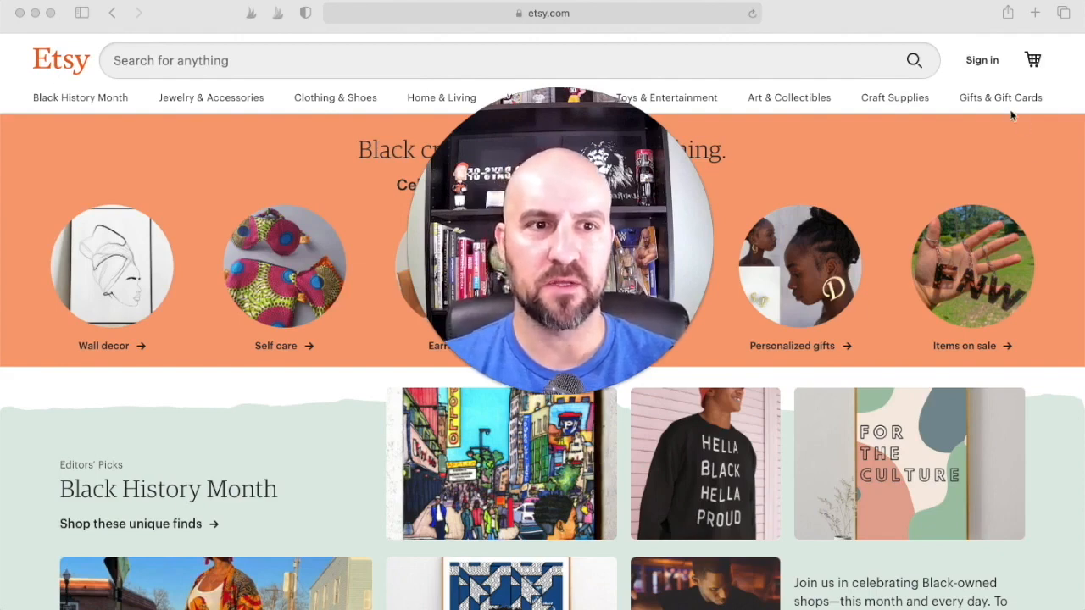
- Open the Sell on Etsy page from the links at the end of the Etsy homepage
mouse_move(1012, 49)
left_mouse_down()
mouse_move(937, 80)
mouse_move(1017, 76)
mouse_move(1006, 47)
left_mouse_up()
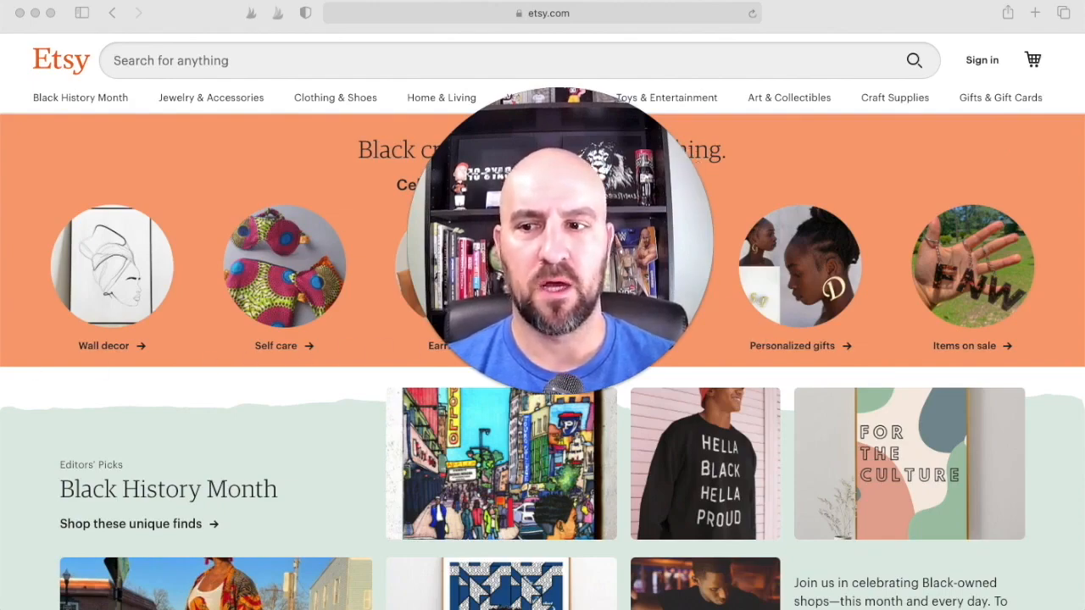
scroll(212, 385, "down", 20)
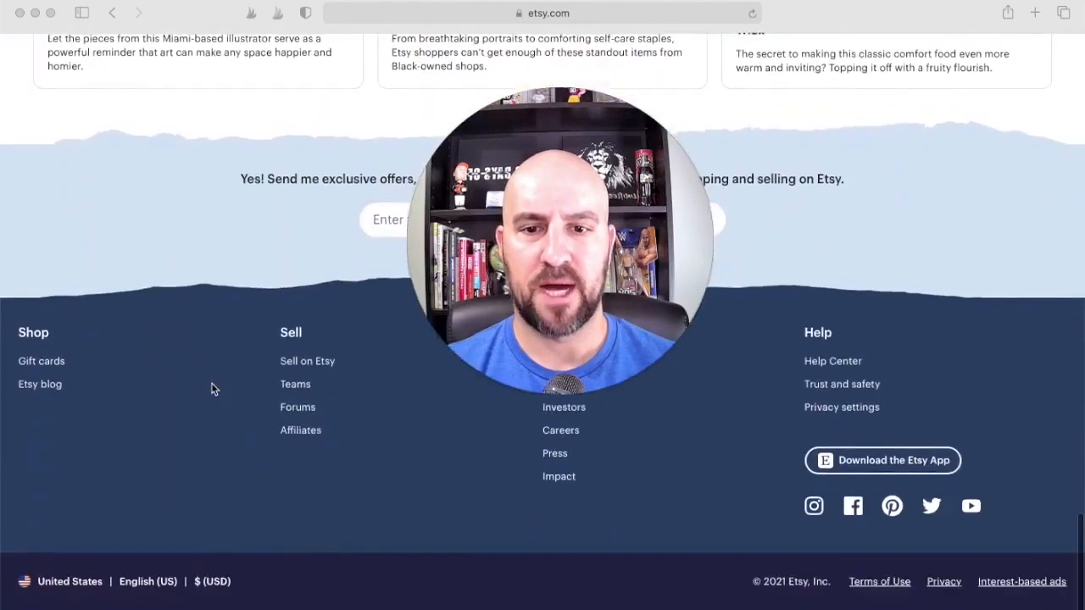
left_click(298, 371)
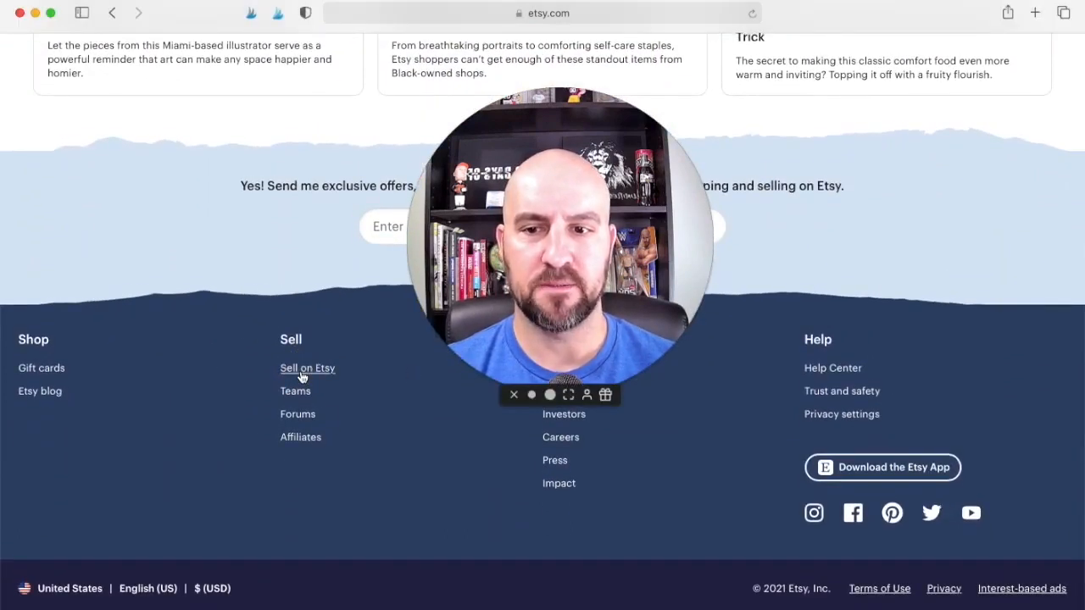
left_click(297, 372)
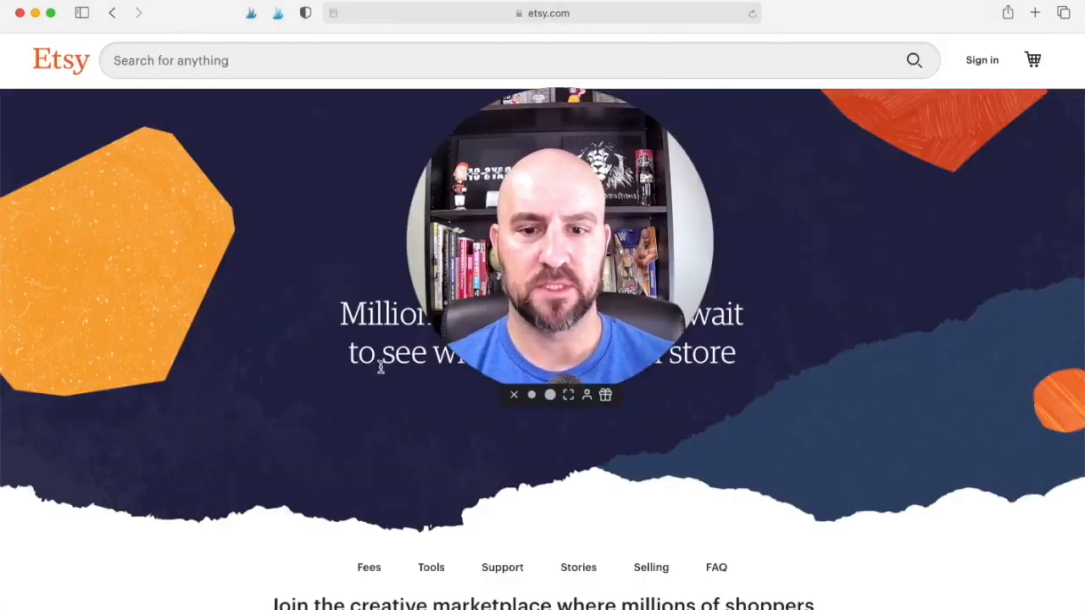
- Start opening an Etsy shop from the Start selling today section of the selling page
scroll(381, 367, "down", 5)
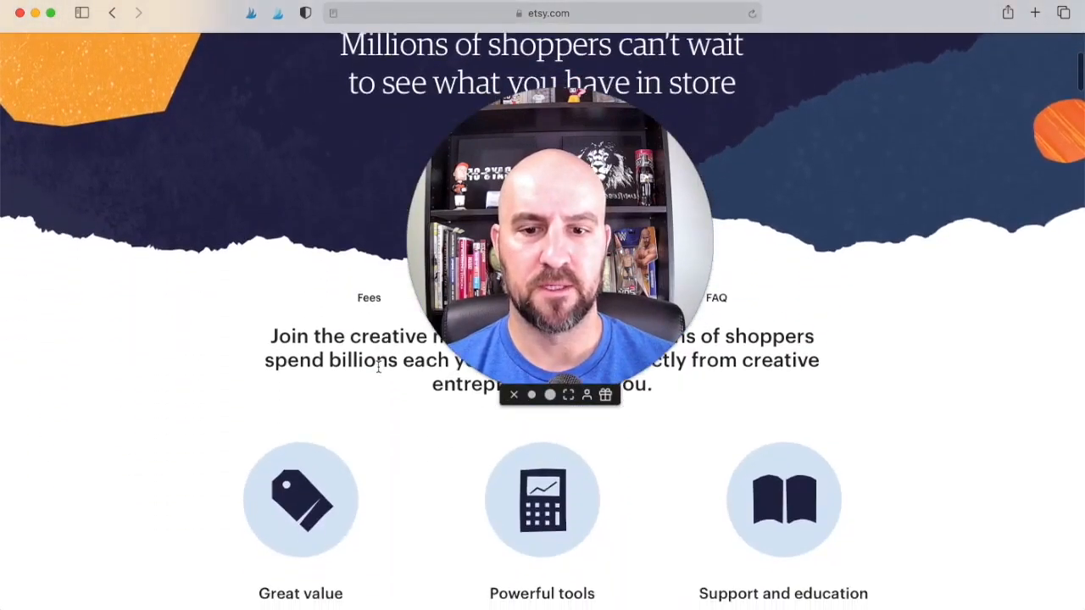
scroll(378, 367, "down", 5)
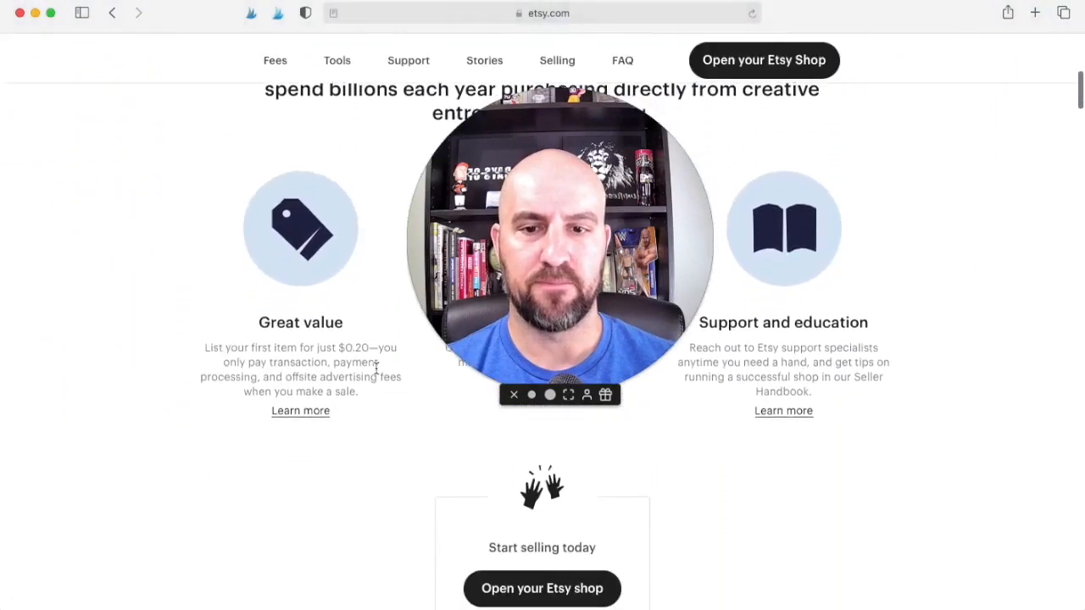
scroll(376, 366, "down", 2)
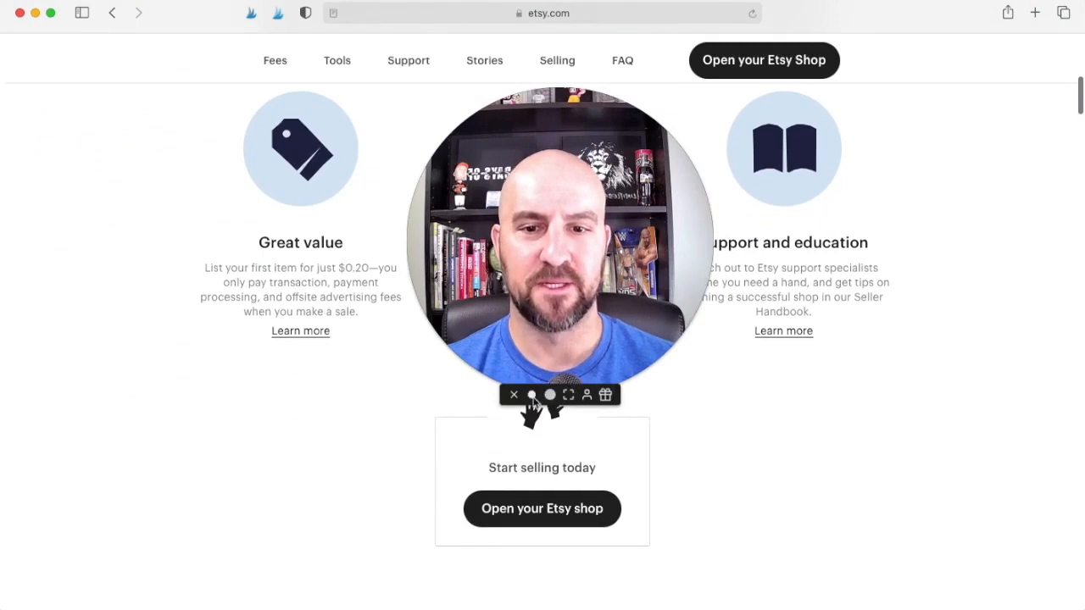
left_click(532, 395)
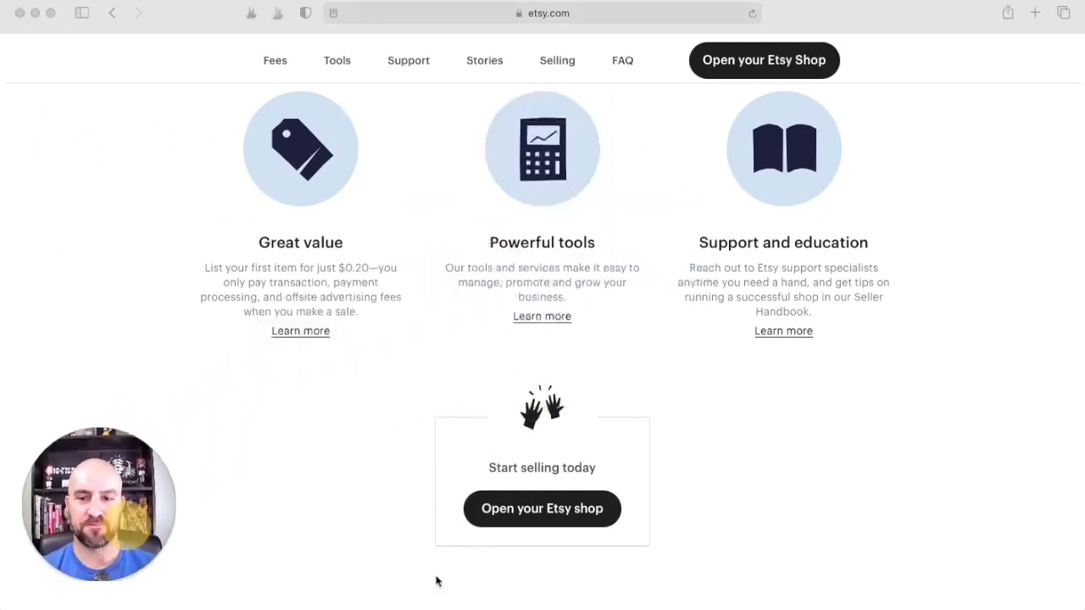
left_click(585, 510)
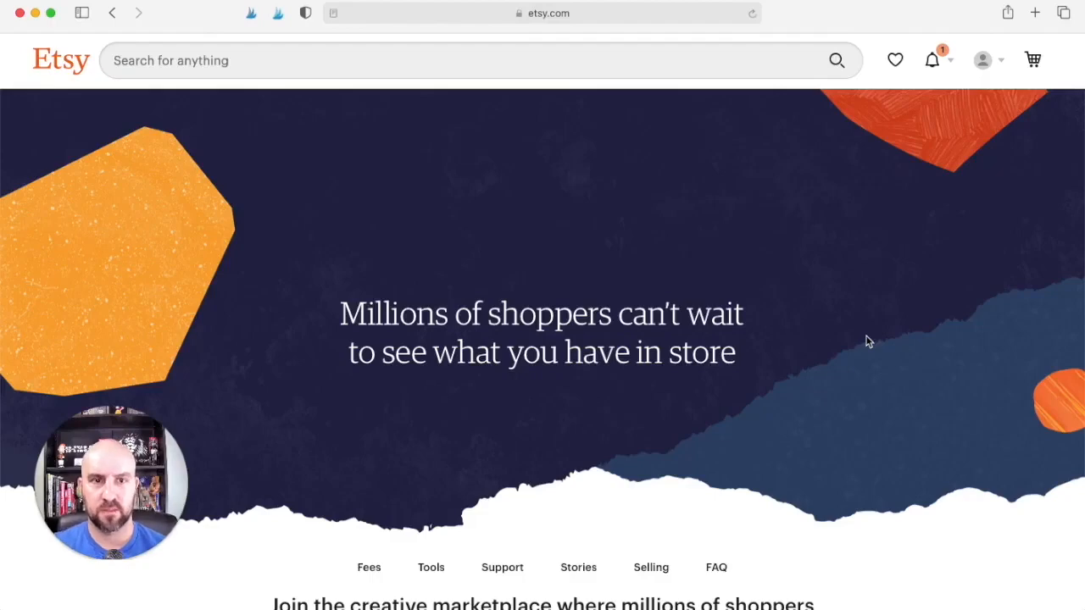
- Begin the shop setup from the selling page while signed in to the account
scroll(865, 342, "down", 1)
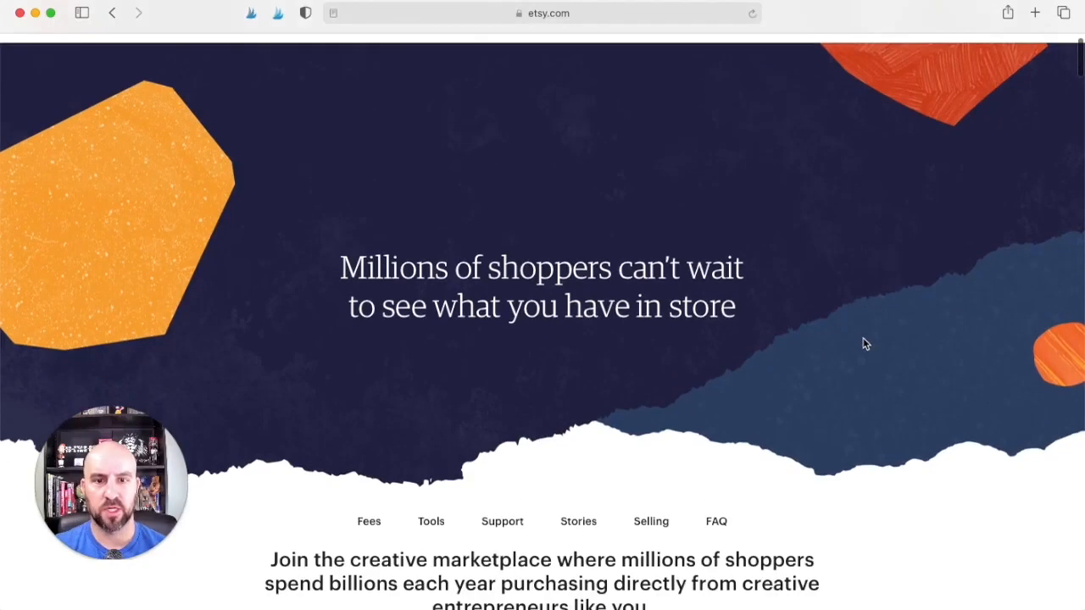
scroll(865, 344, "down", 5)
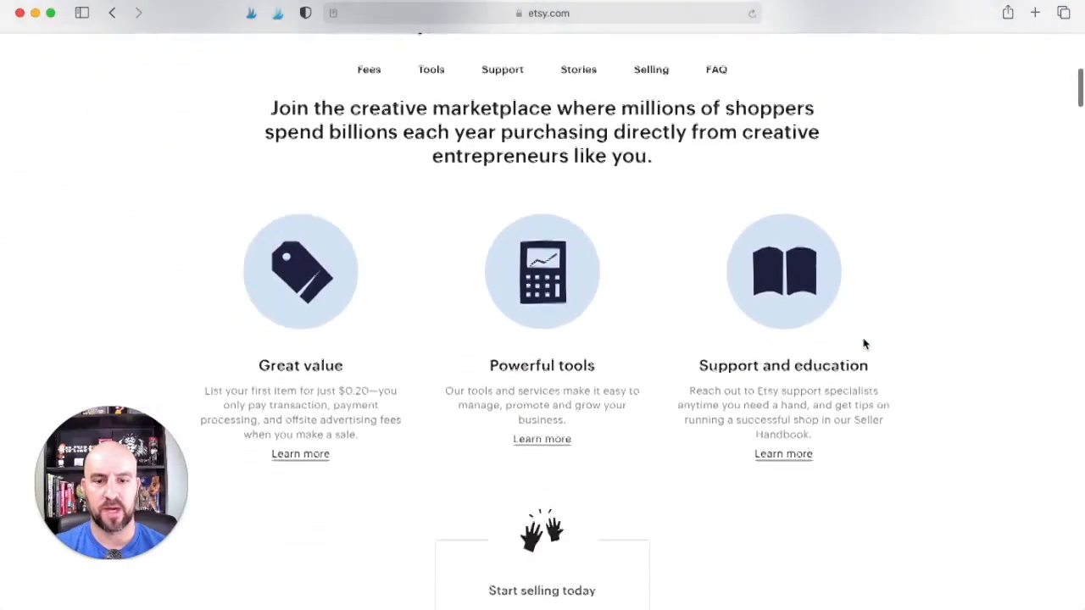
scroll(864, 344, "down", 3)
left_click(579, 366)
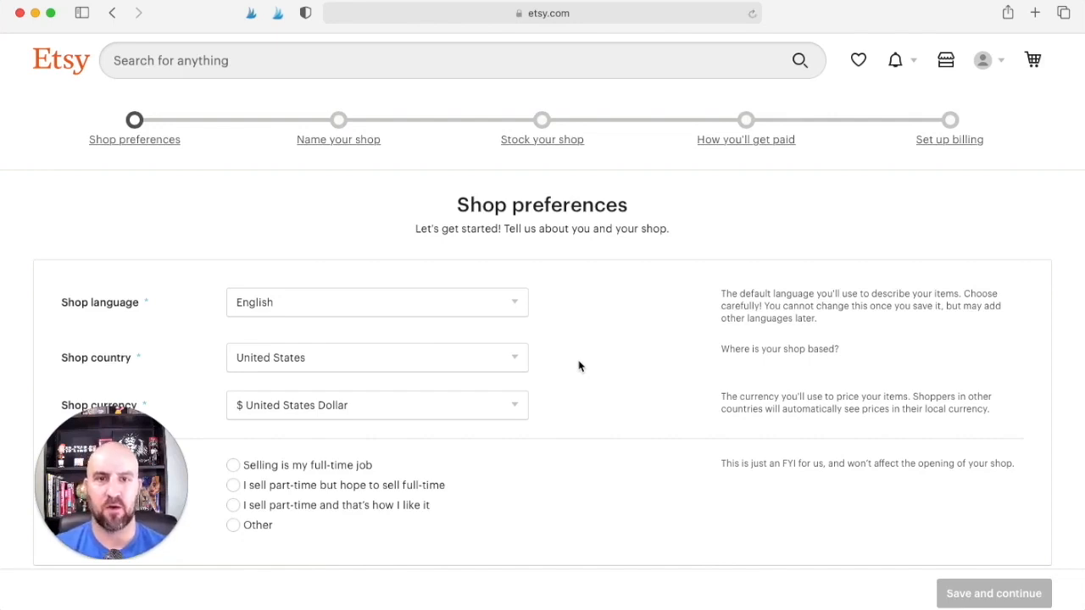
- Describe the seller as "I sell part-time and that's how I like it" and save the shop preferences
scroll(579, 364, "down", 2)
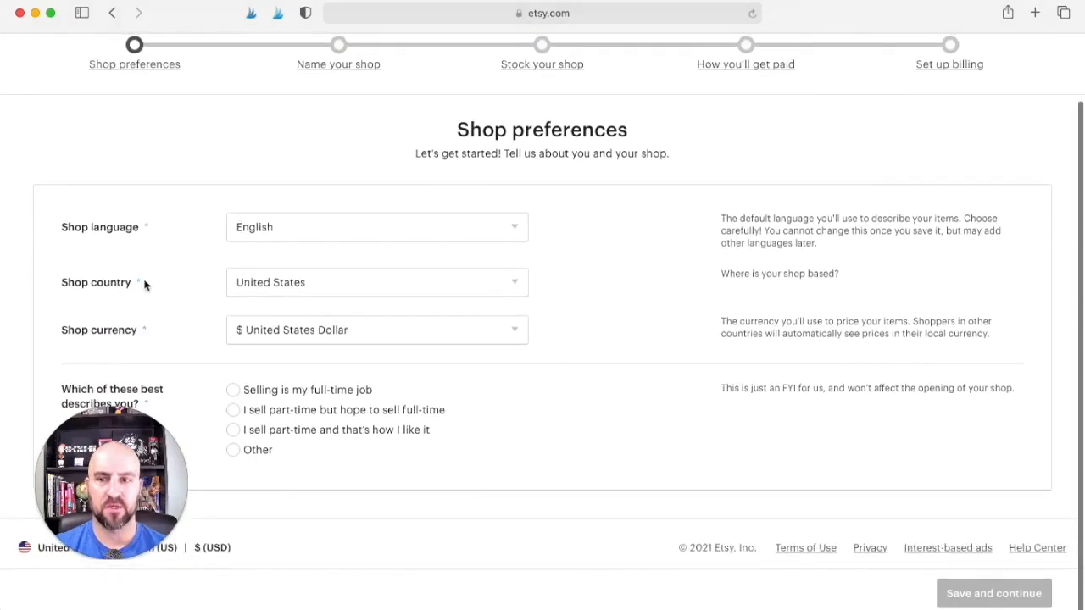
scroll(234, 279, "down", 1)
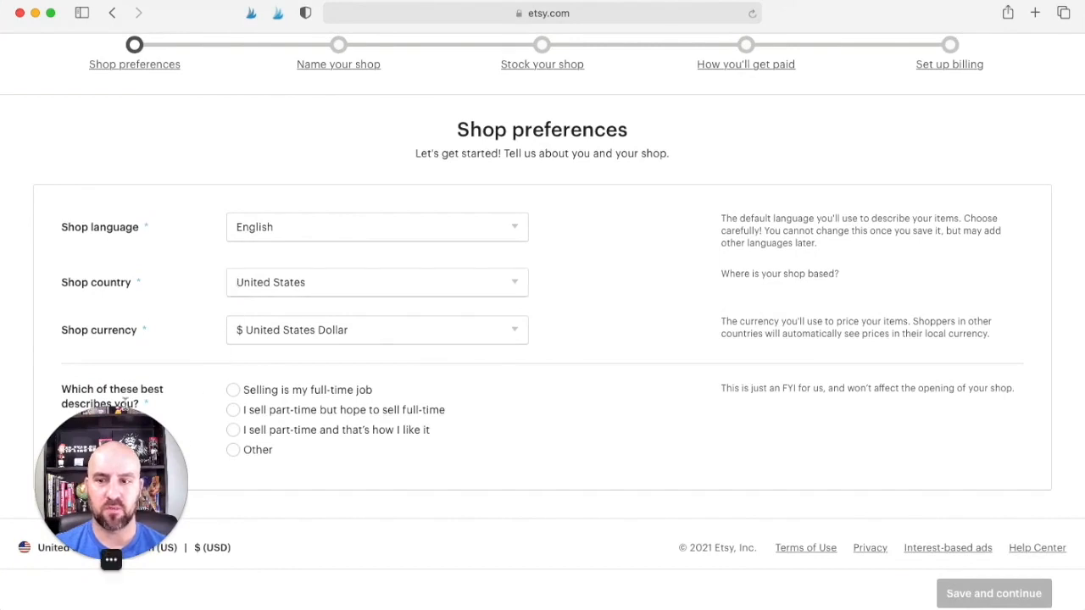
left_click_drag(128, 434, 123, 468)
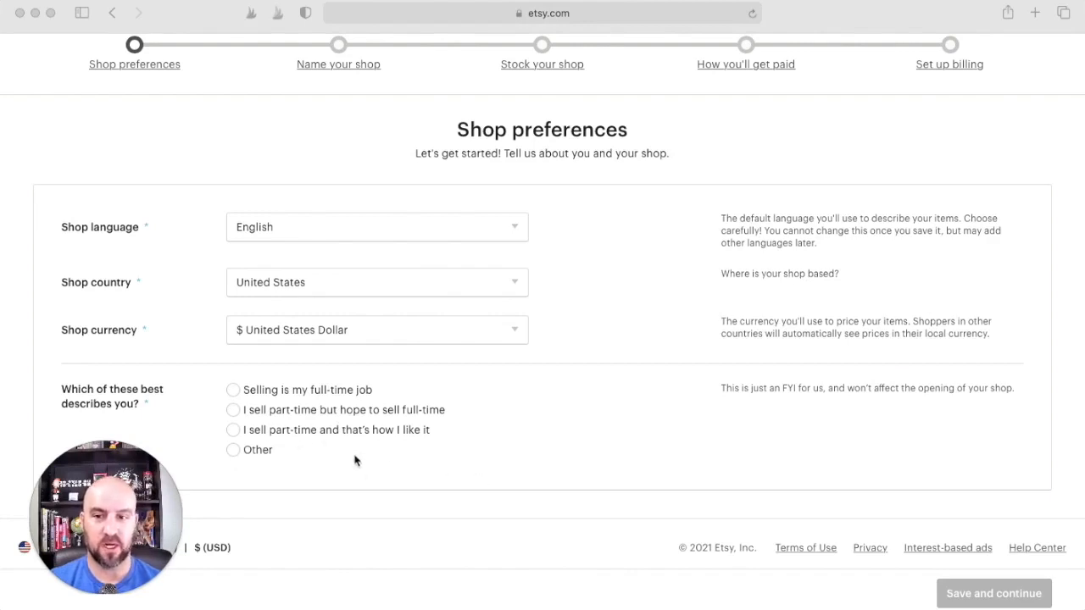
left_click(238, 436)
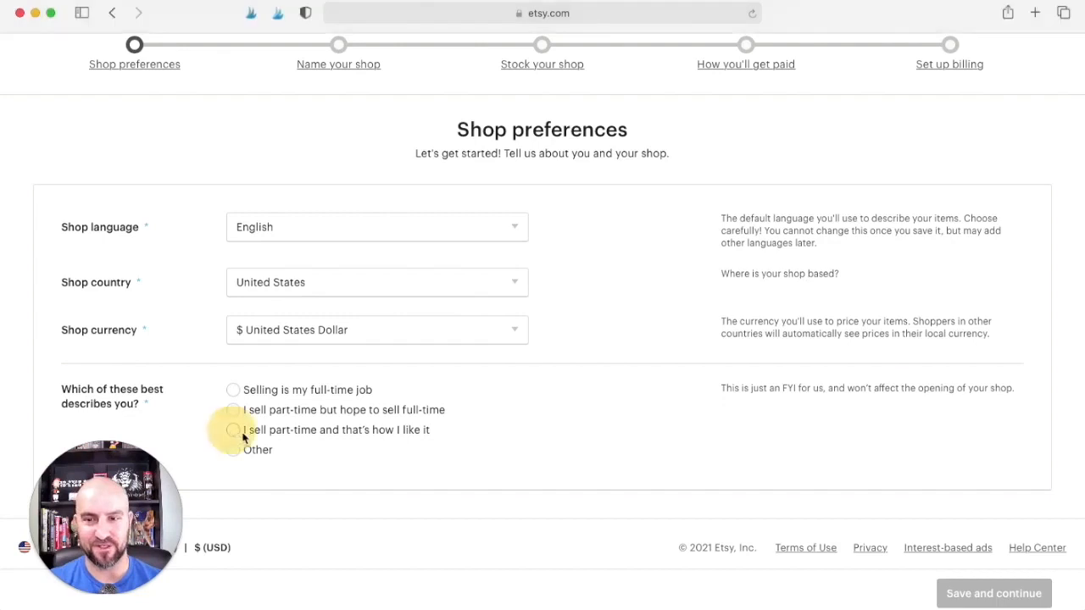
left_click(233, 433)
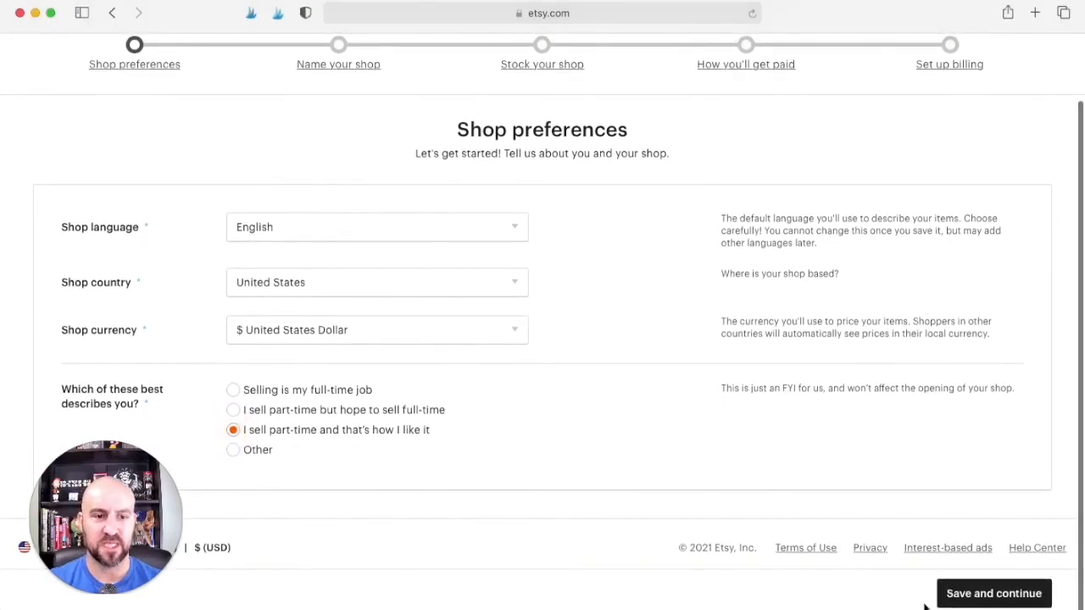
left_click(965, 597)
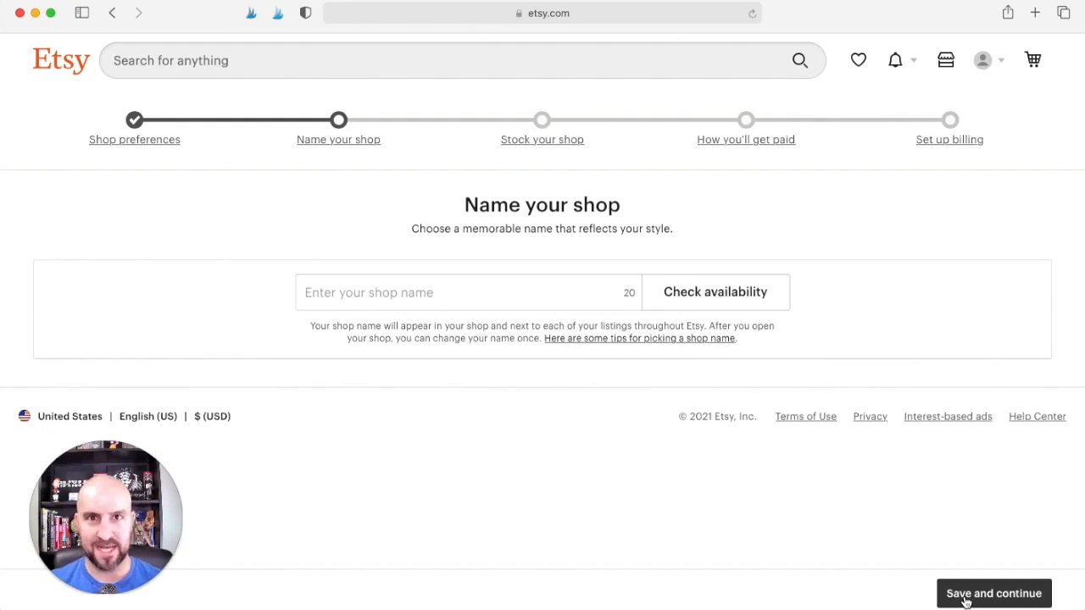
- Enter Emilysflowershop as the shop name and check its availability
left_click(529, 301)
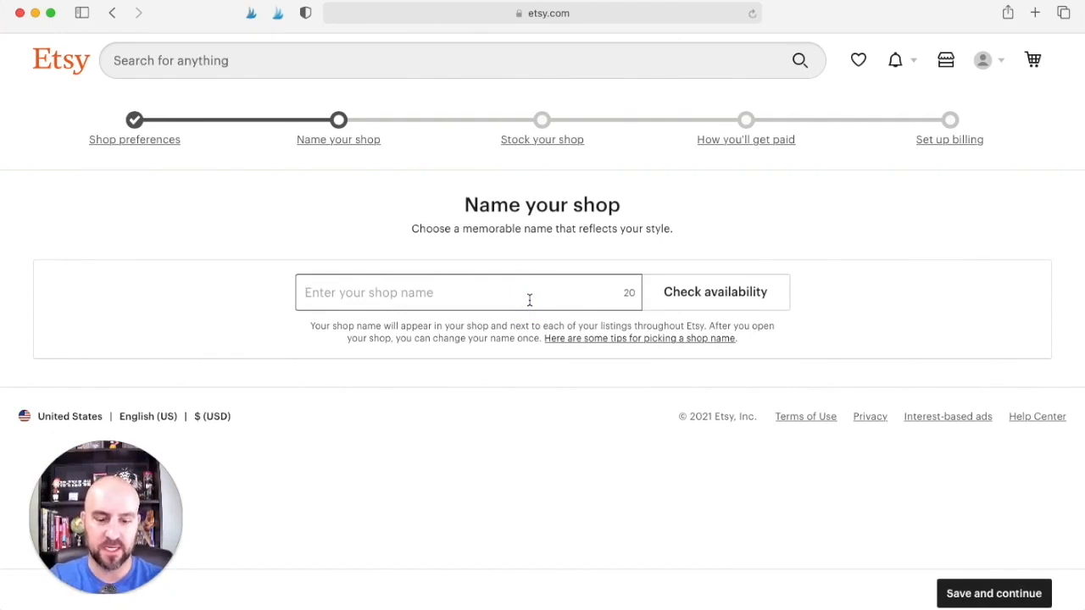
type("Emilys")
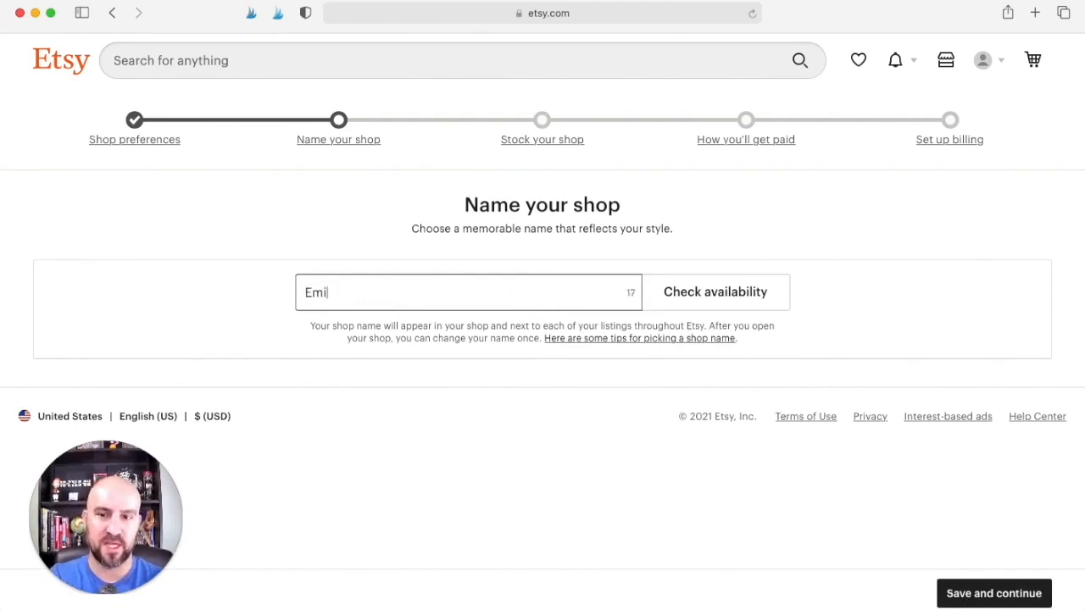
type("flowershop")
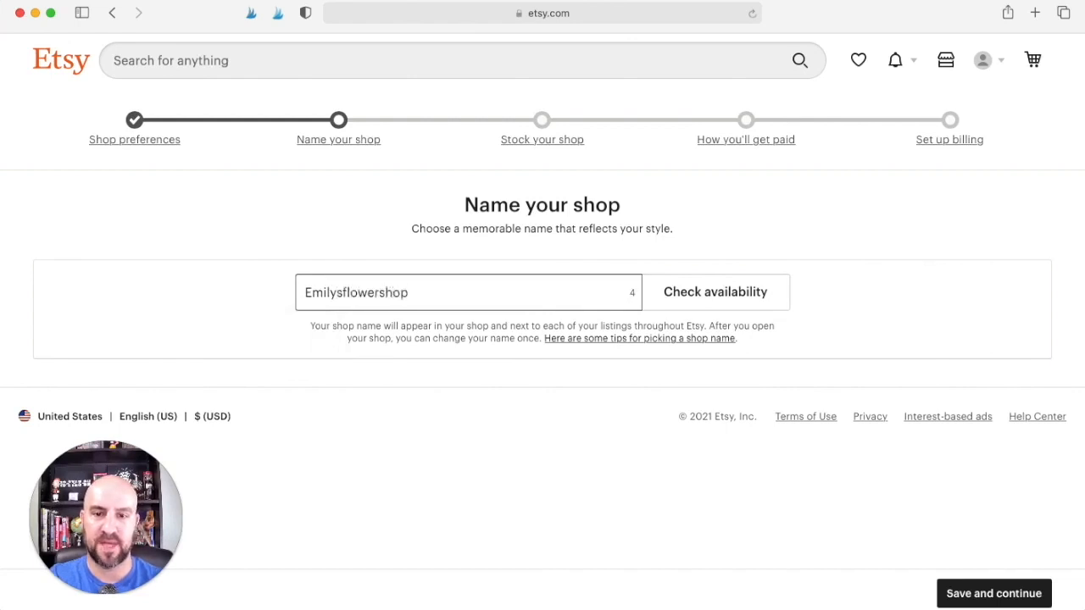
left_click(749, 292)
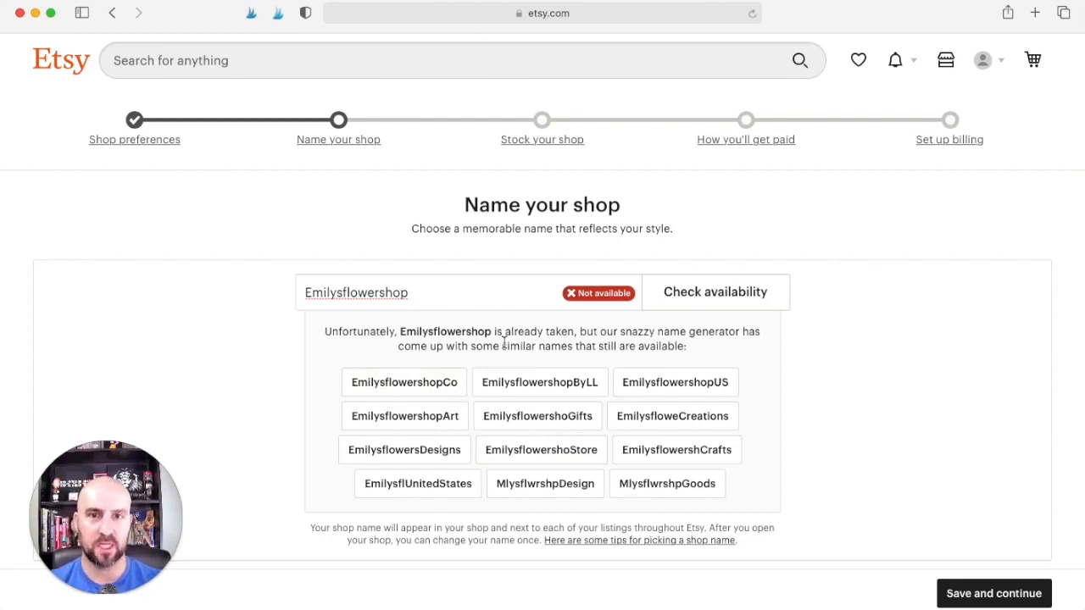
- Clear Emilysflowershop from the shop name field
left_click(384, 293)
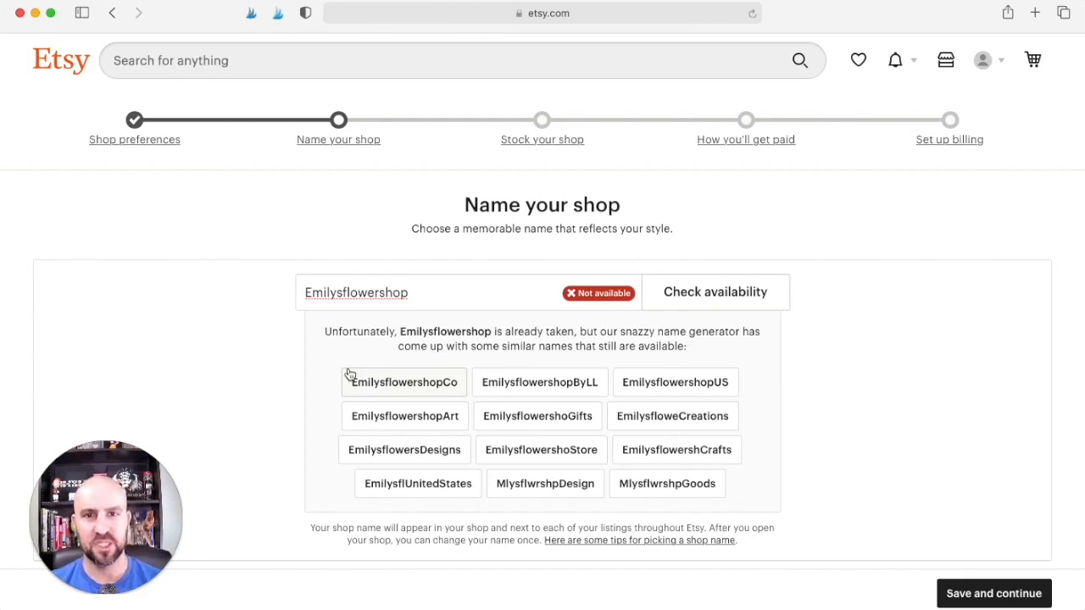
left_click(435, 295)
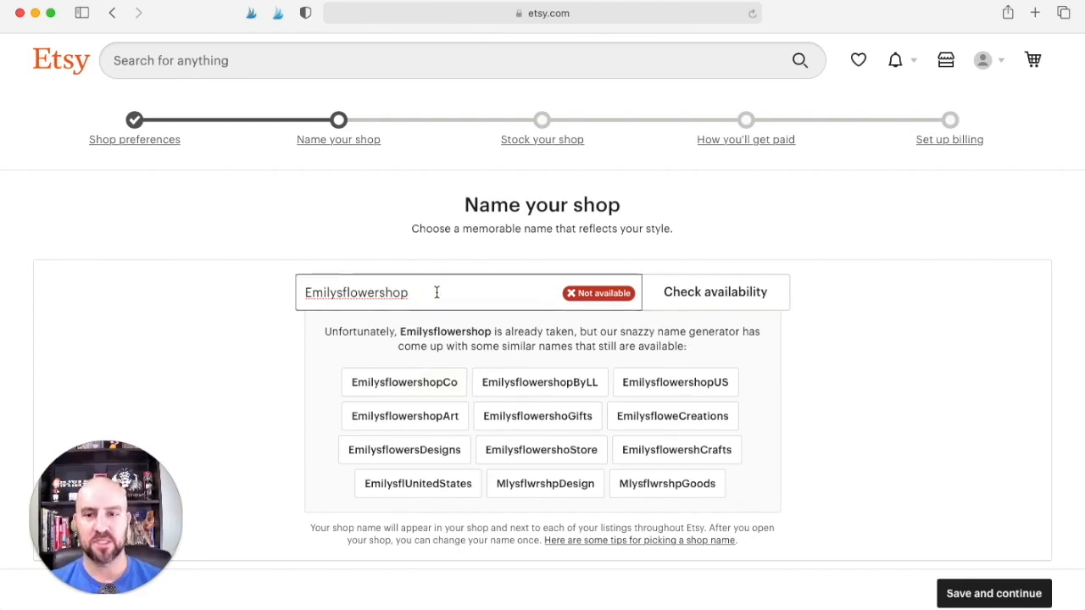
left_click_drag(384, 294, 229, 291)
key("BackSpace")
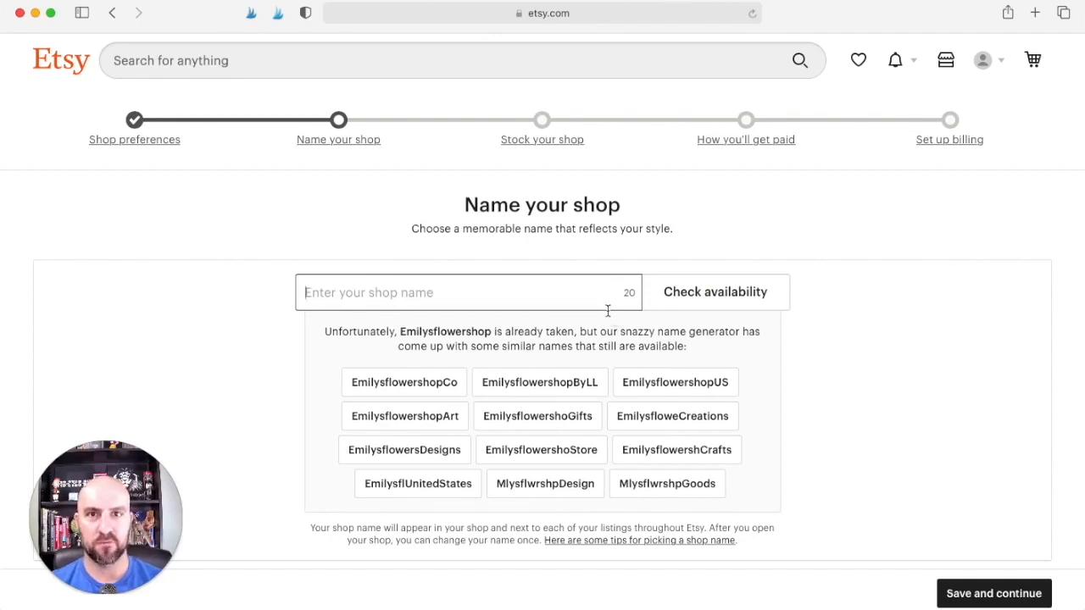
- Start a new shop listing and add the blue "lab mom" T-shirt photo and the unisex size chart image
scroll(629, 311, "down", 1)
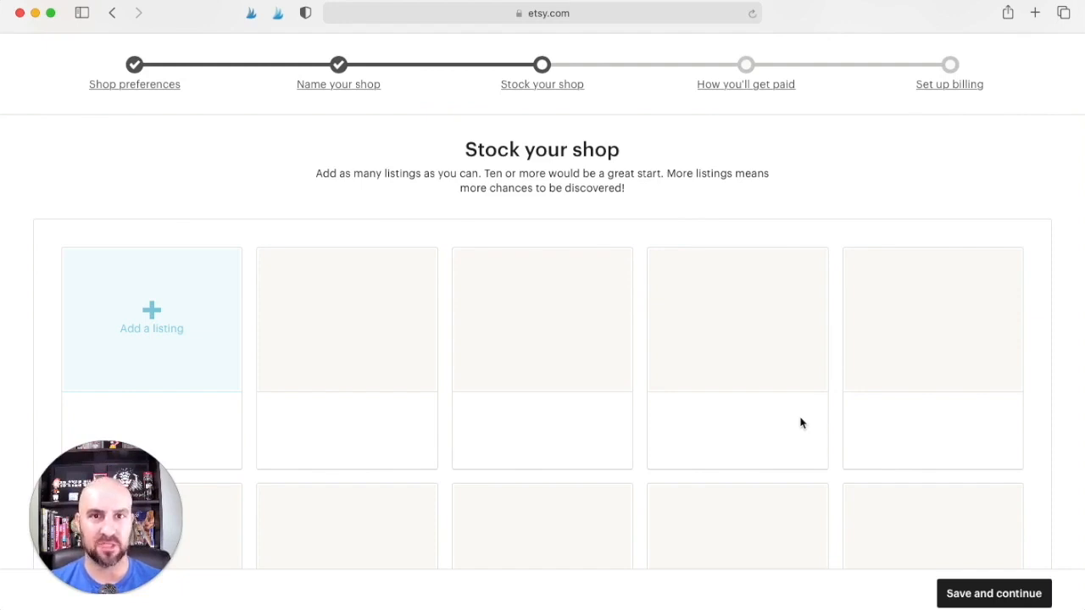
left_click(149, 318)
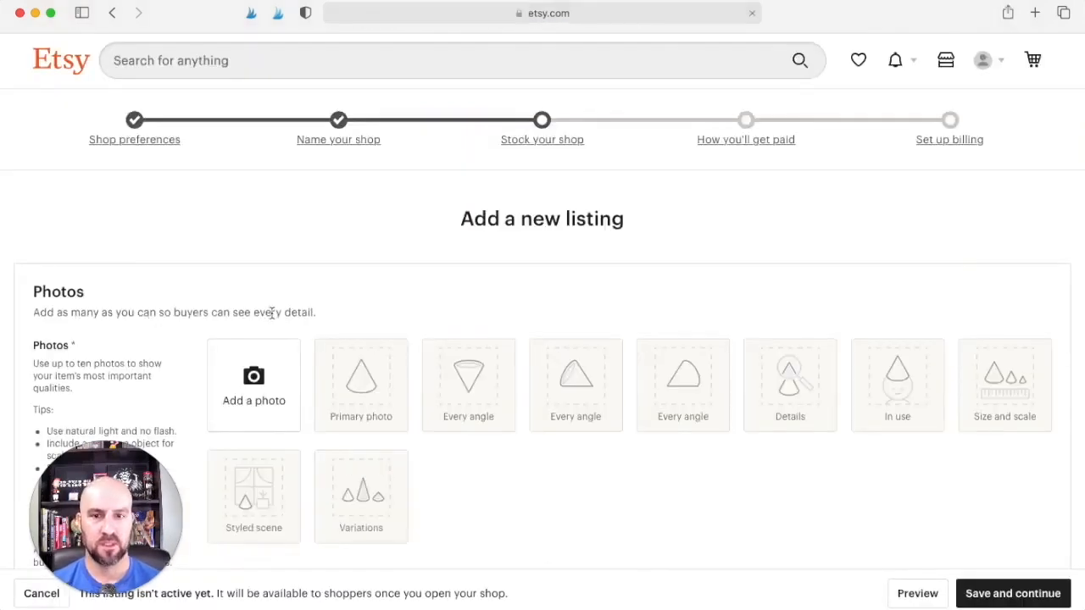
scroll(312, 305, "down", 2)
scroll(311, 305, "down", 4)
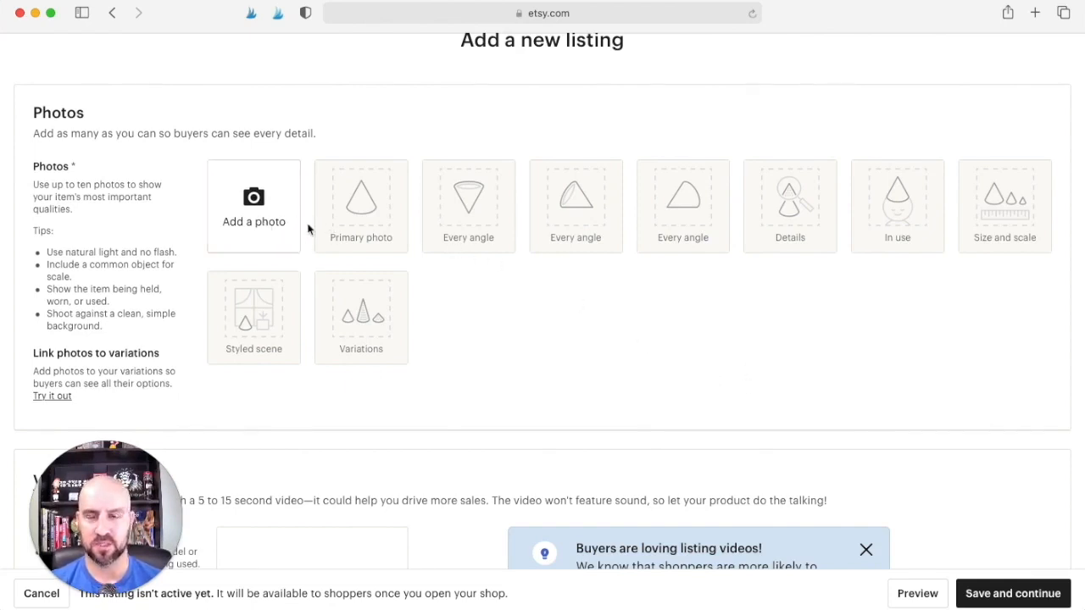
scroll(312, 233, "down", 1)
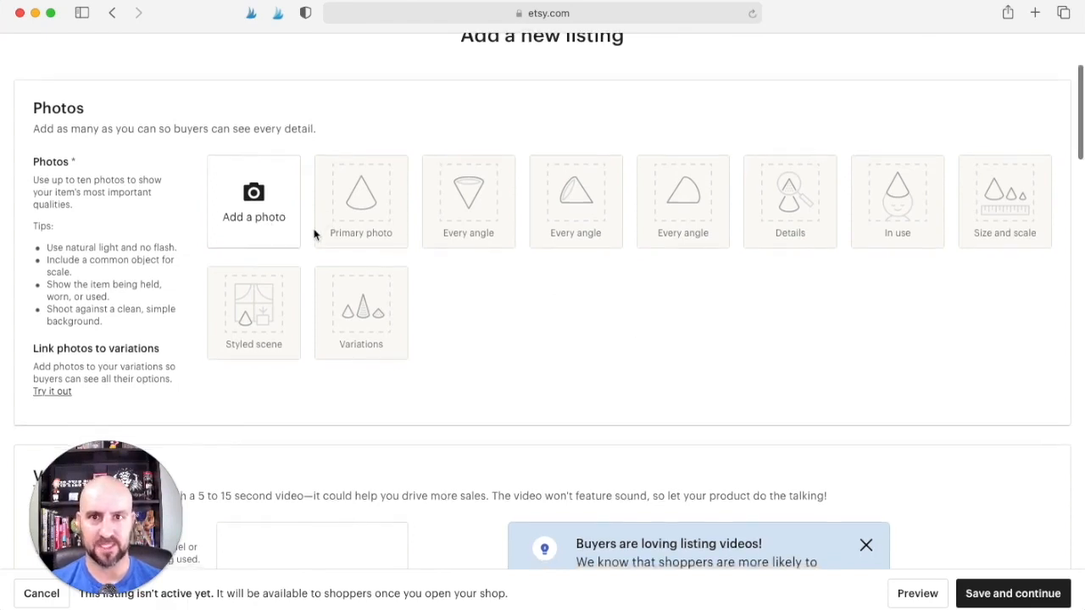
left_click(271, 213)
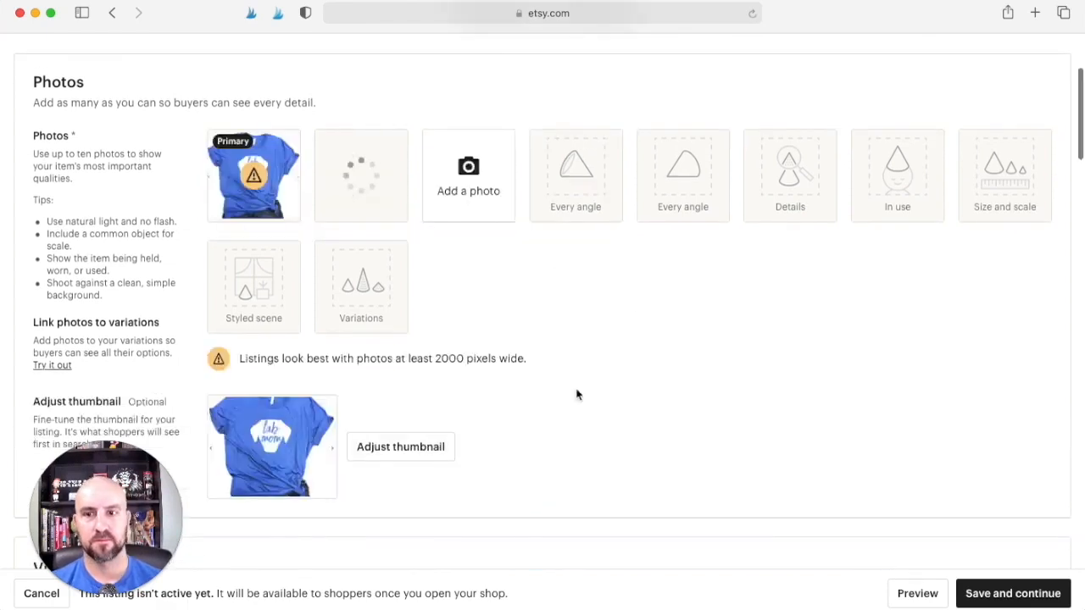
scroll(573, 386, "down", 1)
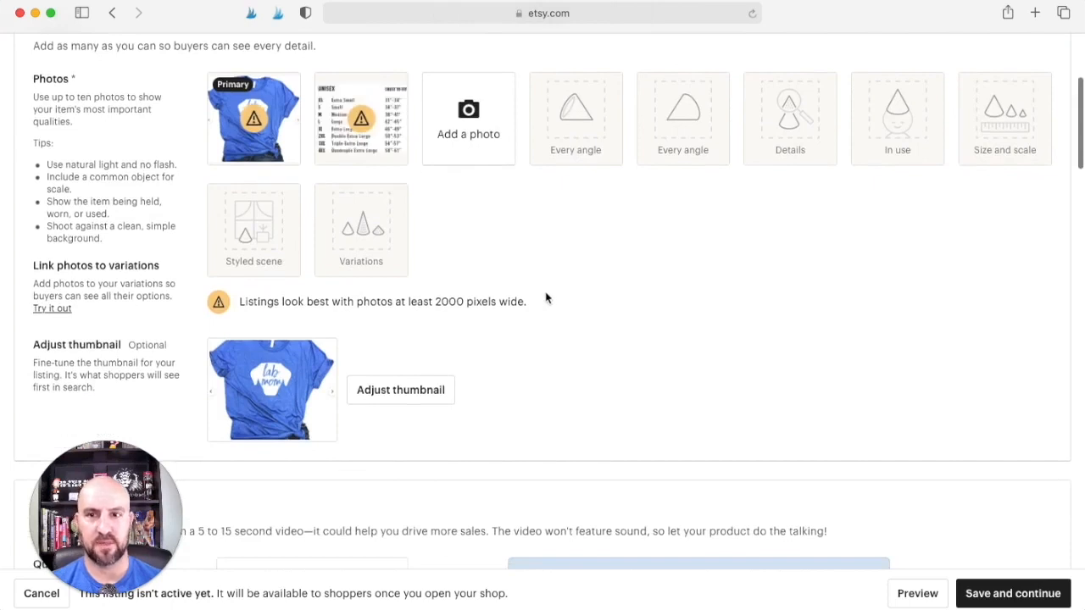
mouse_move(336, 139)
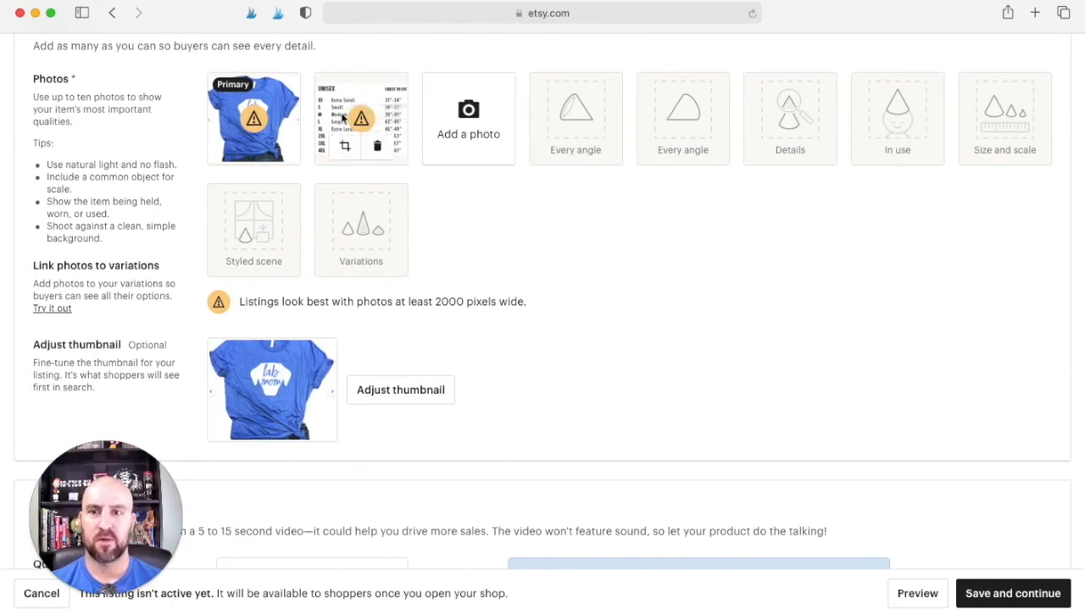
mouse_move(254, 125)
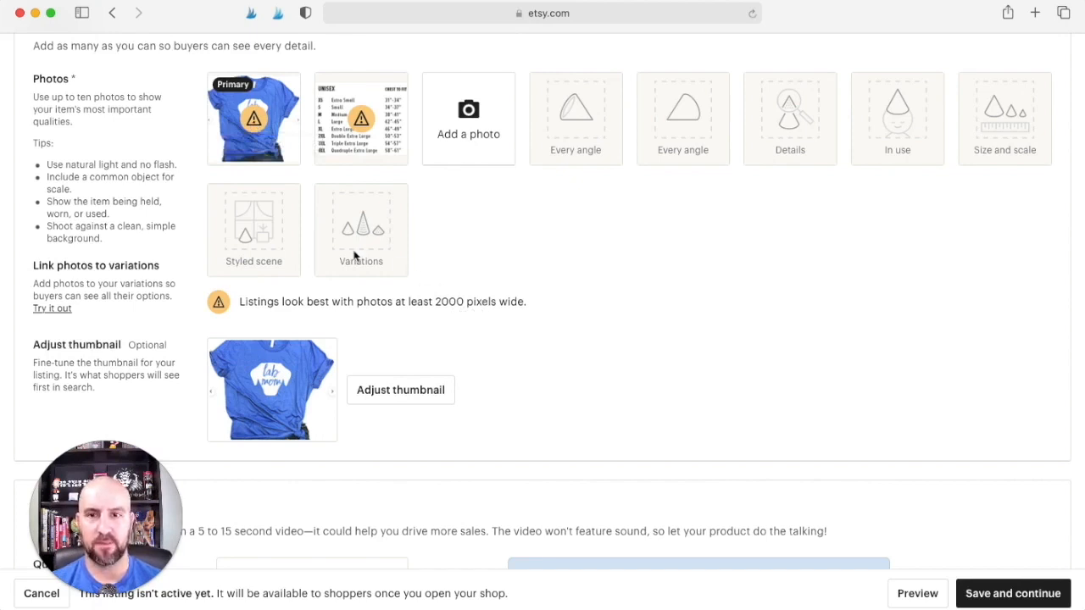
scroll(300, 256, "down", 2)
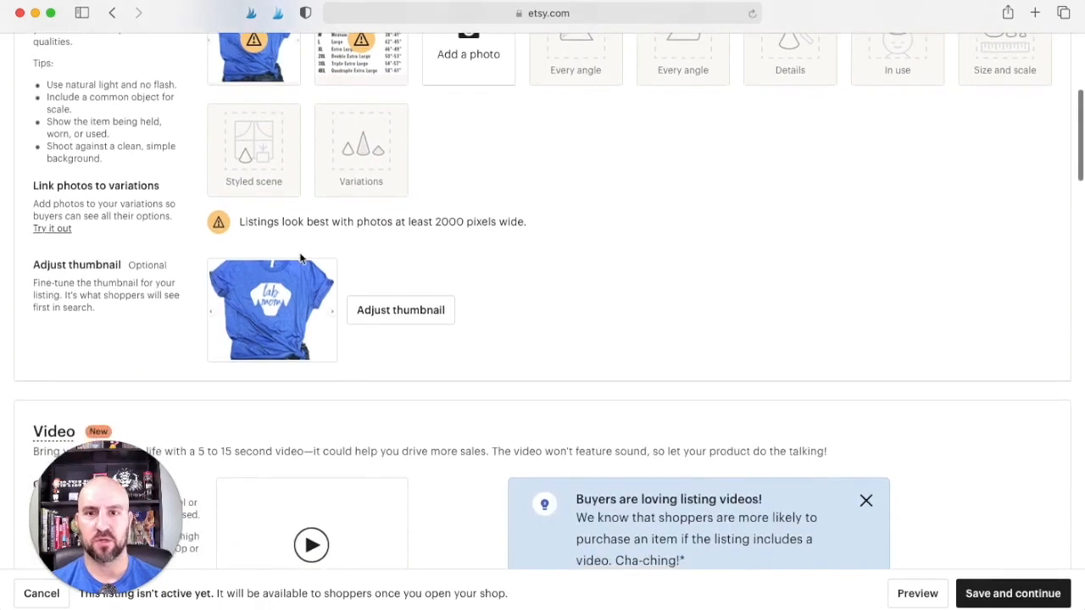
scroll(300, 256, "up", 2)
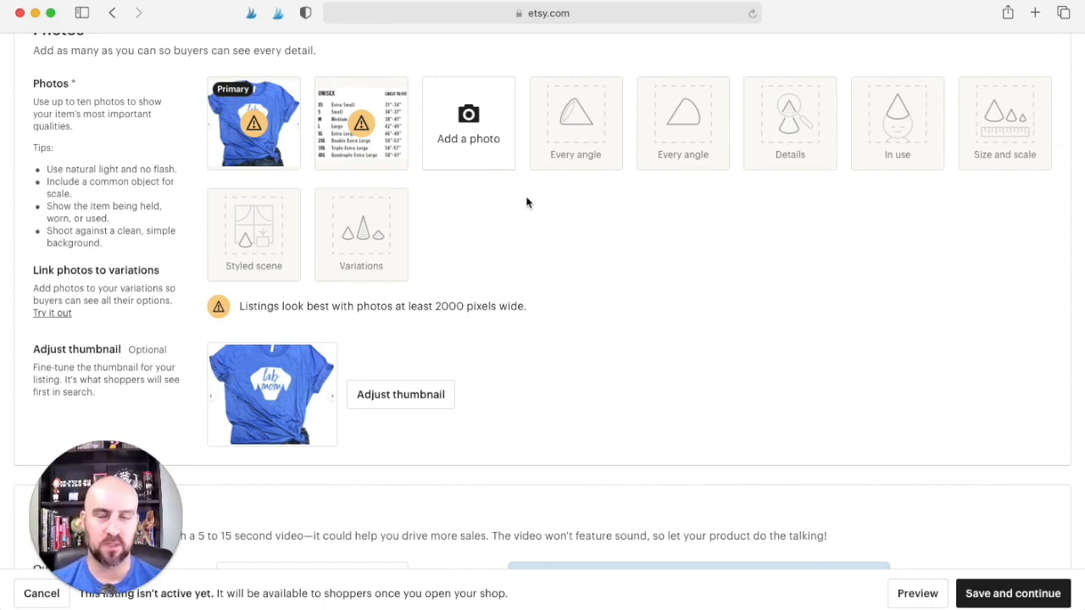
scroll(520, 206, "down", 2)
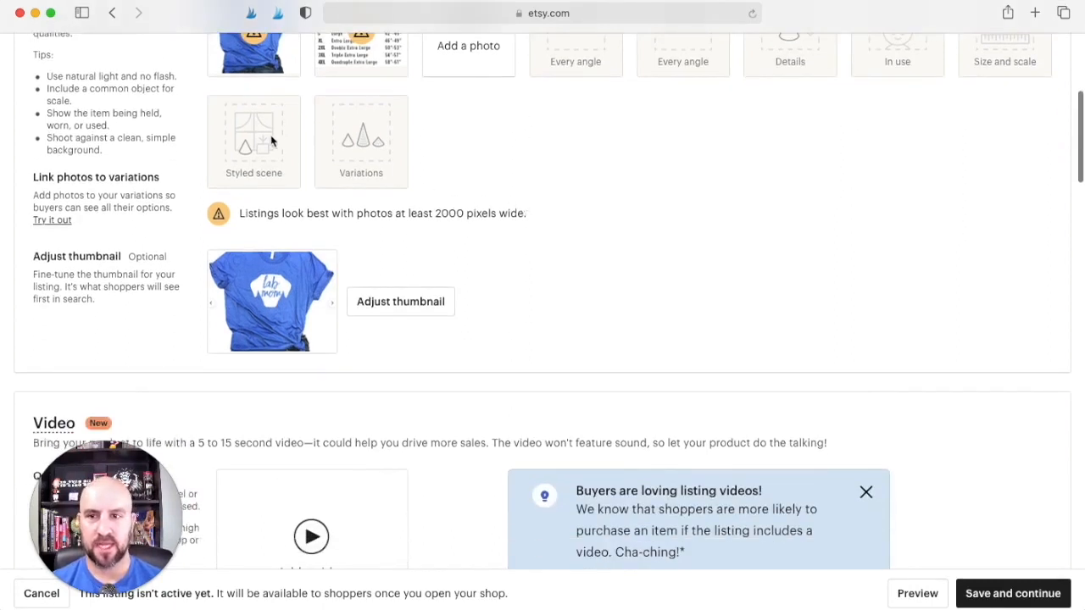
scroll(438, 222, "up", 1)
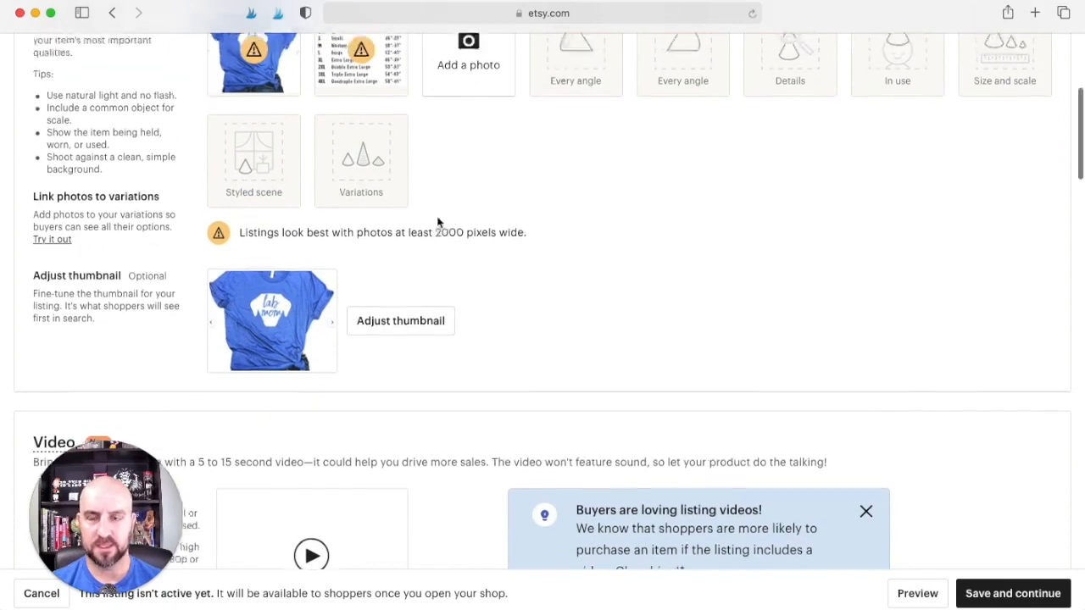
scroll(437, 222, "up", 3)
left_click(238, 186)
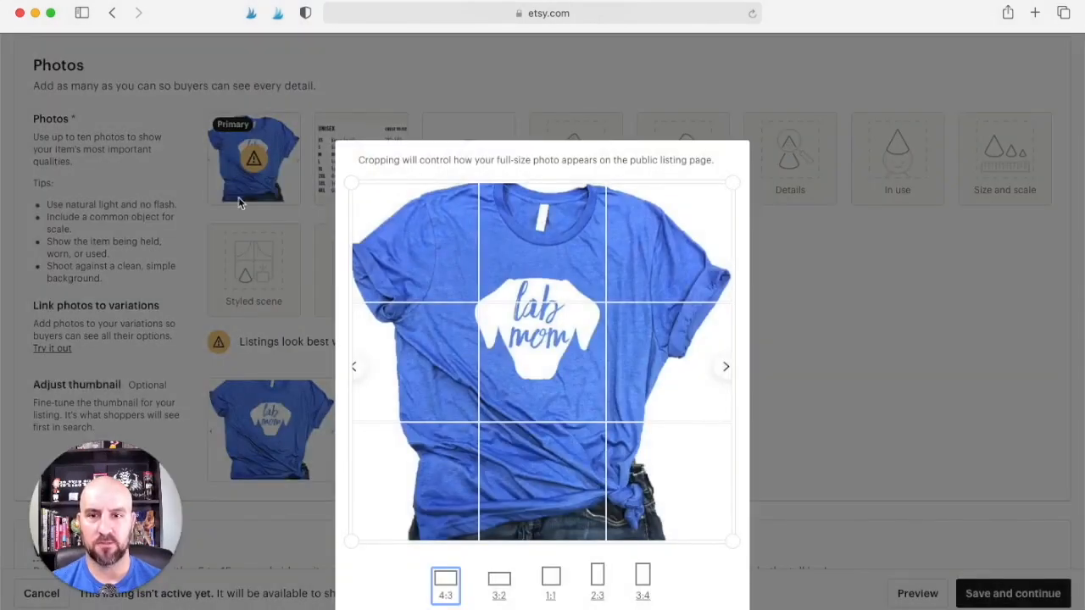
scroll(553, 381, "down", 2)
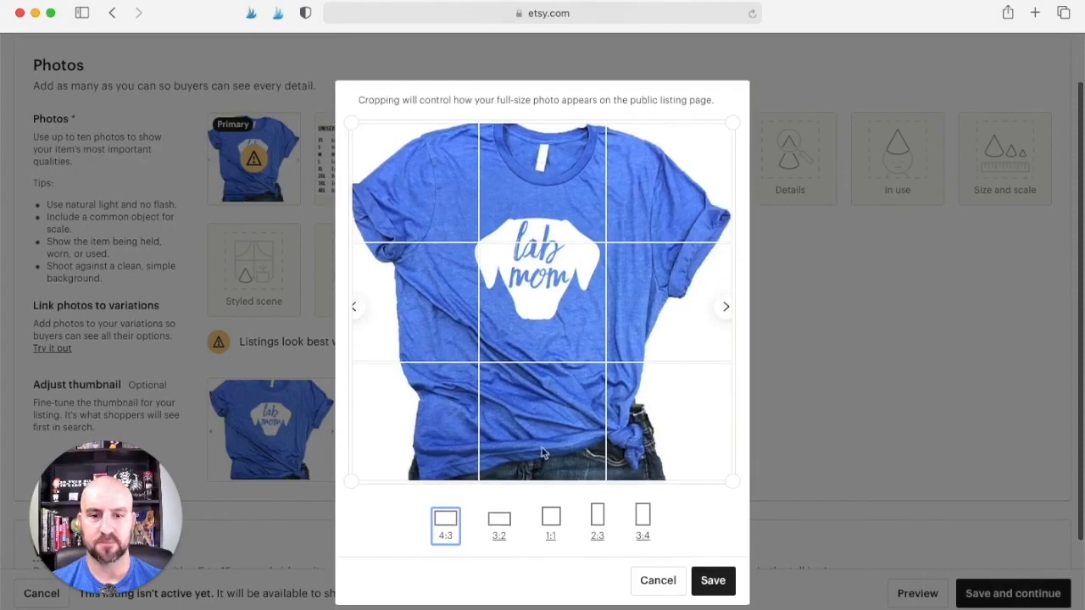
left_click(499, 519)
left_click(551, 517)
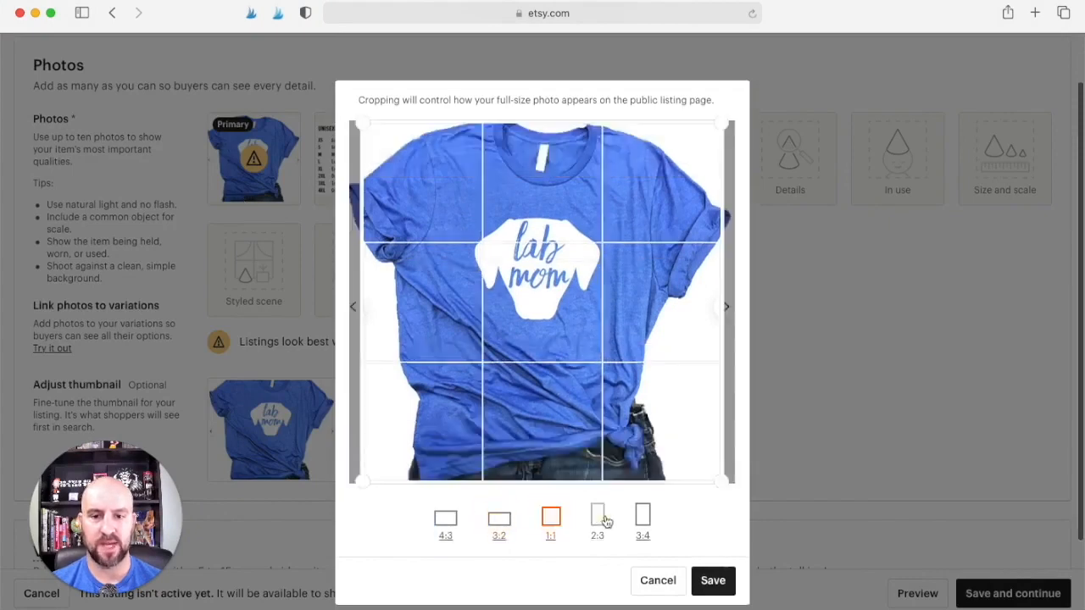
left_click(597, 517)
left_click(643, 517)
left_click(445, 518)
left_click(658, 584)
- Adjust the listing thumbnail by shifting the T-shirt photo down so the full collar shows, and save it
scroll(502, 247, "down", 2)
scroll(502, 247, "down", 1)
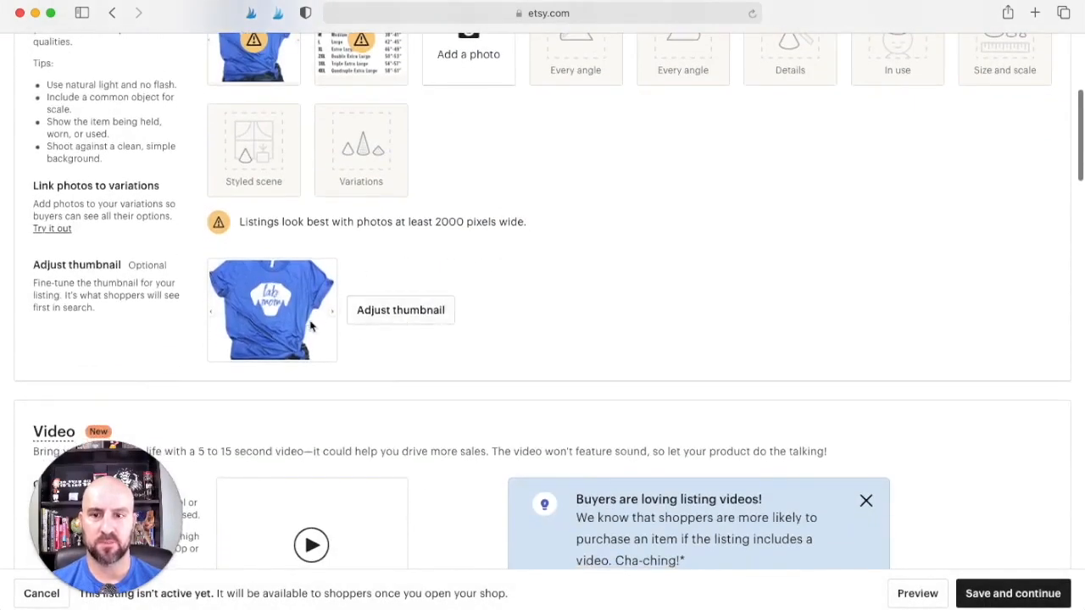
left_click(400, 318)
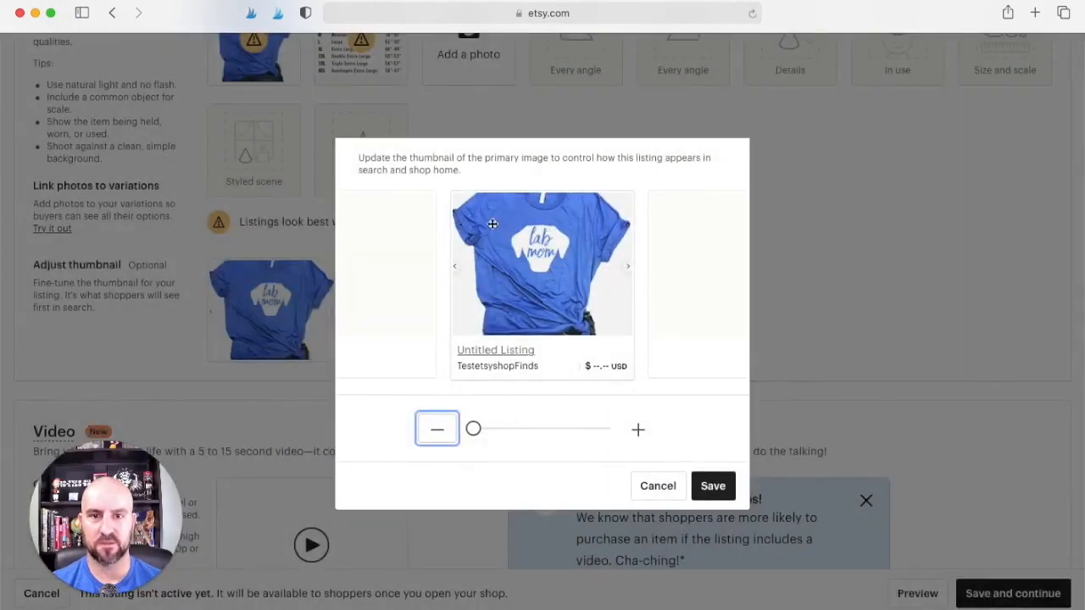
left_click_drag(533, 224, 554, 272)
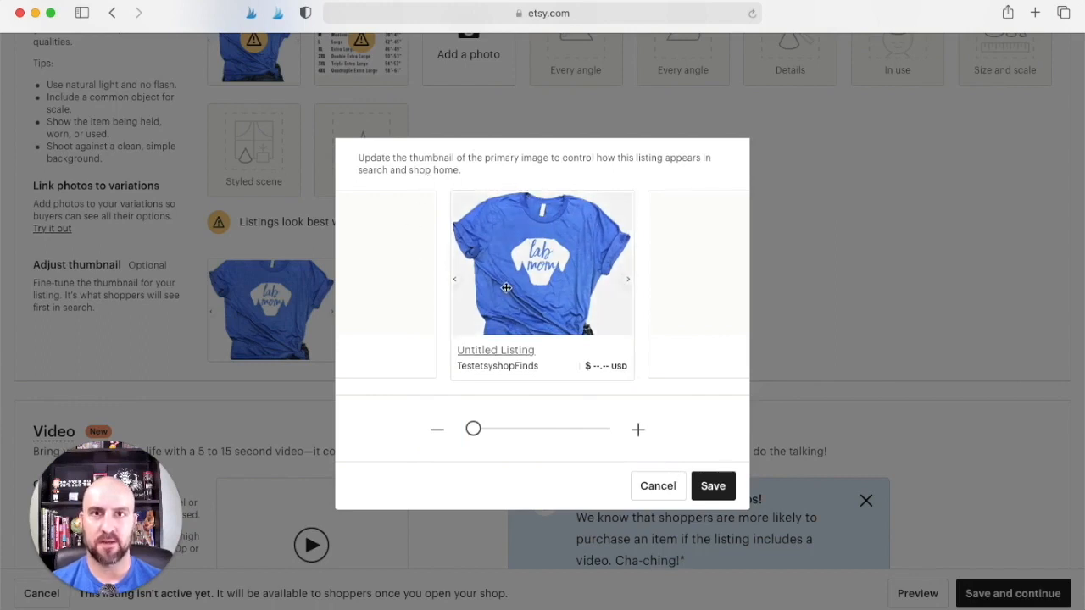
left_click_drag(473, 429, 426, 421)
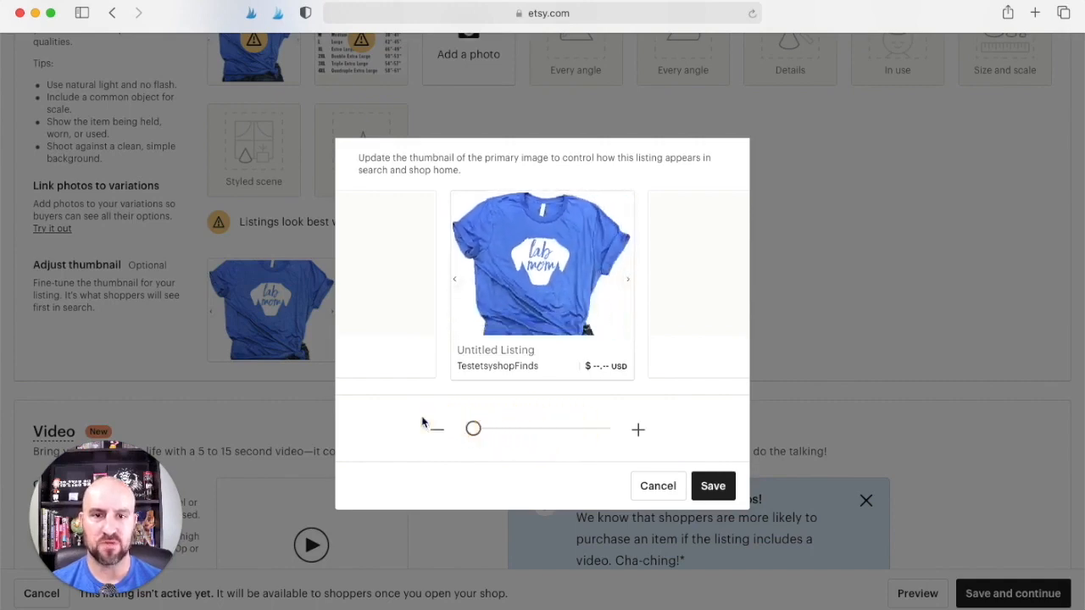
left_click(713, 486)
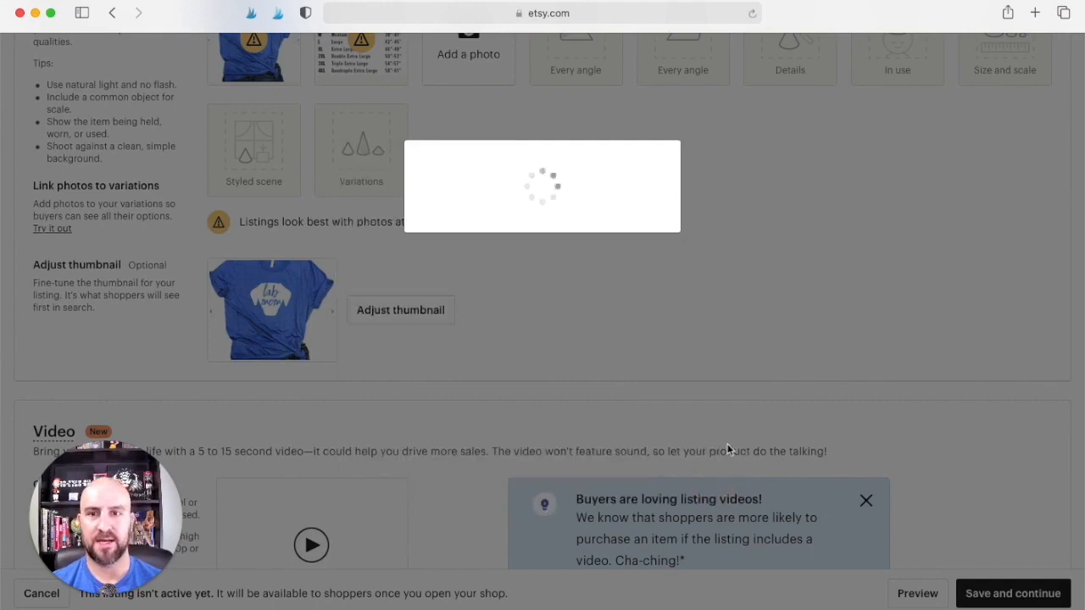
- Enter the listing title "Lab Mom Unisex T-Shirt - Dog mom shirt, dog mom gift, New dog mom tee, lab parent shirt"
scroll(658, 361, "down", 5)
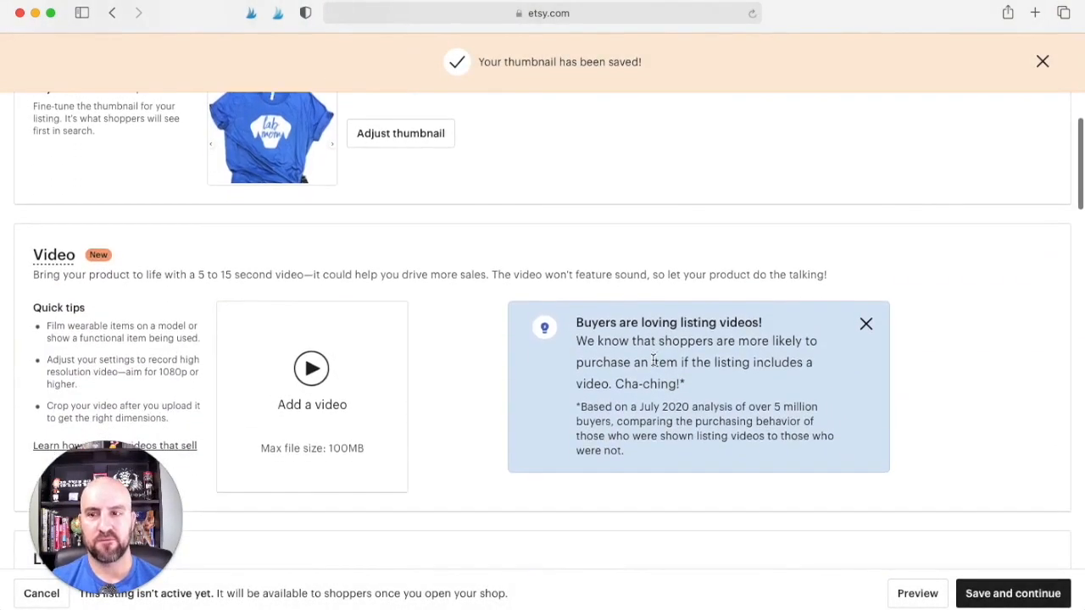
scroll(655, 361, "down", 1)
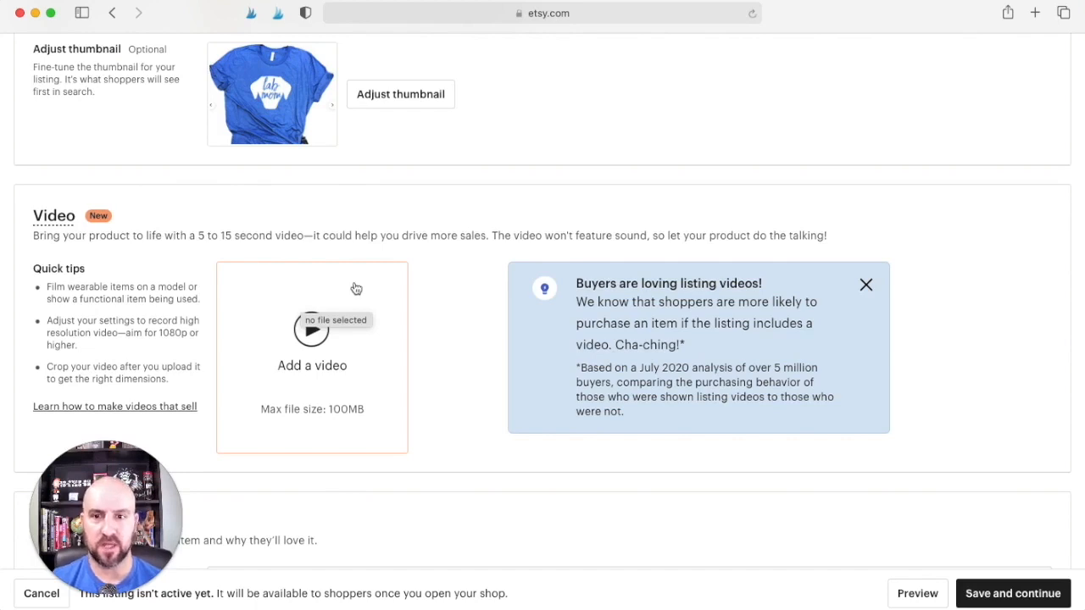
scroll(355, 288, "down", 1)
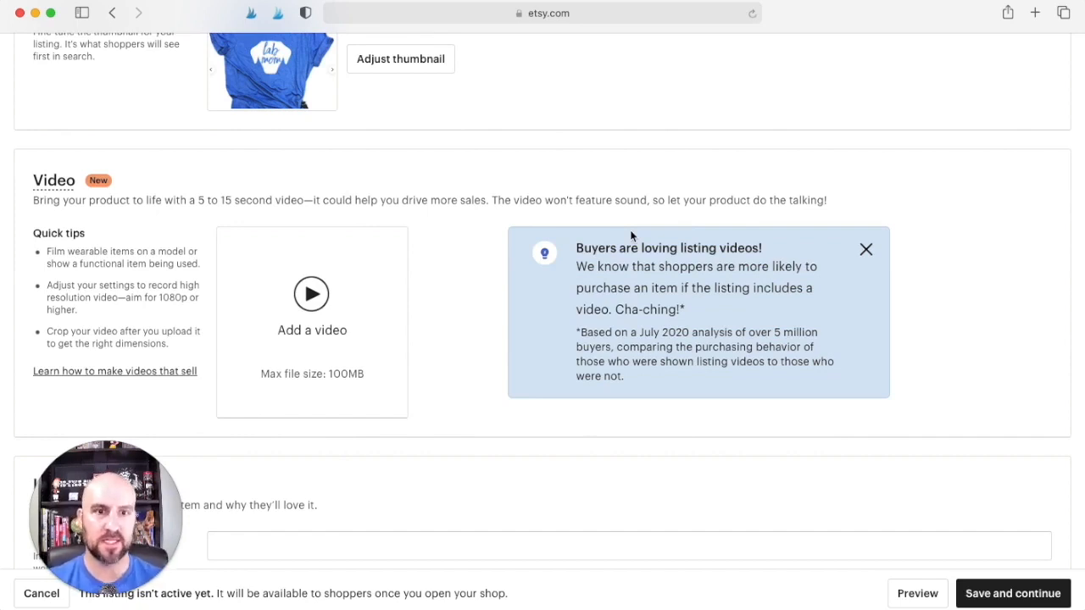
scroll(639, 228, "down", 2)
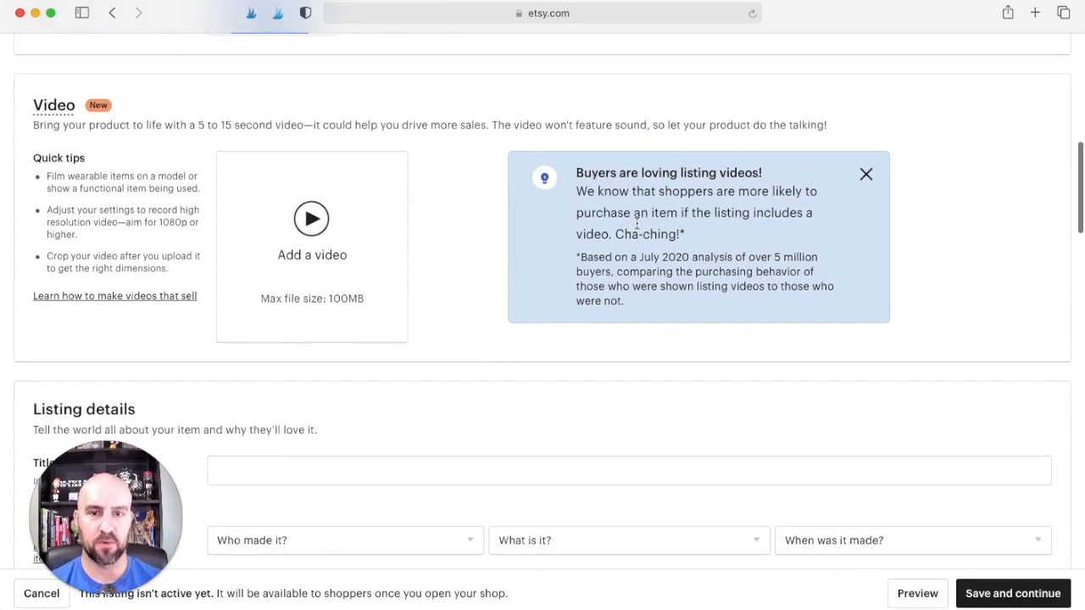
scroll(639, 227, "down", 5)
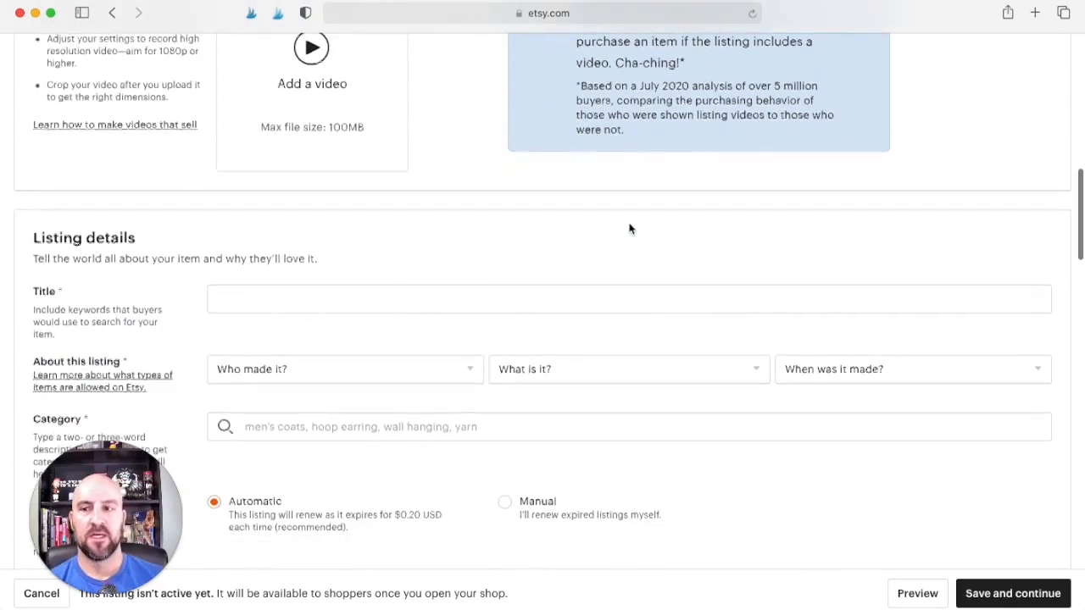
left_click(464, 231)
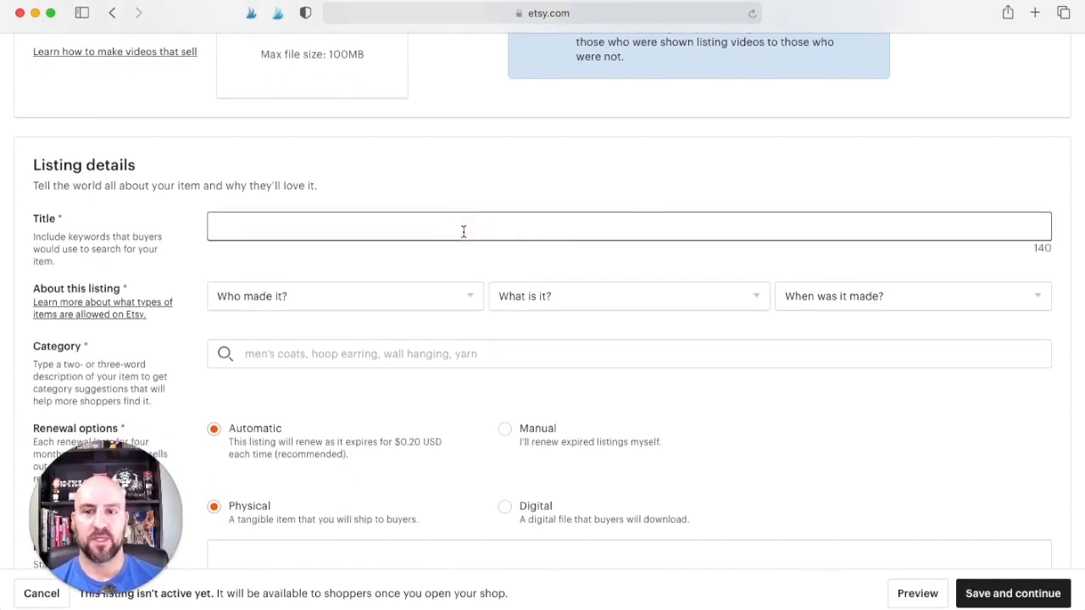
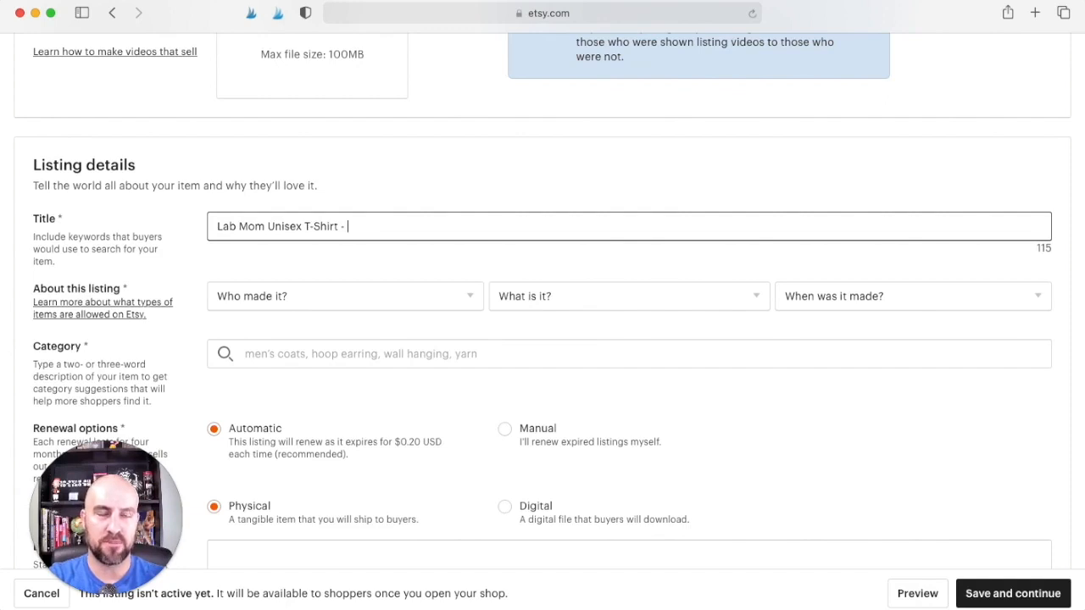
type("Dog mom")
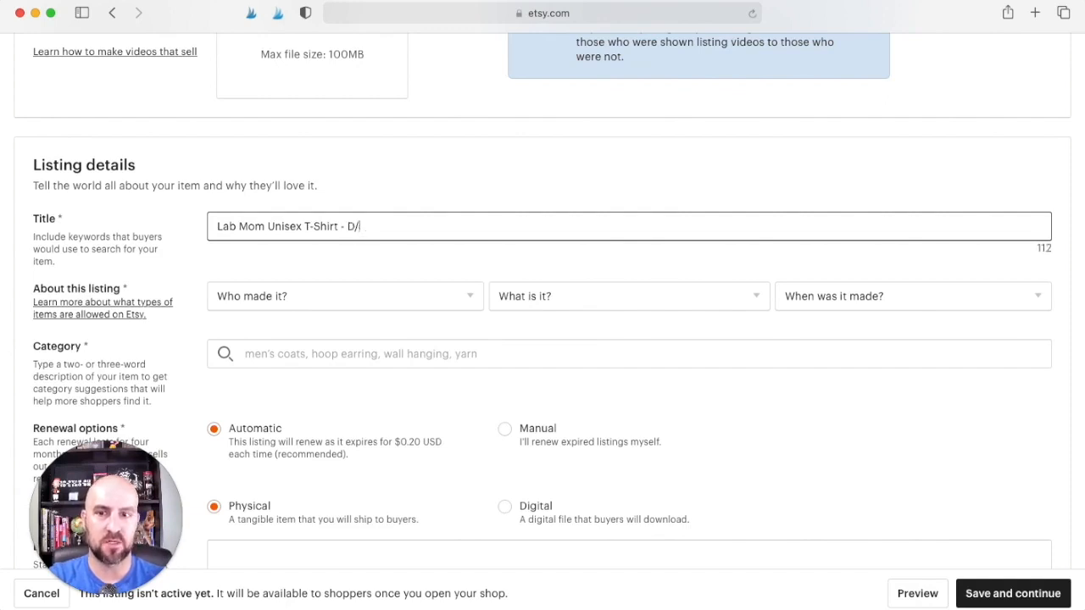
type(" shi")
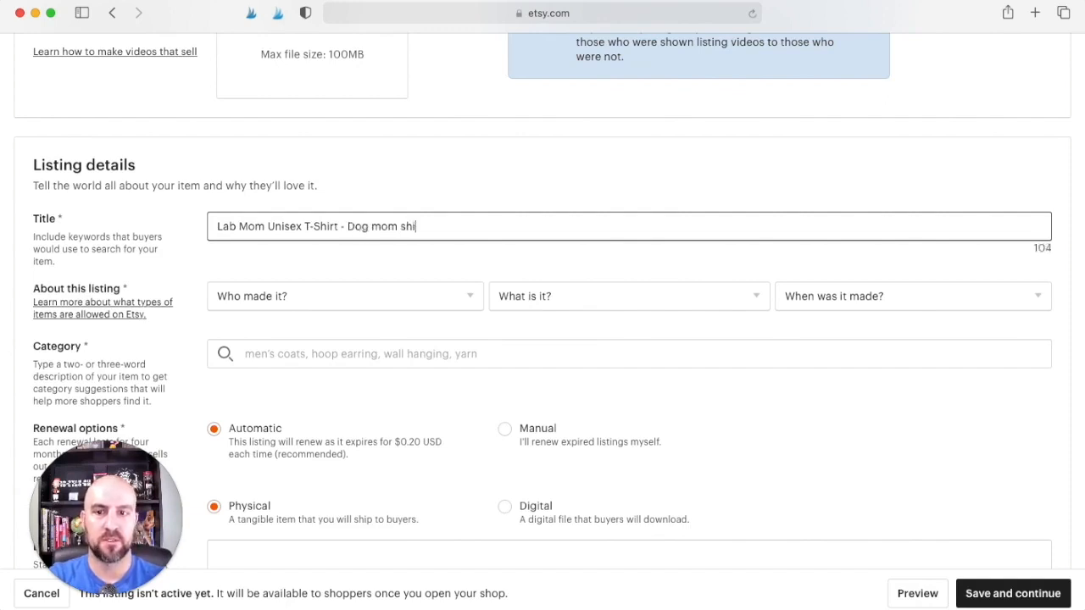
type("rt, dog m")
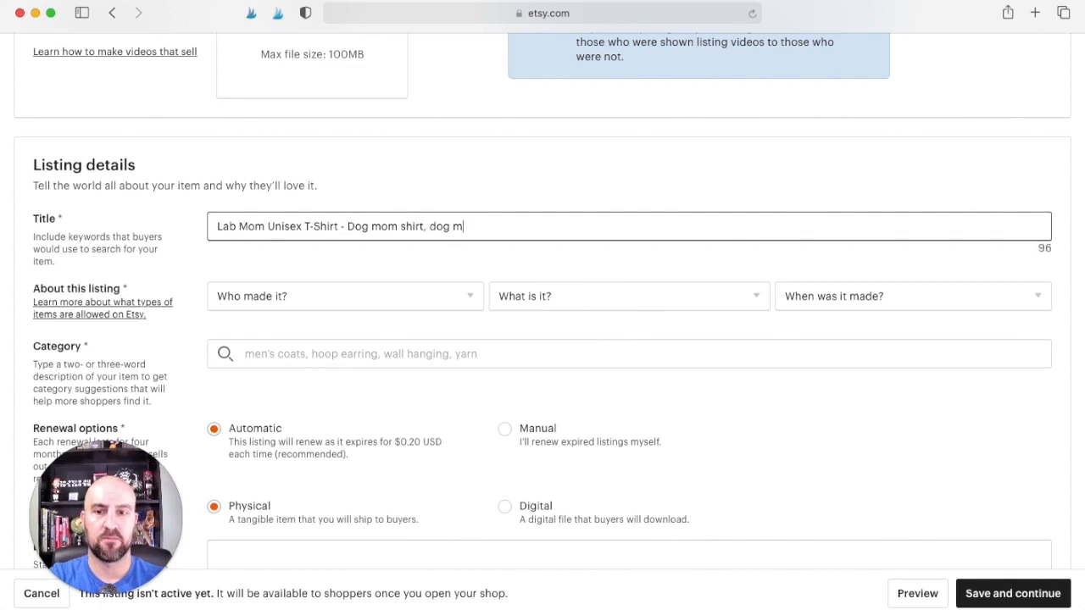
type("om gift, New dog ")
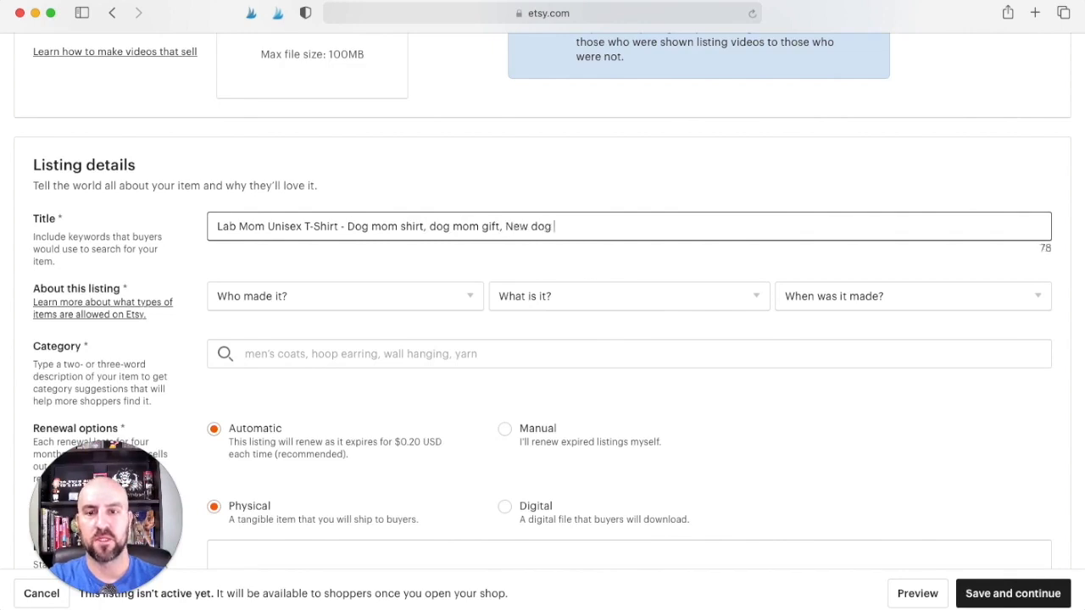
type("mom ")
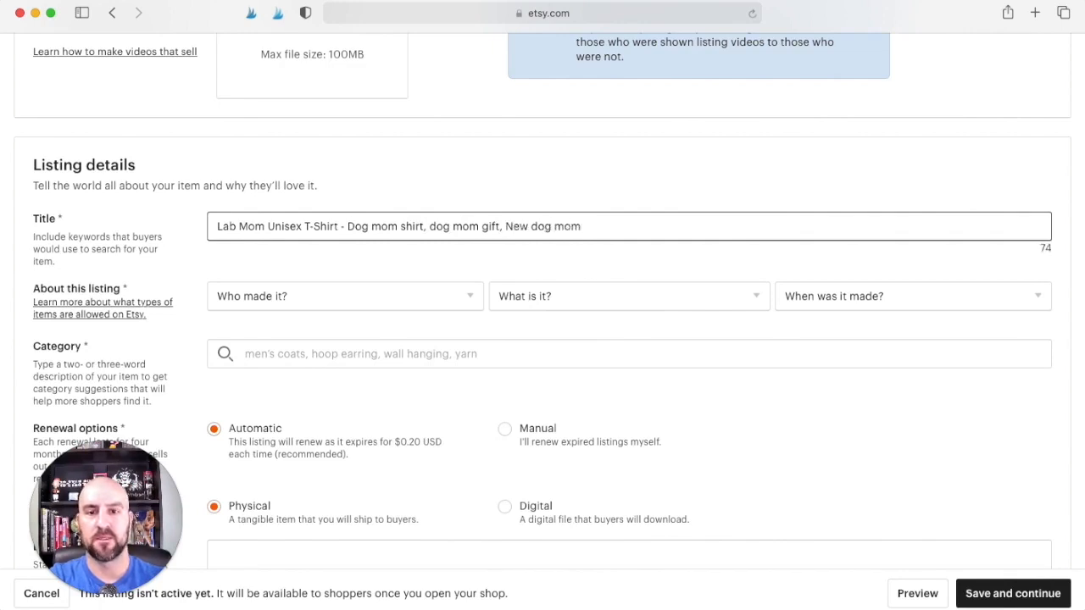
type("tee")
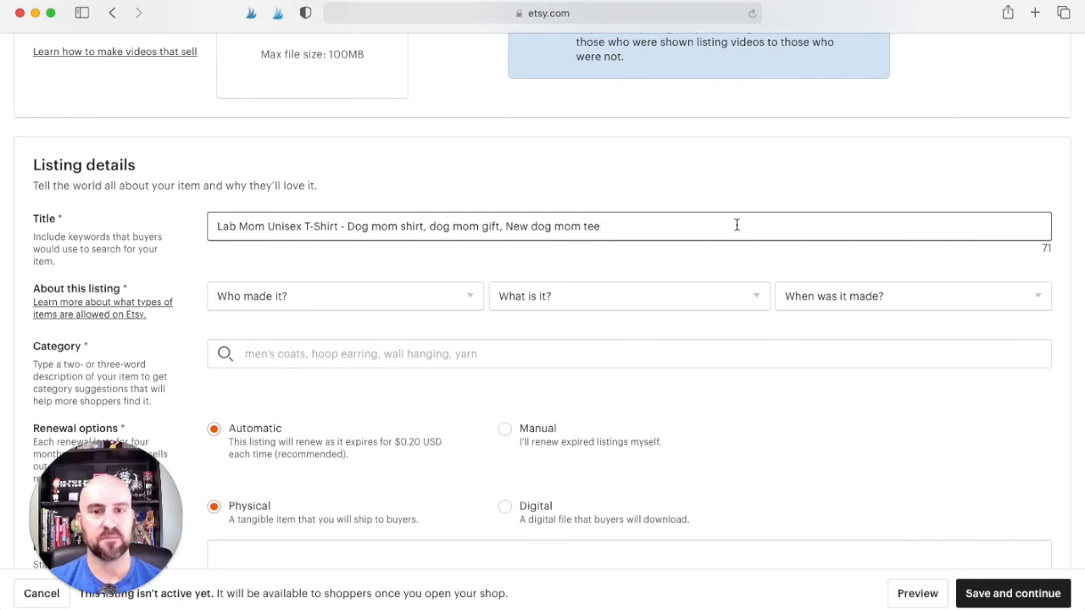
type(", ")
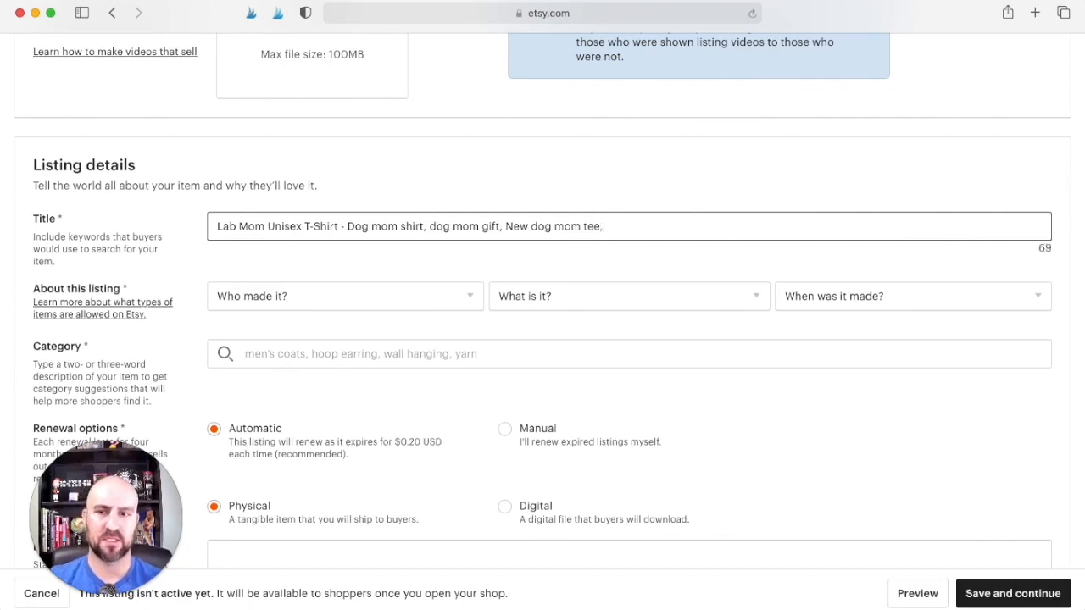
type("ha")
key("BackSpace")
key("BackSpace")
type("la")
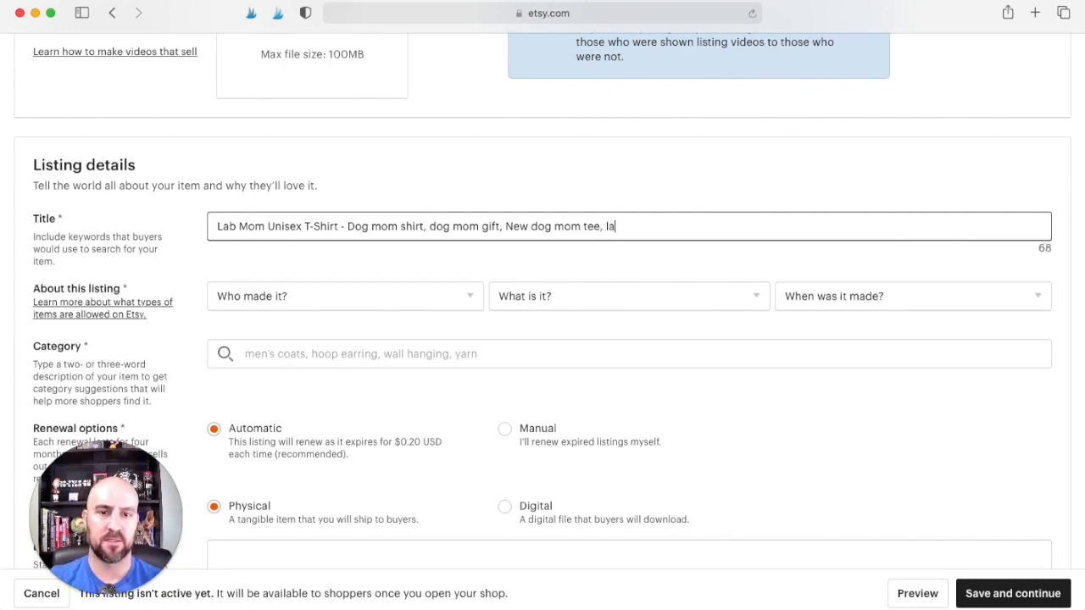
type("b pa")
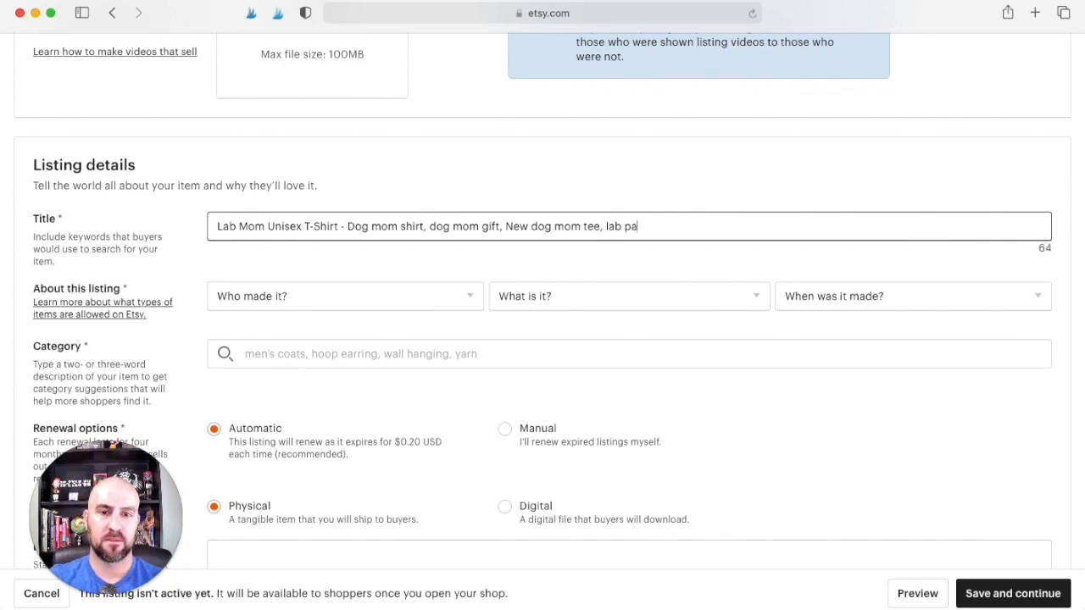
type("retn shir")
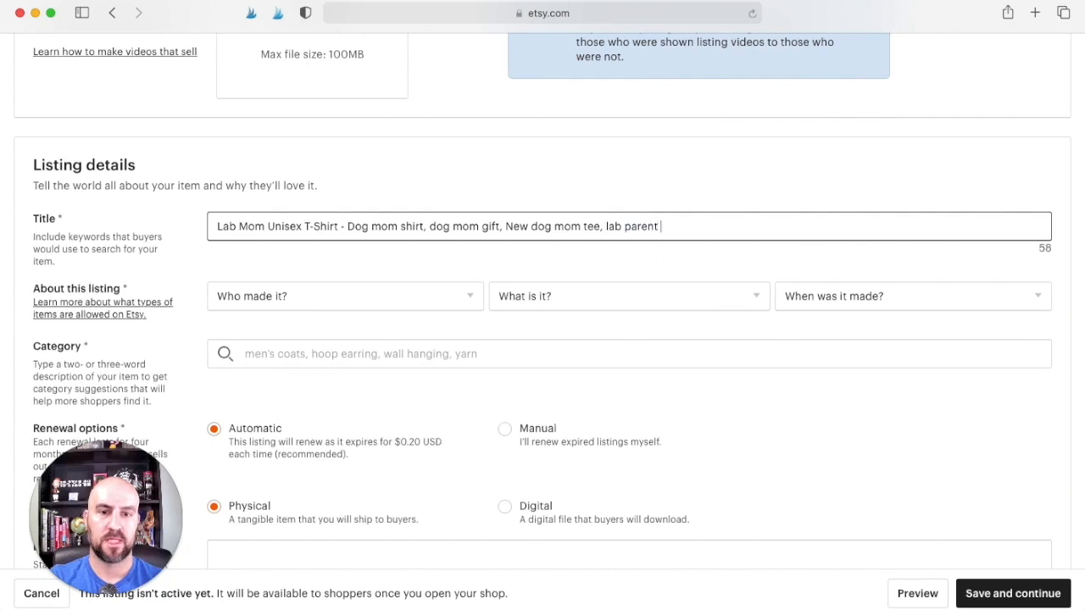
type("t")
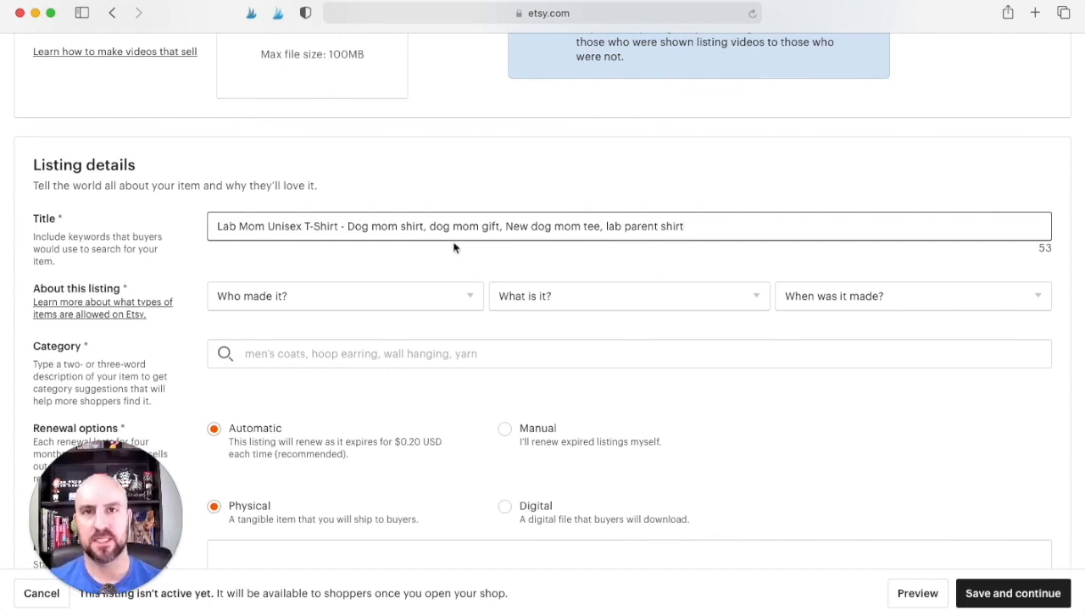
- Describe the listing as made by "I did", "A finished product" and "Made To Order"
scroll(460, 227, "down", 2)
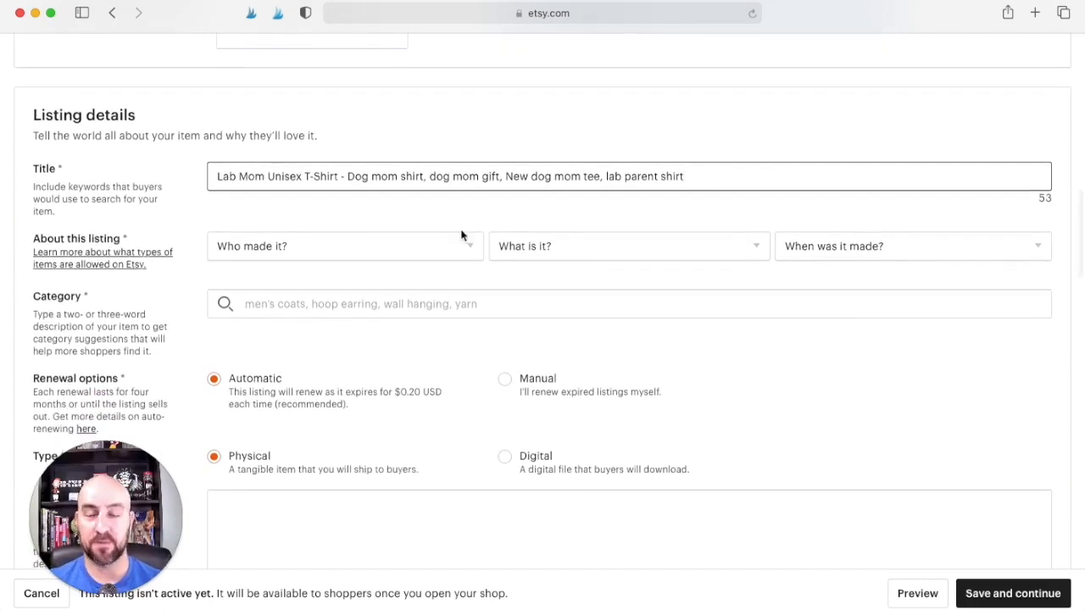
scroll(503, 234, "down", 3)
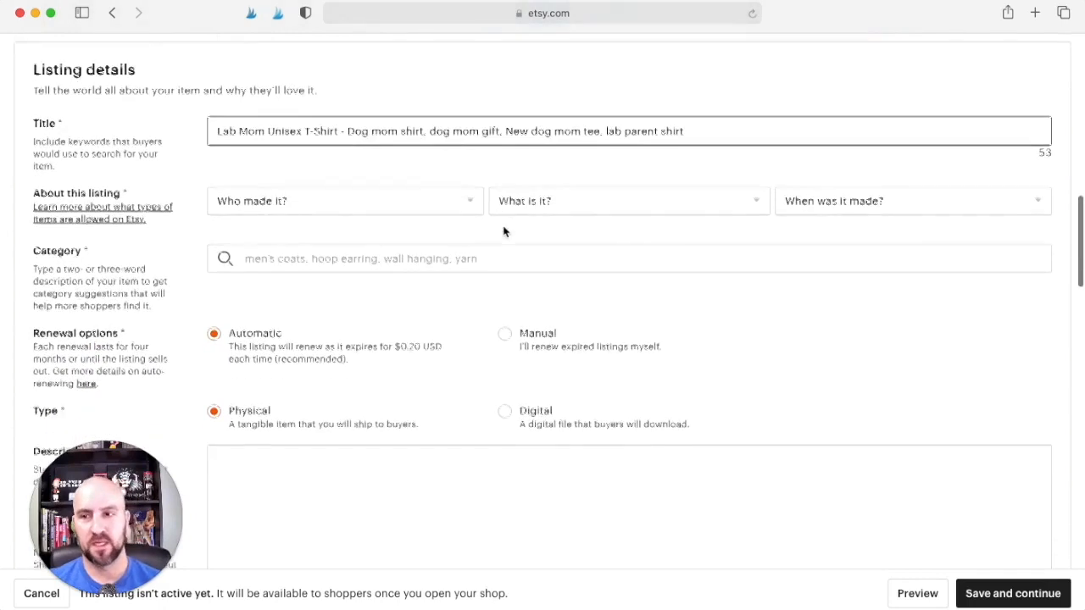
scroll(229, 164, "down", 2)
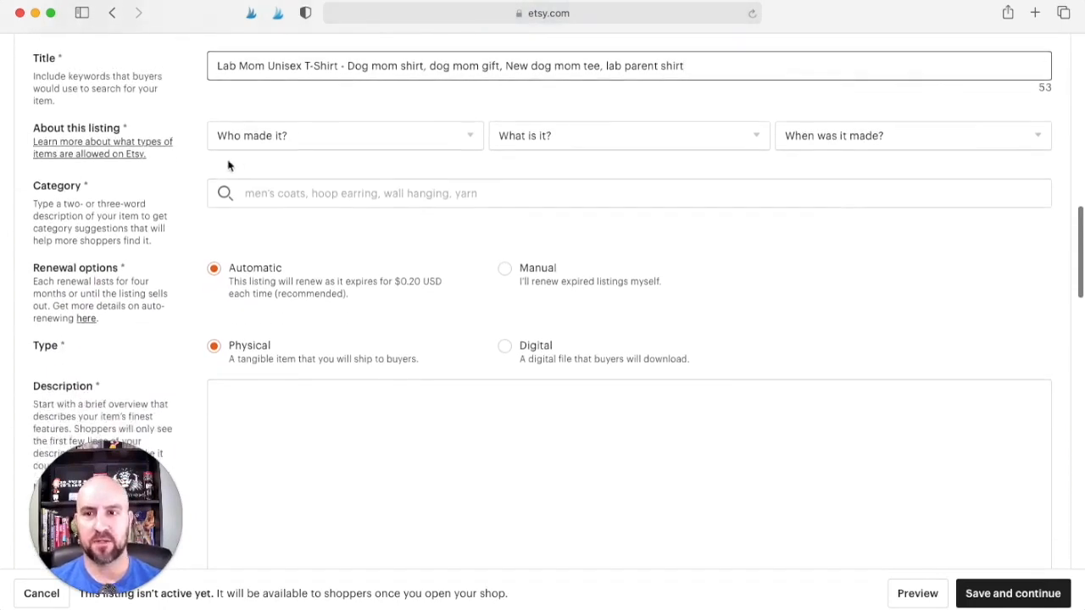
left_click(272, 138)
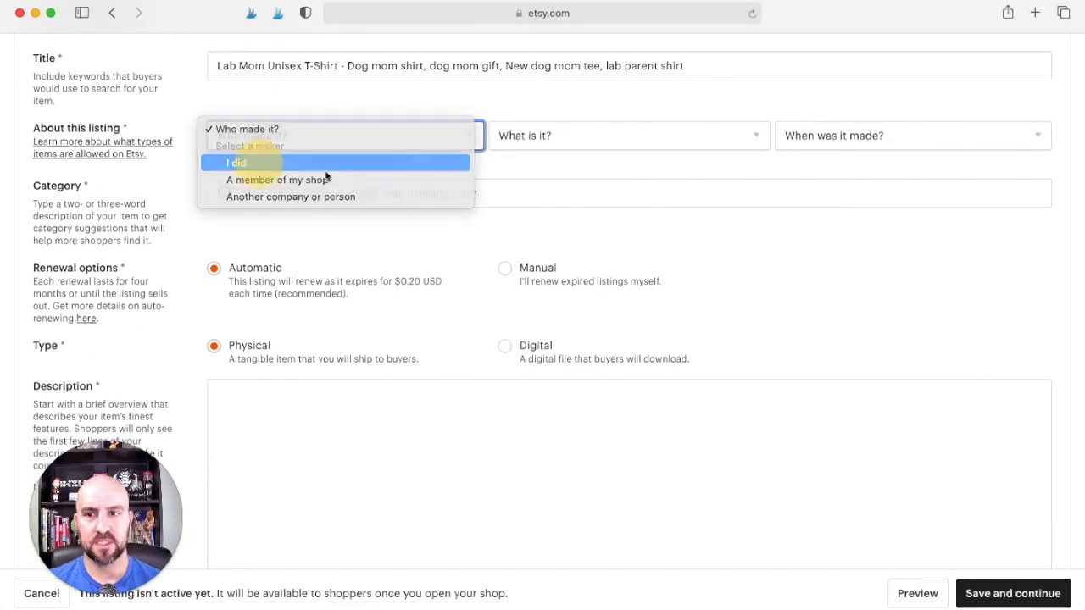
left_click(246, 163)
left_click(554, 143)
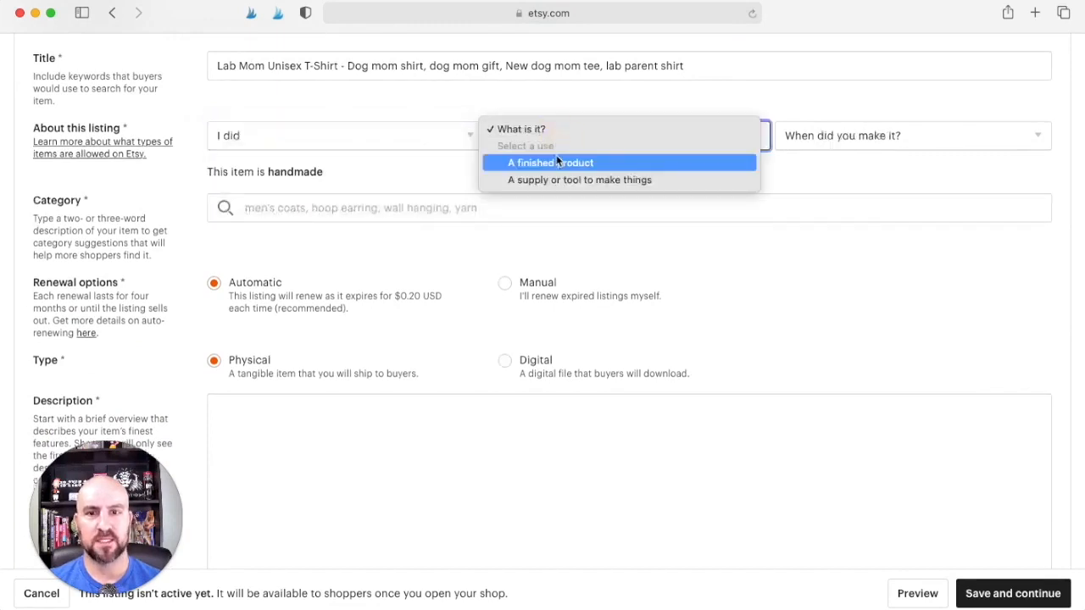
left_click(555, 161)
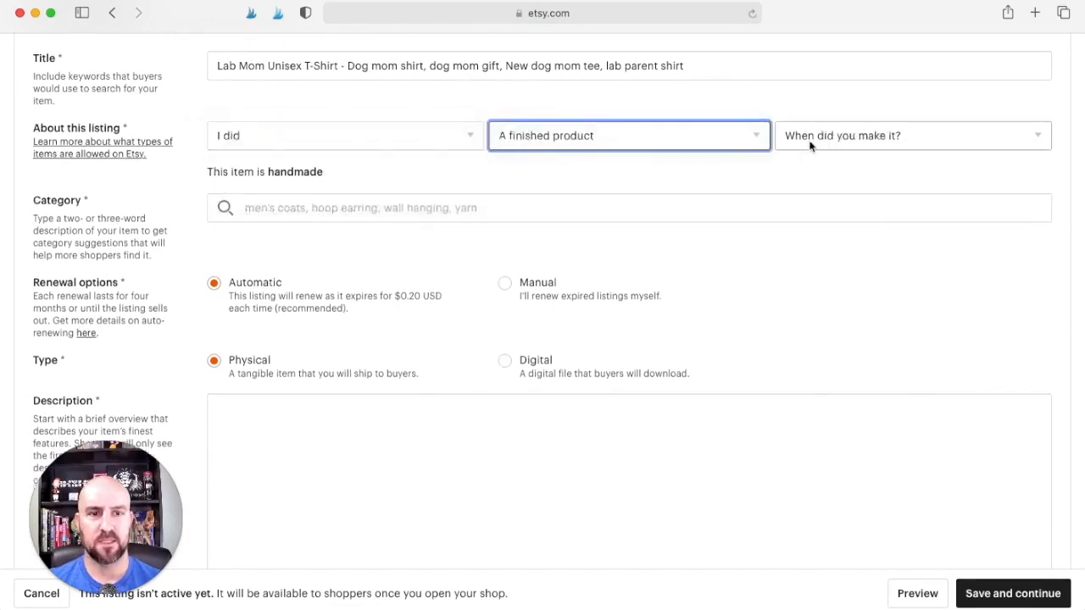
left_click(809, 146)
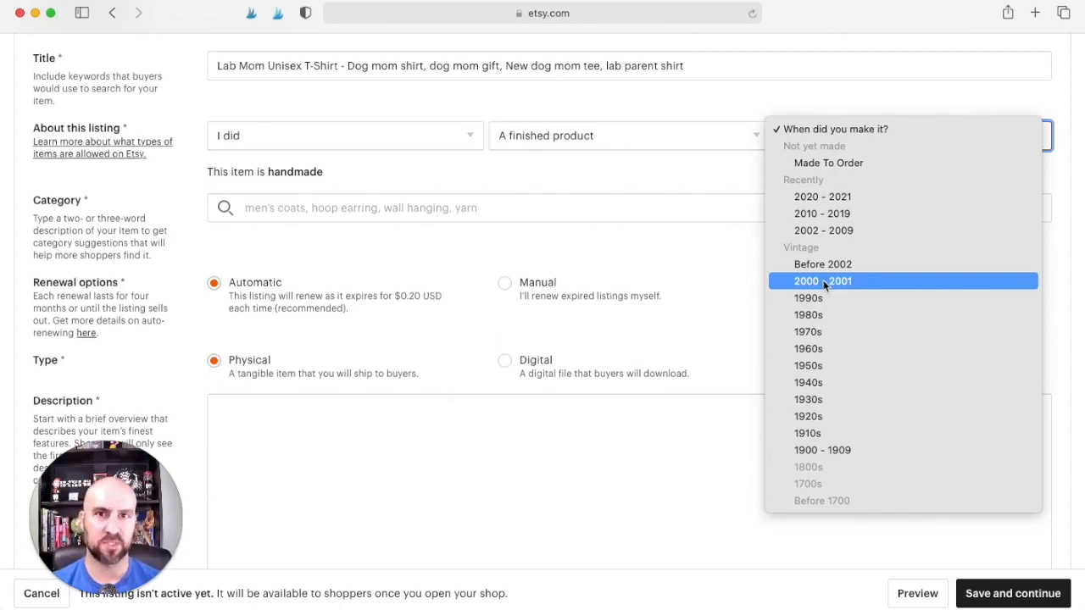
left_click(850, 163)
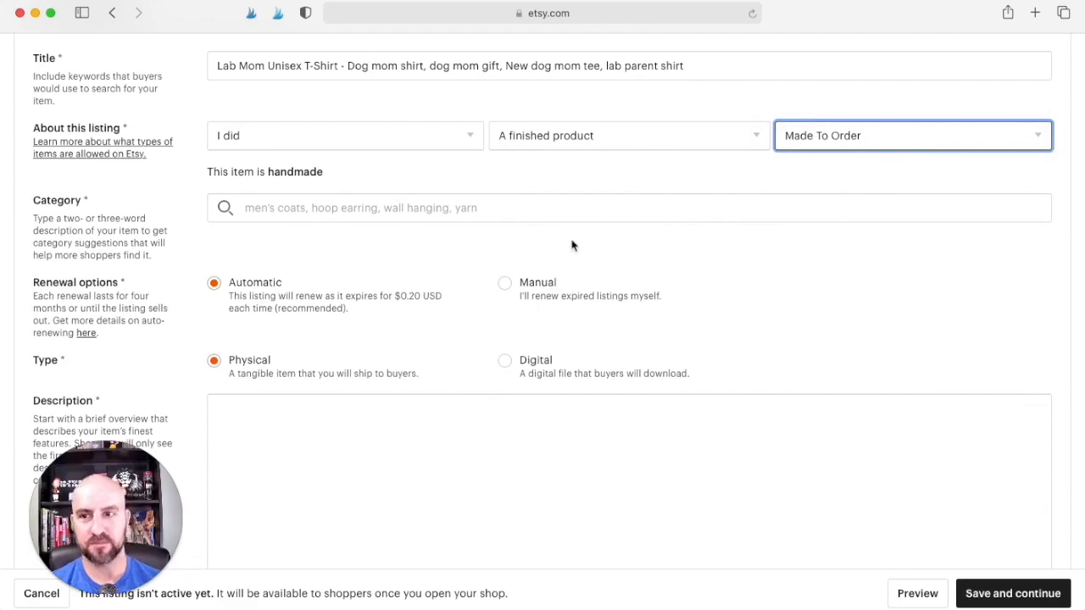
- Search the listing categories for "dog shirt" and choose Graphic Tees under unisex adult T-shirts
scroll(567, 252, "down", 1)
scroll(309, 250, "down", 5)
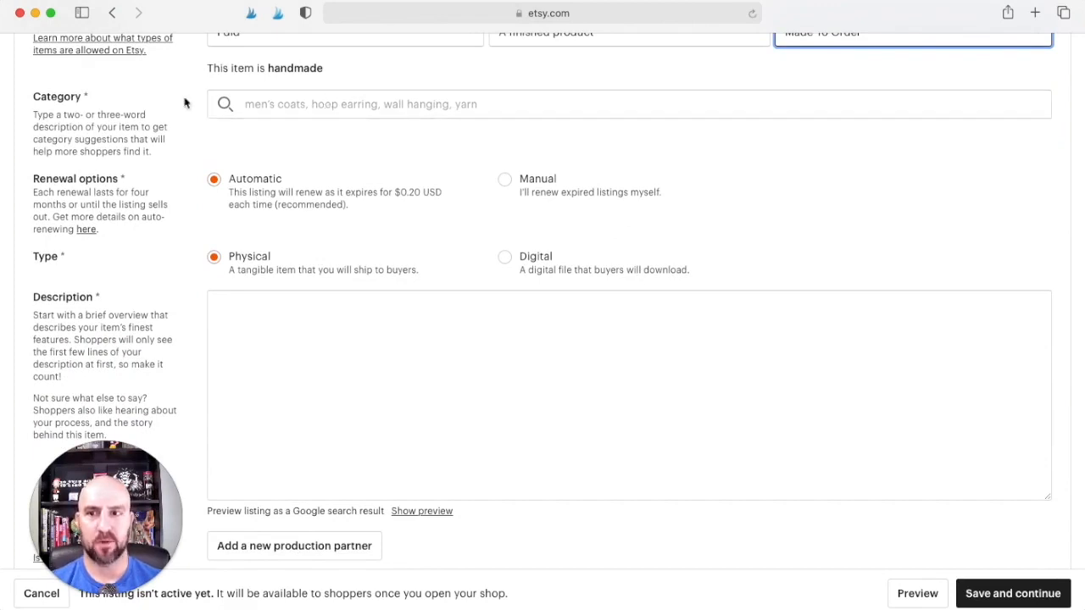
left_click(284, 105)
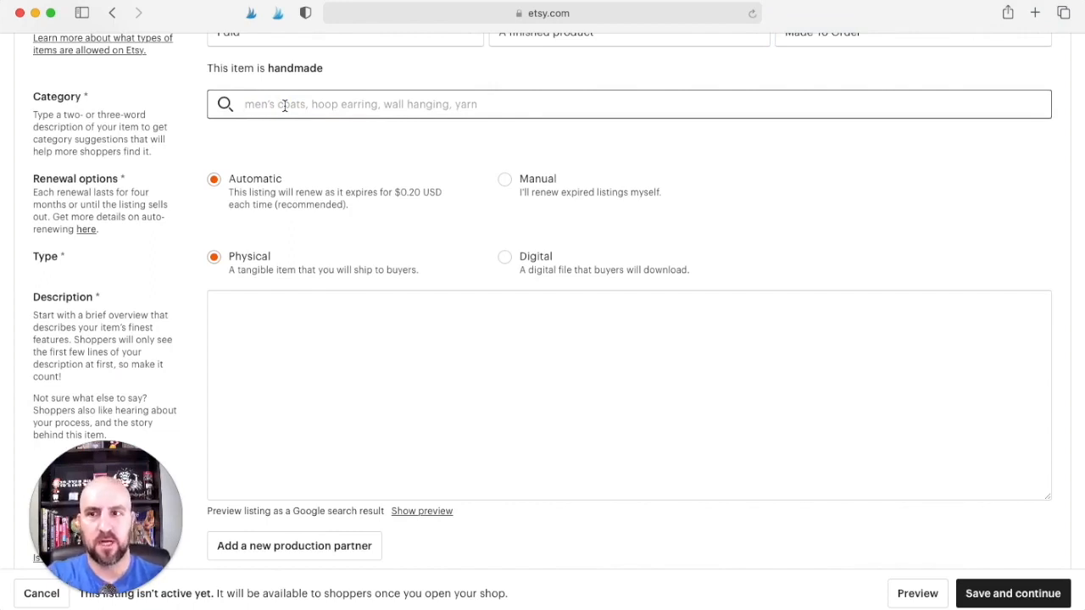
type("dog shirt")
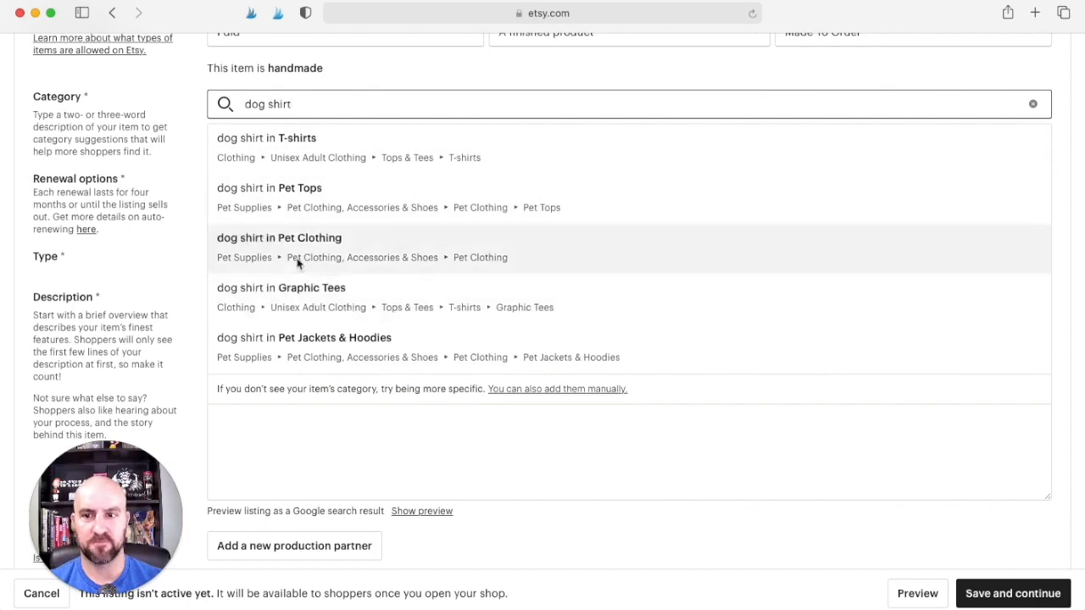
left_click(330, 308)
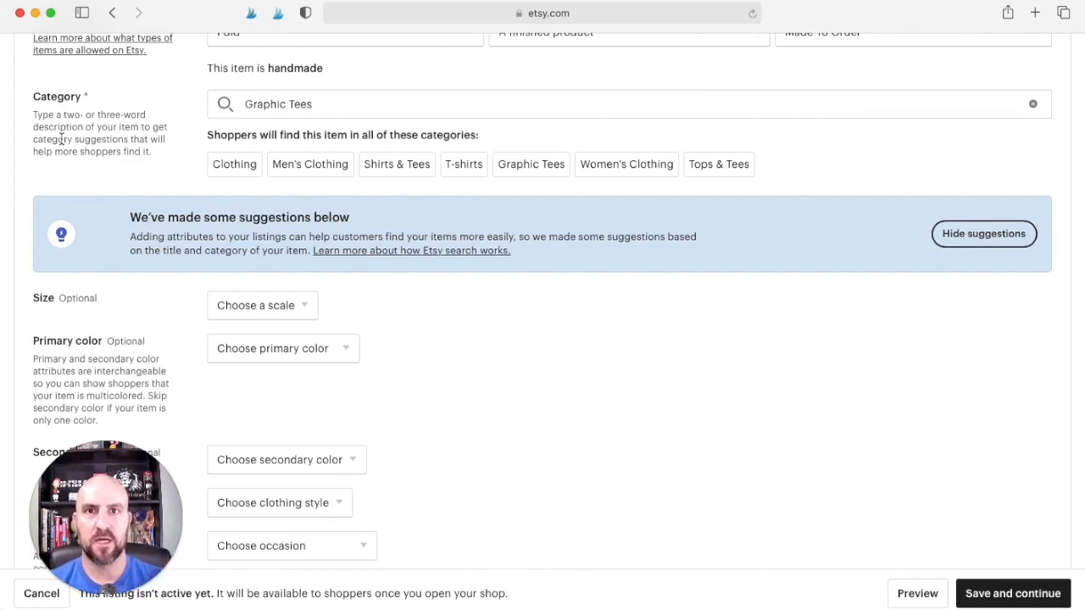
- Set the size attribute to the Men's scale with the "I offer more than one" option
scroll(416, 116, "down", 3)
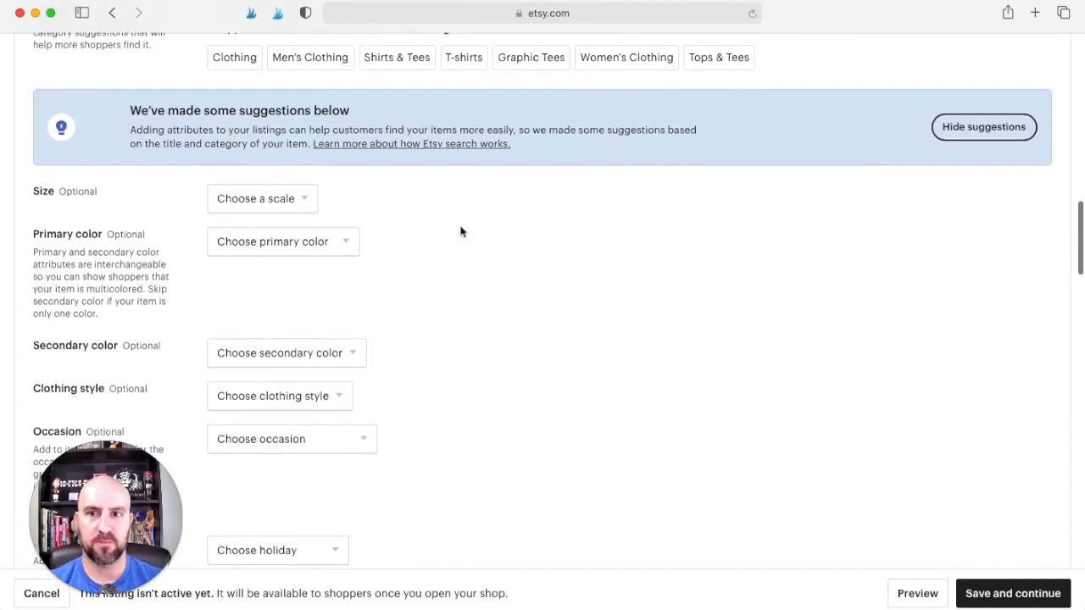
scroll(460, 230, "up", 3)
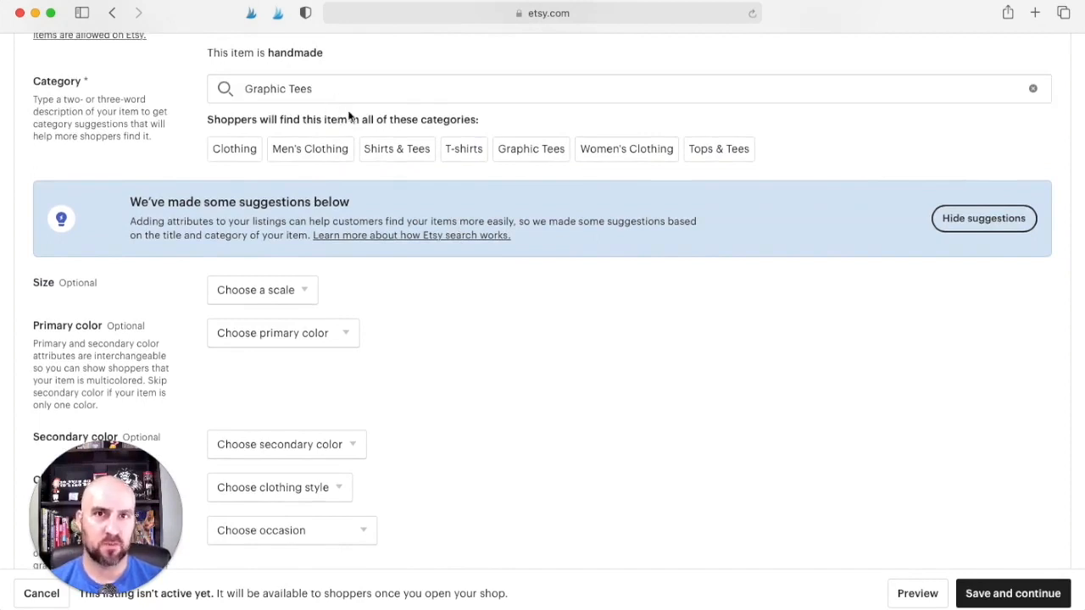
scroll(349, 117, "down", 5)
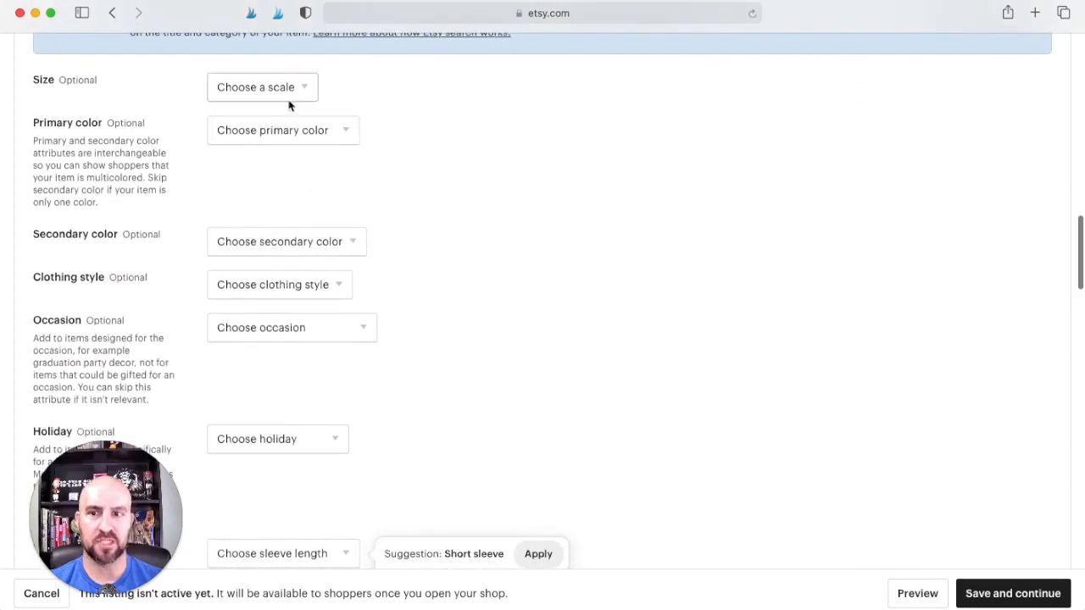
scroll(356, 325, "up", 1)
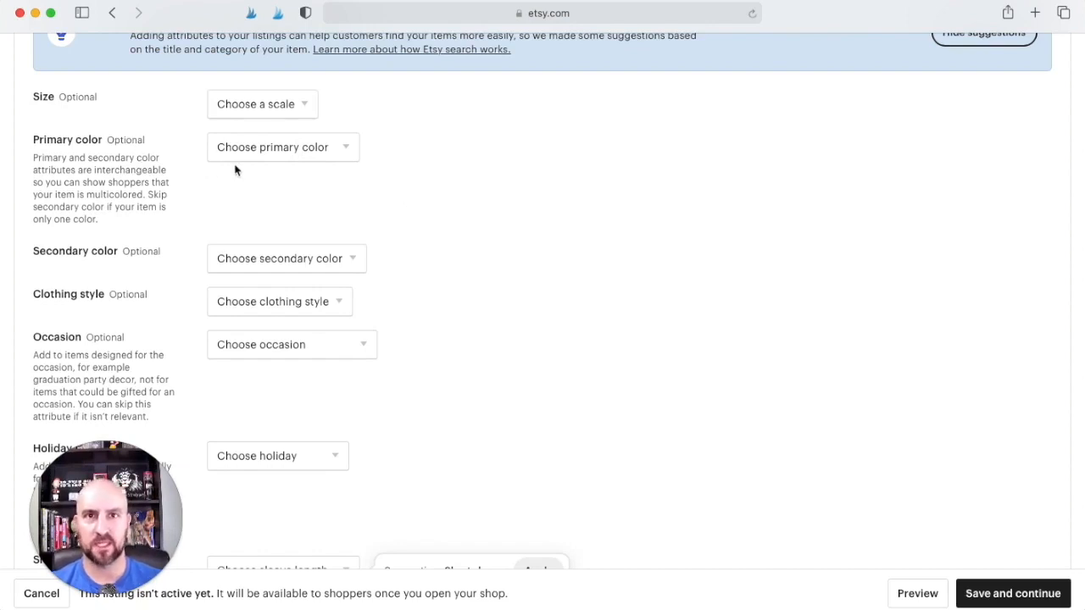
scroll(236, 170, "down", 1)
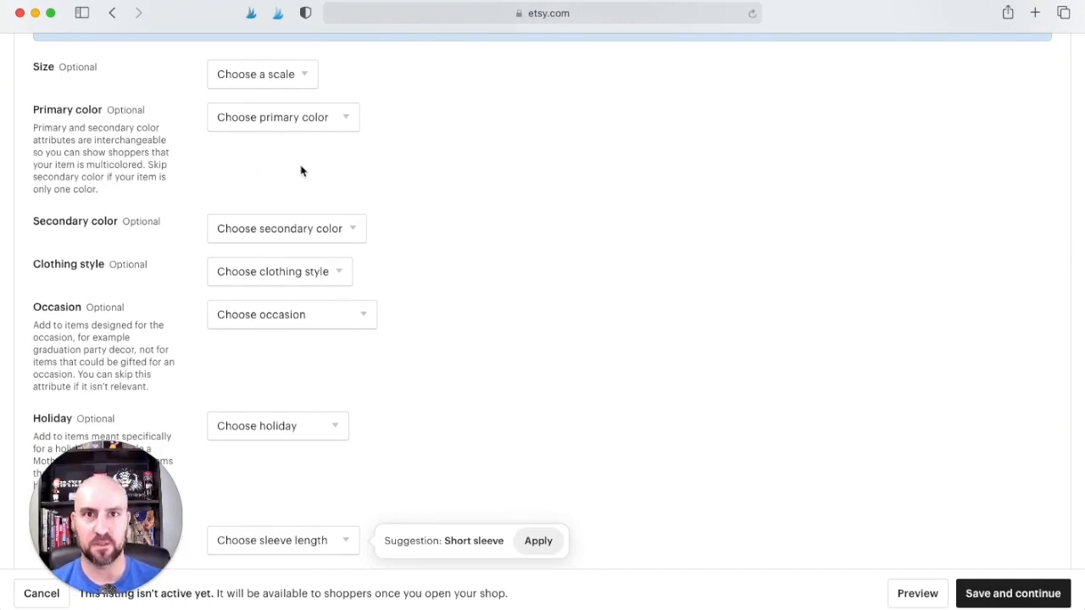
scroll(339, 171, "up", 2)
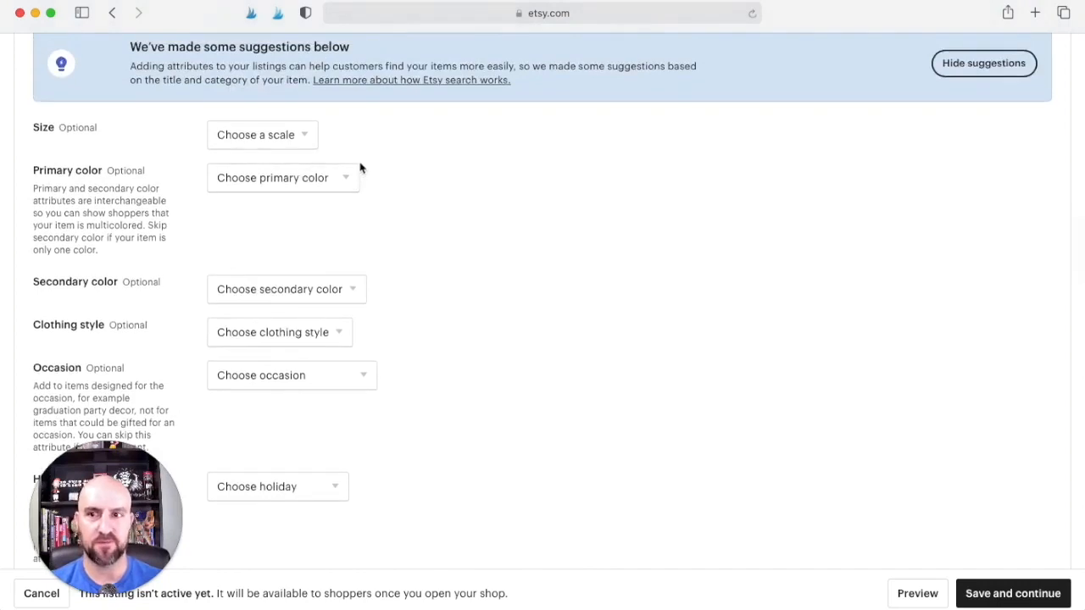
left_click(302, 141)
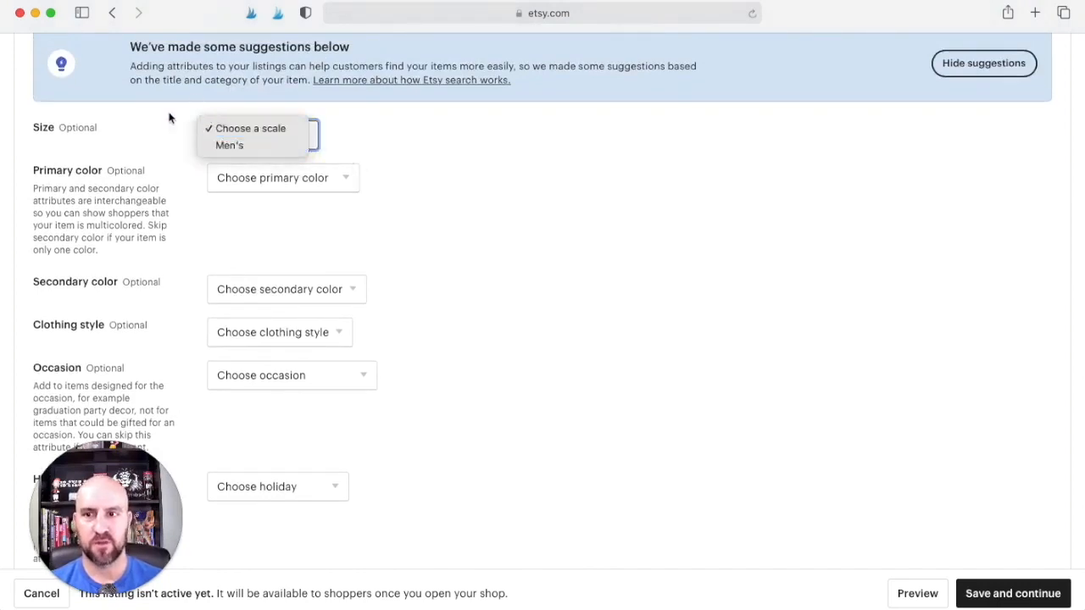
left_click(282, 145)
scroll(509, 135, "down", 1)
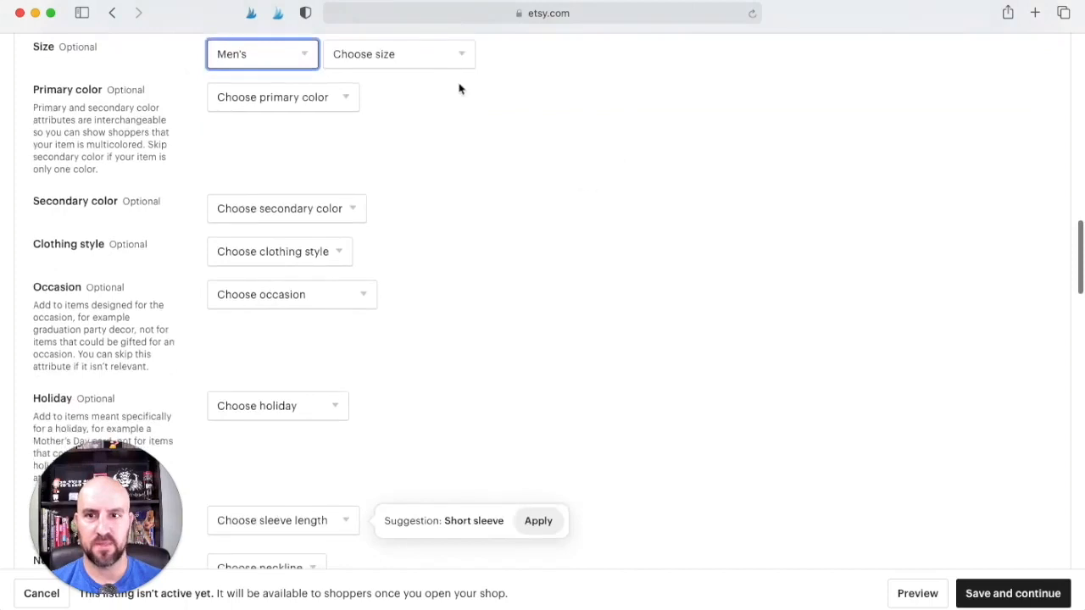
left_click(442, 54)
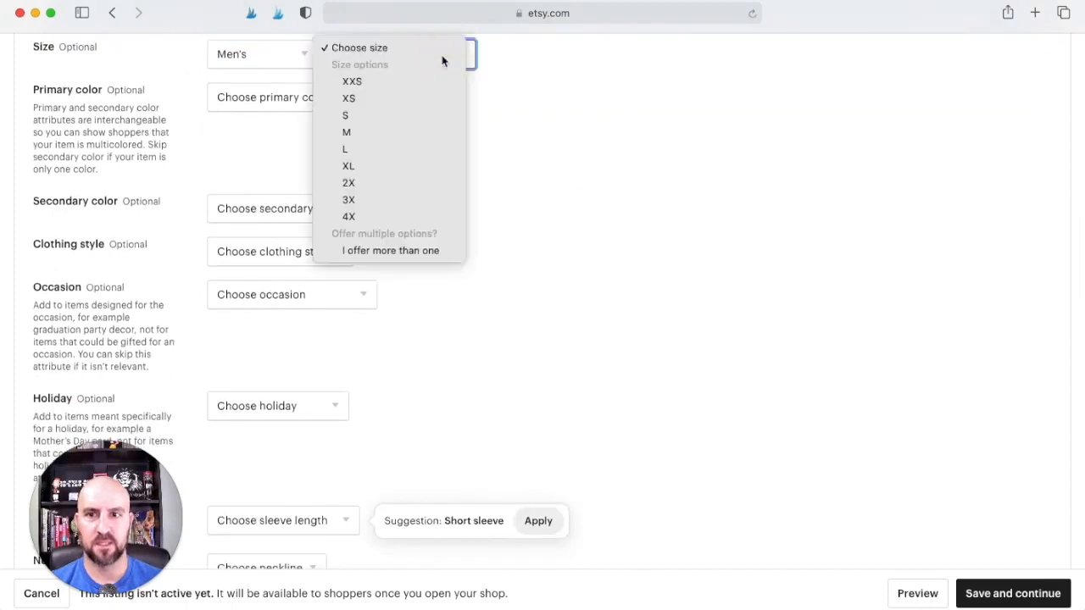
left_click(367, 251)
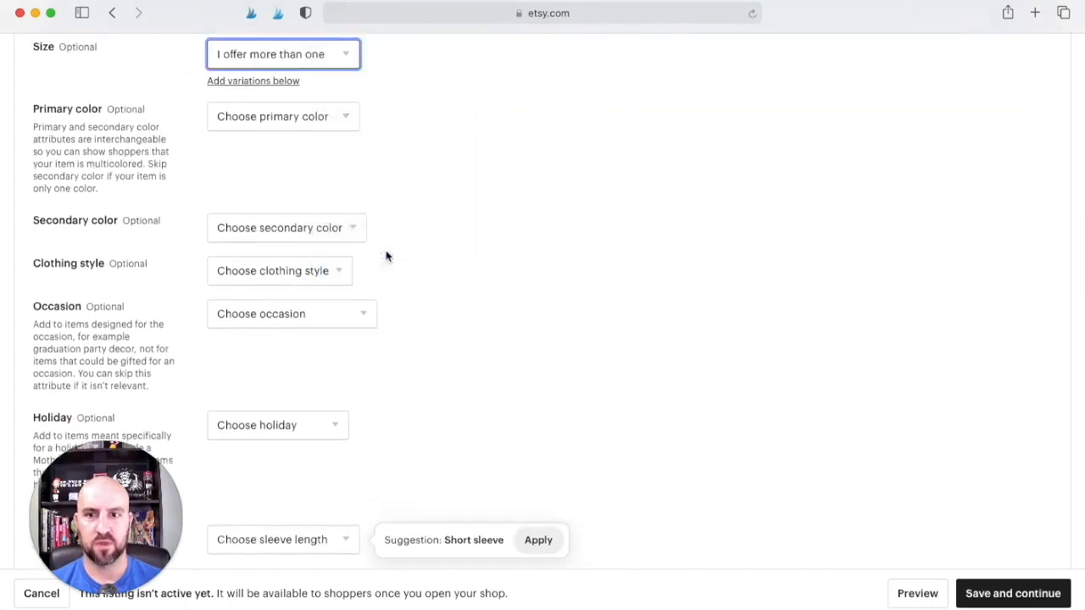
- Set the primary color to Blue and check the secondary color options without choosing one
left_click(285, 116)
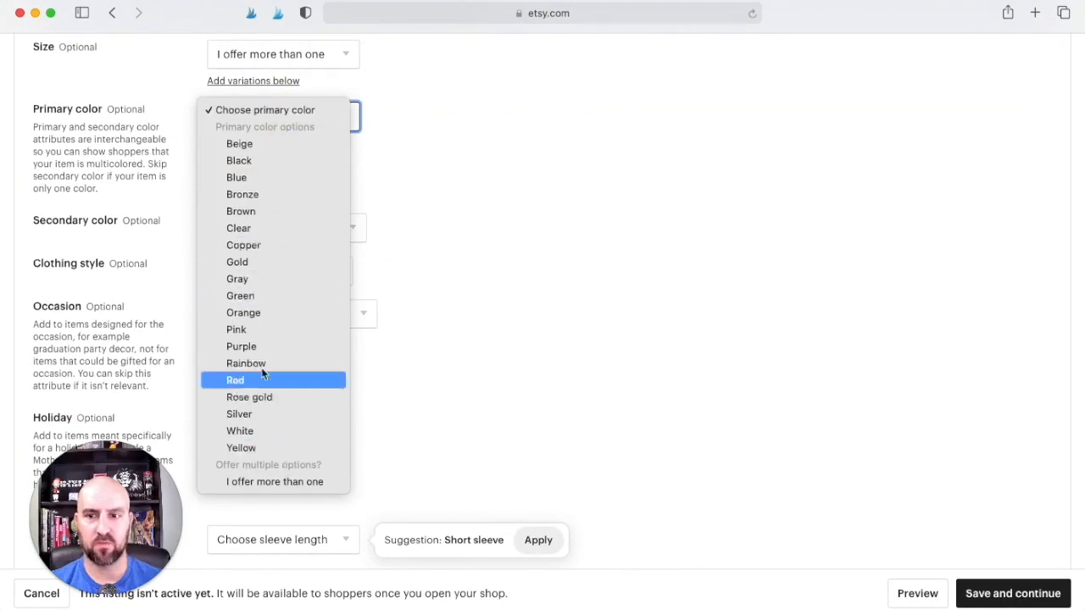
left_click(241, 177)
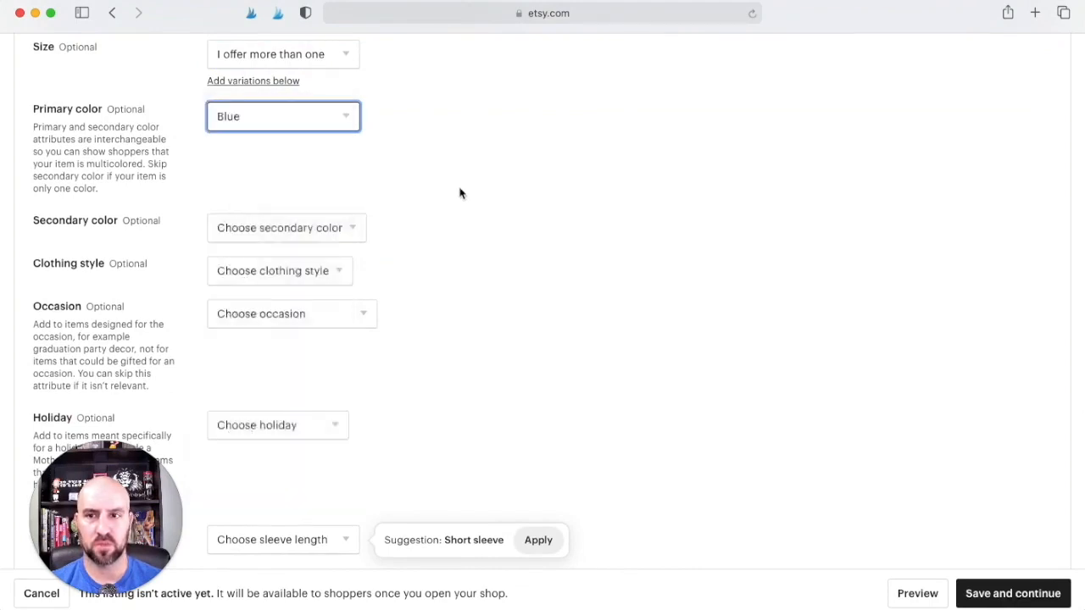
scroll(453, 191, "down", 2)
left_click(233, 163)
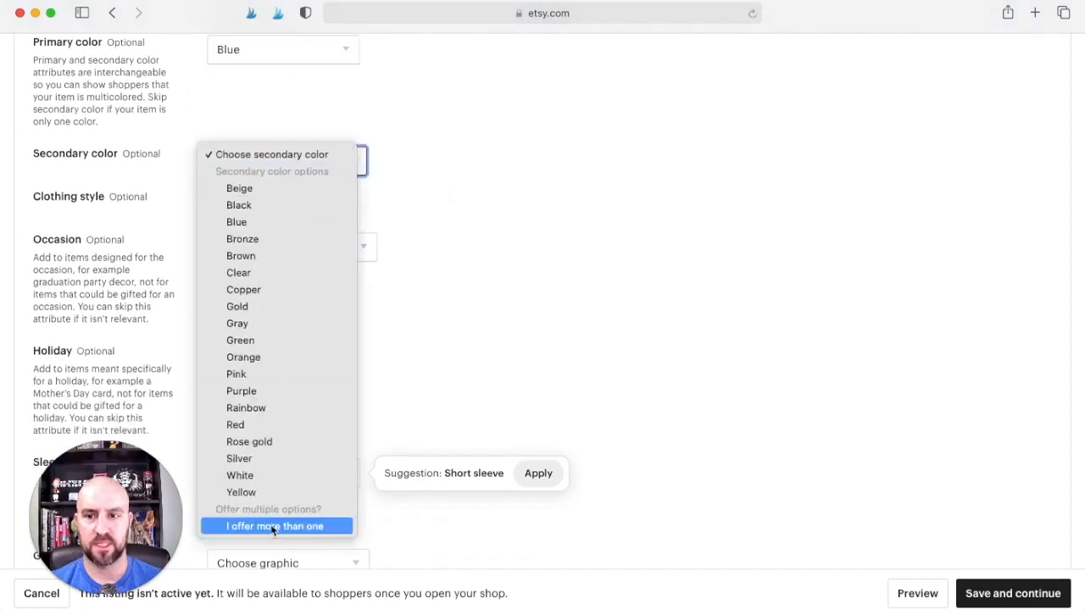
left_click(590, 346)
- Set the T-shirt's clothing style attribute to Streetwear
scroll(388, 180, "down", 1)
scroll(385, 182, "down", 3)
left_click(269, 148)
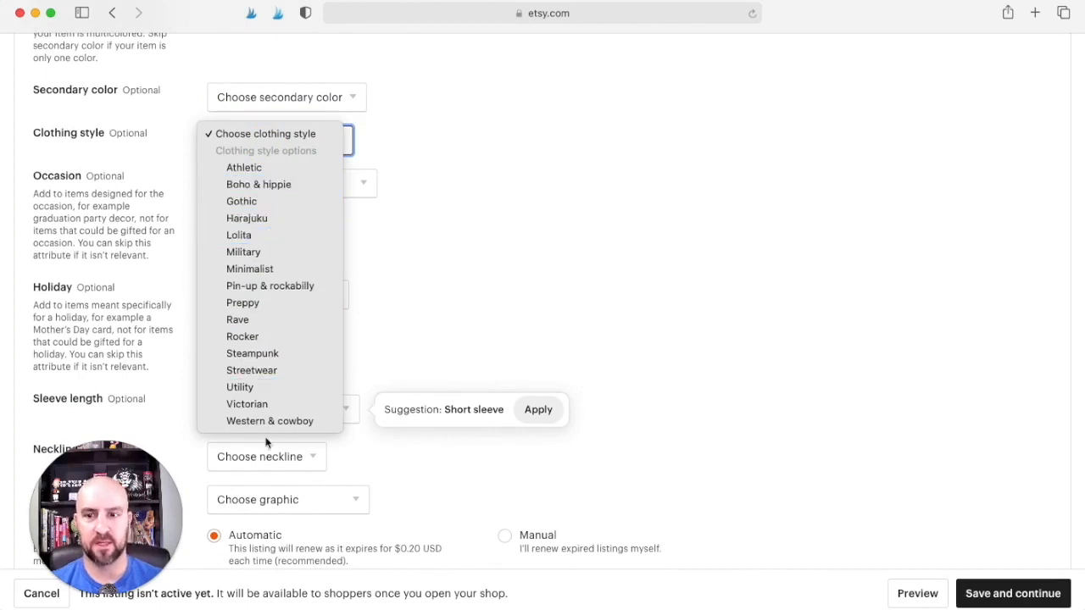
left_click(272, 370)
- Look through the available occasion and holiday options for the listing without choosing any
left_click(310, 183)
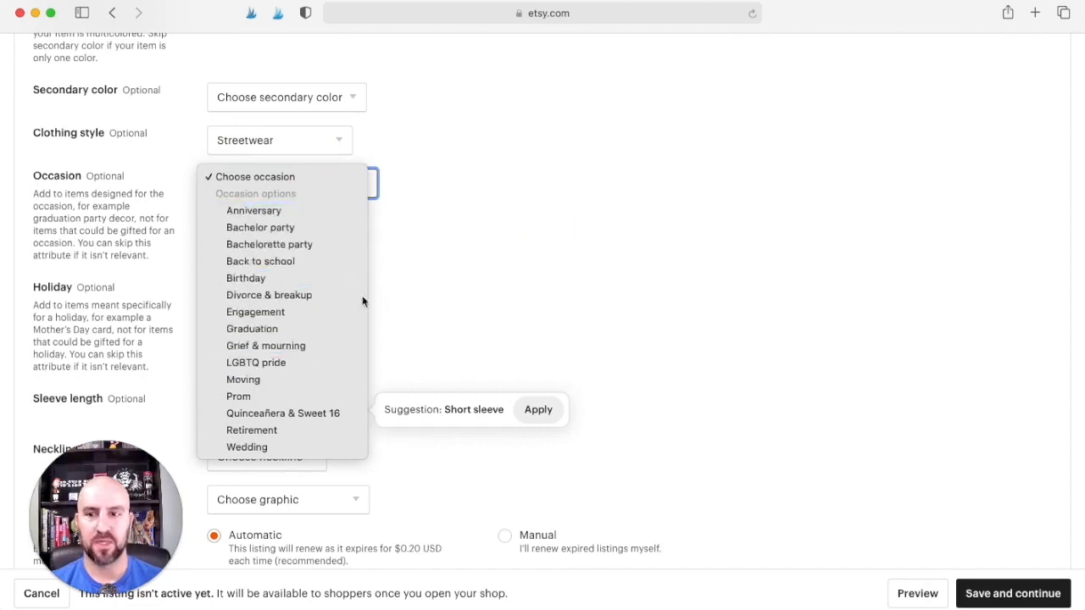
left_click(418, 279)
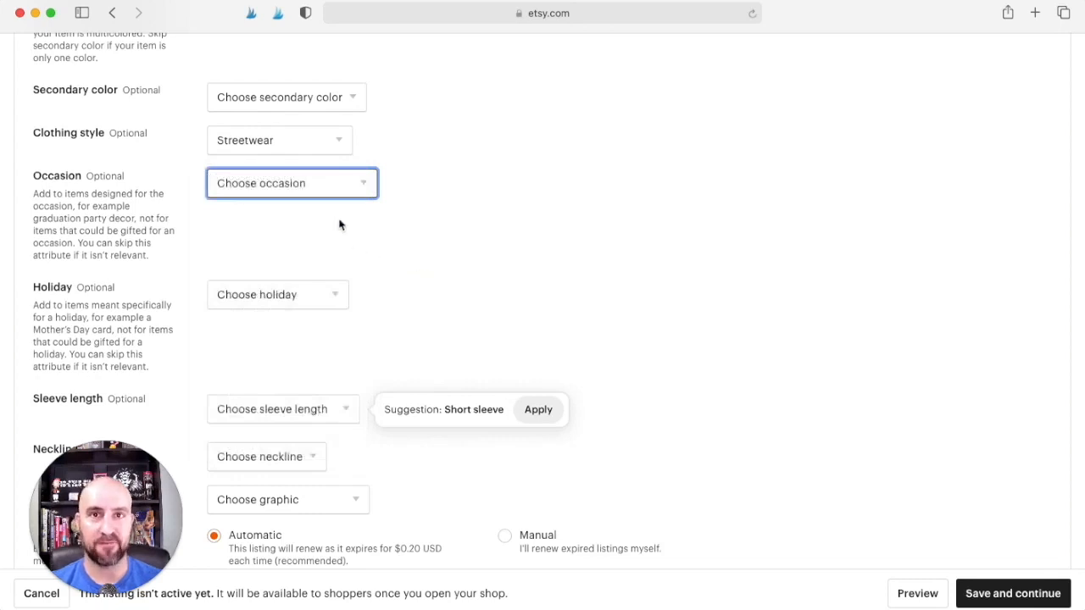
left_click(323, 188)
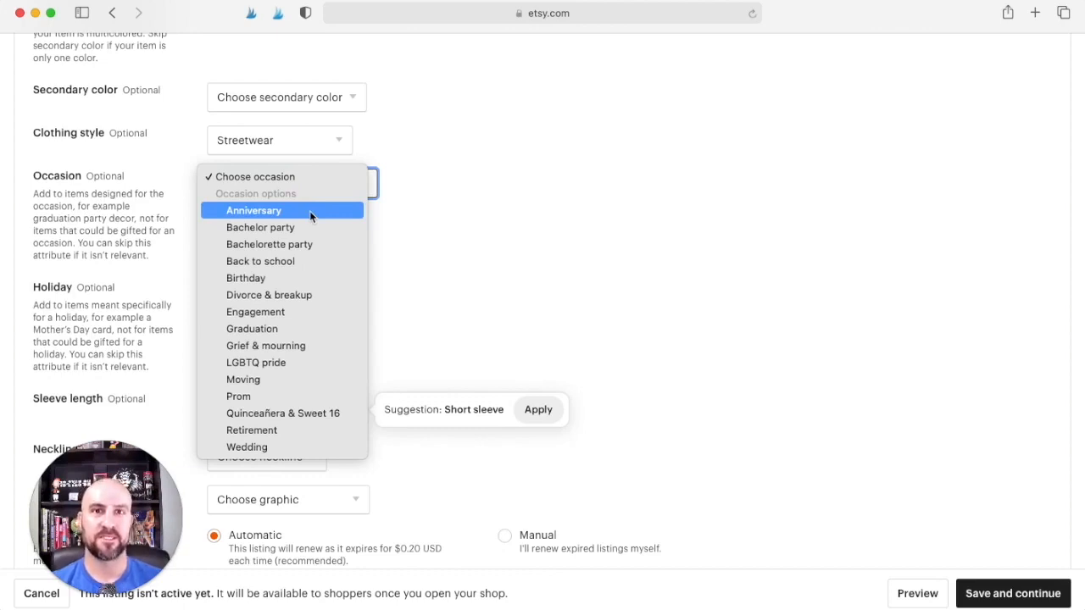
left_click(537, 212)
scroll(356, 194, "down", 3)
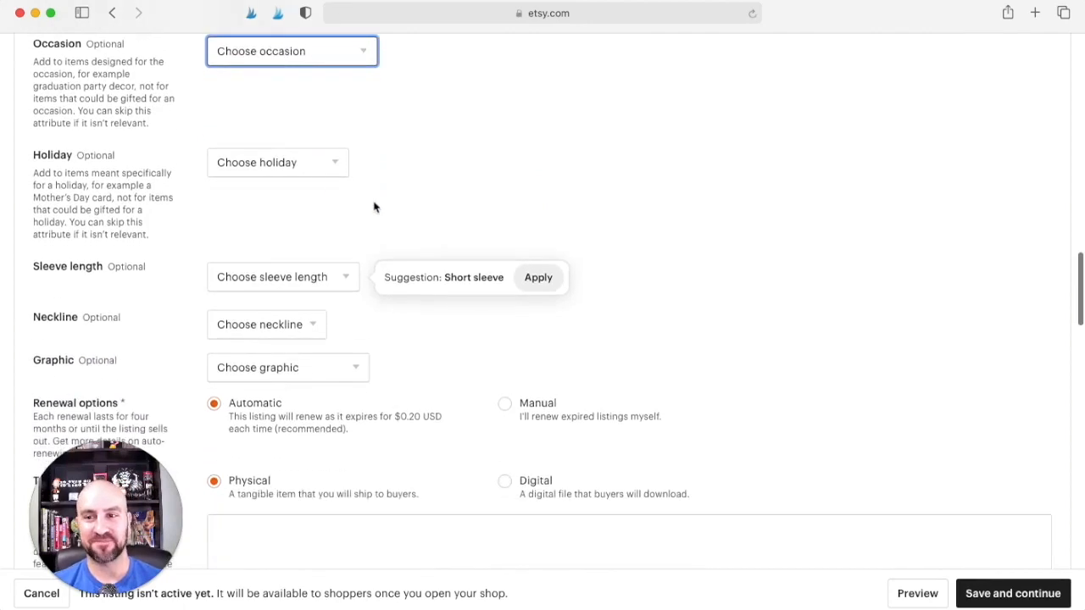
left_click(327, 173)
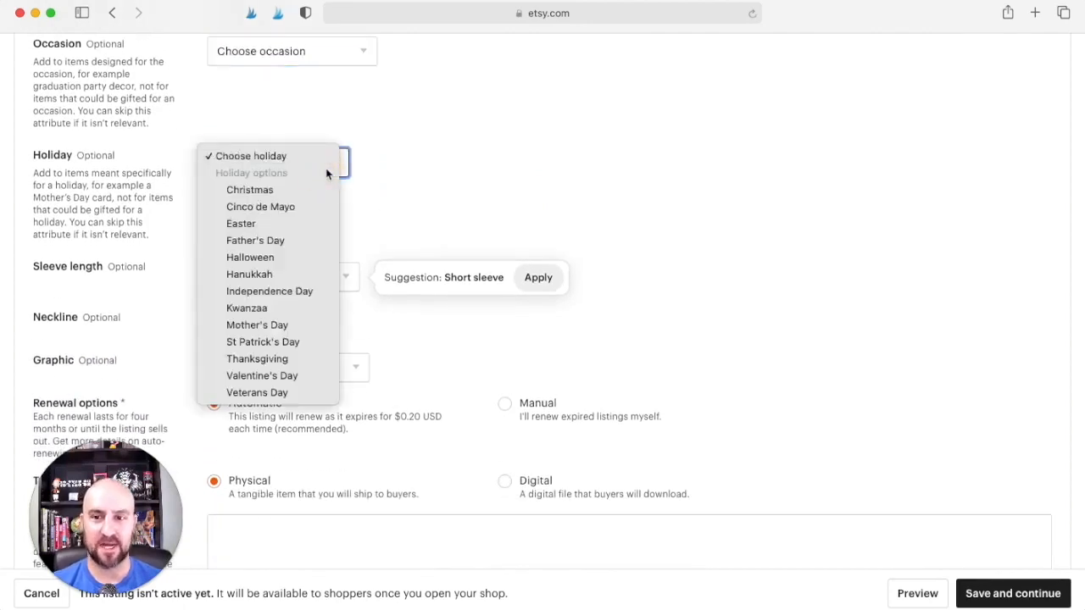
left_click(378, 176)
- Set the T-shirt's sleeve length to Short sleeve and its neckline to Crew
scroll(426, 188, "down", 2)
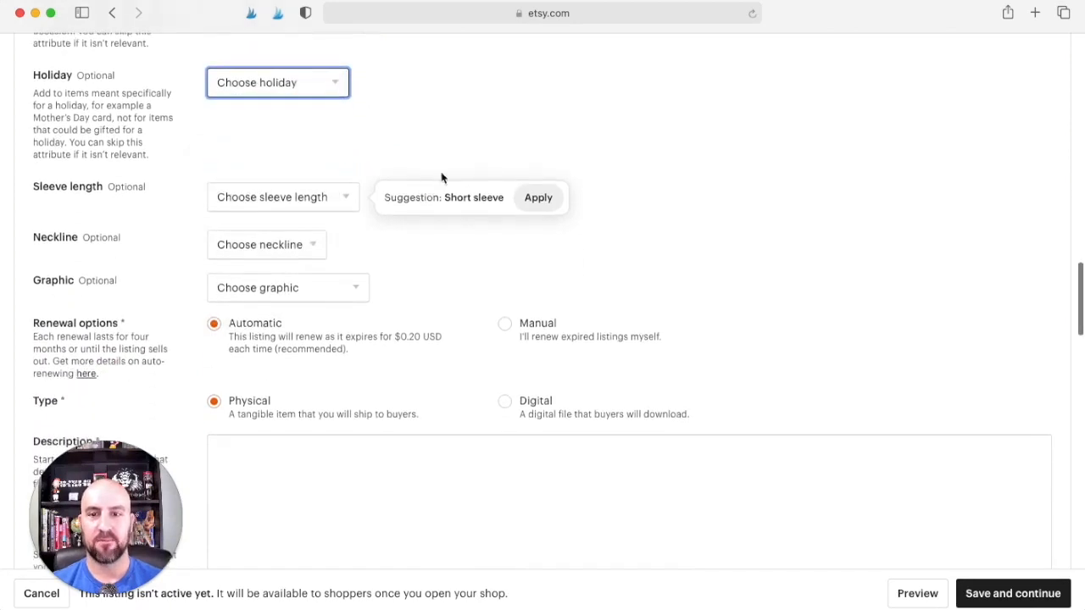
left_click(347, 197)
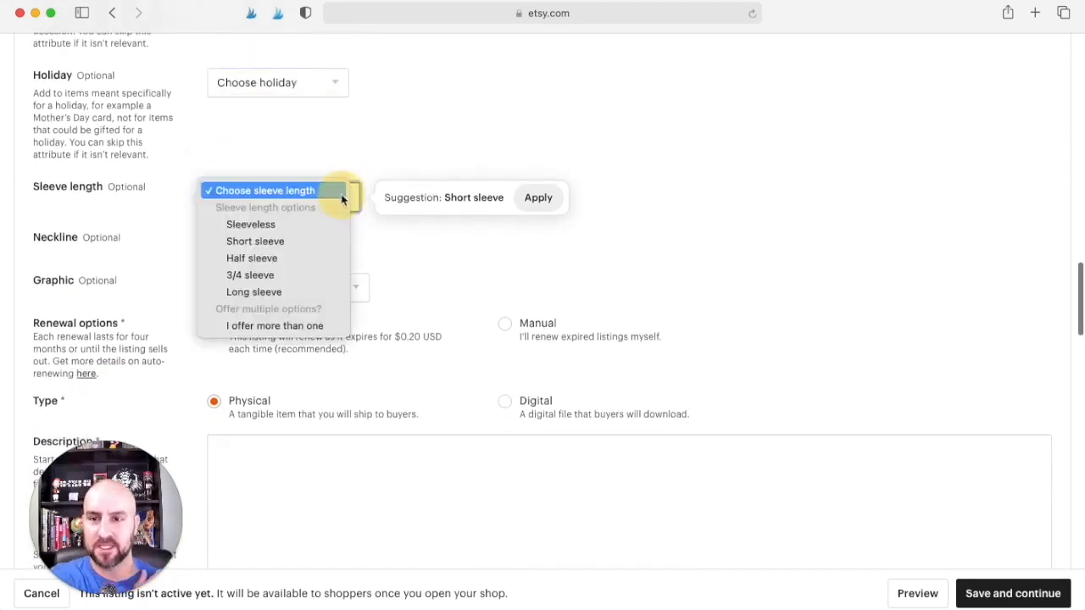
left_click(323, 241)
scroll(322, 243, "down", 2)
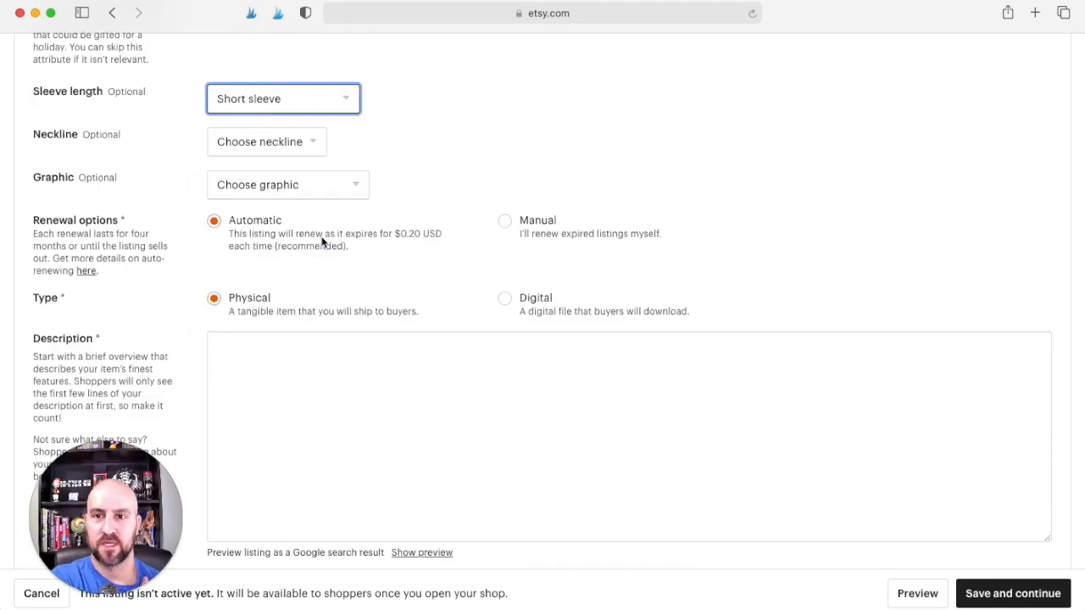
left_click(285, 141)
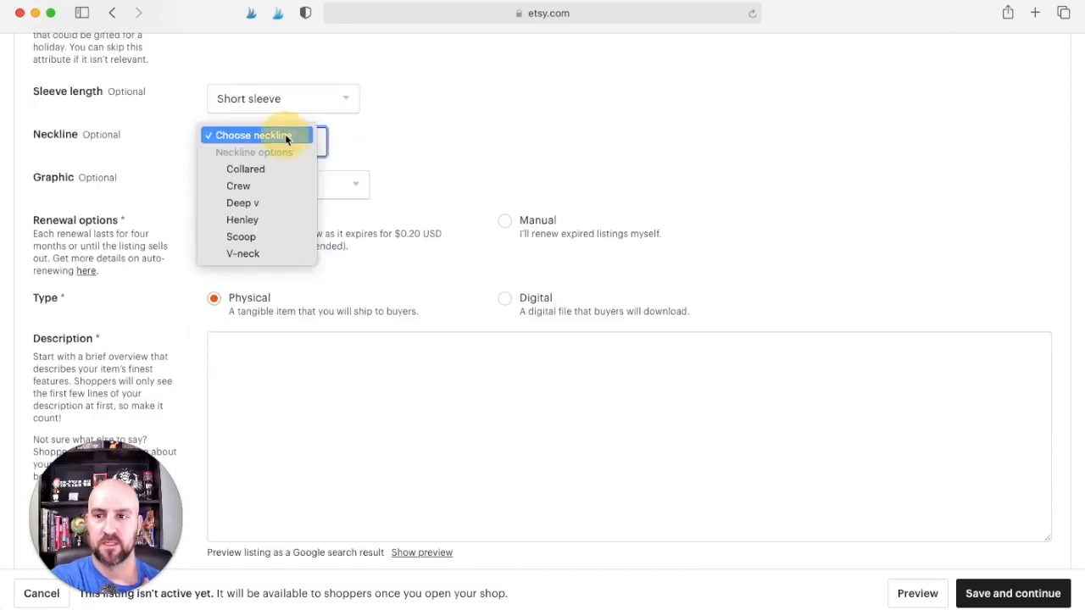
left_click(271, 186)
- Set the T-shirt's graphic attribute to Animal
left_click(336, 183)
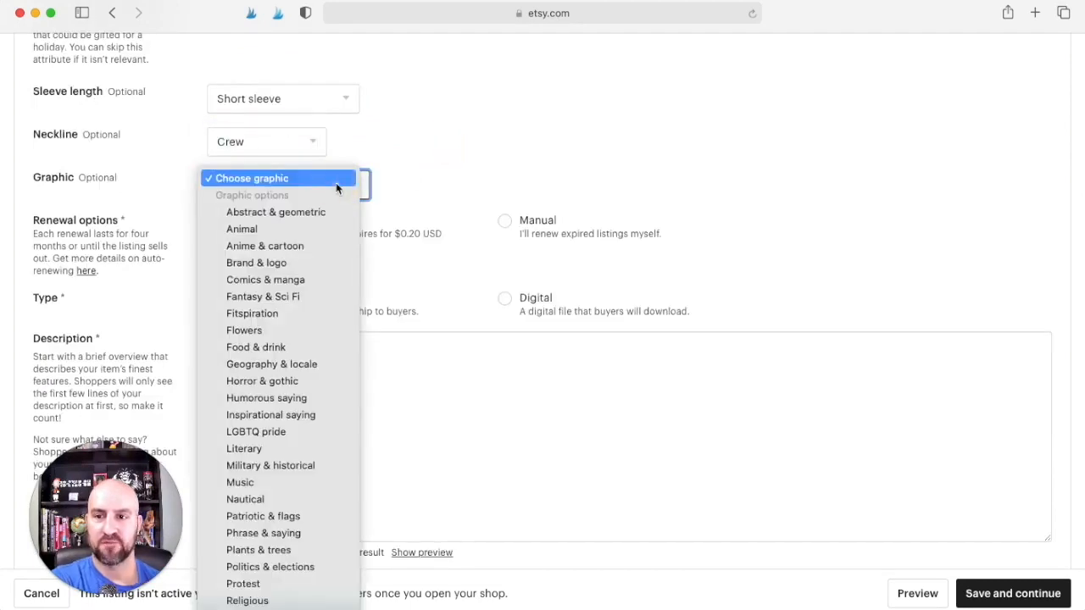
scroll(330, 216, "down", 1)
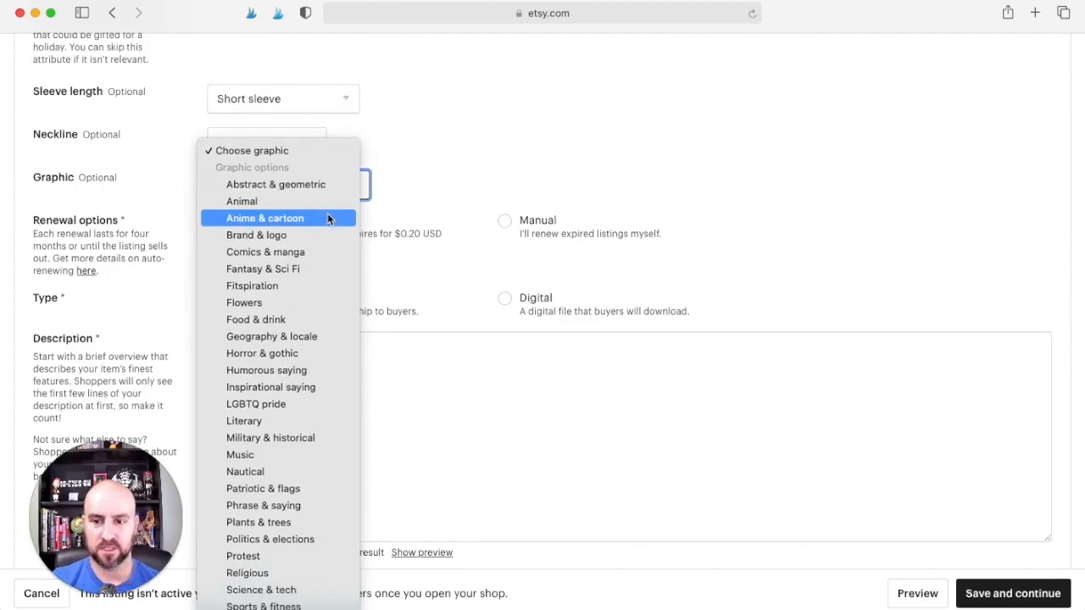
left_click(330, 202)
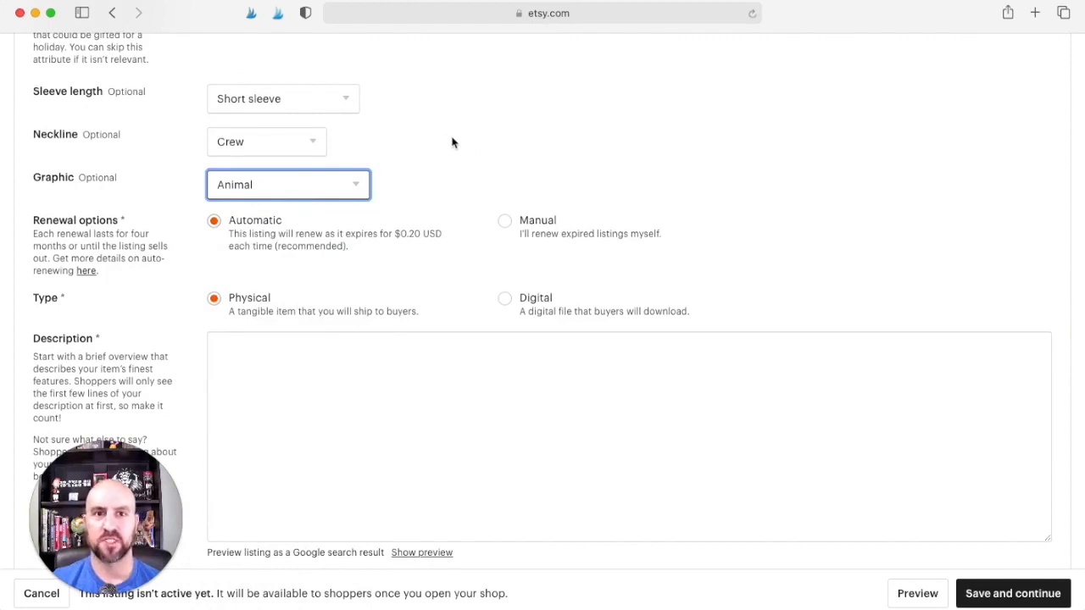
- Begin the listing description with the line "Title of the listing", followed by a line break
scroll(453, 143, "down", 3)
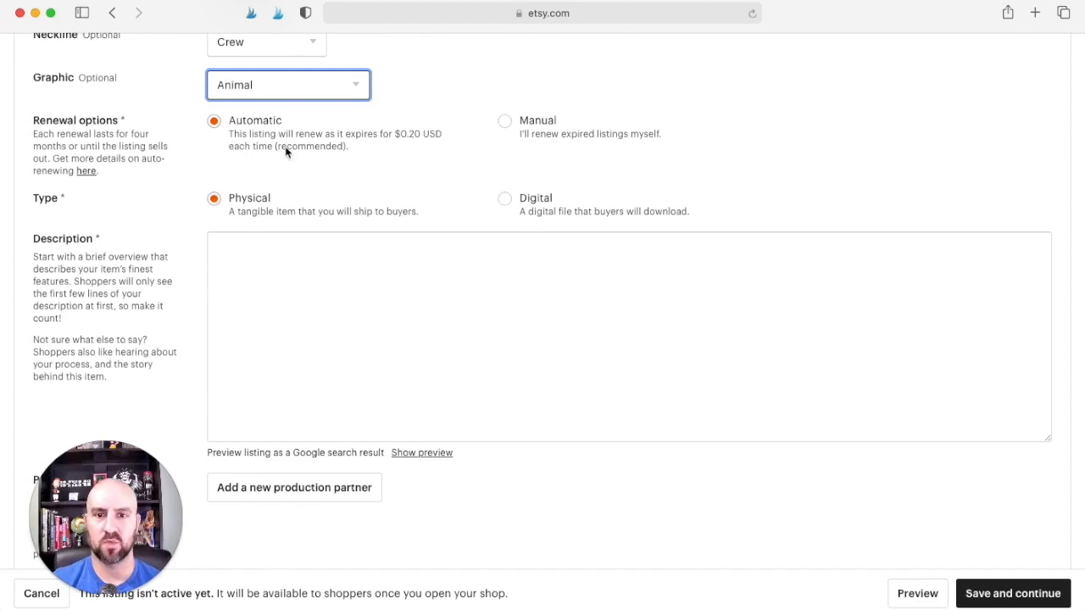
scroll(289, 153, "down", 1)
scroll(289, 152, "down", 2)
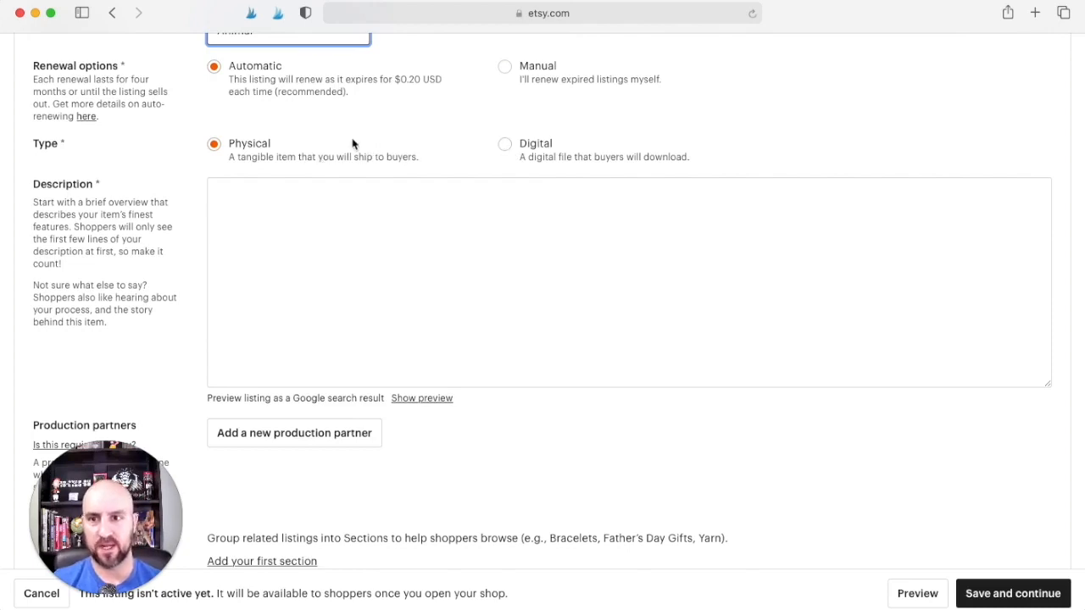
scroll(347, 145, "down", 2)
left_click(265, 152)
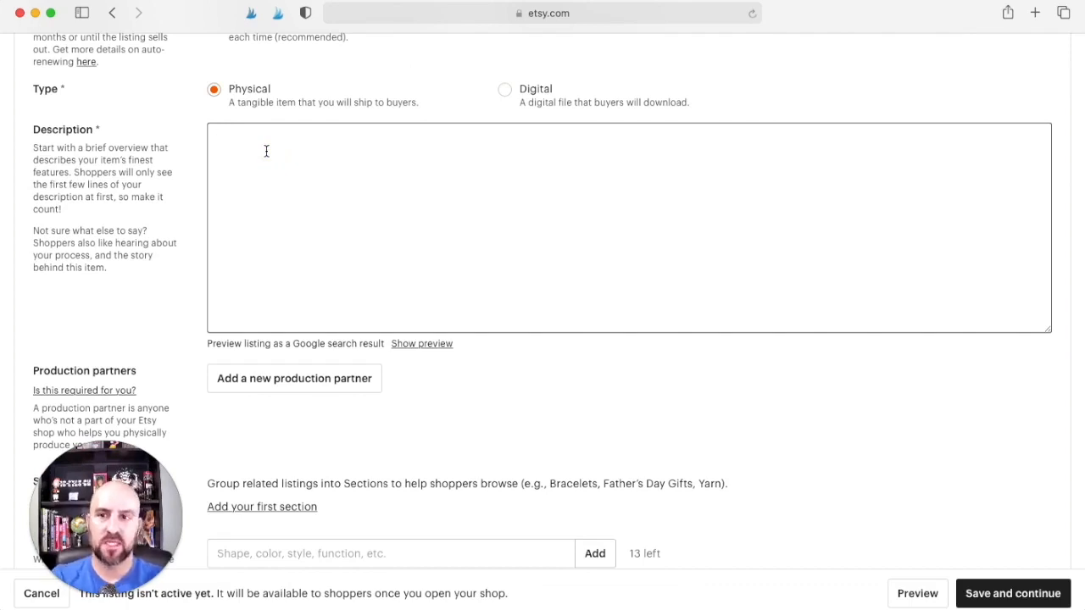
type("Title of the listing")
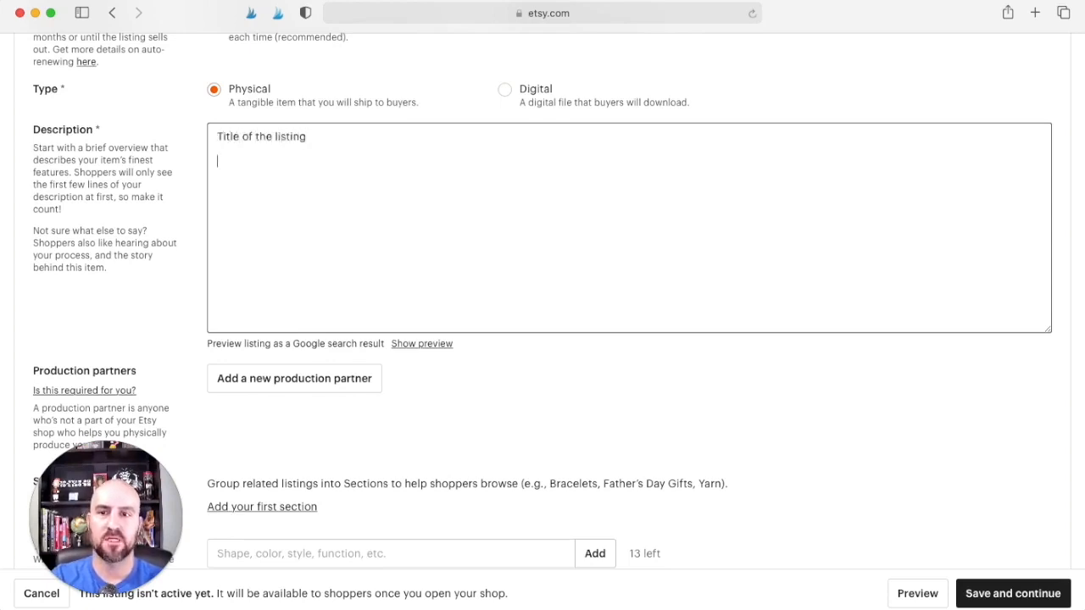
key("Return")
key("Return")
- Add the description line "who it is for - This is a super soft shirt that's perfect for any lab moms out there!"
type("who it is for")
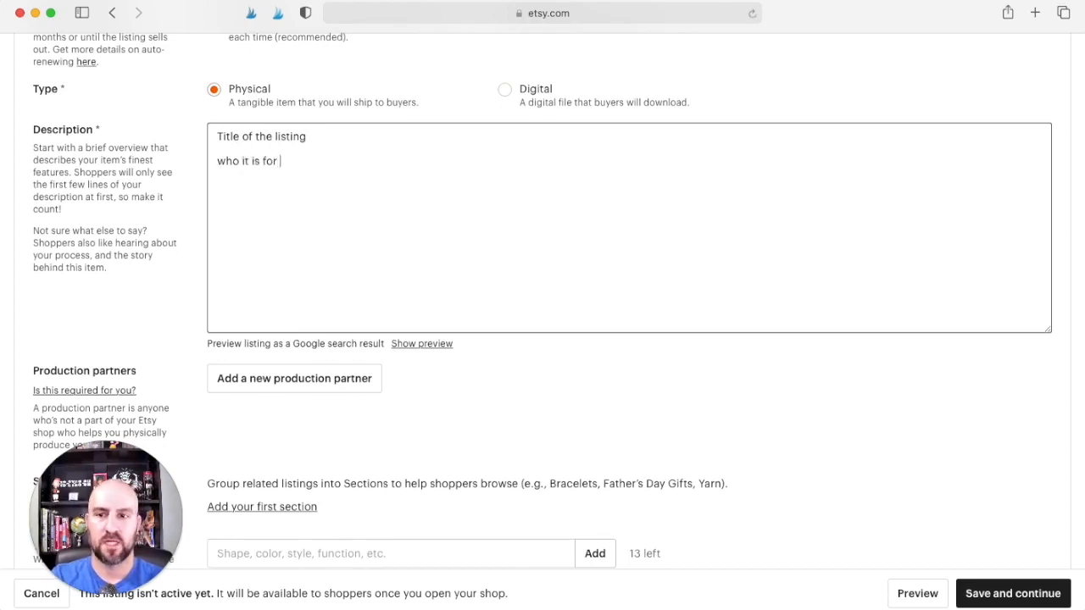
type(" - T'his")
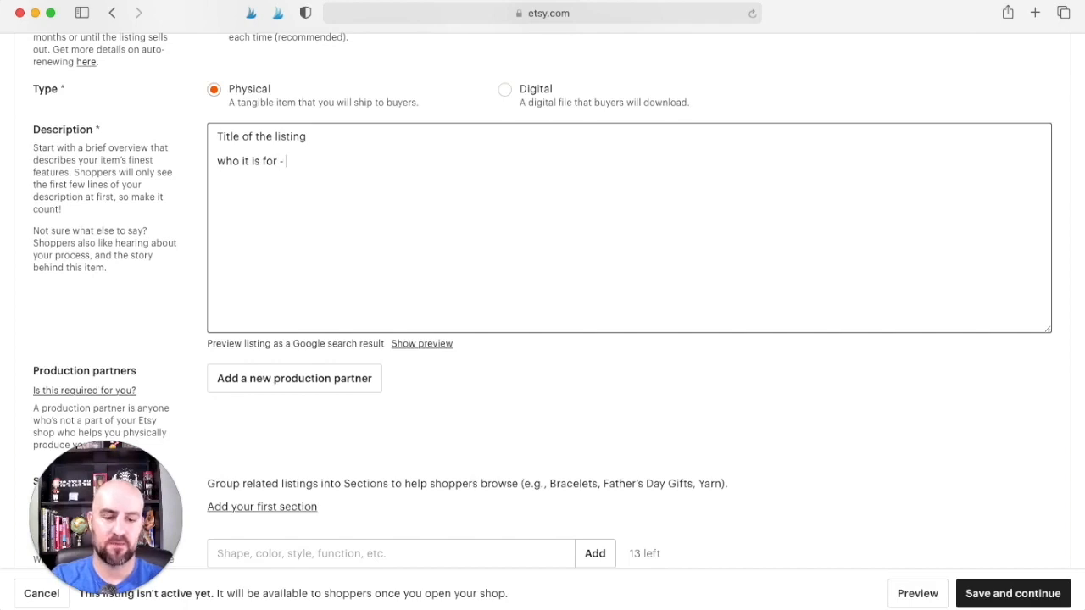
key("BackSpace")
key("BackSpace")
key("BackSpace")
key("BackSpace")
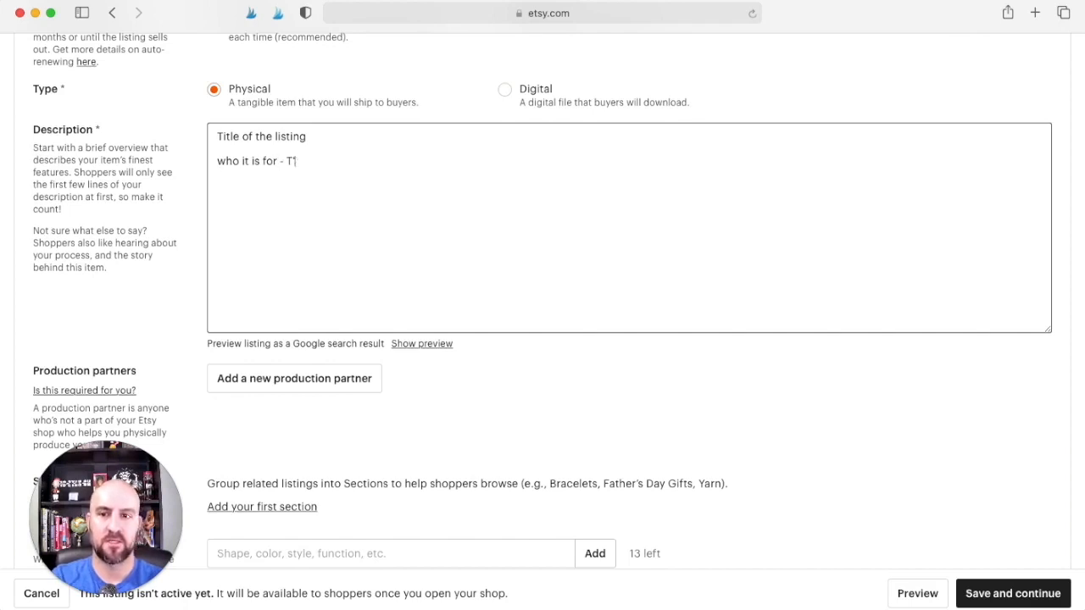
type("his ")
type("is a ")
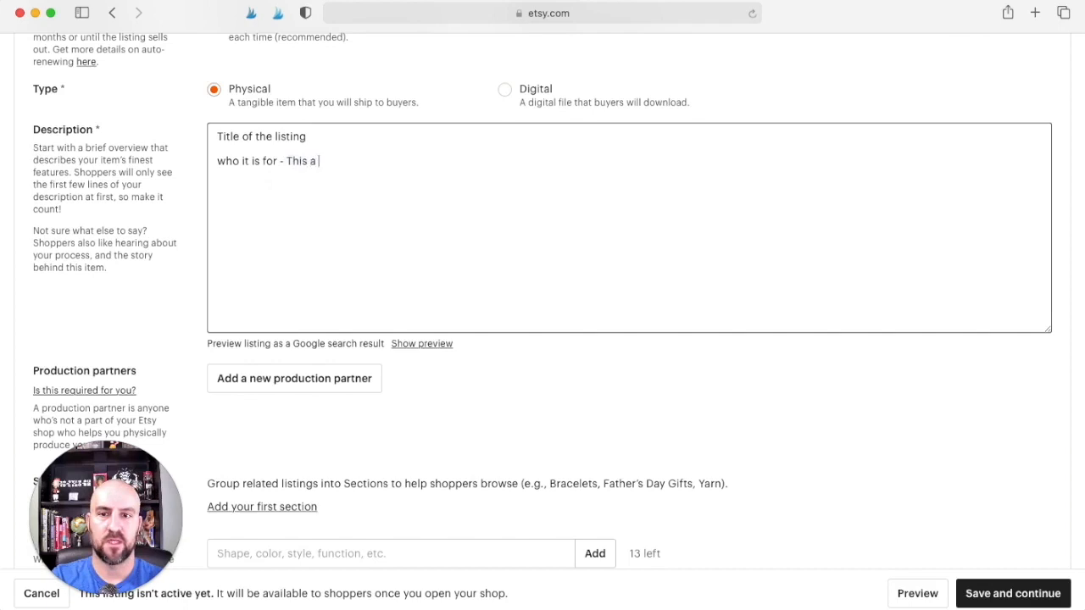
key("BackSpace")
key("BackSpace")
type("is a super soft ")
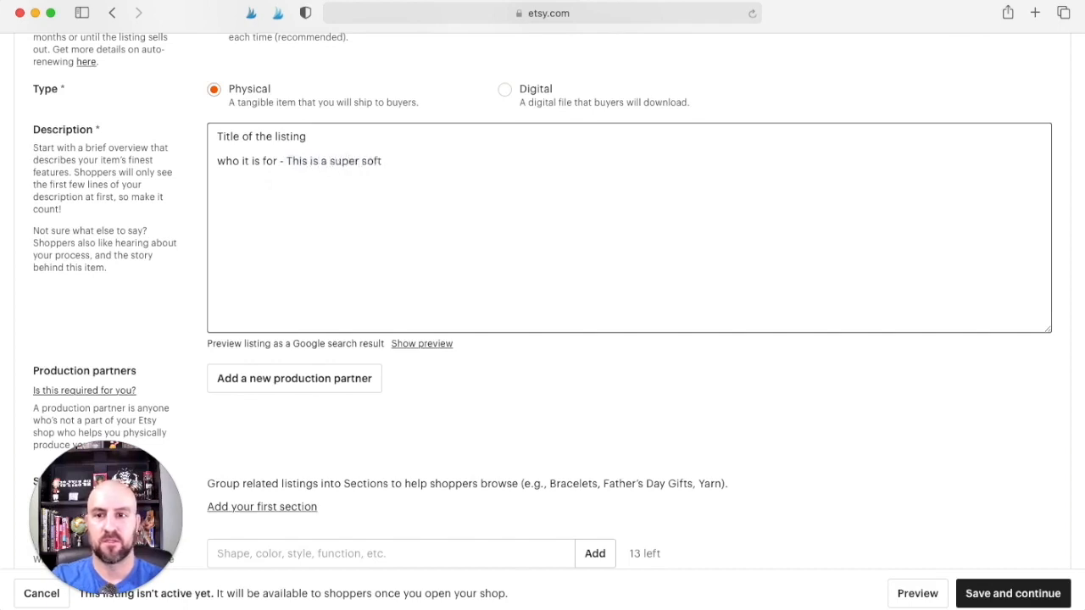
type("shirt that's p")
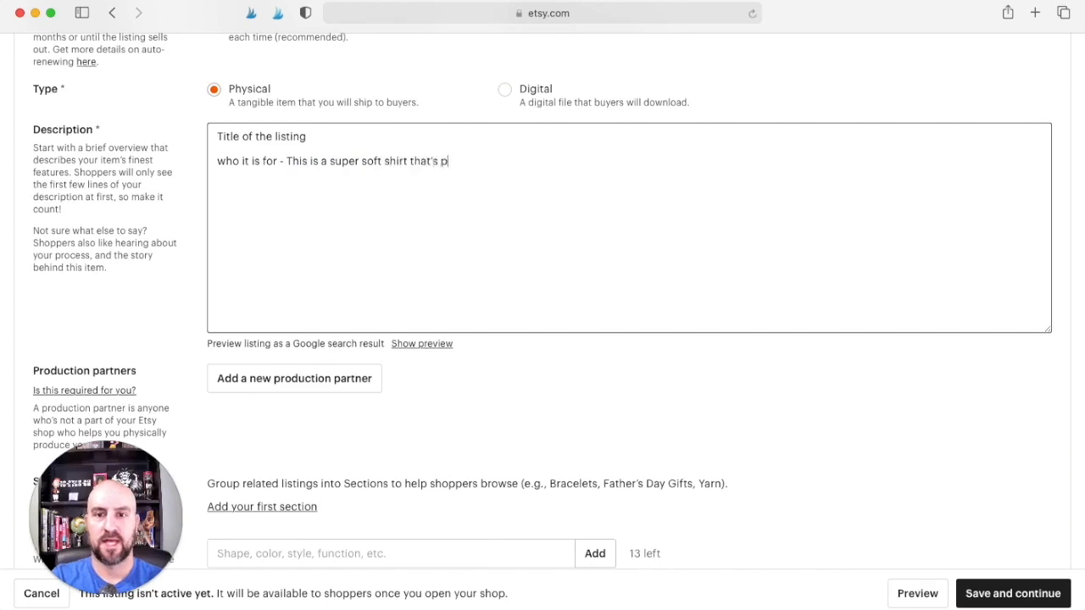
type("erfect for any ")
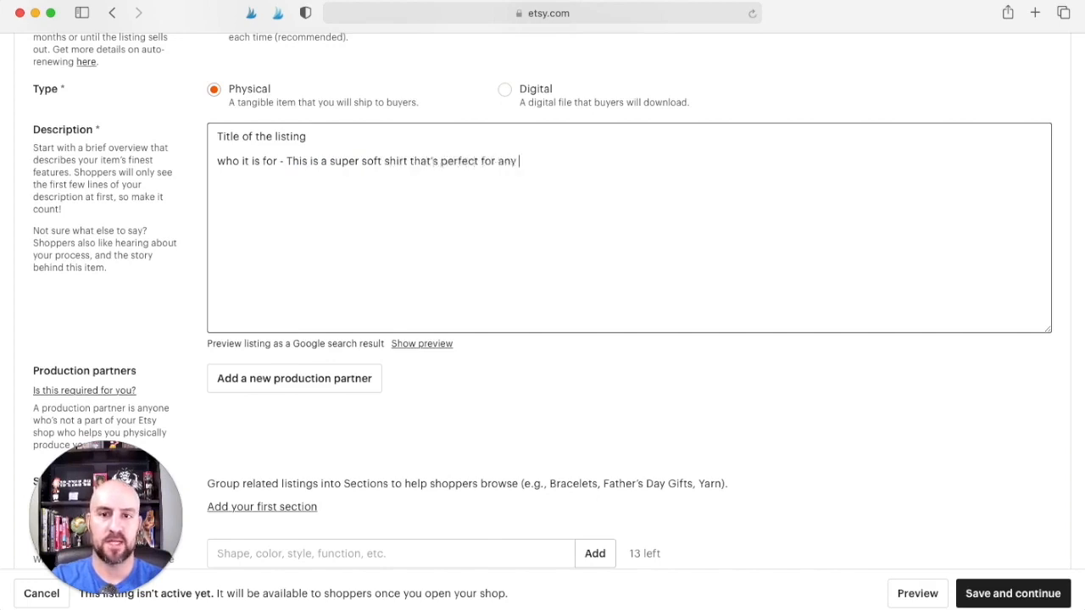
type("lab")
key("BackSpace")
type("ab mom")
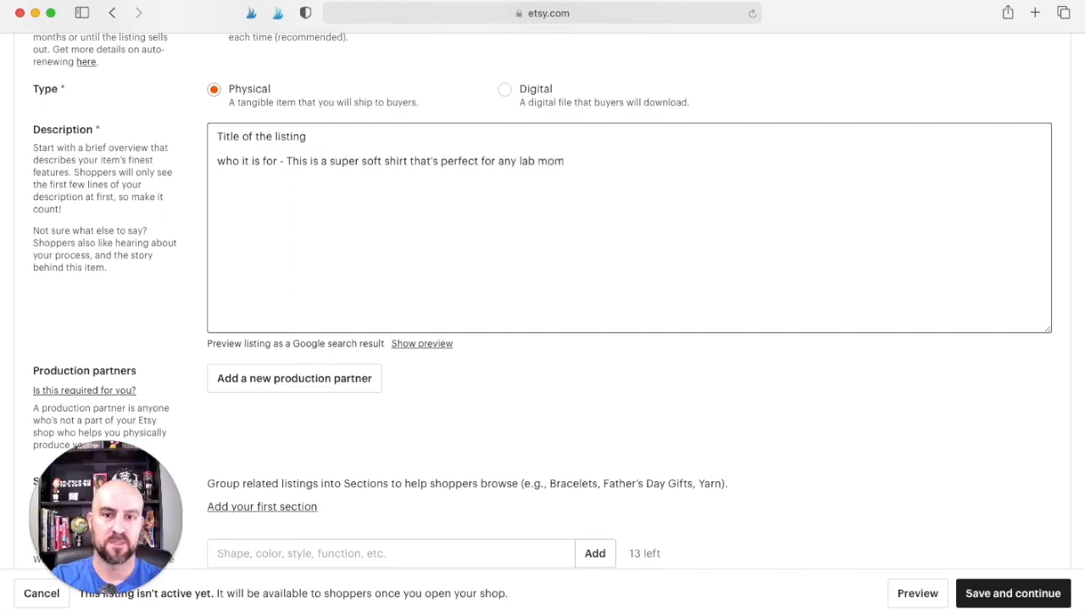
type("s out there")
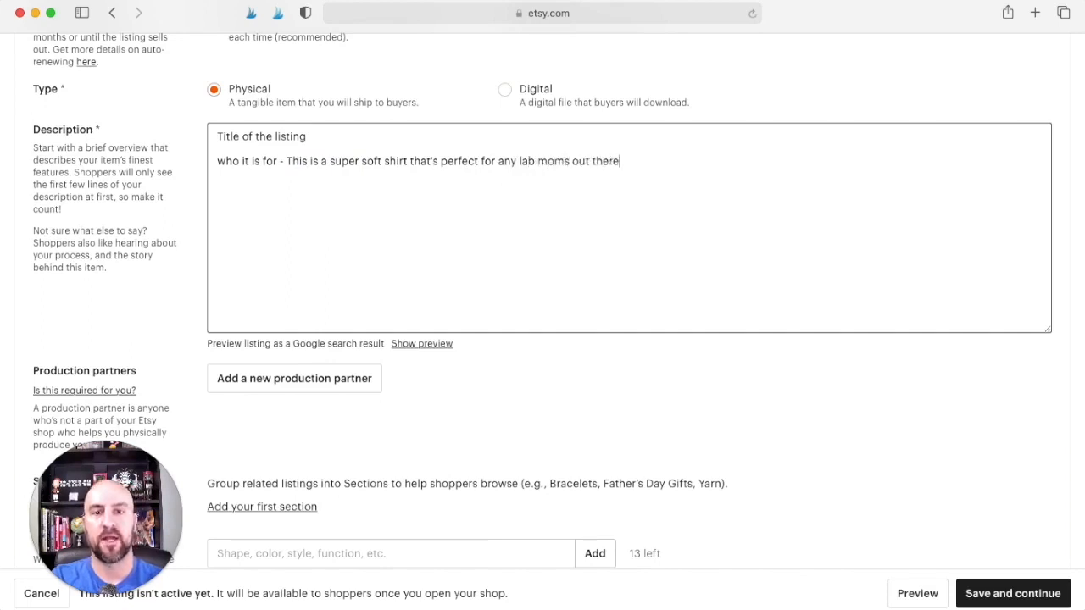
type("!")
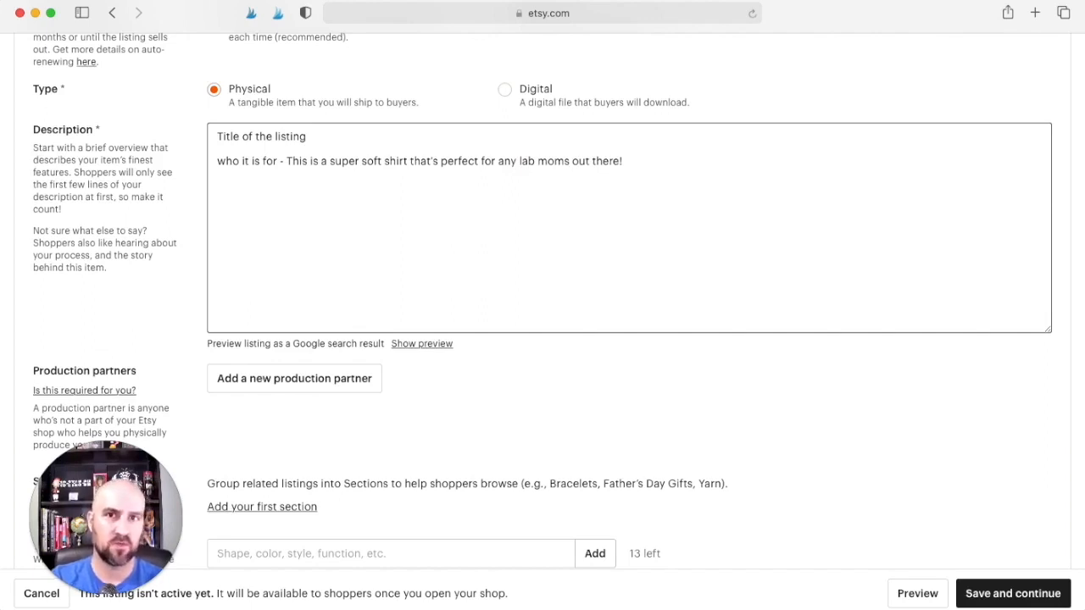
- Add a separate description line reading "specs/sizing/washing instructions" below the audience line
key("Return")
type("s")
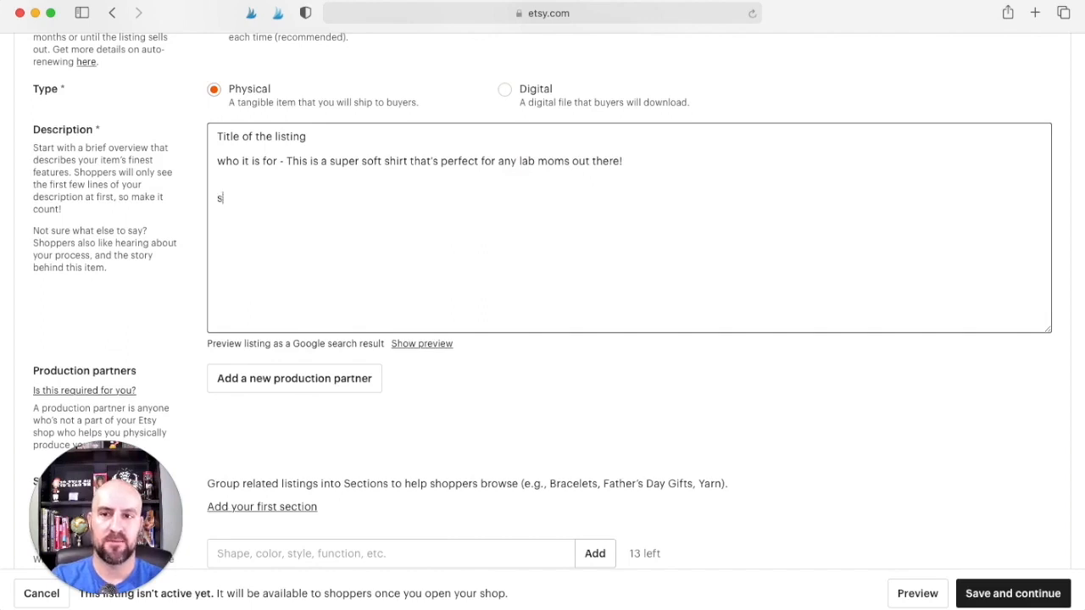
type("pecs/")
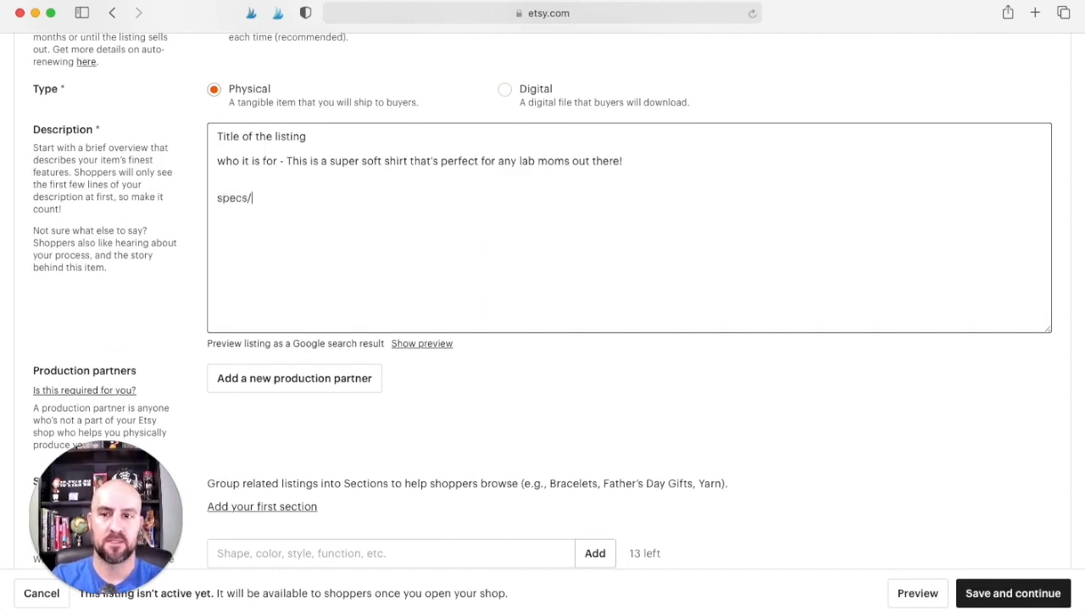
type("sizing/wa")
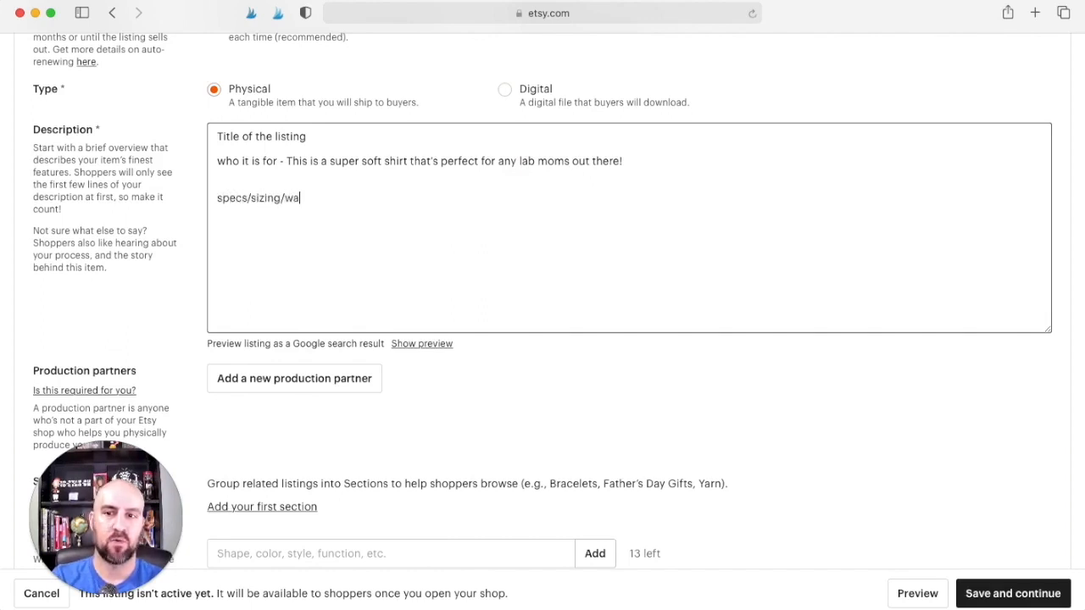
type("shing insruction")
key("BackSpace")
key("BackSpace")
key("BackSpace")
key("BackSpace")
key("BackSpace")
key("BackSpace")
key("BackSpace")
type("tr")
key("BackSpace")
key("BackSpace")
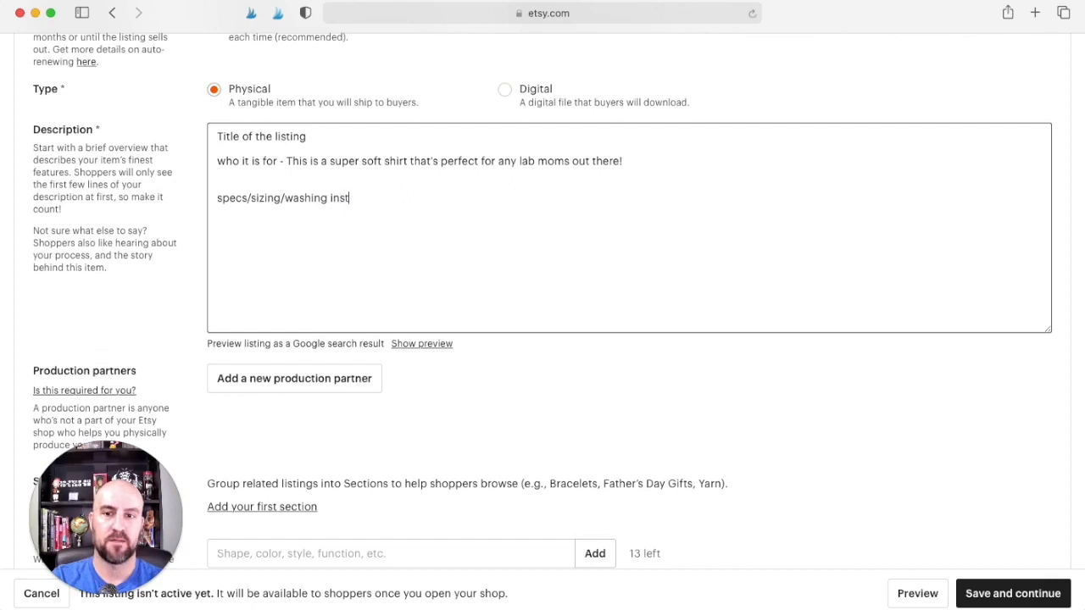
type("ruction")
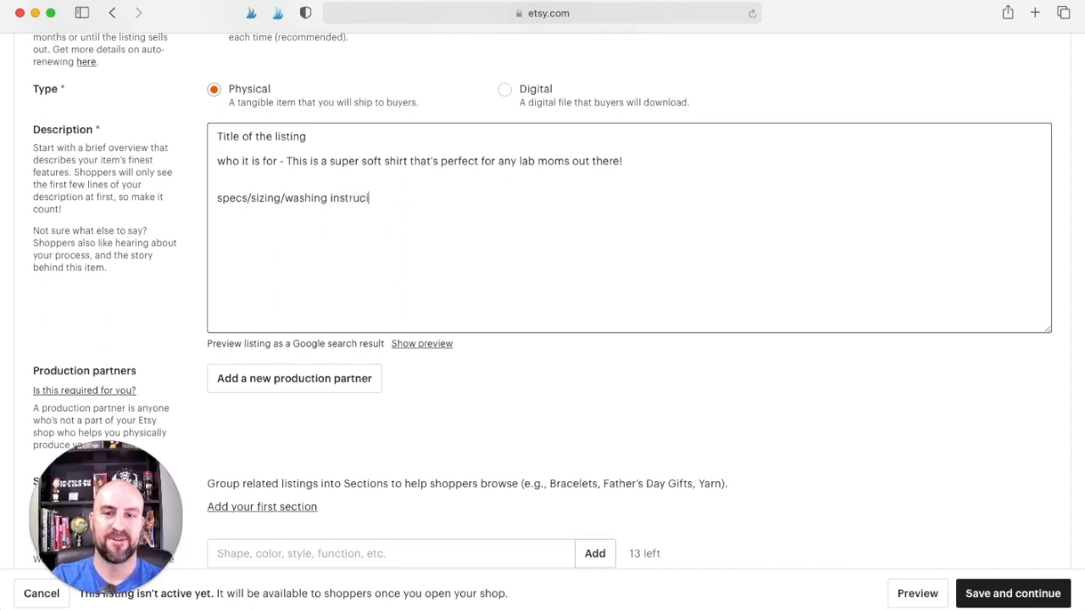
type("s")
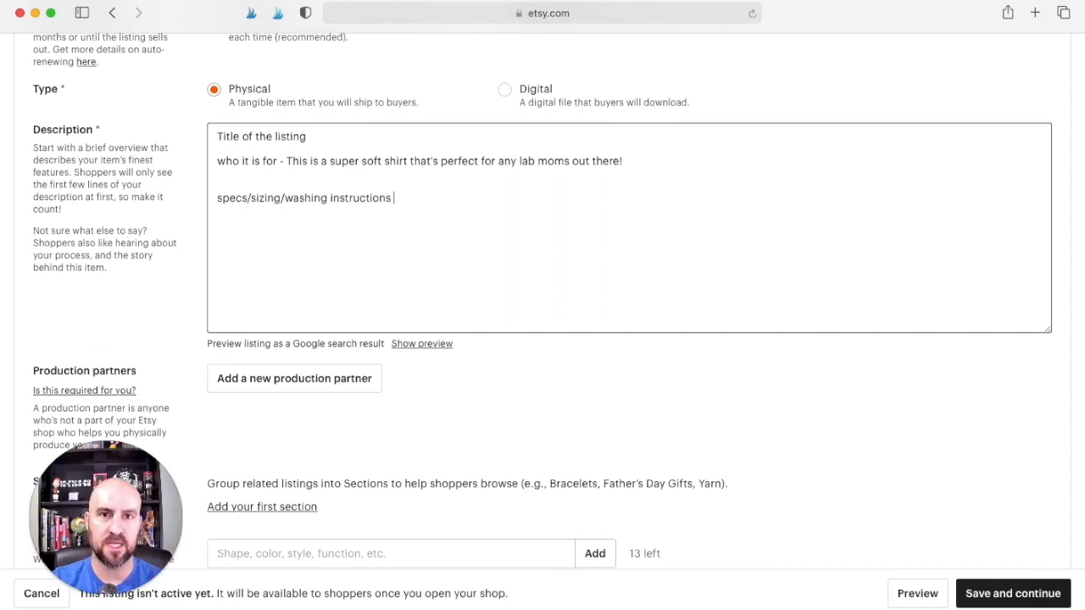
- Add the description lines "ordering instructions" and "delivery/processing times" below the specs line
key("Return")
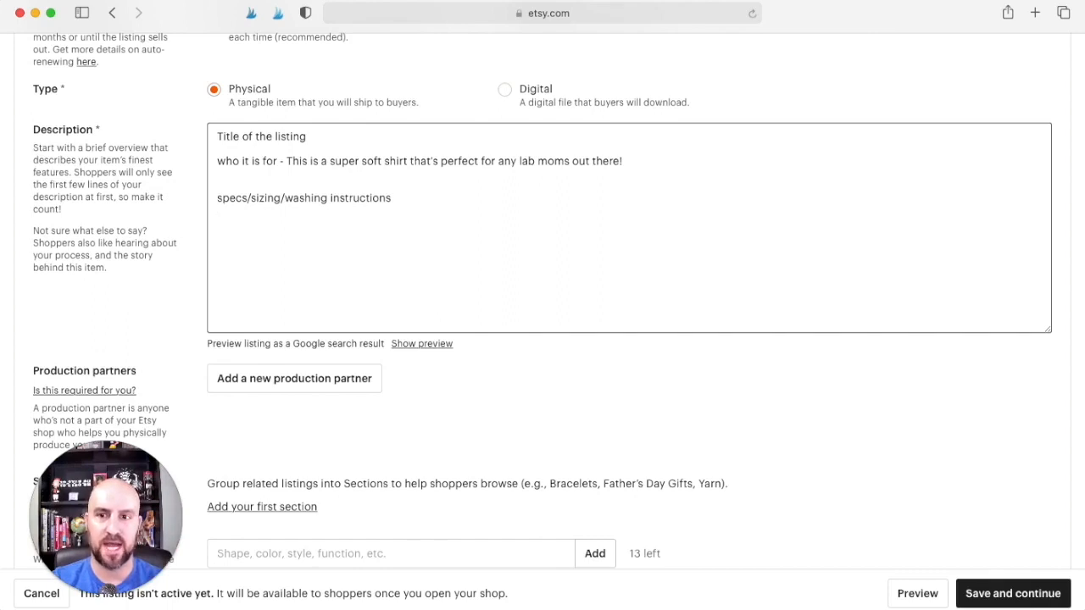
key("Return")
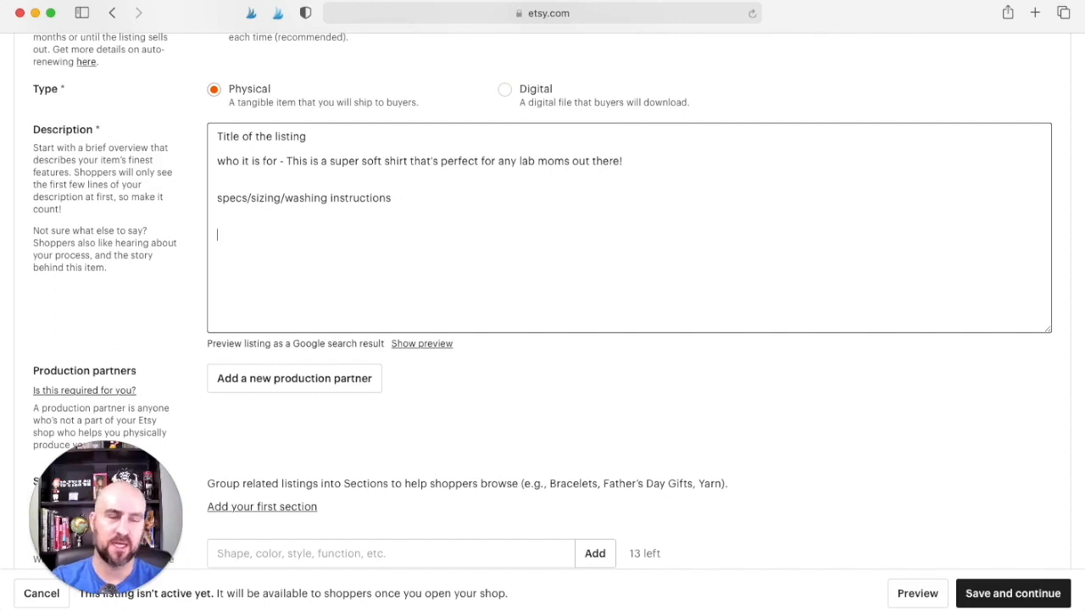
type("or")
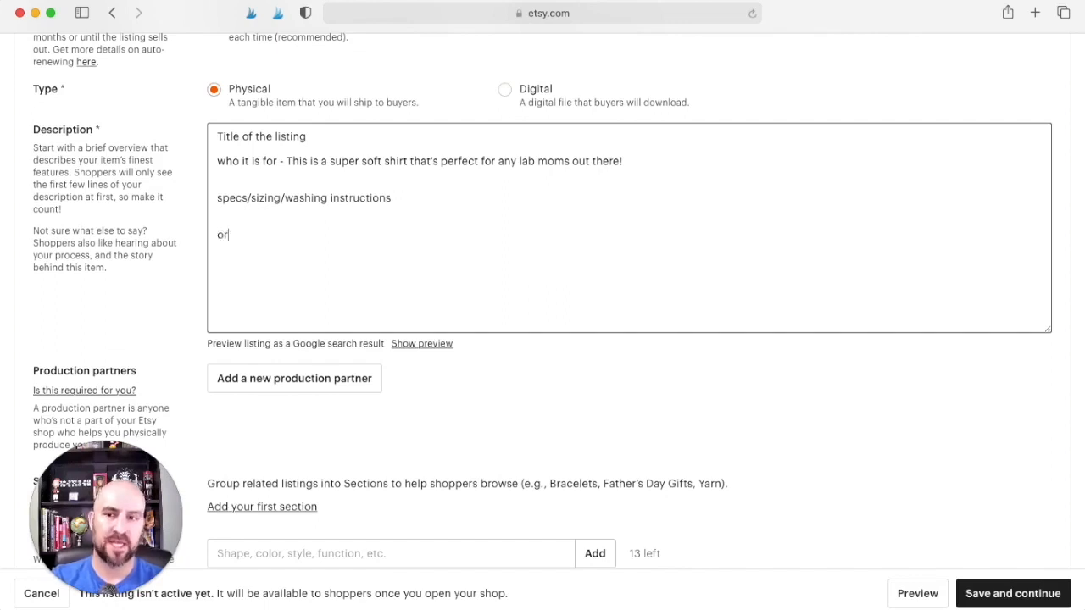
type("dering instructions")
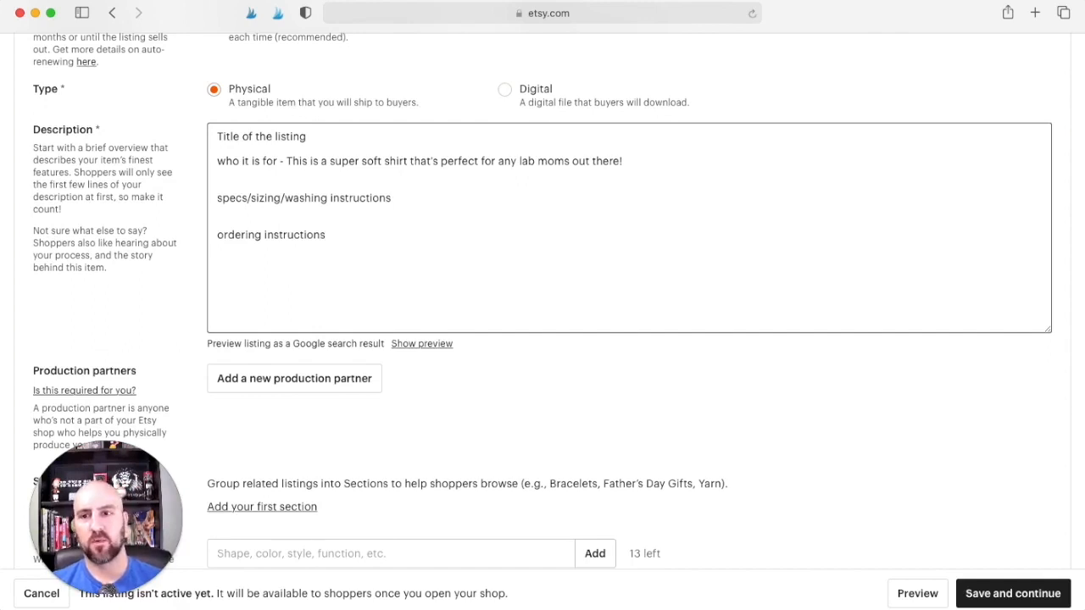
type("dil")
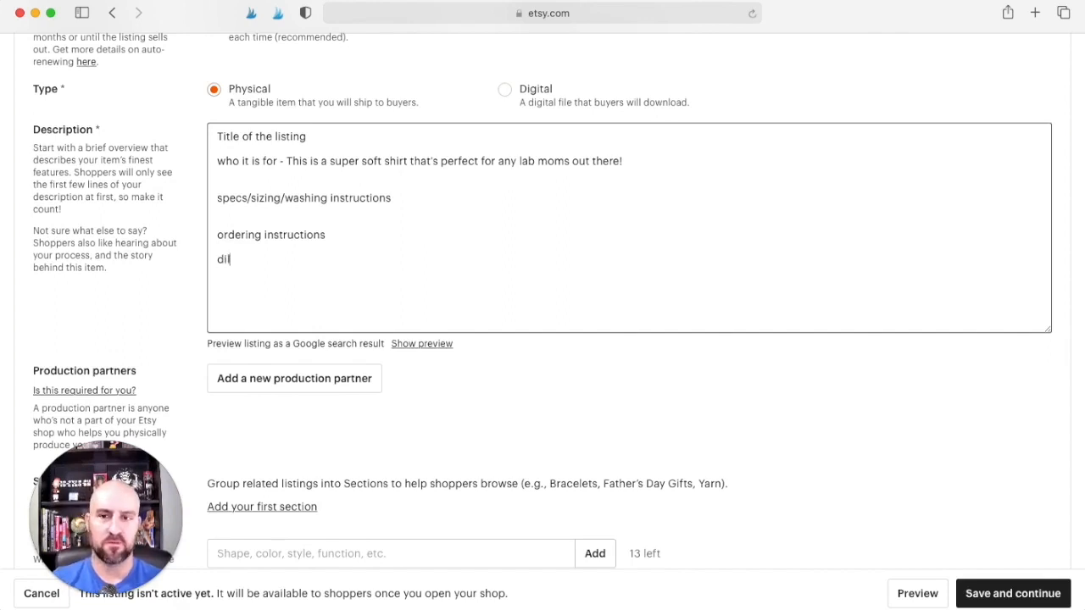
key("BackSpace")
type("elive")
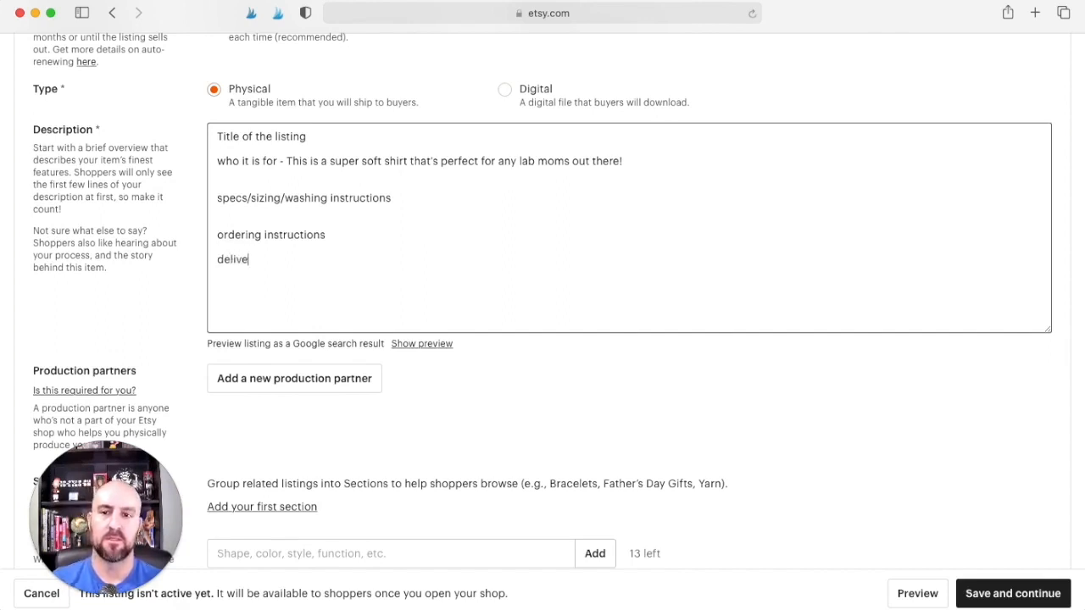
type("ry/processing")
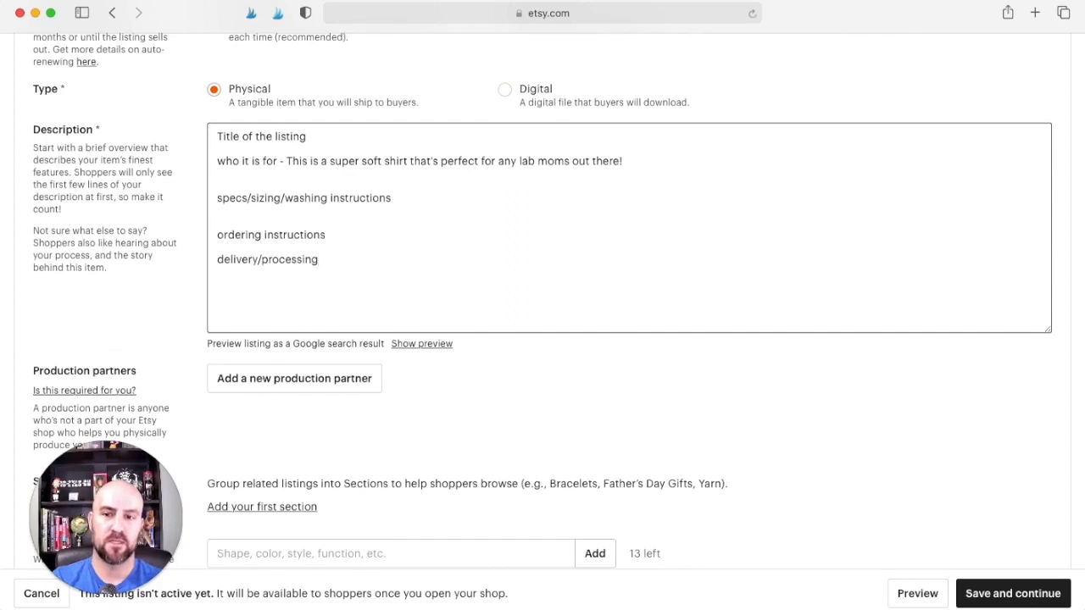
type(" times")
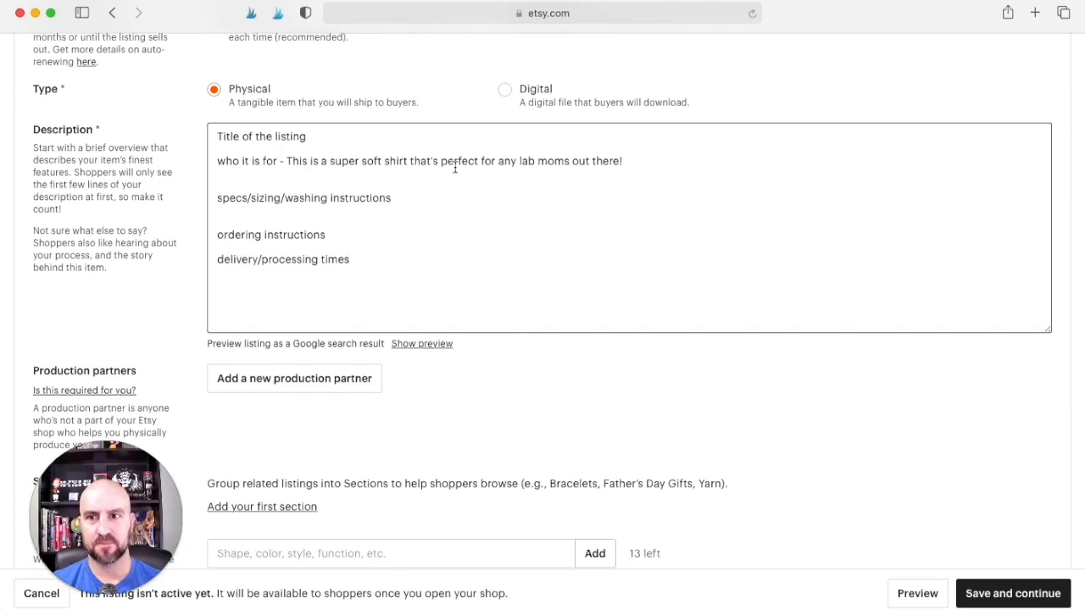
- Add the description line "FAQ or important info" below the delivery/processing times line
scroll(431, 190, "down", 1)
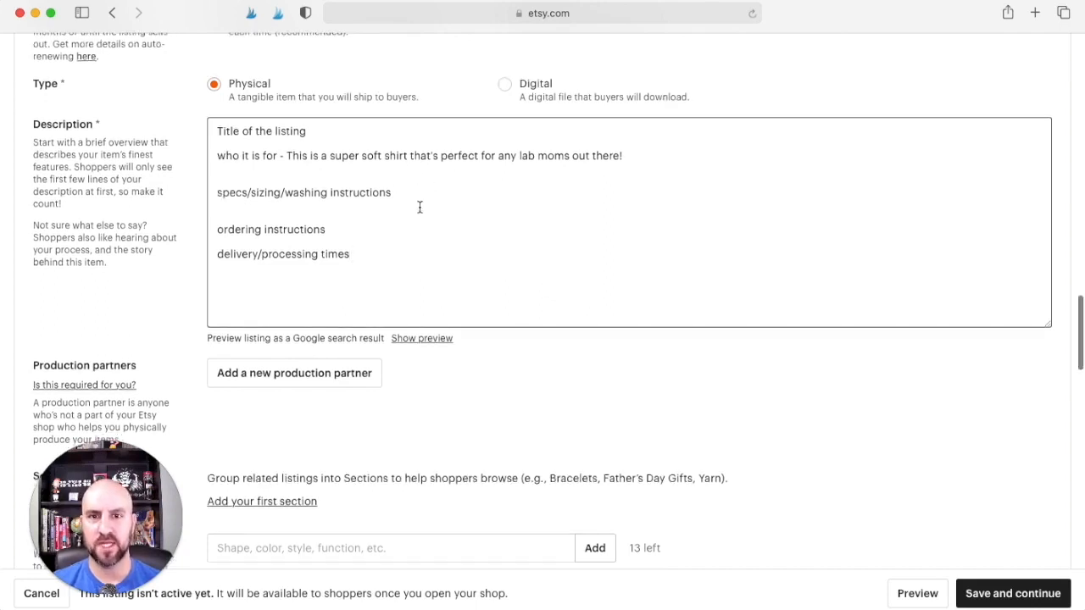
key("Return")
key("Return")
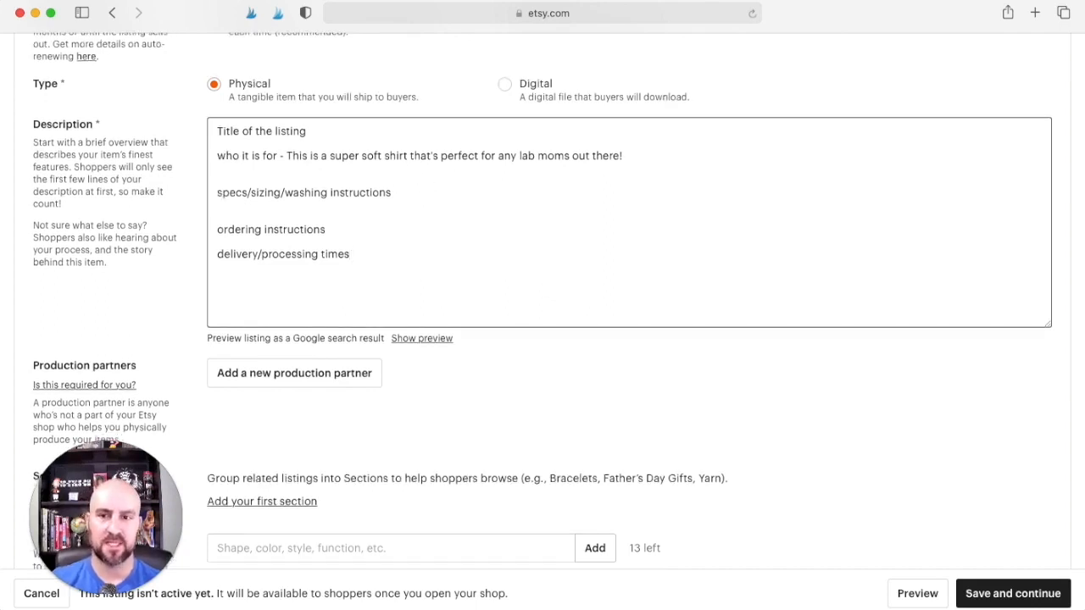
type("FA")
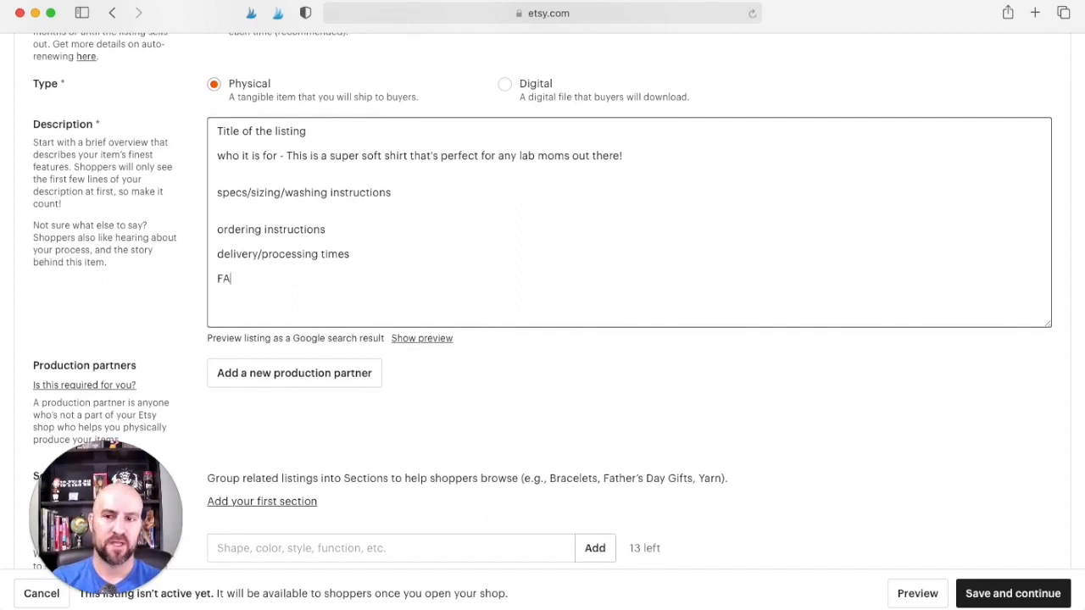
type("Q or important info")
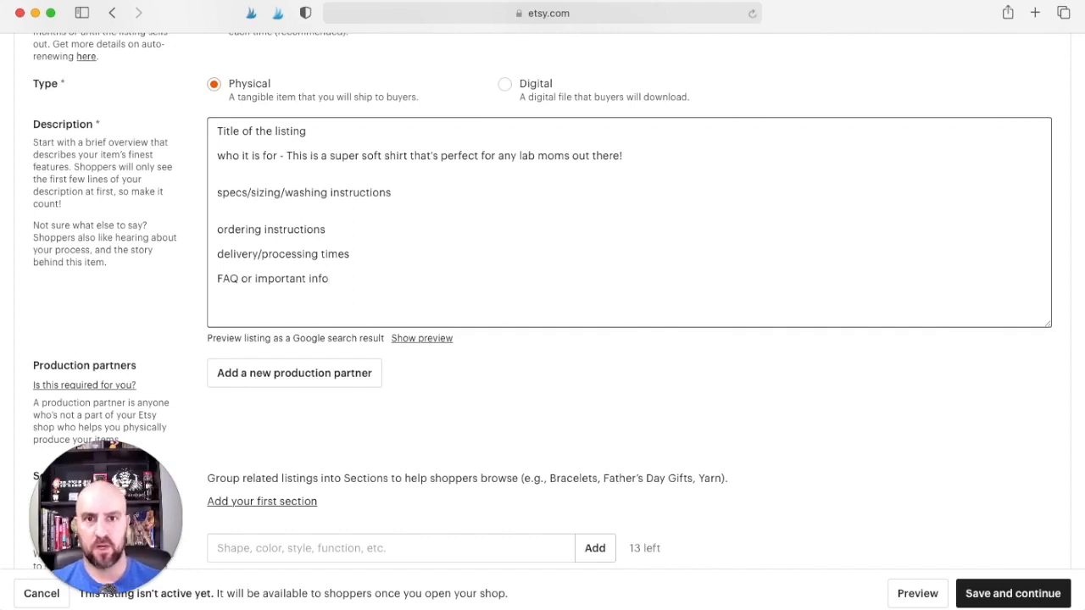
- Add the first two listing tags, "dog mom shirt" and "gift for dog mom"
scroll(457, 238, "down", 1)
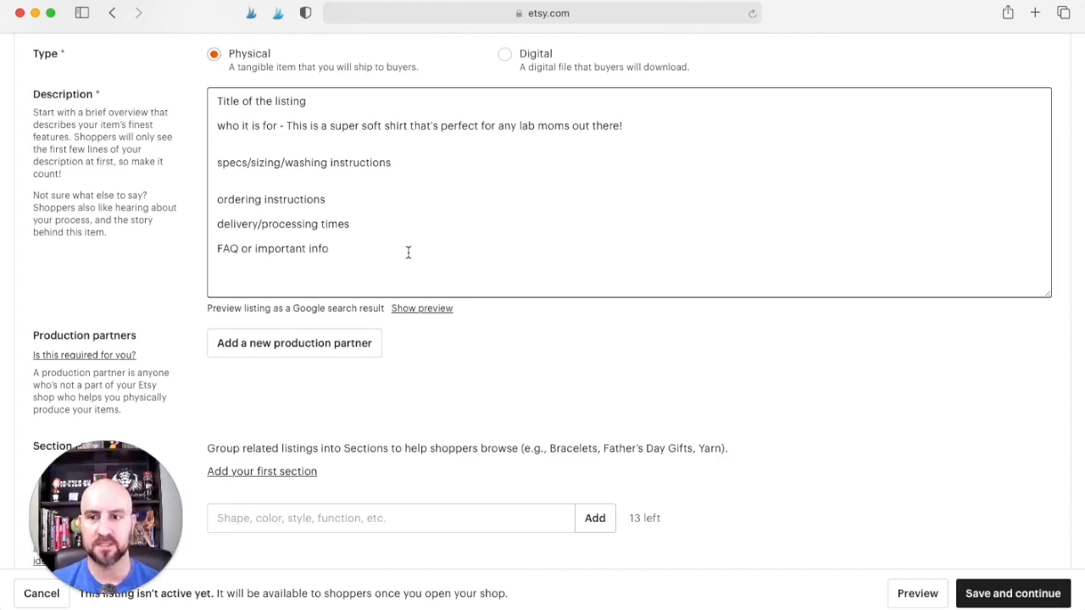
scroll(465, 240, "down", 3)
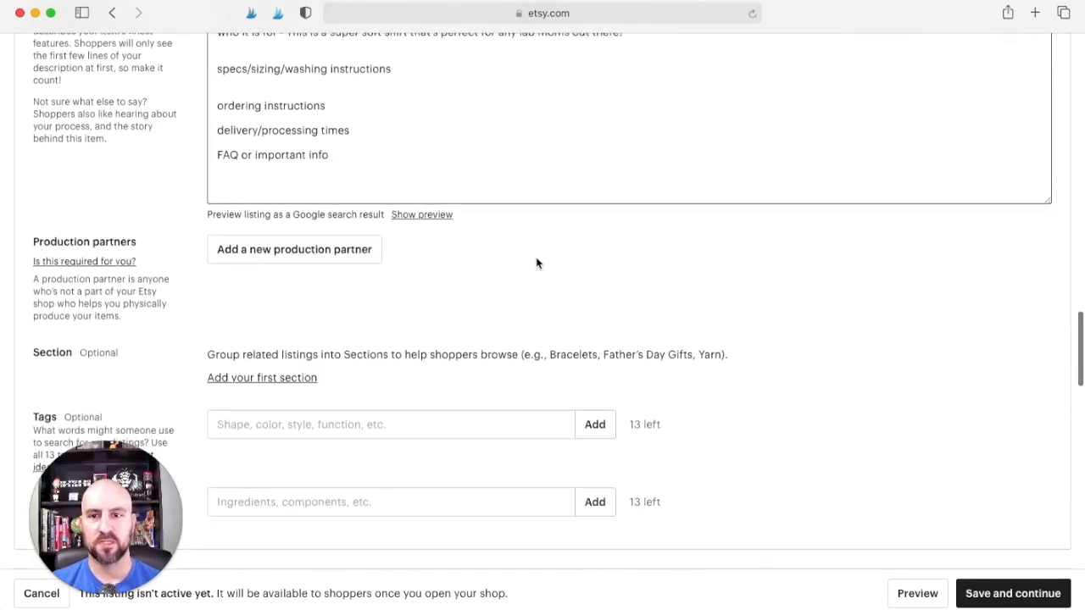
scroll(538, 262, "down", 2)
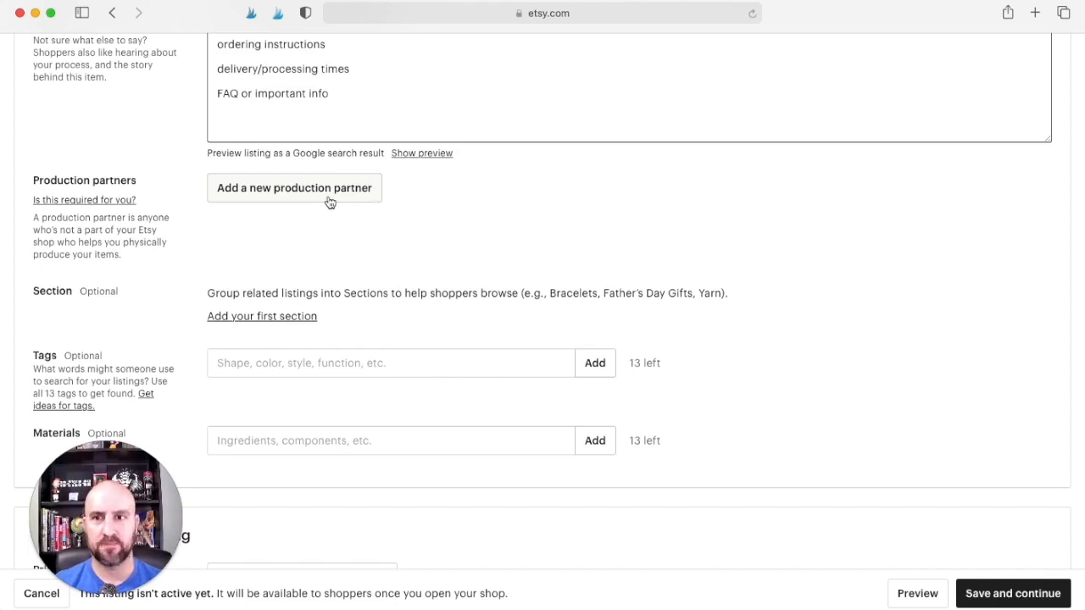
scroll(335, 202, "down", 1)
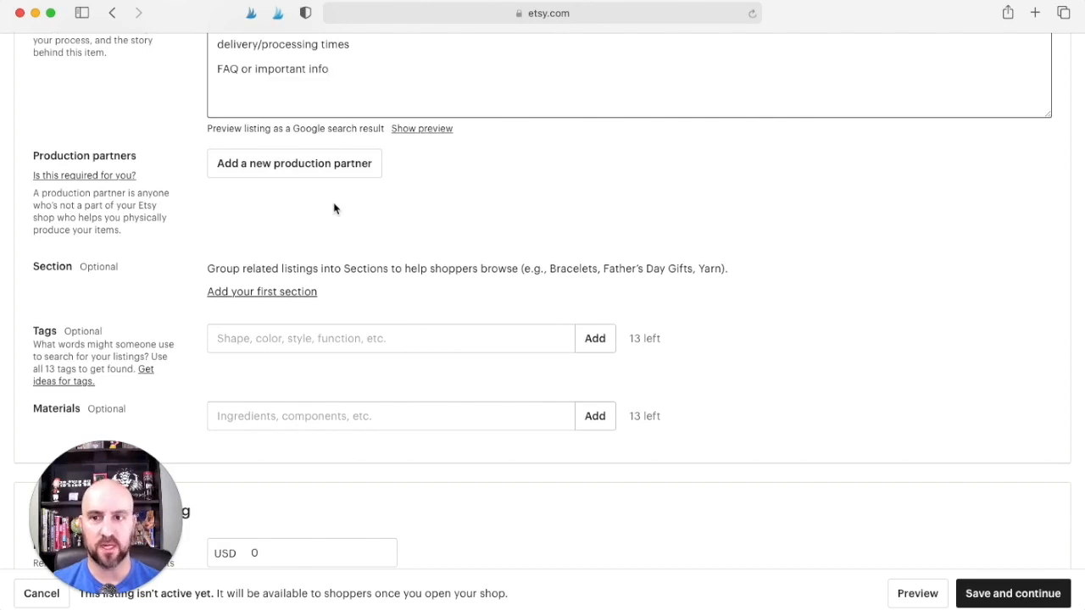
scroll(334, 207, "down", 3)
scroll(334, 209, "down", 2)
left_click(332, 204)
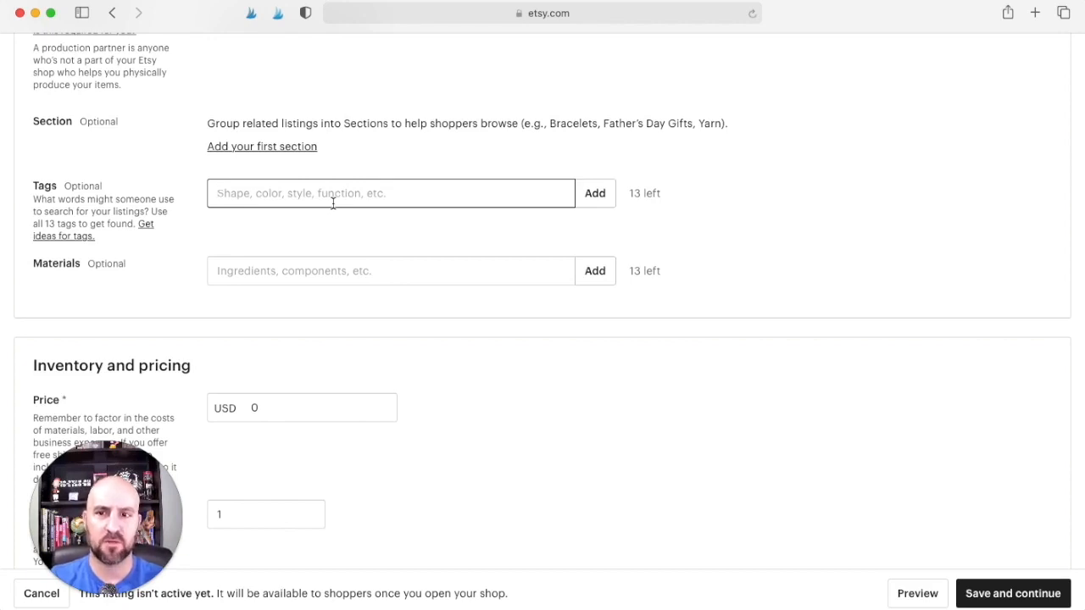
type("dog mo")
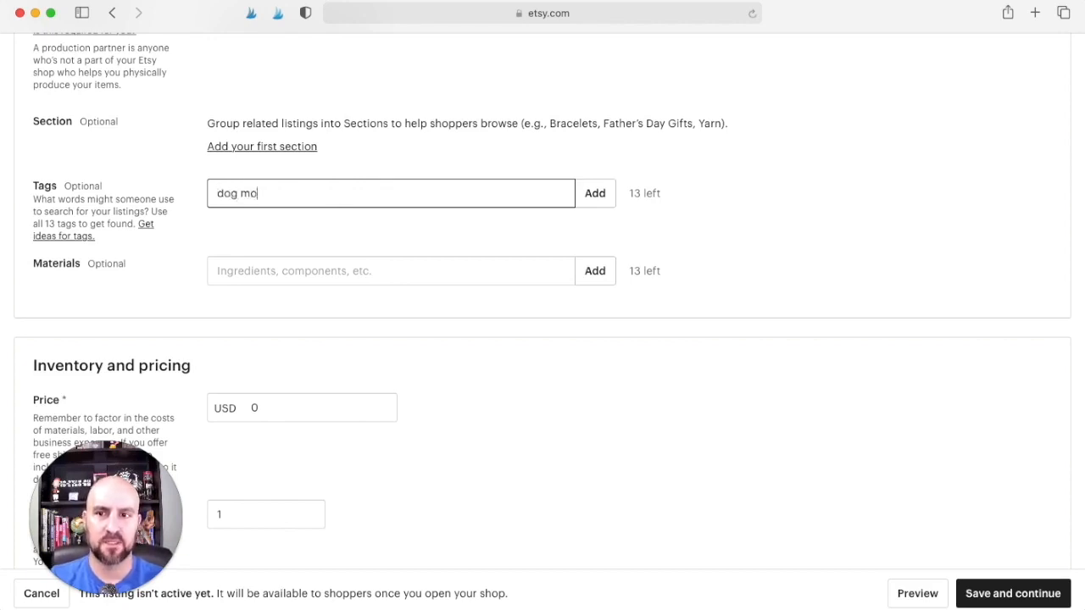
type("m shirt")
key("Return")
type("gift for dog mom")
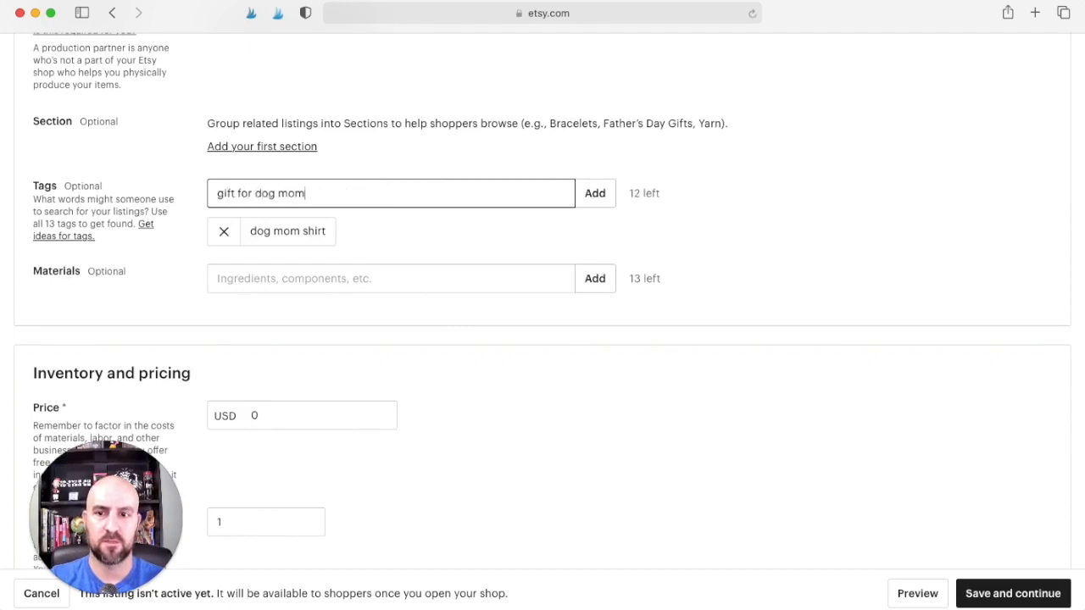
key("Return")
- Add the tags "lab mom shirt", "gift for lab mom" and "rescue dog shirt" to the listing
type("lab mom shirt")
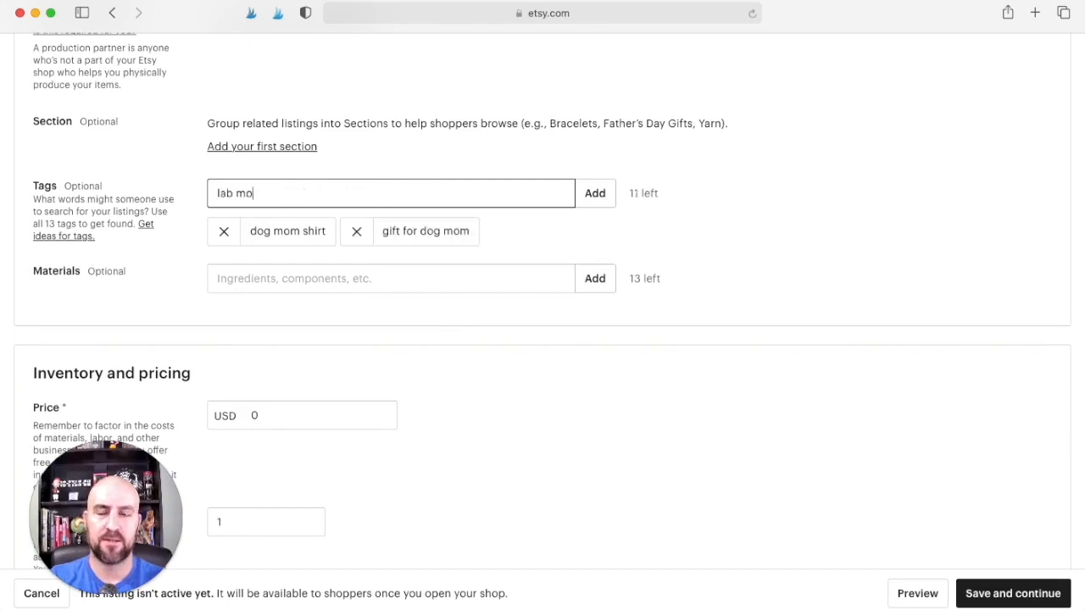
key("Return")
type("gift for lab mo")
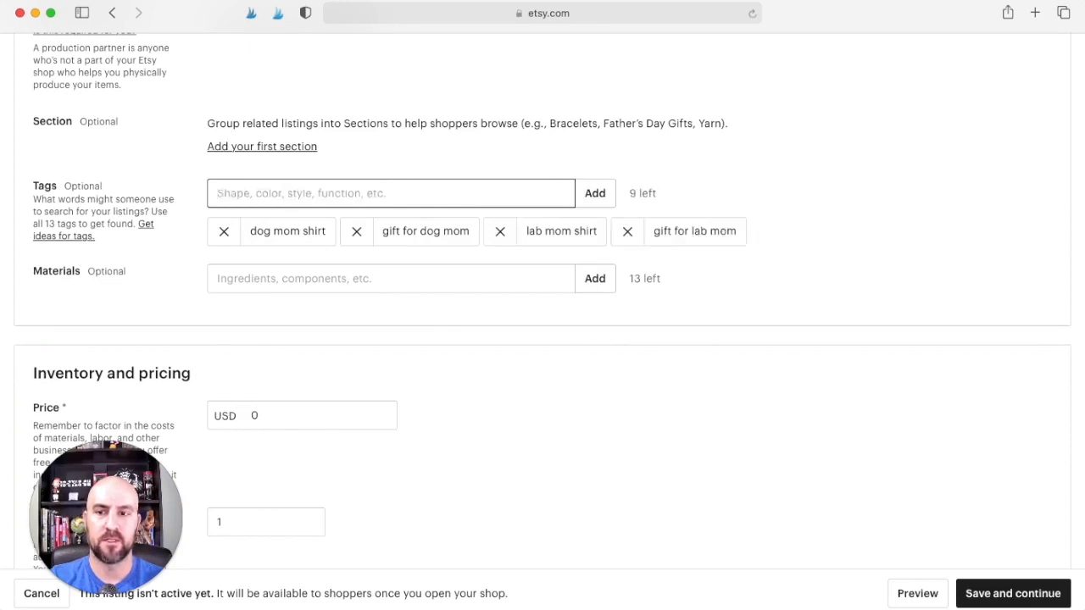
type("rescue")
key("BackSpace")
type("e dog shirt")
key("Return")
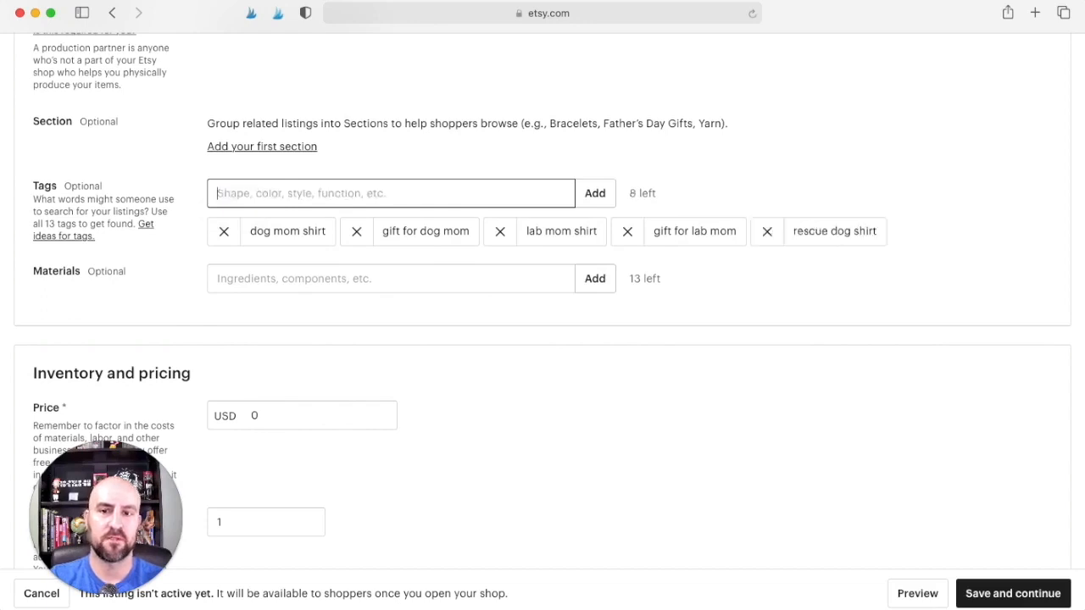
- Add the graphic-related tags "dog graphic tee" and "lab graphic" to the listing
type("dog ")
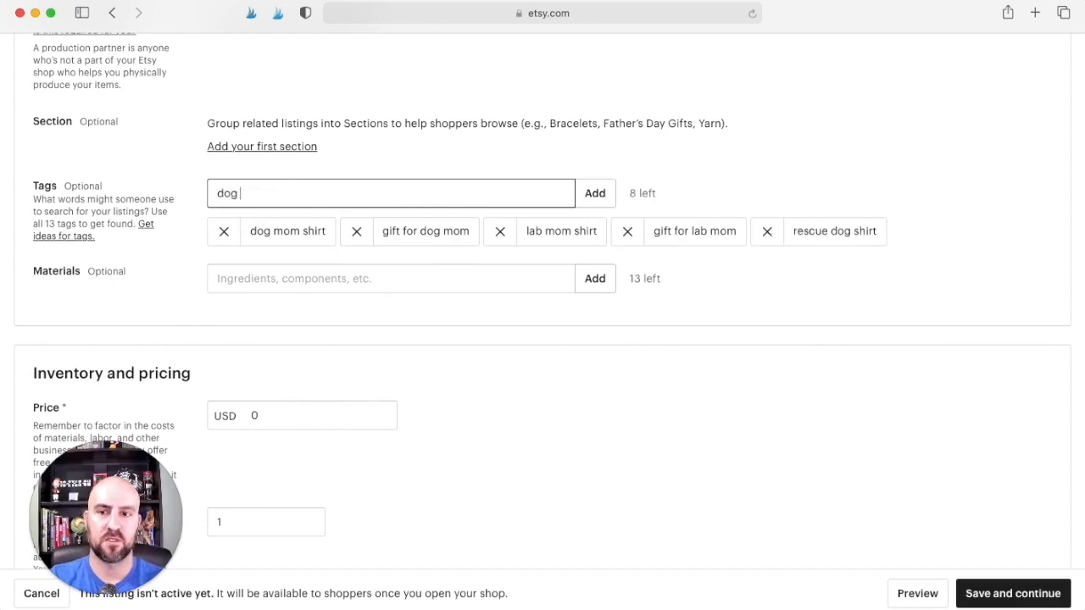
type("graphic tee")
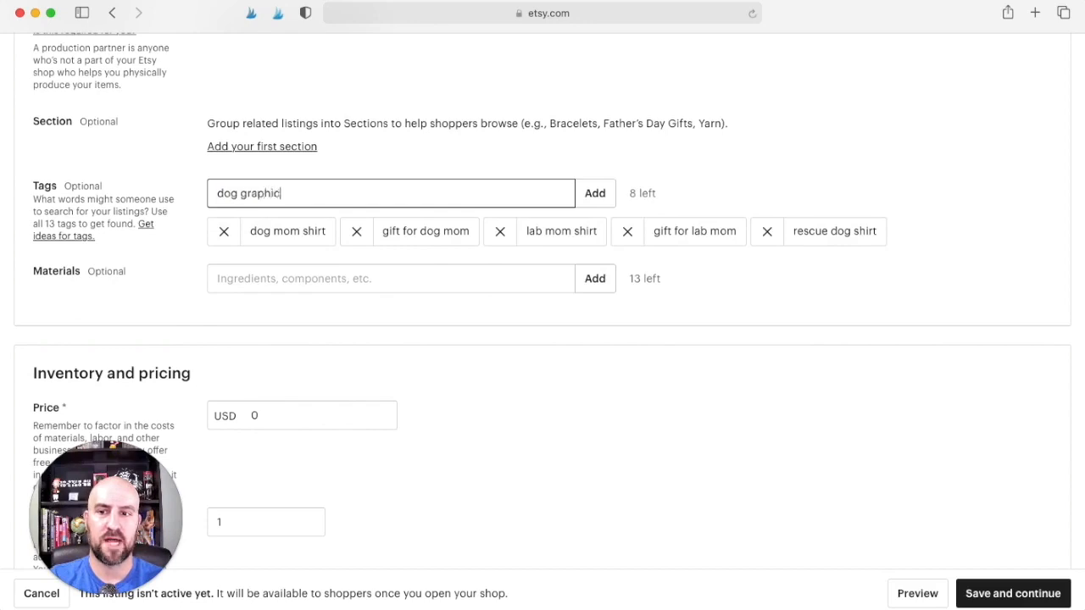
key("Return")
type("lab graphic")
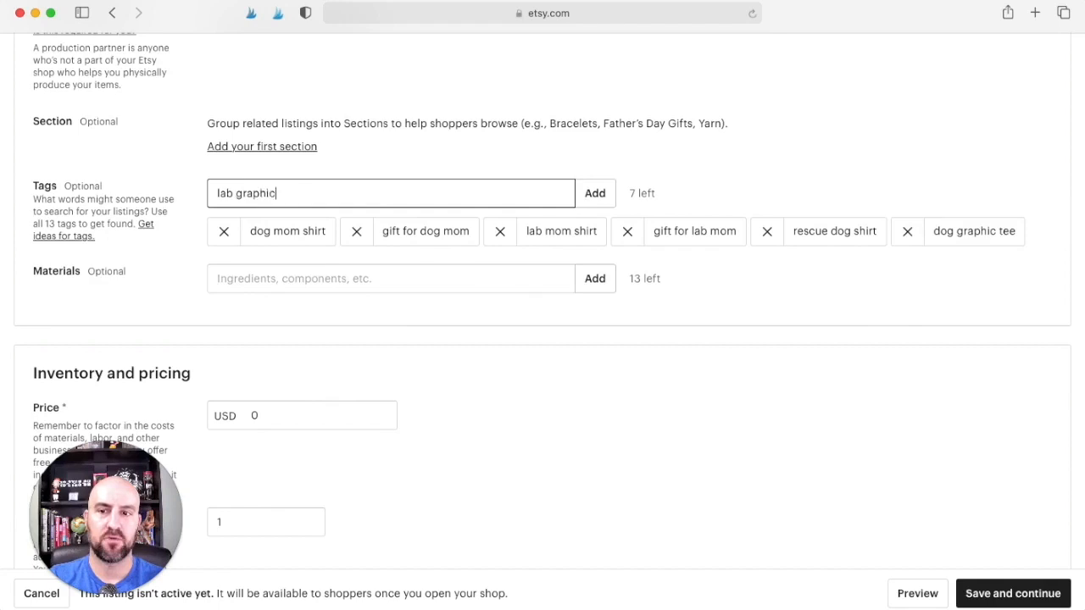
key("Return")
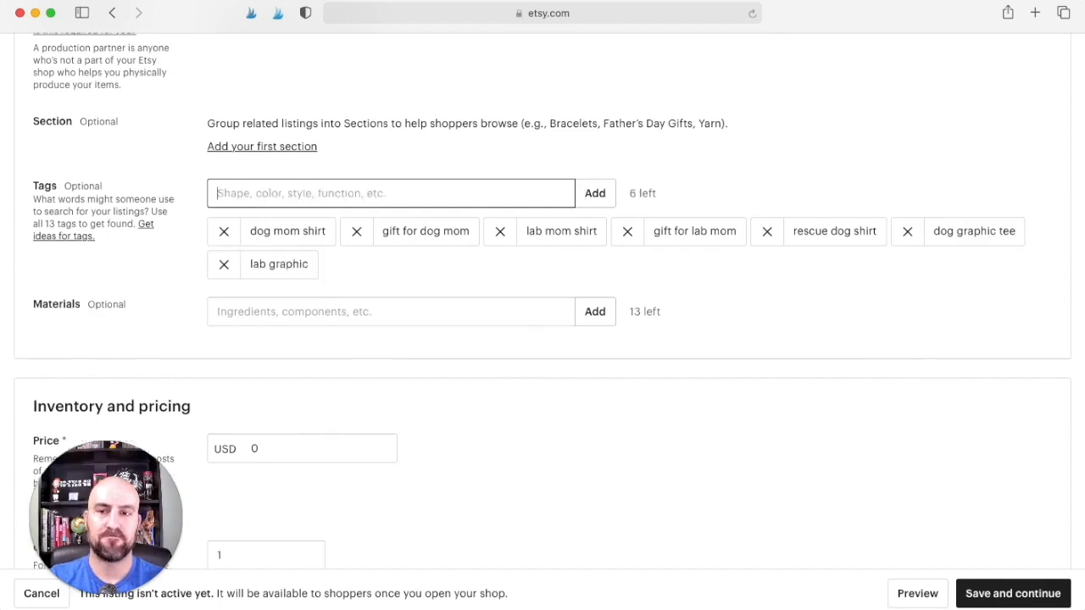
- Add the tags "dog lover shirt" and "dog gifts" to the listing
type("d")
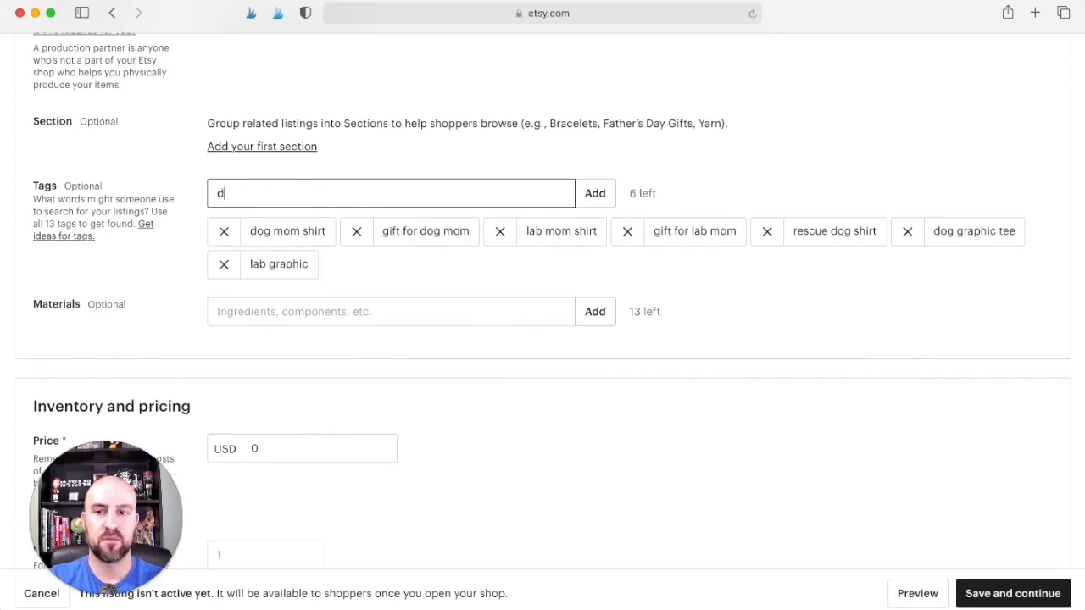
type("og lover shirt")
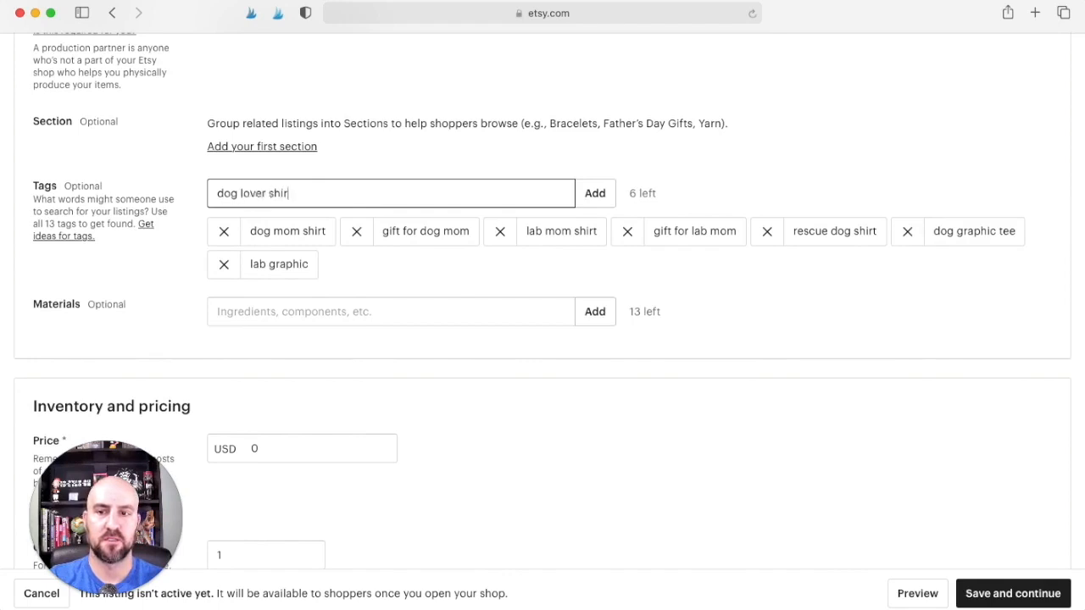
key("Return")
type("dogs")
key("BackSpace")
type("gifts")
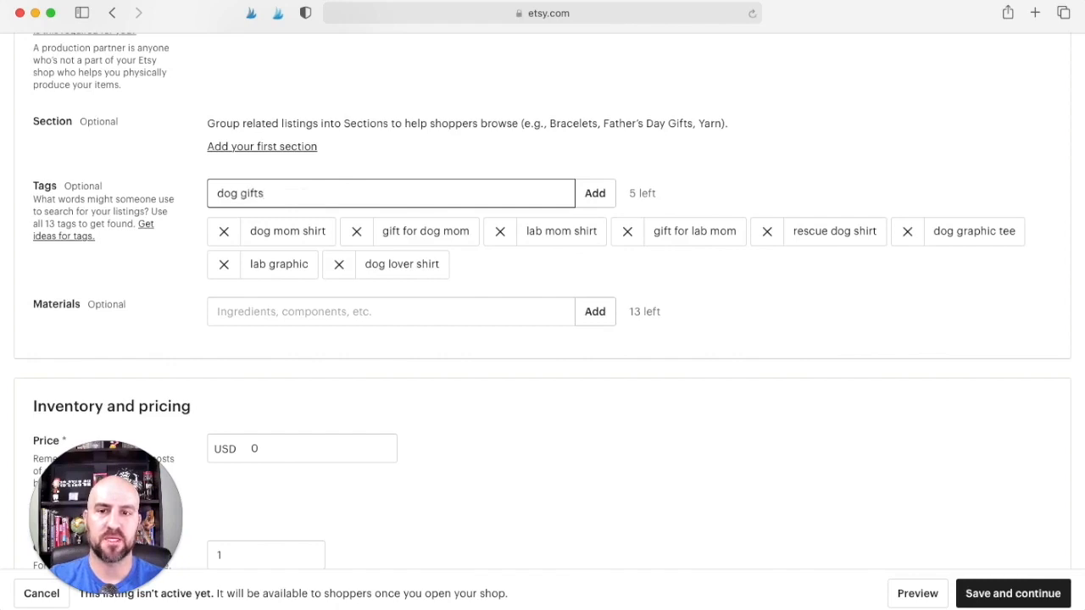
key("Return")
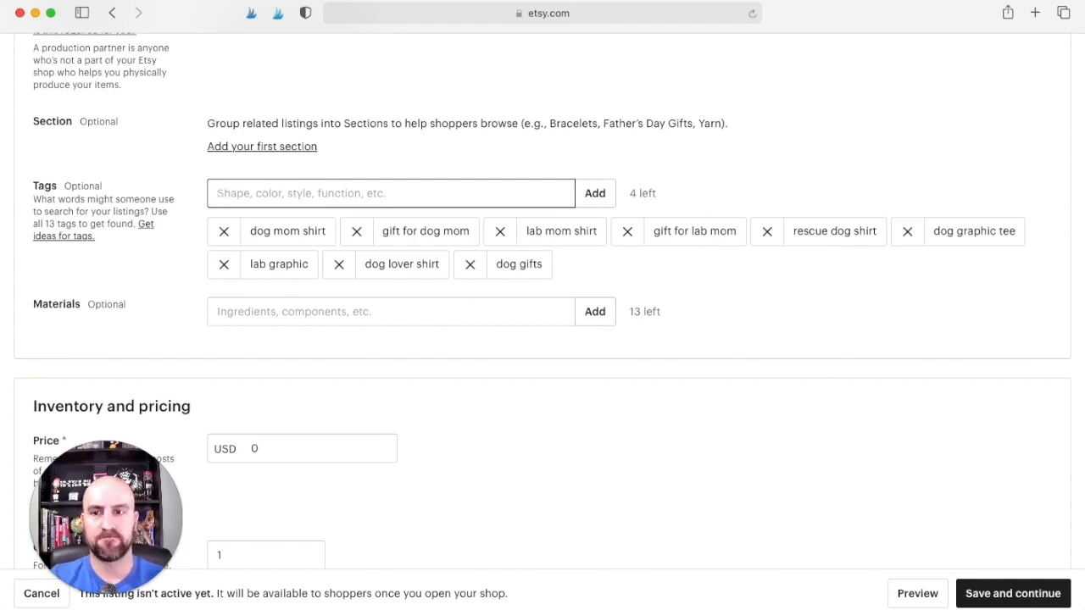
- Add the tags "new dog owner" and "dog adoption gift" to the listing
type("ne")
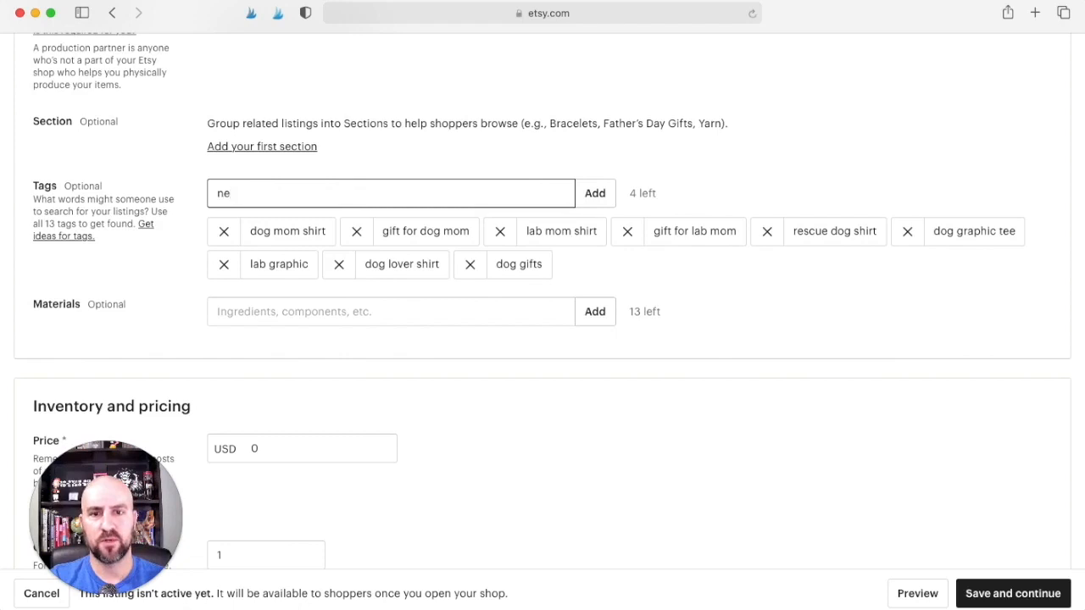
type("w dog owner")
key("Return")
type("dog adoption gift")
key("Return")
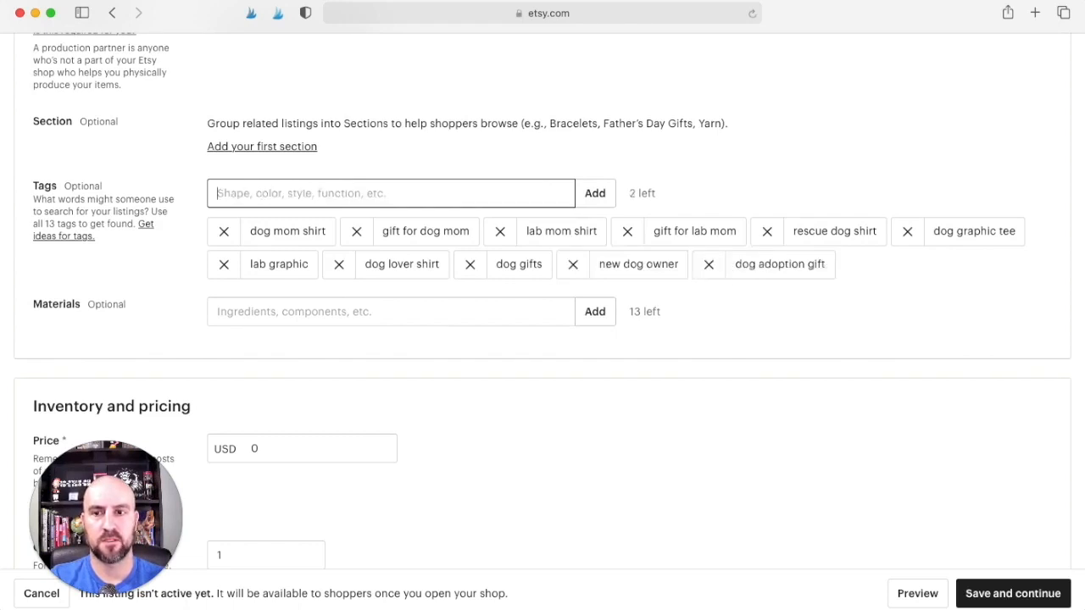
- Complete the listing's tags with "labrador retriever" and "lab dog tee"
type("labr")
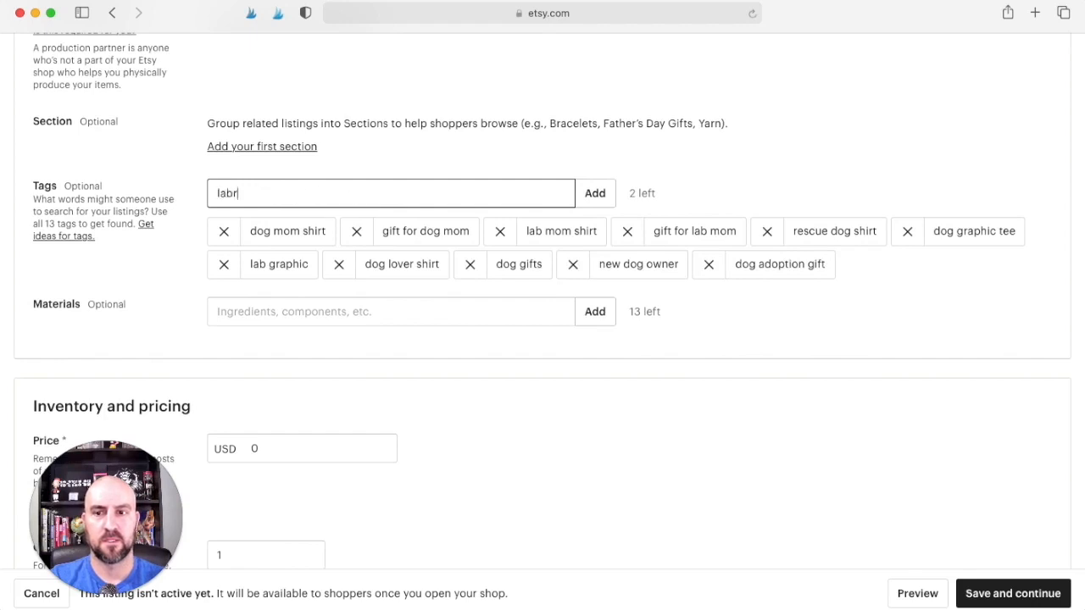
type("ador retriever")
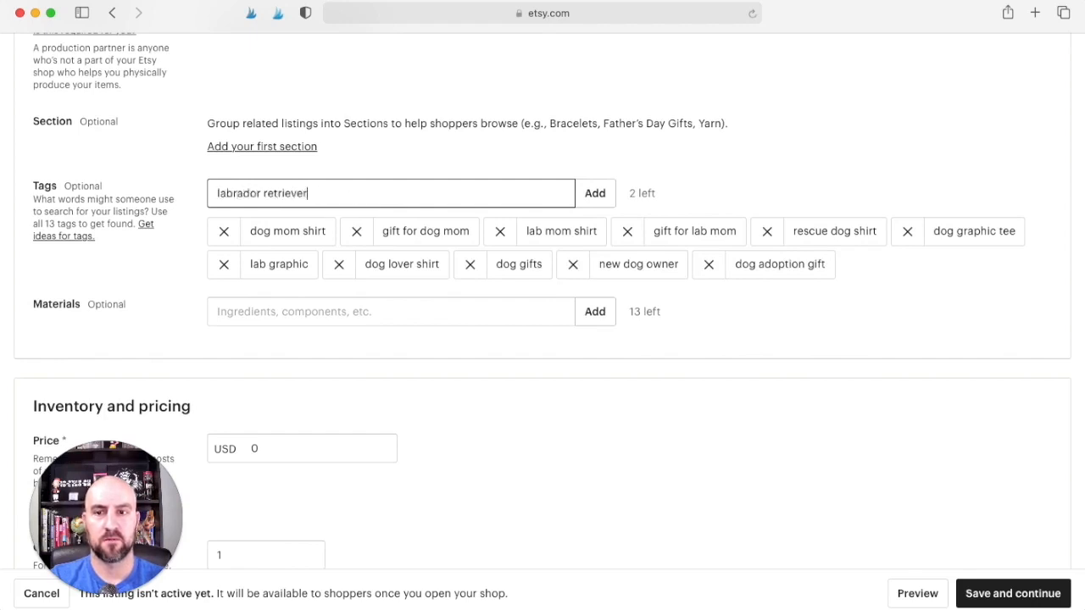
key("Return")
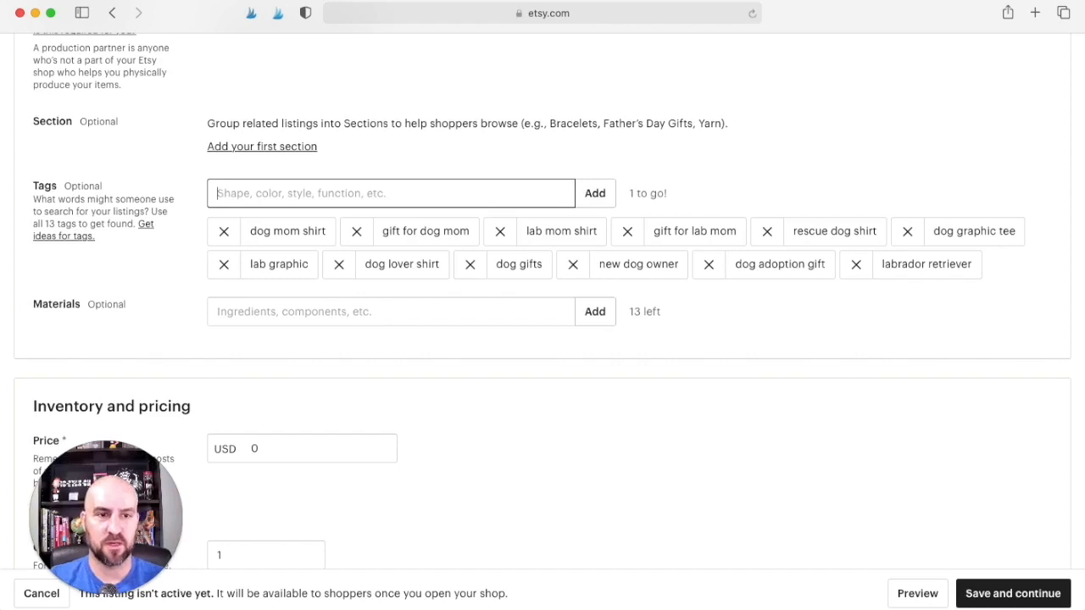
type("lab")
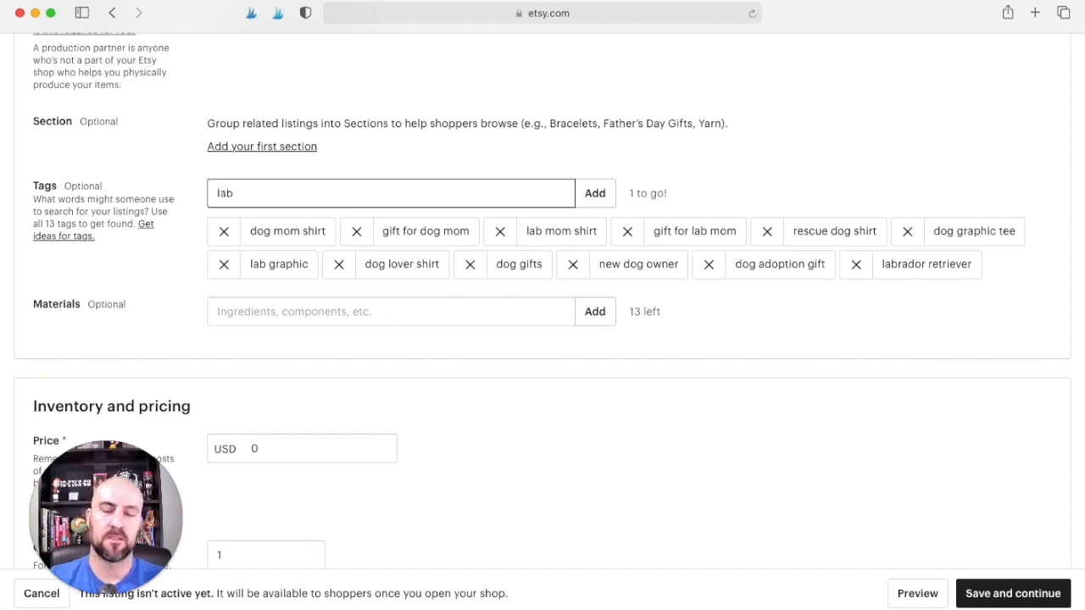
type(" dog tee")
key("Return")
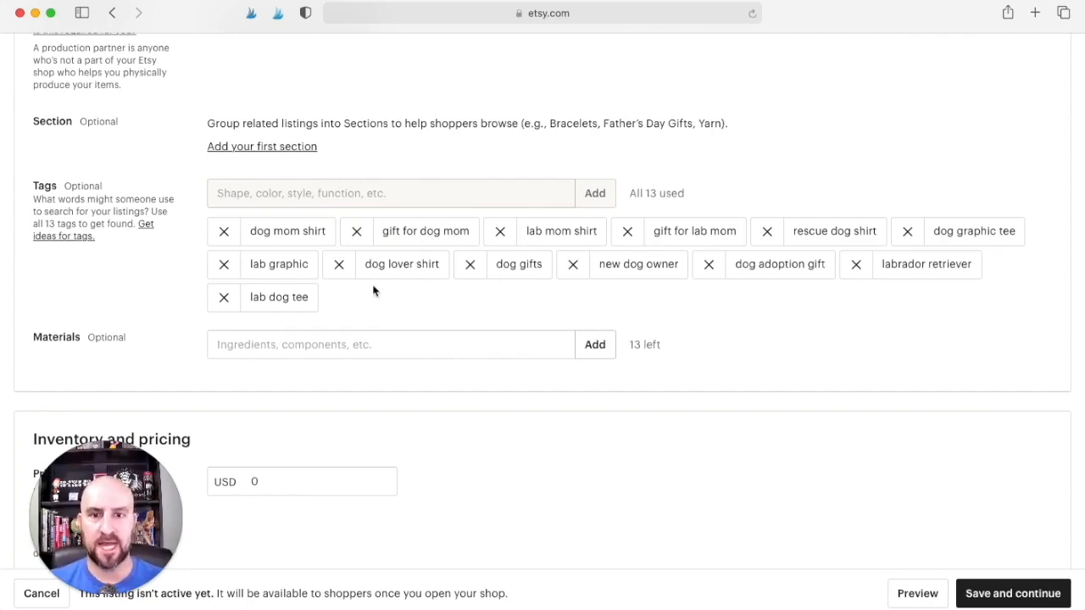
- Add "Poly Cotton Blend" as a material of the listing
scroll(377, 292, "down", 2)
left_click(314, 270)
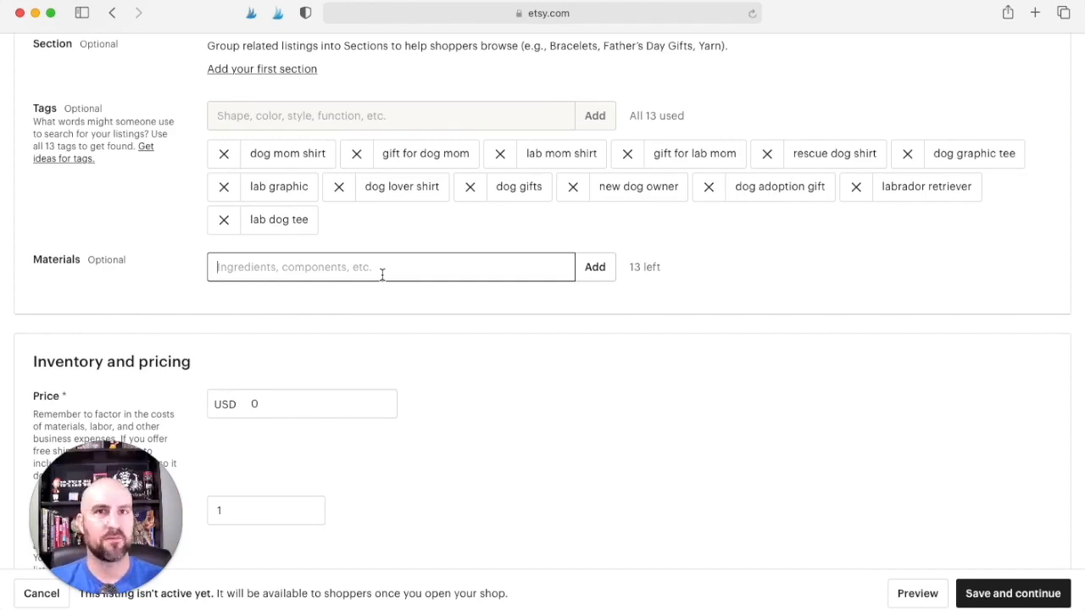
type("P")
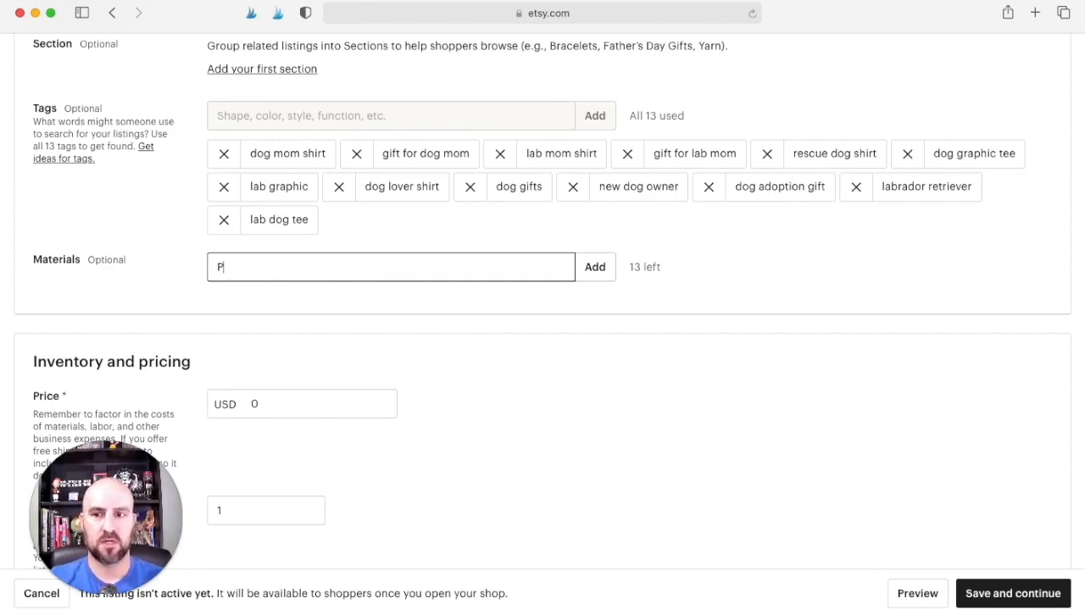
type("oly Cotton b'l")
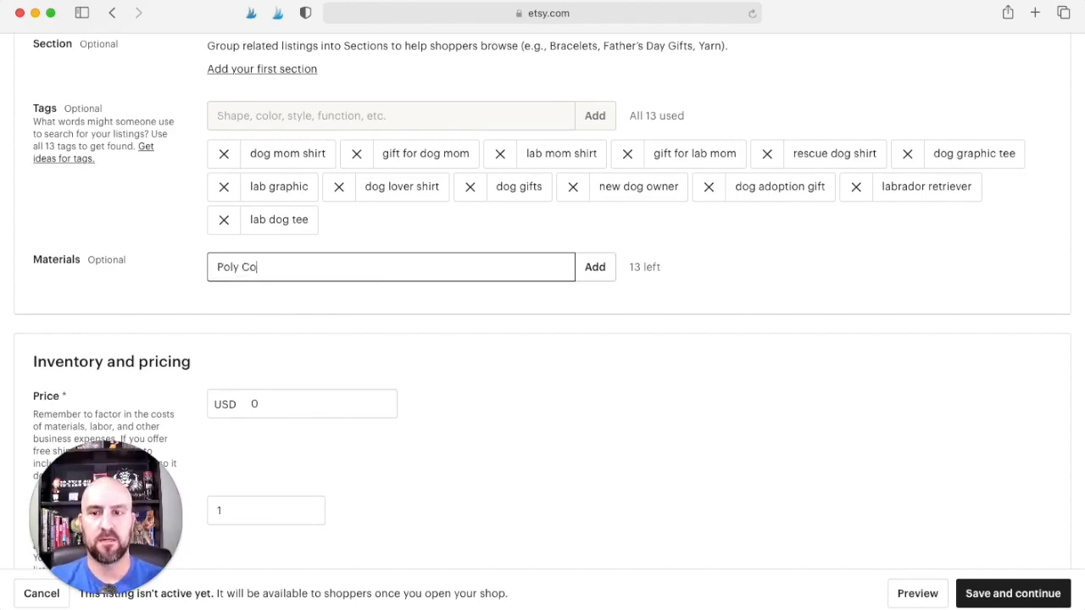
key("BackSpace")
key("BackSpace")
key("BackSpace")
type("Blend")
key("Return")
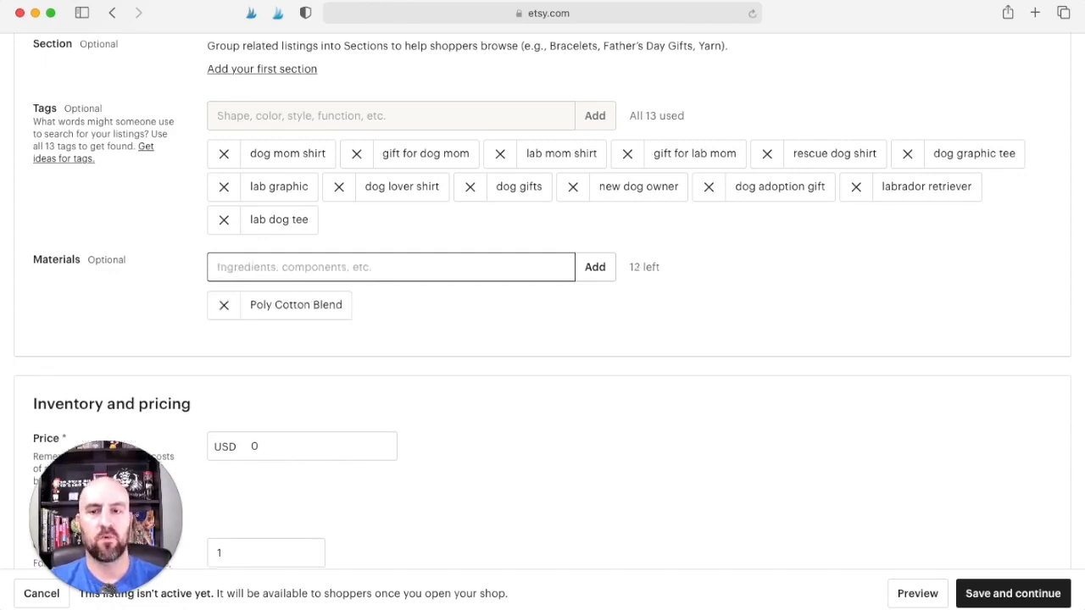
- Set the listing's price to 25 USD in the inventory and pricing section
scroll(512, 285, "down", 2)
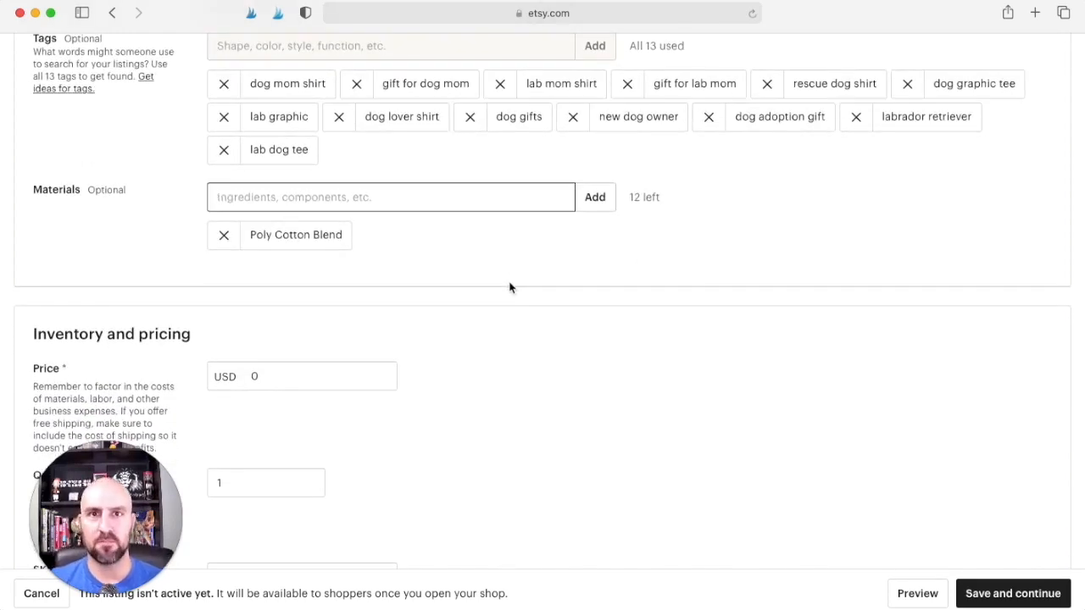
scroll(518, 290, "down", 3)
scroll(540, 275, "down", 3)
left_click(313, 184)
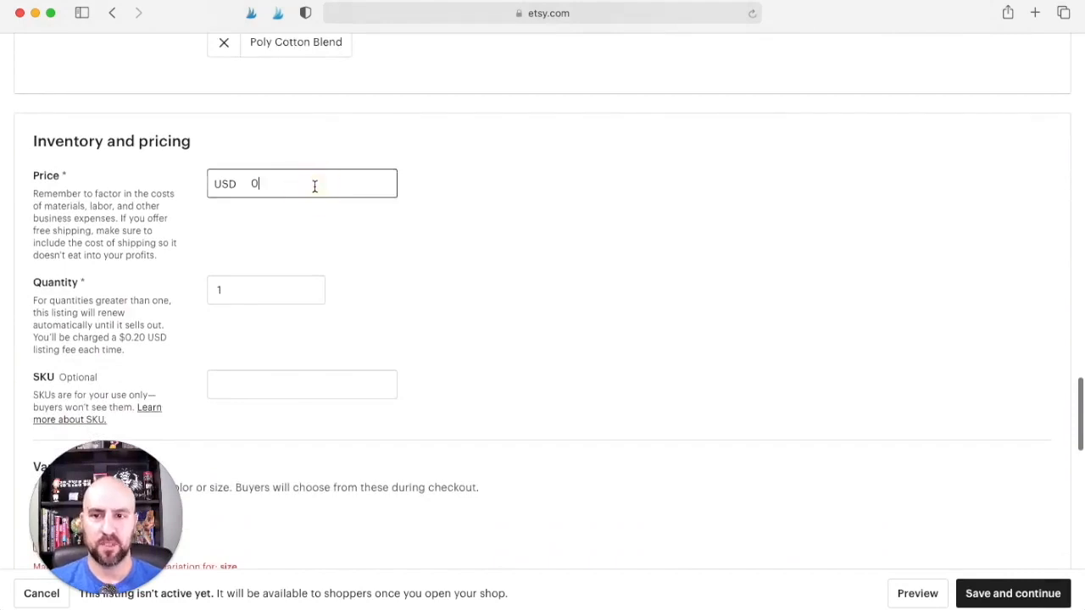
key("BackSpace")
type("25")
left_click(514, 224)
scroll(511, 229, "down", 2)
left_click(218, 200)
scroll(160, 186, "down", 2)
scroll(297, 184, "down", 2)
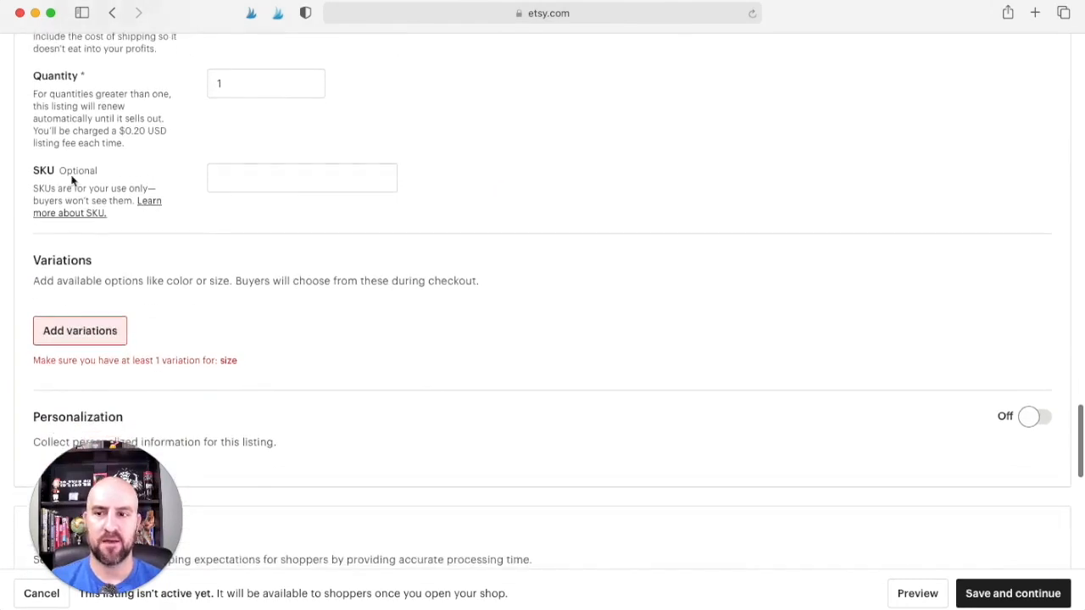
left_click(239, 172)
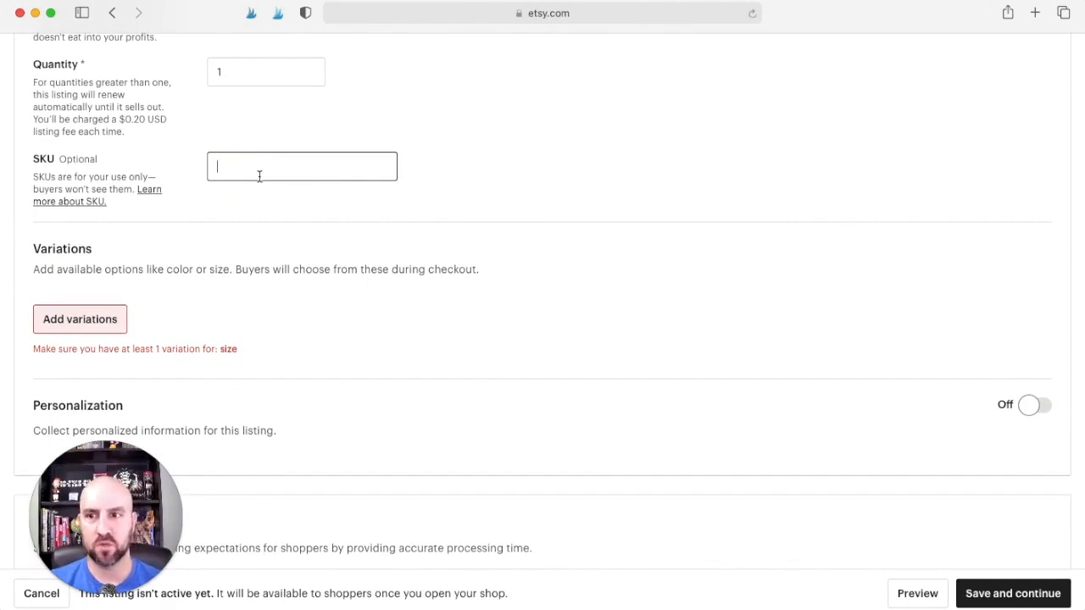
scroll(355, 188, "down", 1)
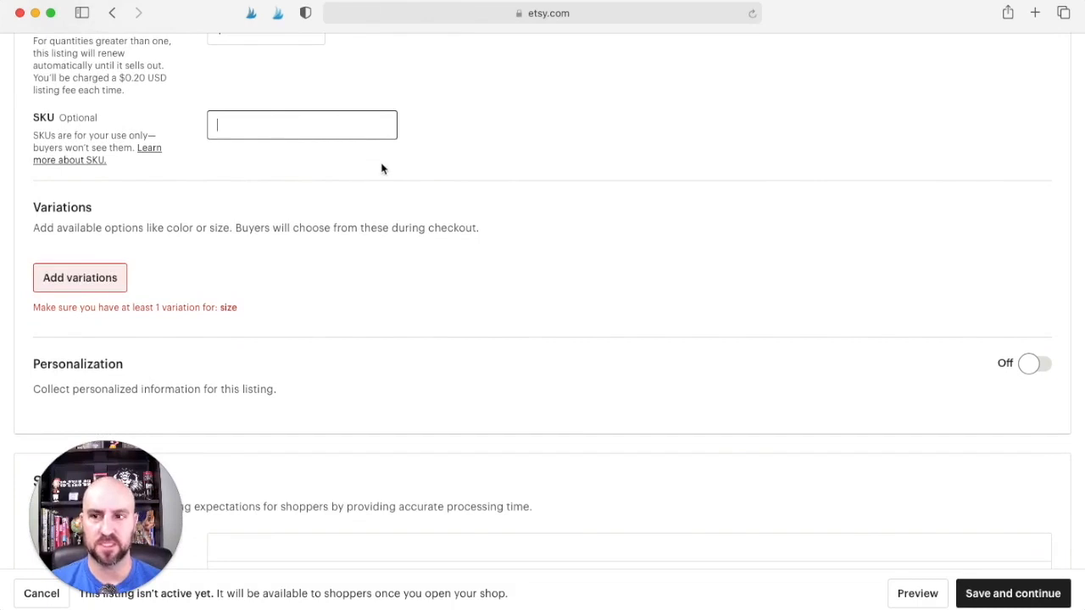
- Start the listing's variations and add S Men's, M Men's and L Men's as size options
scroll(381, 167, "down", 1)
left_click(115, 238)
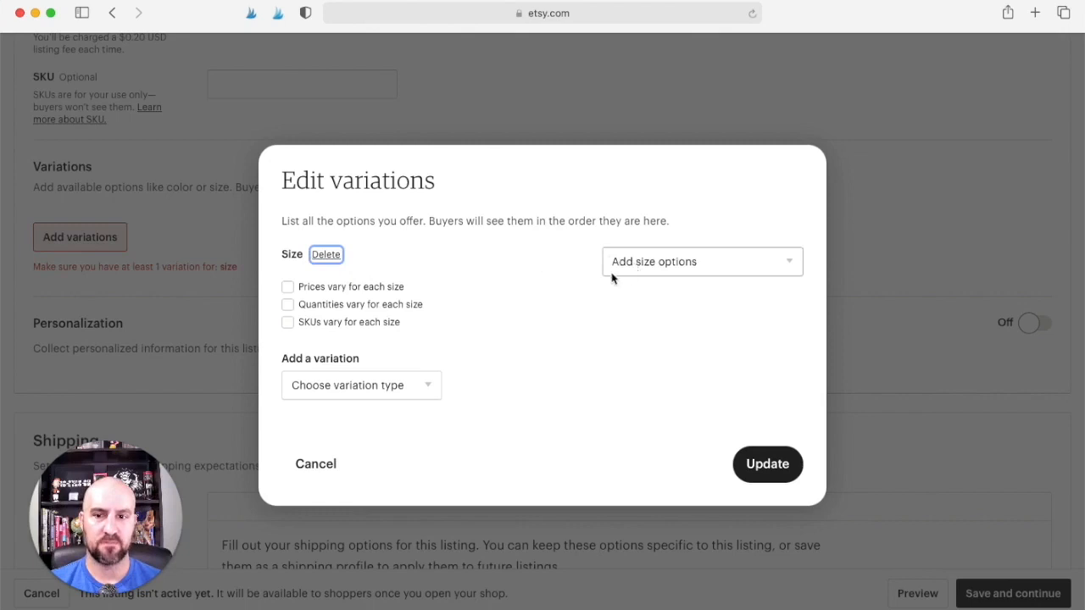
left_click(689, 267)
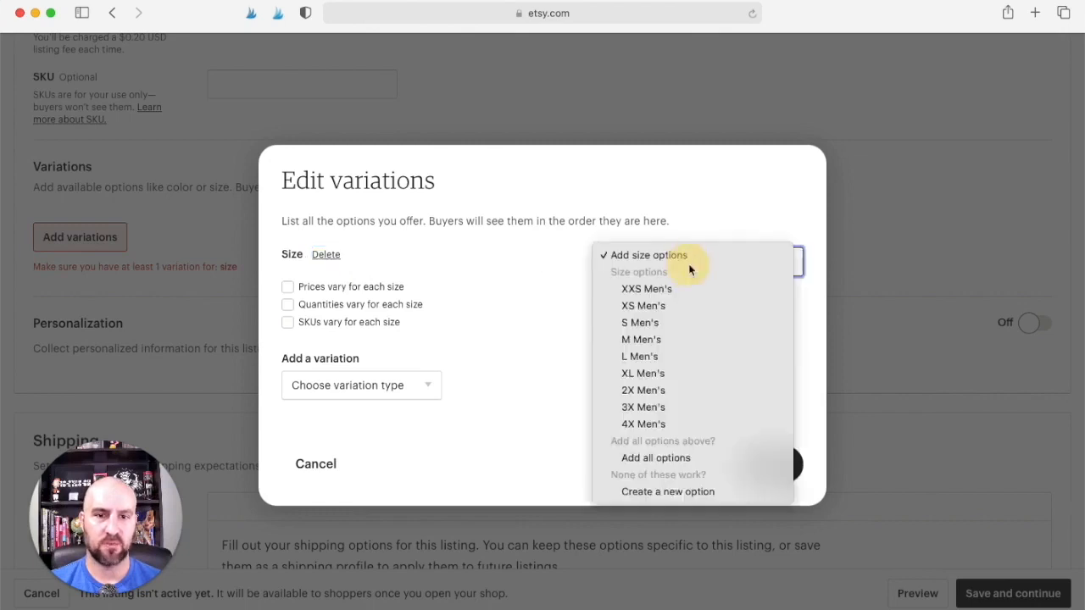
left_click(671, 330)
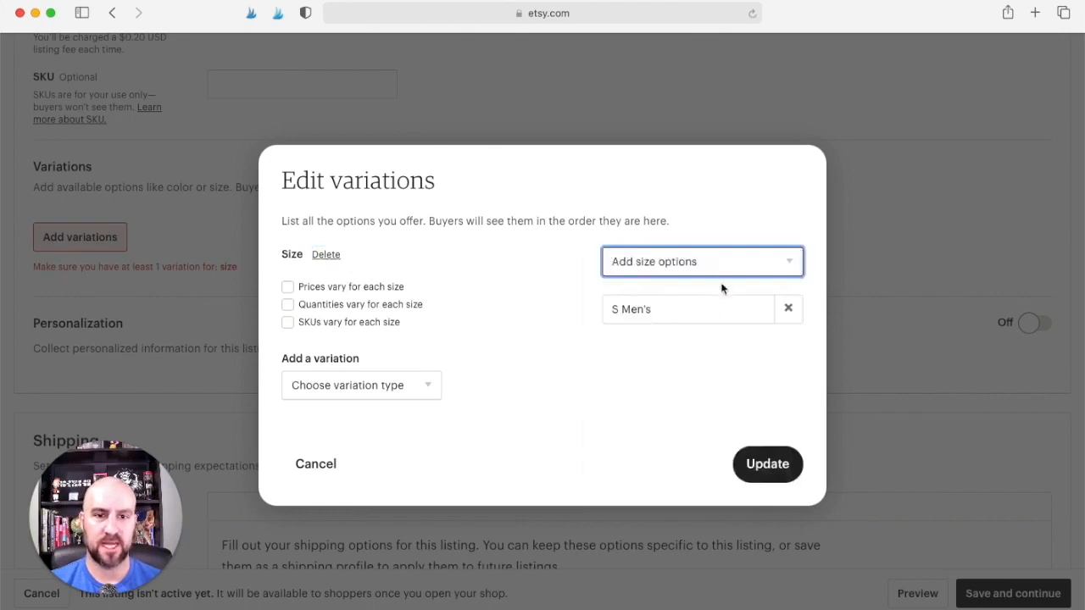
left_click(721, 269)
left_click(688, 321)
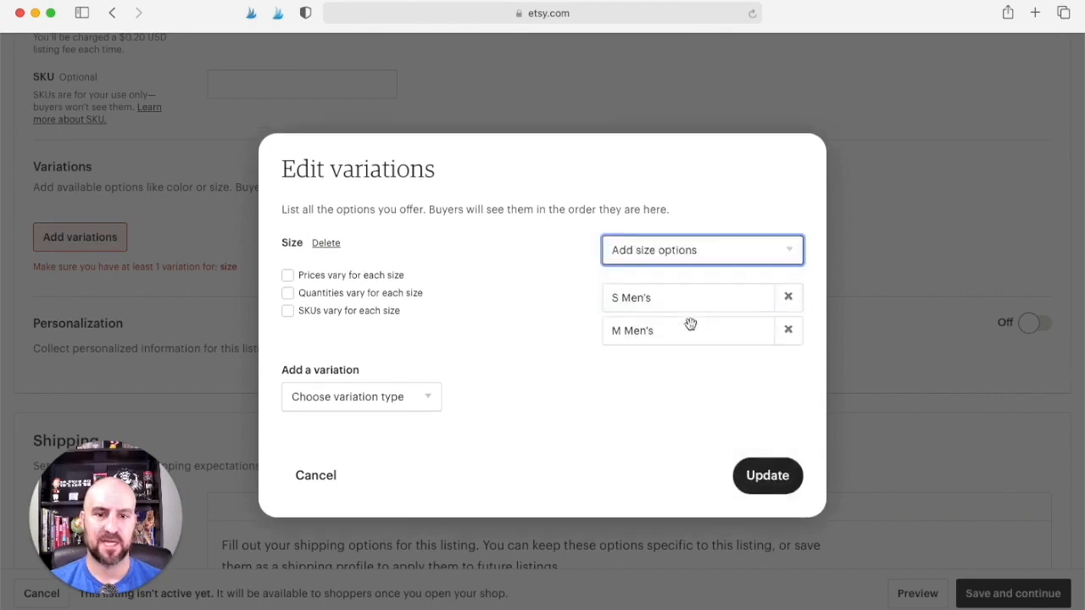
left_click(720, 267)
left_click(696, 315)
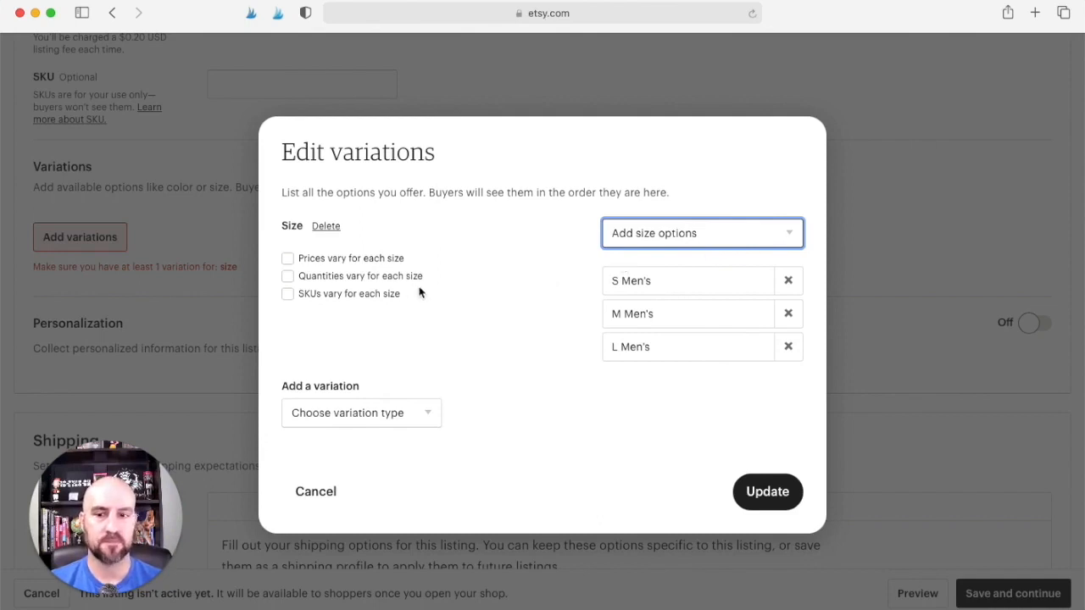
- Create a new custom variation named "Color" alongside the size variation
left_click(398, 416)
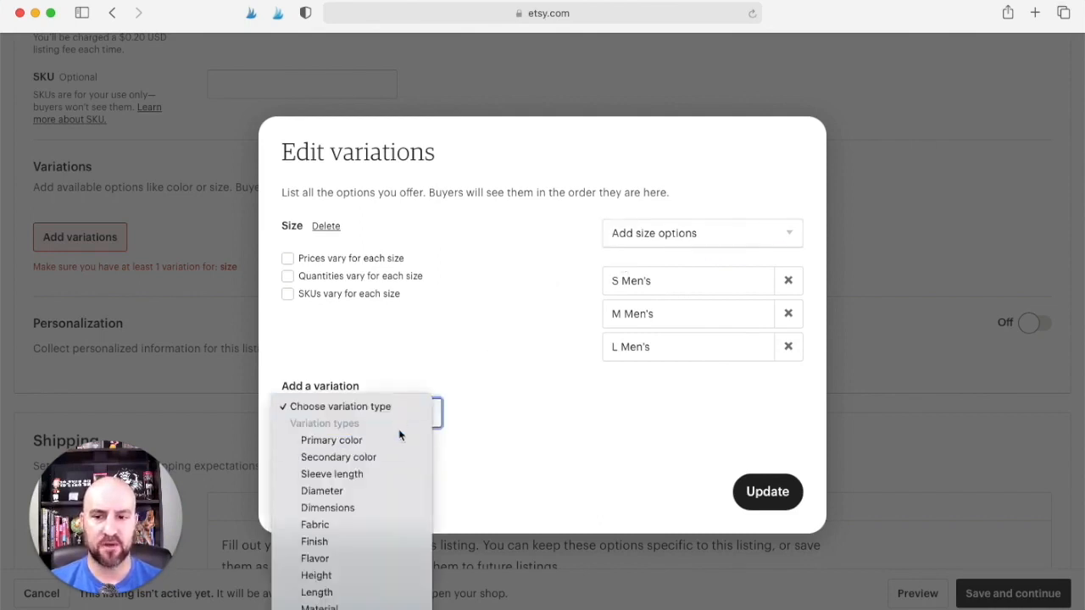
scroll(398, 435, "down", 2)
left_click(398, 574)
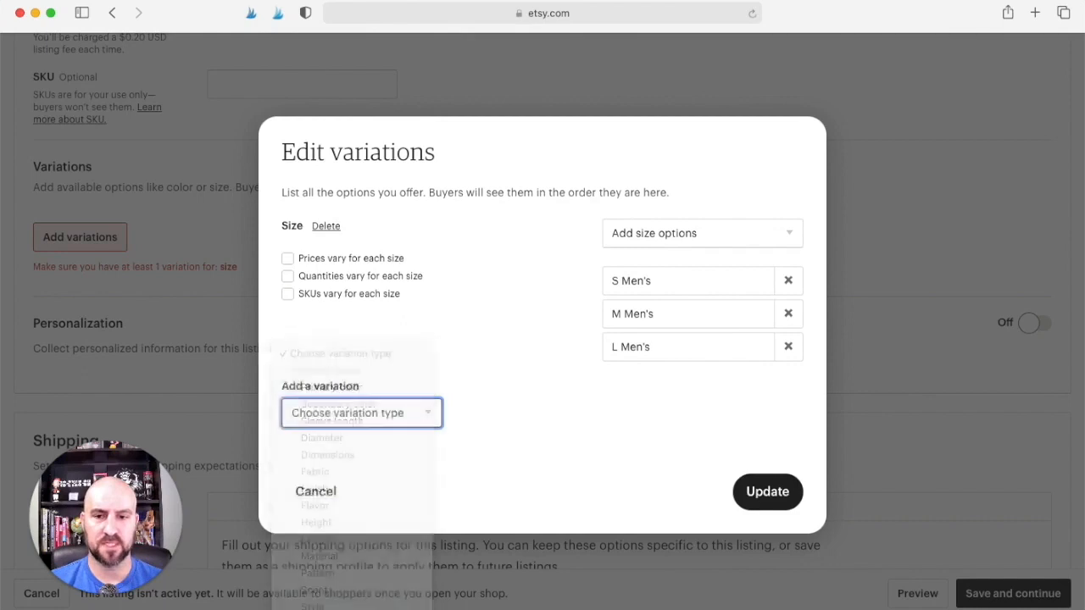
left_click(443, 412)
type("Color")
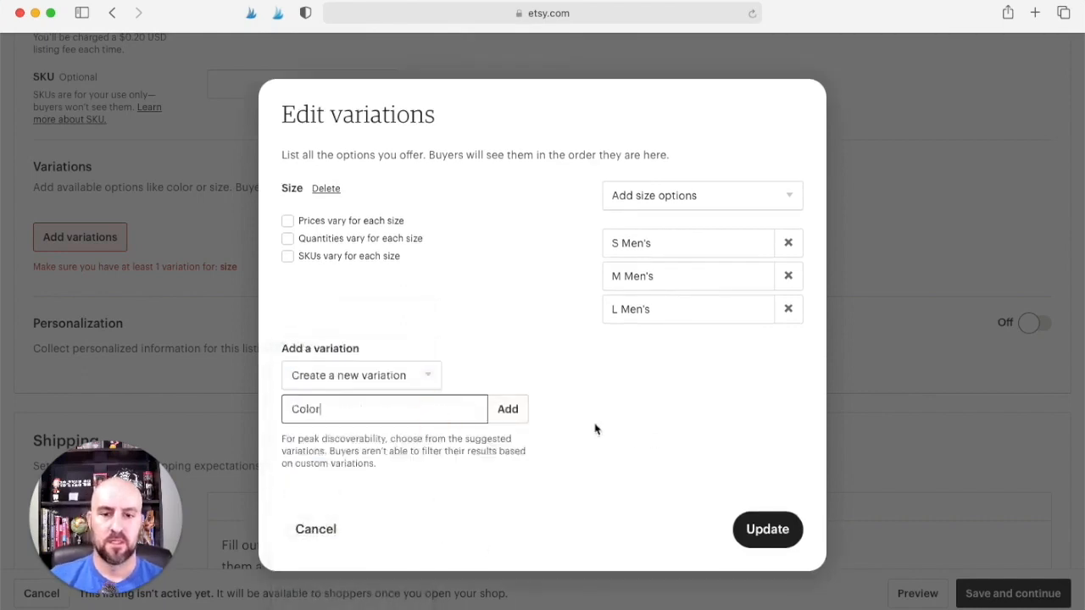
left_click(514, 413)
- Add "Royal" and "Red" as options of the Color variation
left_click(666, 395)
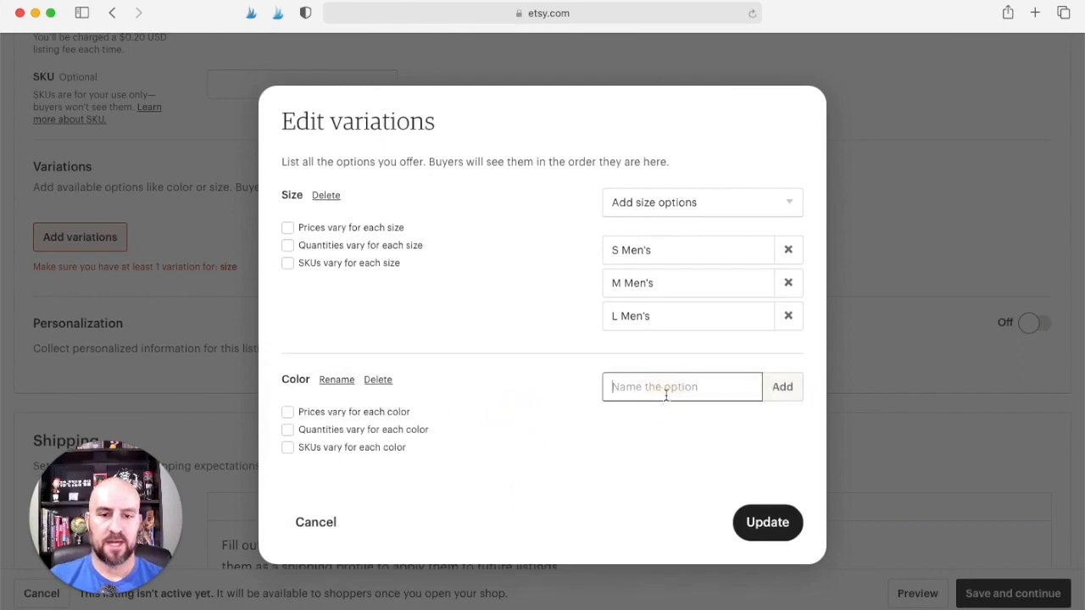
type("Royal")
key("Return")
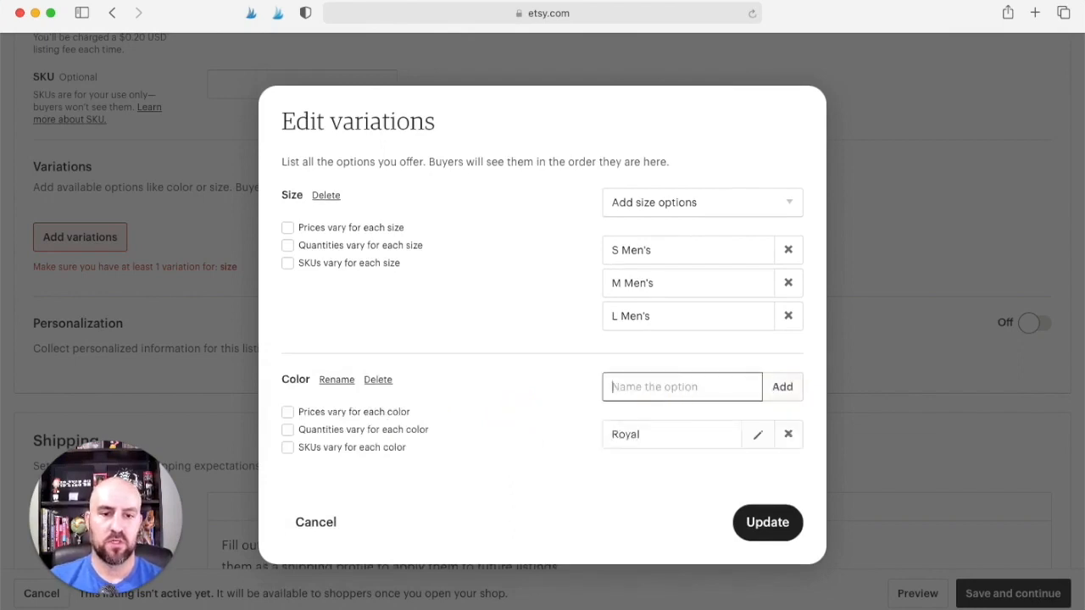
type("Red")
key("Return")
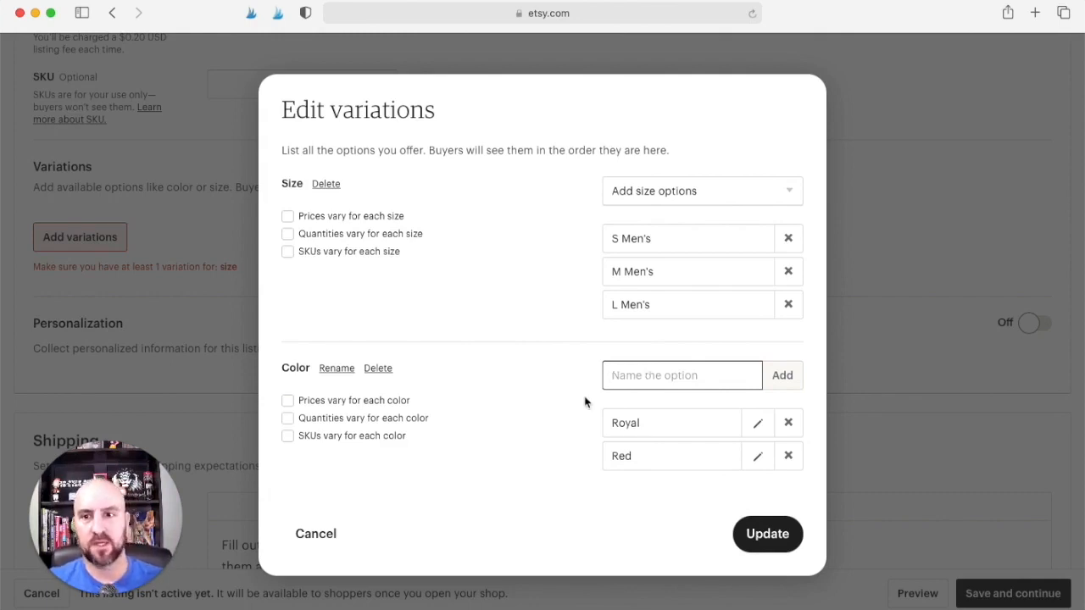
- Add the 4X Men's size option, let prices vary for each size, and apply the variations
left_click(729, 190)
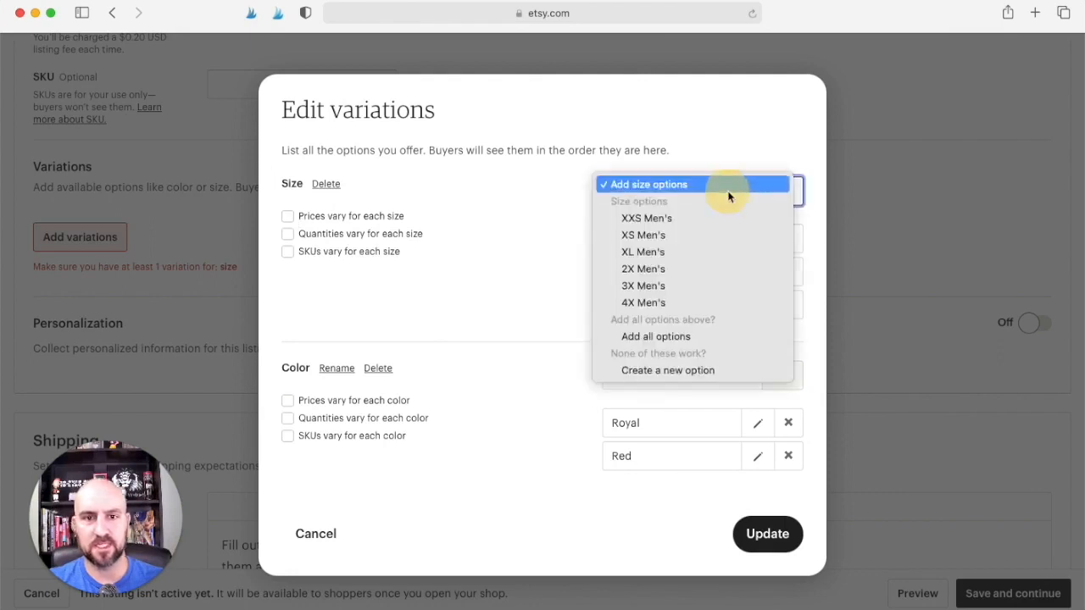
left_click(671, 301)
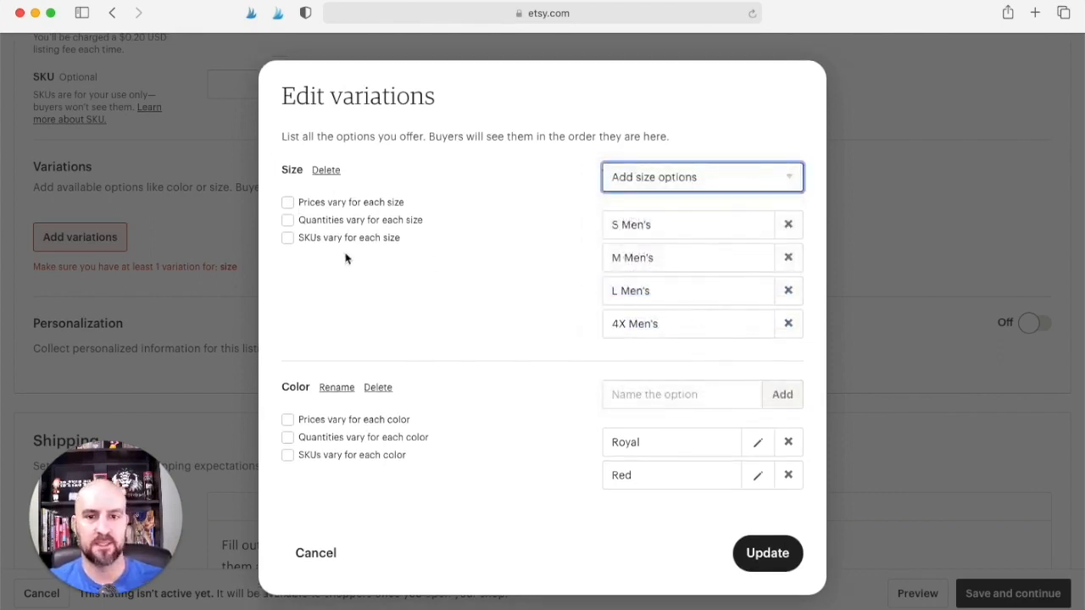
left_click(288, 202)
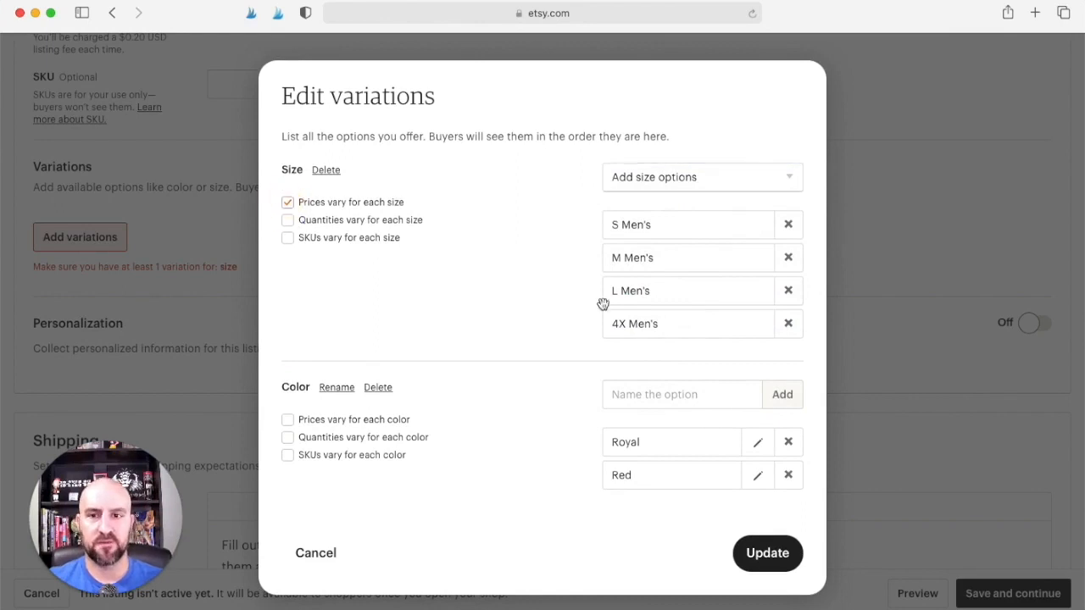
left_click(751, 553)
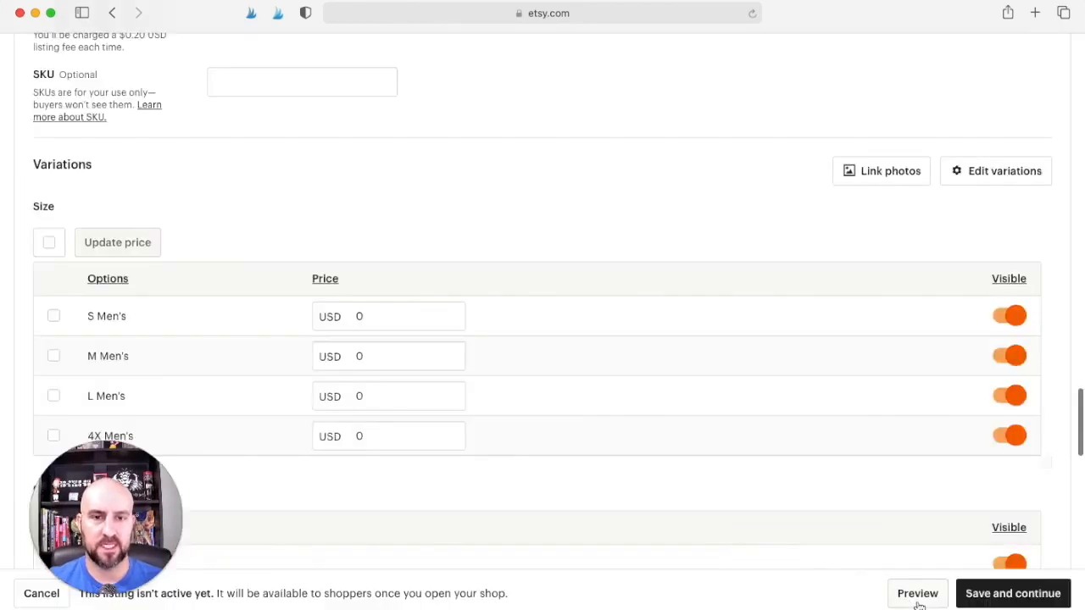
- Set the price of all four size options at once to 25 USD
scroll(601, 245, "down", 3)
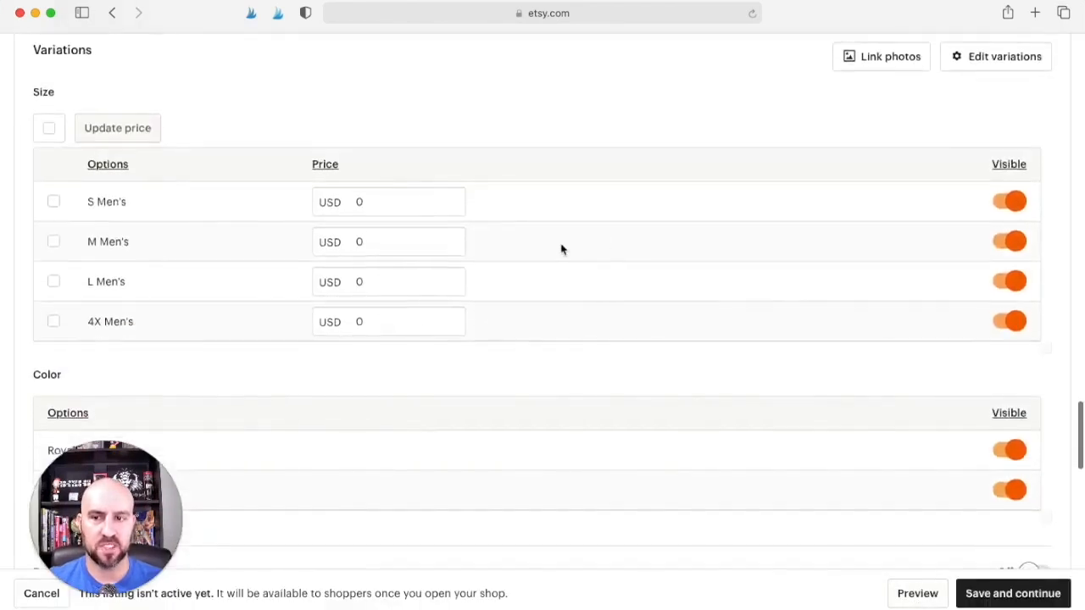
left_click(374, 202)
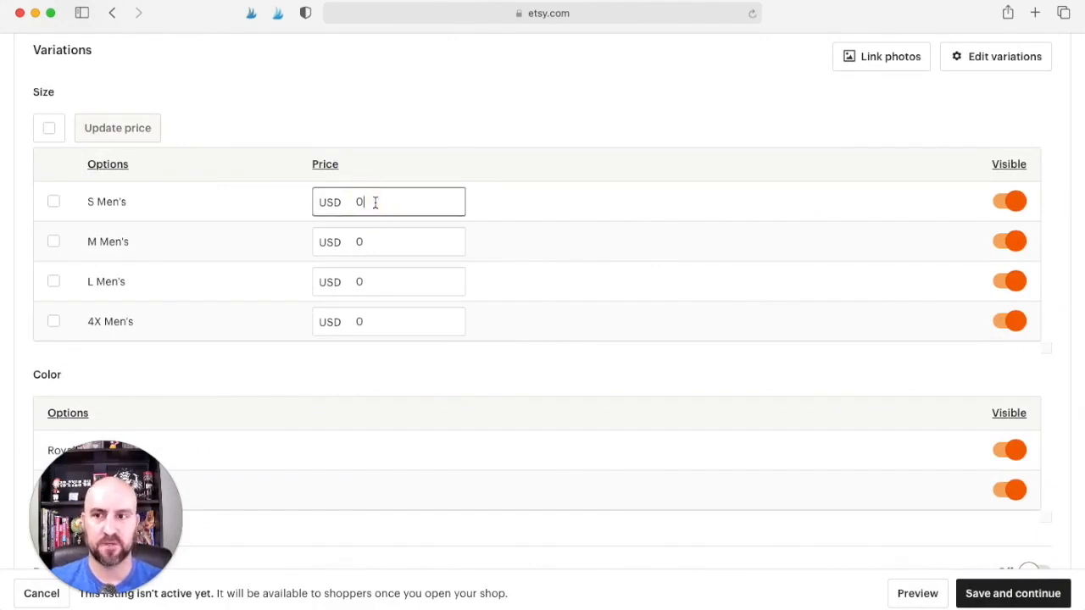
left_click(52, 129)
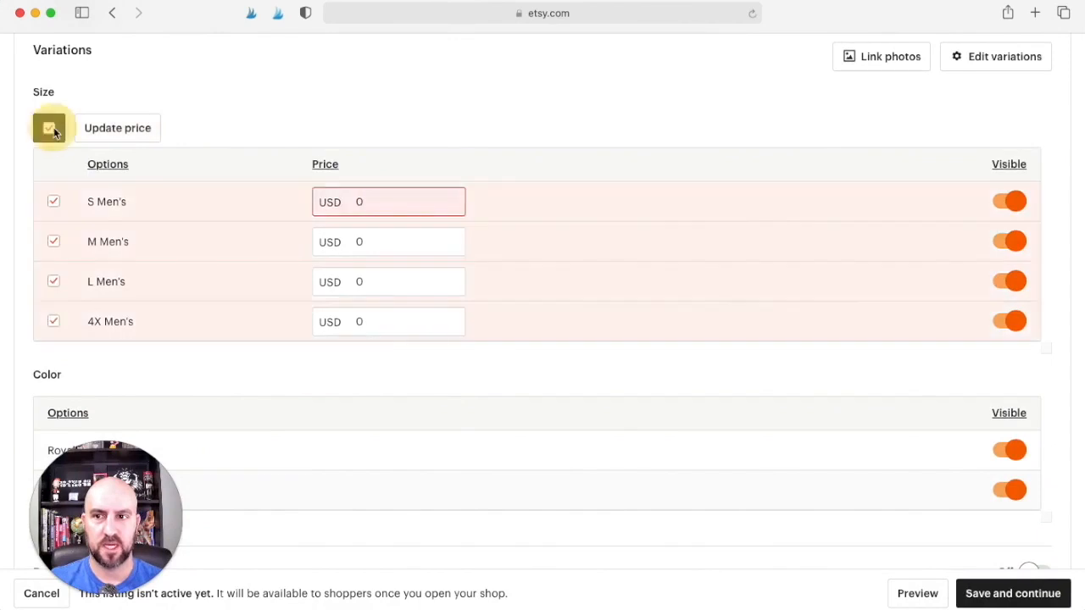
left_click(150, 141)
key("BackSpace")
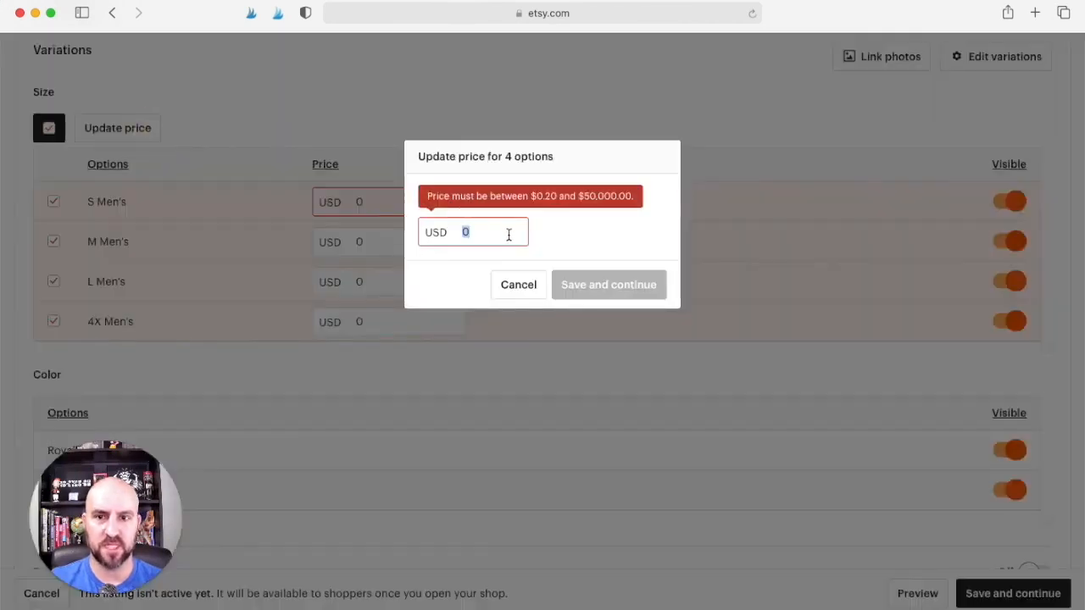
type("25")
left_click(585, 287)
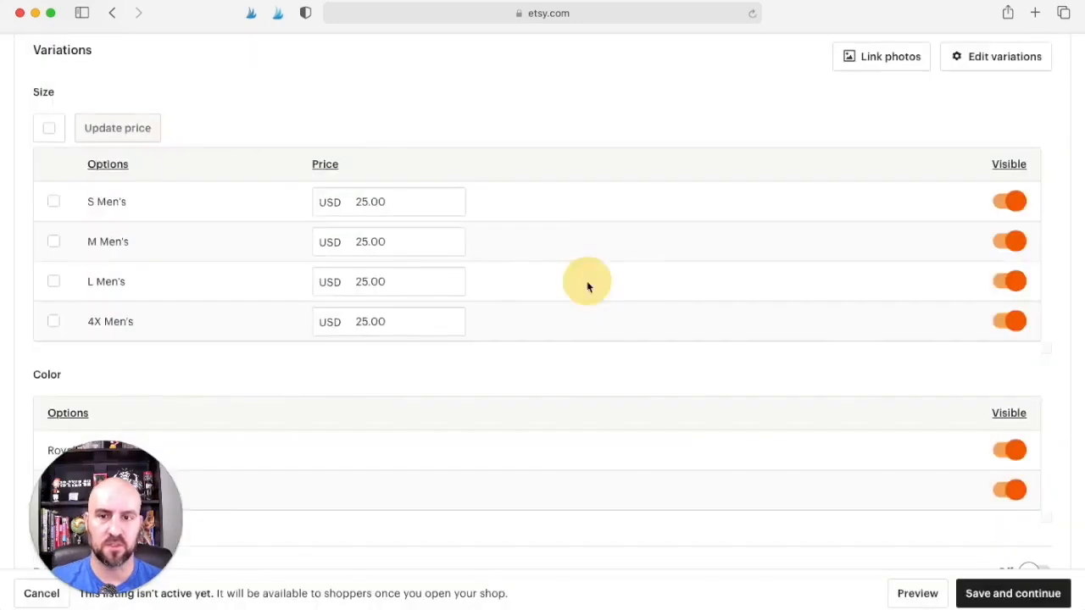
- Set the price of the 4X Men's size to 30.00 USD
scroll(366, 259, "down", 2)
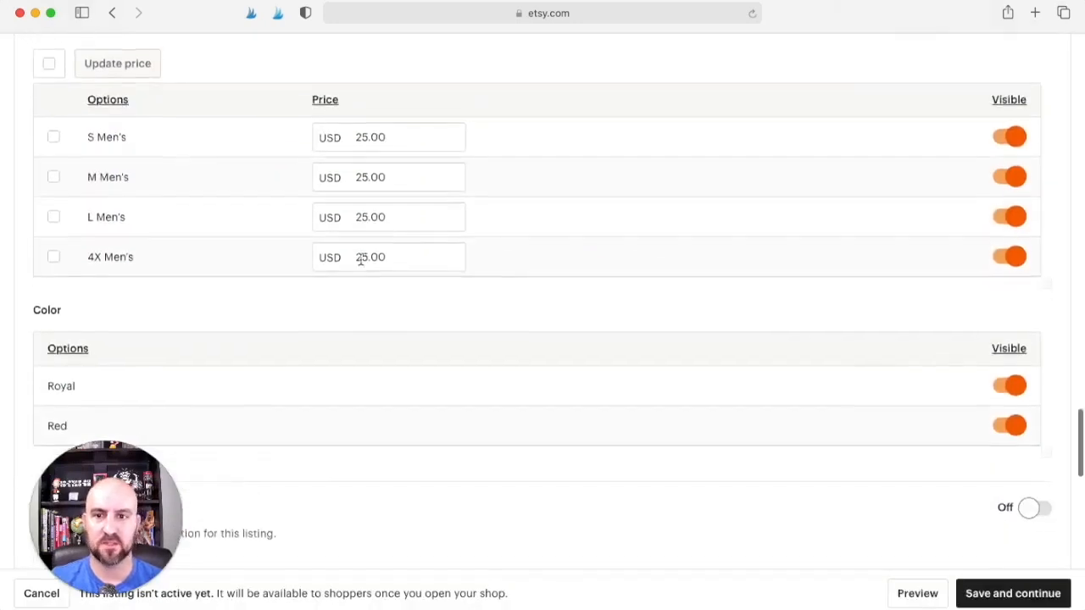
left_click(365, 253)
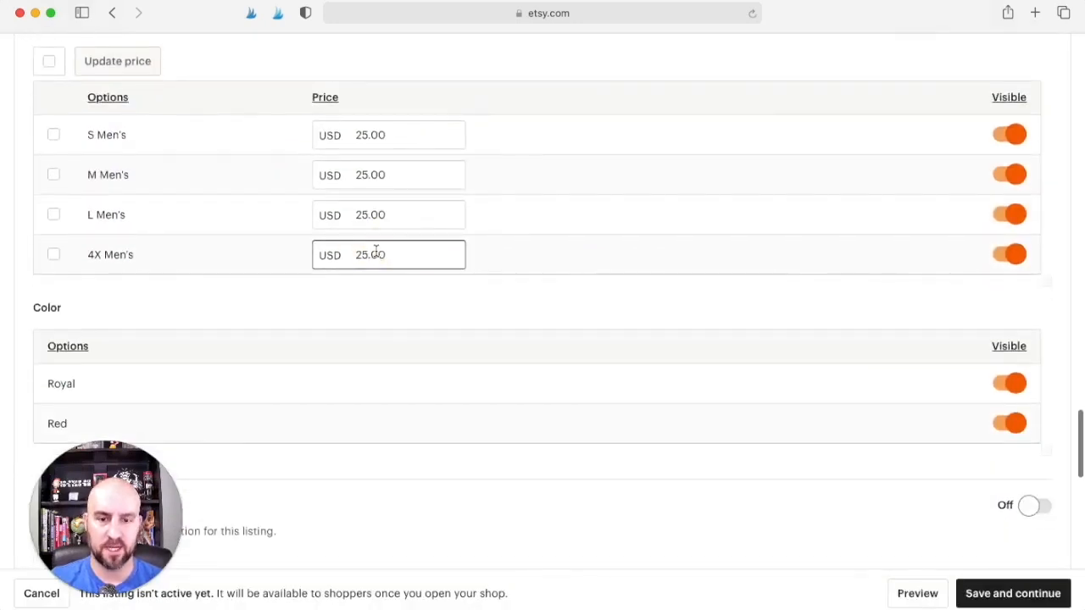
key("BackSpace")
key("BackSpace")
type("30")
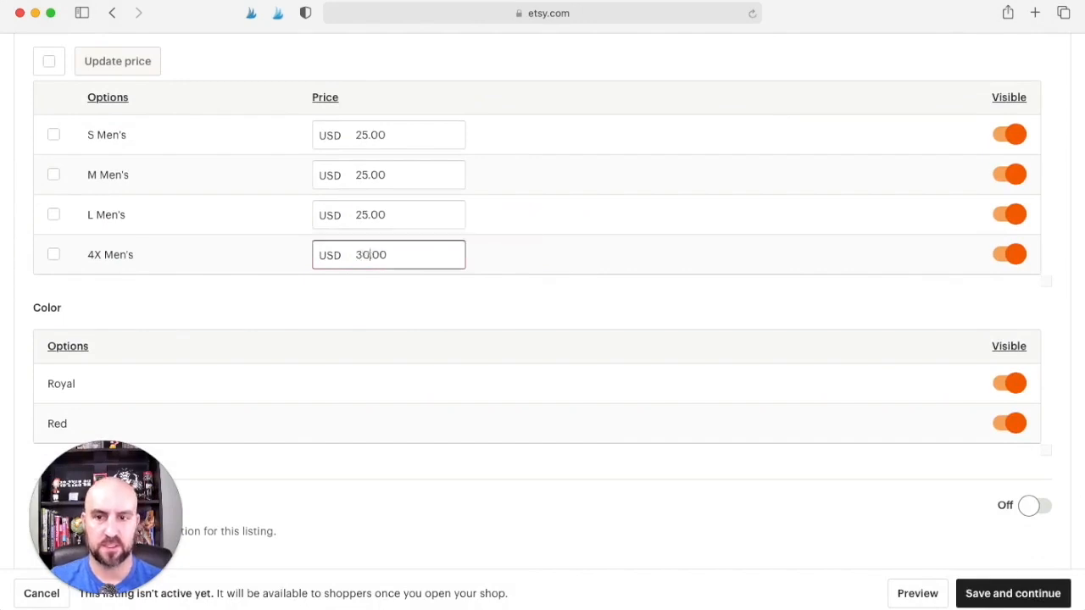
left_click(380, 292)
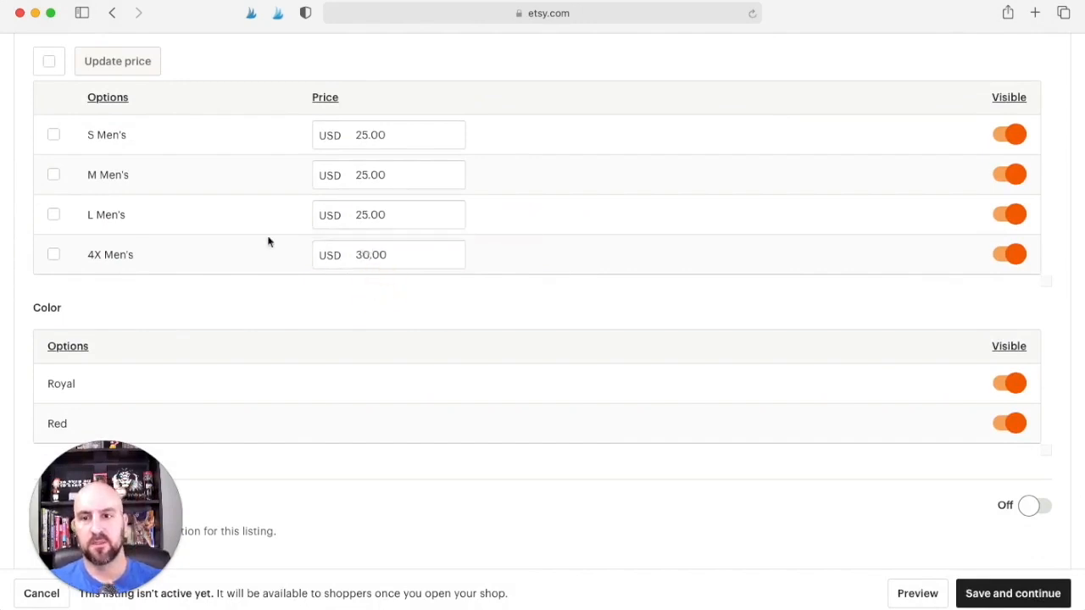
- Turn on personalization for the listing
scroll(297, 256, "down", 1)
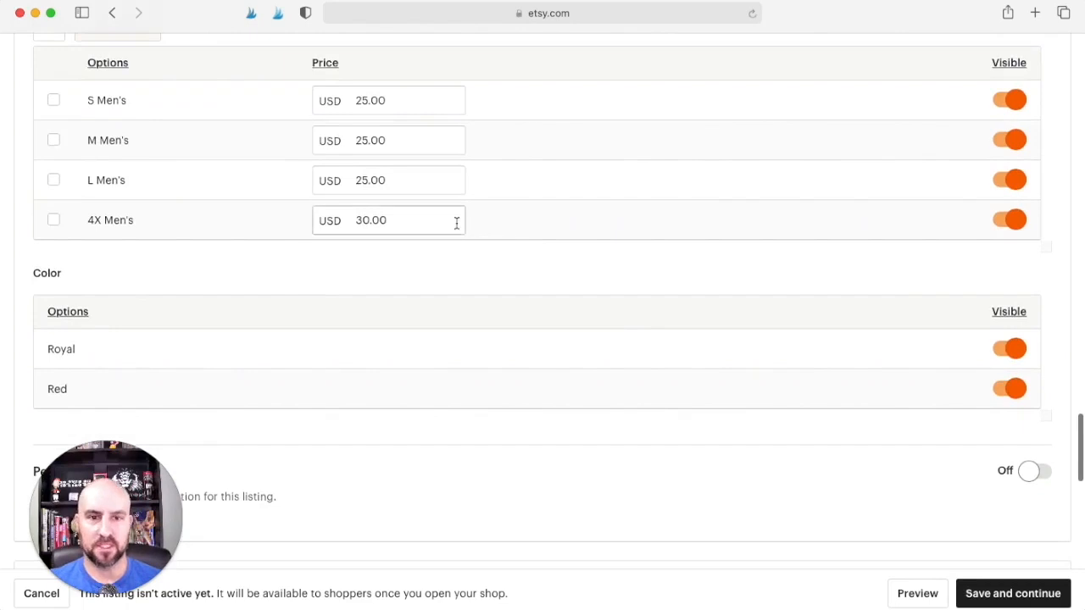
scroll(453, 225, "down", 1)
scroll(458, 286, "down", 4)
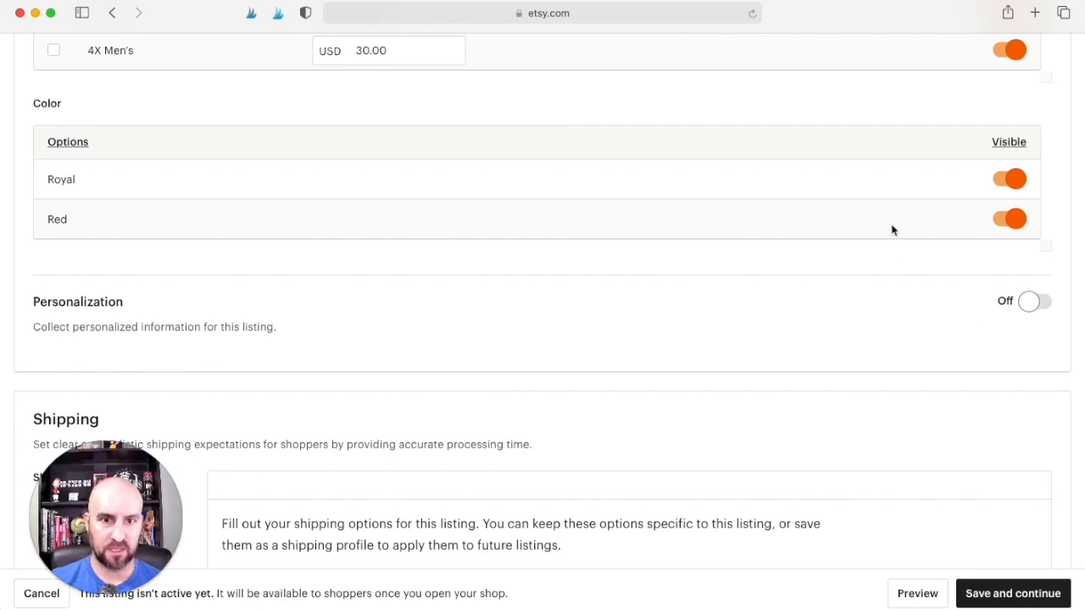
left_click(1028, 302)
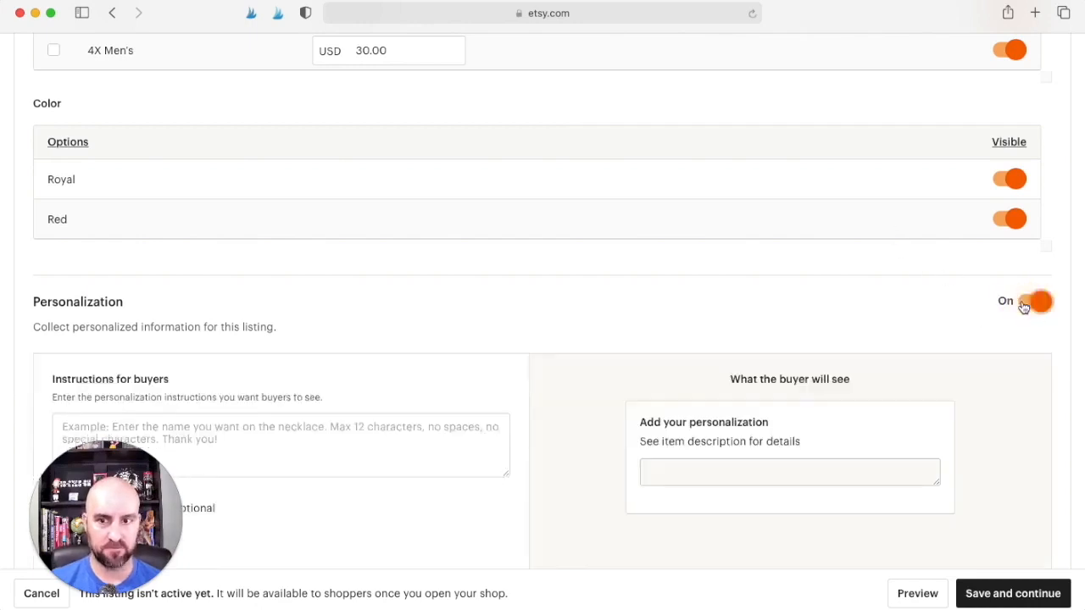
scroll(806, 288, "down", 3)
scroll(212, 289, "down", 2)
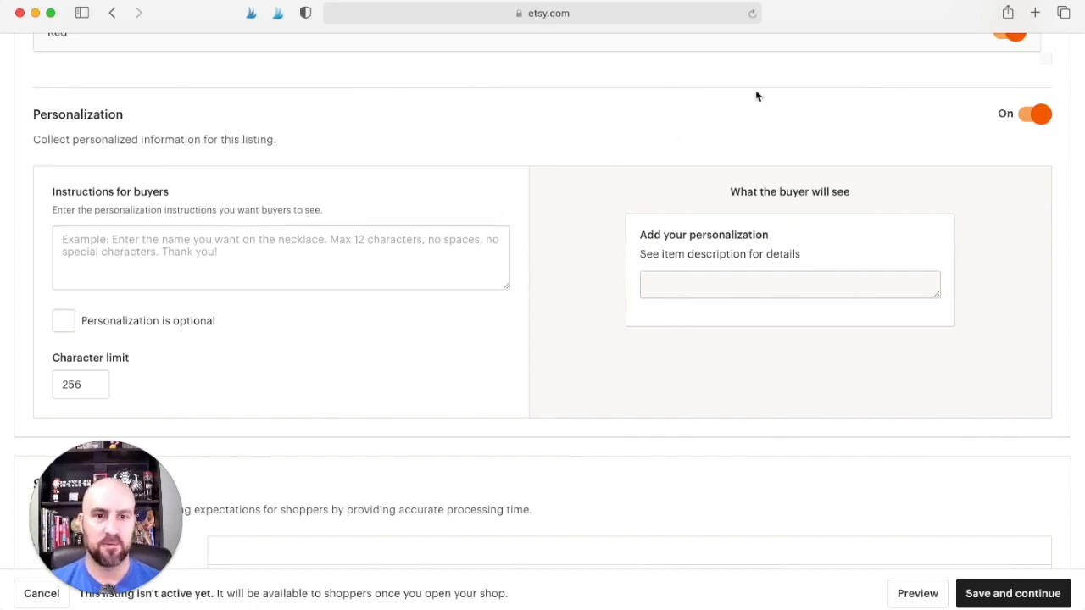
- Enter "test description" as the personalization instructions for buyers
left_click(860, 289)
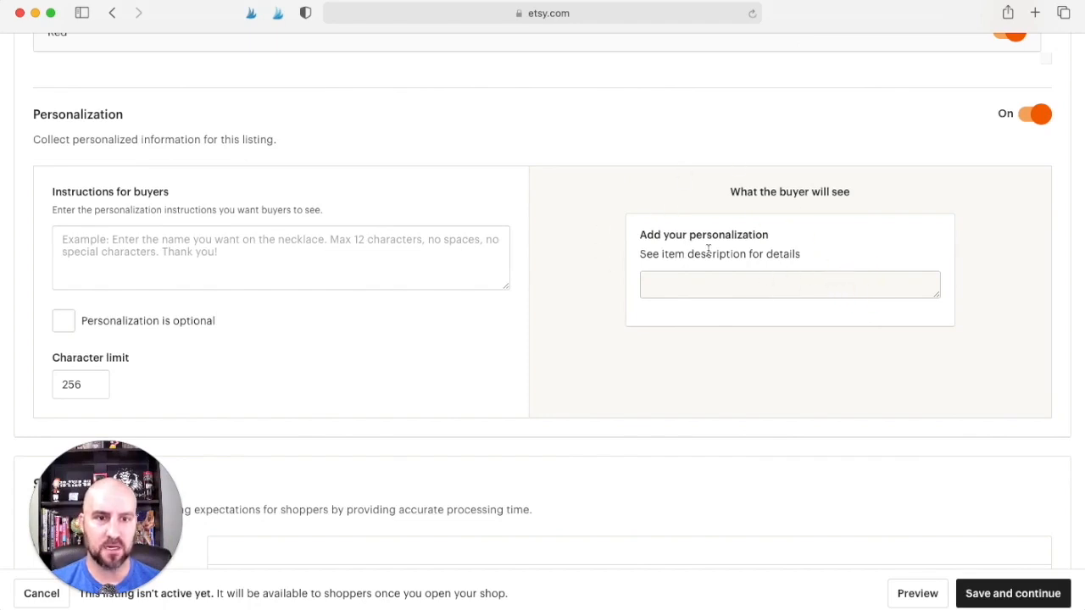
left_click(340, 259)
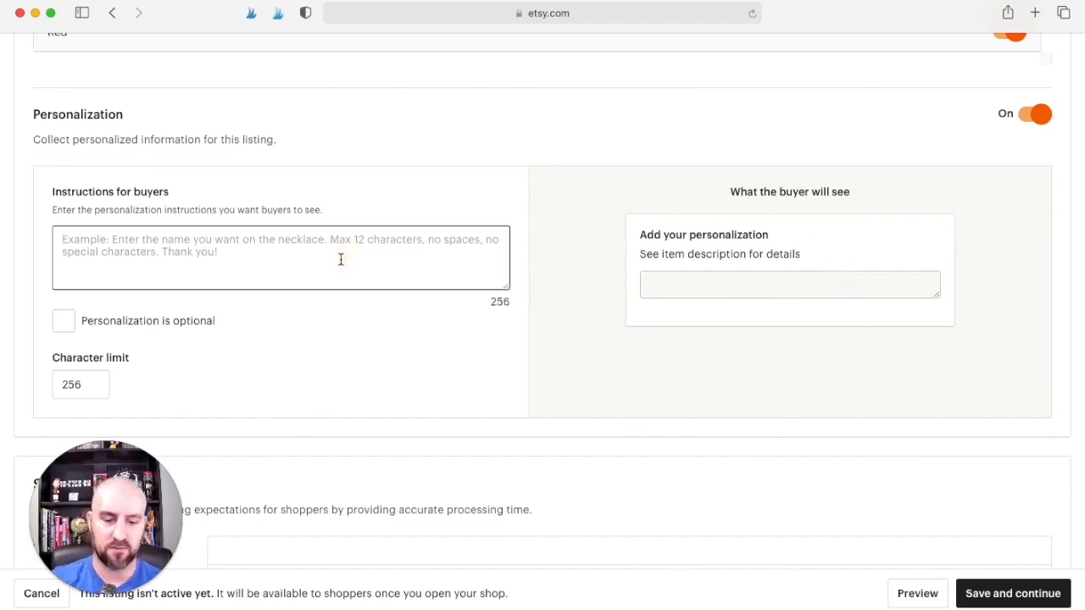
type("test descrip")
key("BackSpace")
key("BackSpace")
type("iption")
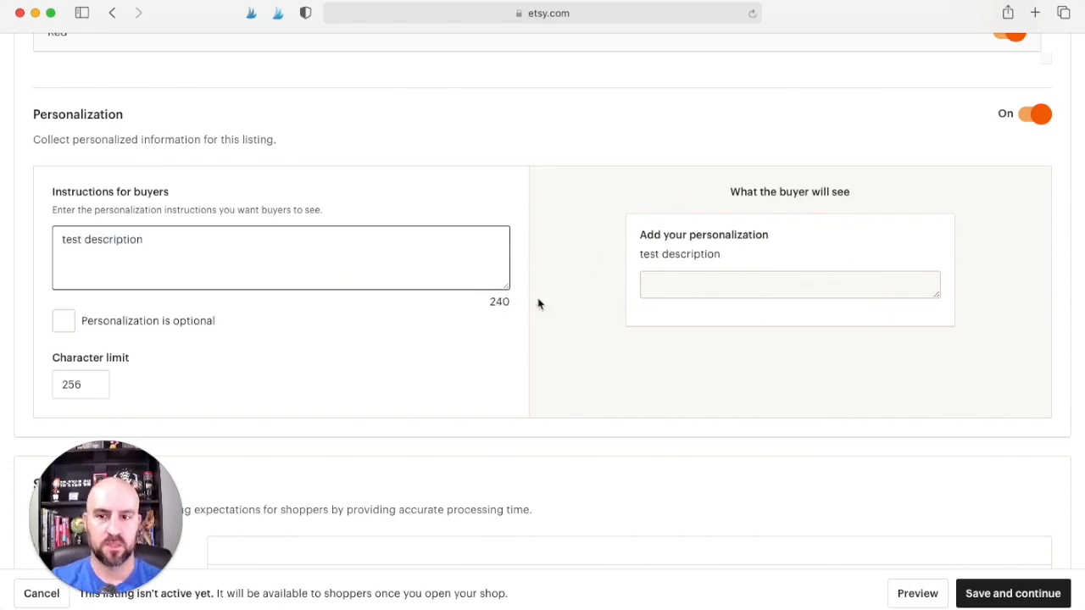
- Clear the personalization instructions for buyers and turn personalization off for the listing
scroll(594, 303, "down", 2)
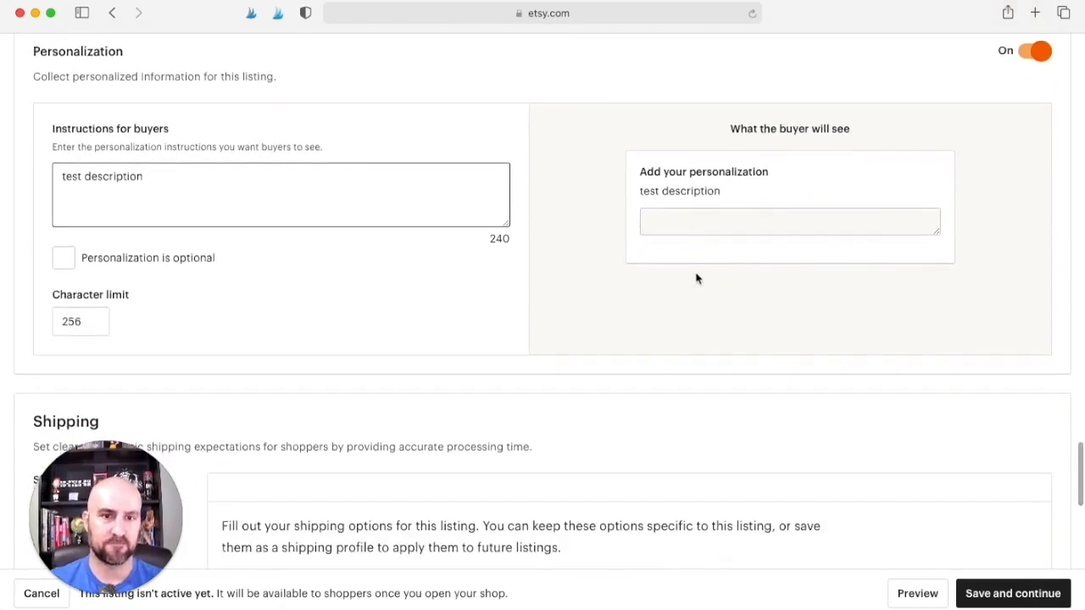
left_click(145, 180)
scroll(160, 180, "down", 1)
key("super+a")
key("BackSpace")
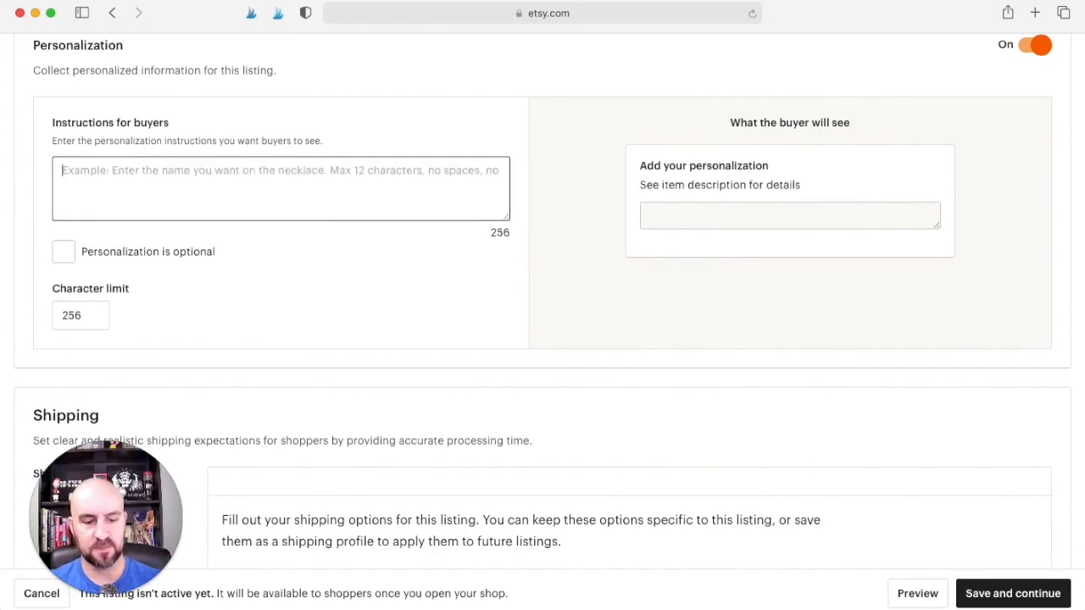
left_click(1041, 45)
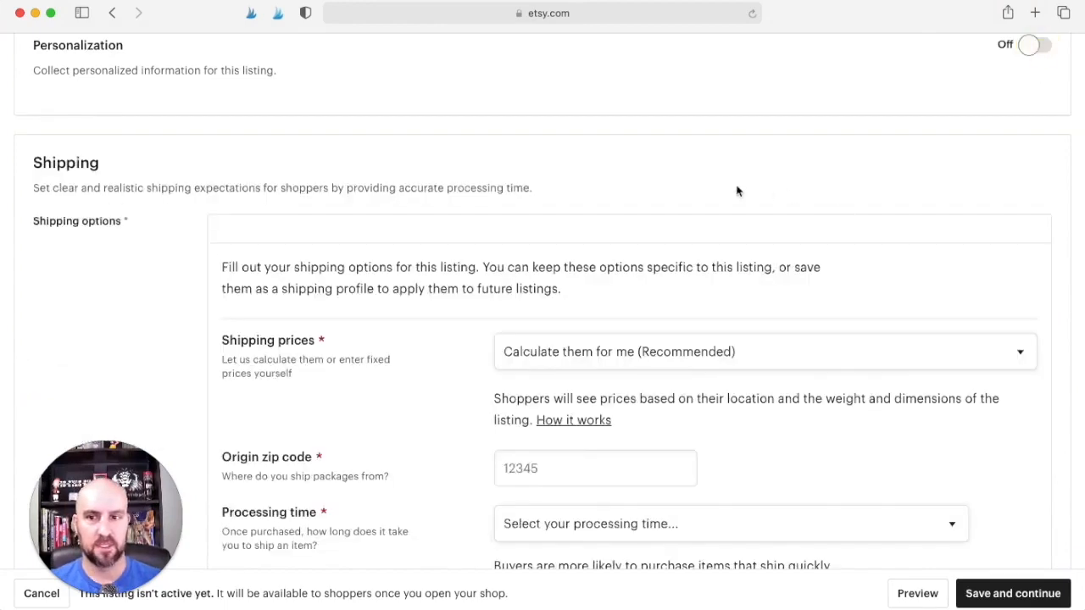
- Try manually entered fixed prices for shipping, and return the shipping prices to "Calculate them for me (Recommended)"
scroll(737, 190, "down", 2)
scroll(714, 187, "up", 4)
scroll(715, 189, "down", 1)
scroll(711, 193, "down", 3)
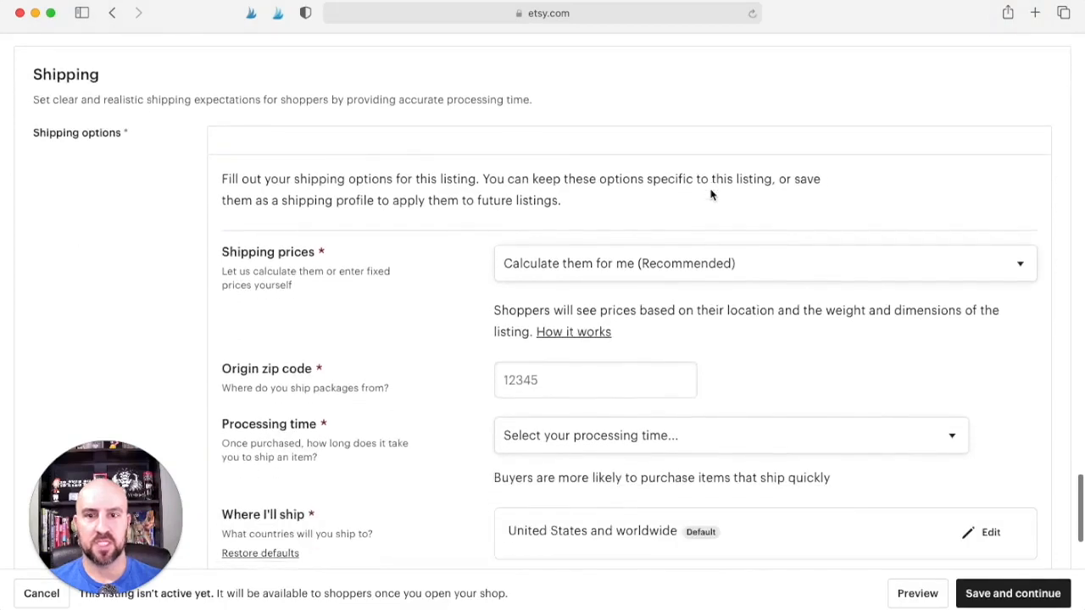
scroll(710, 194, "down", 2)
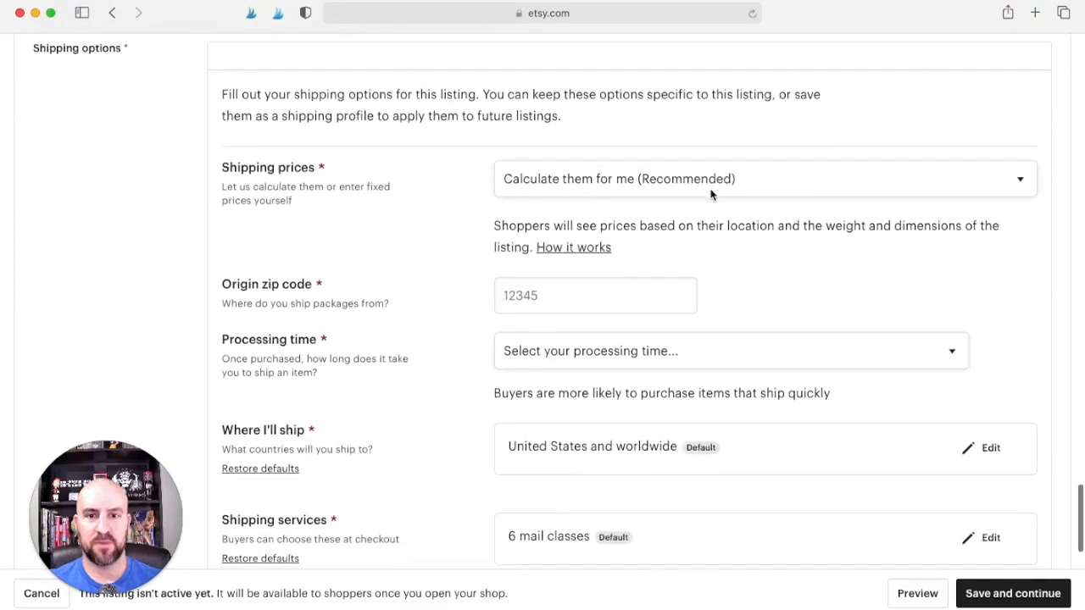
left_click(583, 188)
left_click(583, 187)
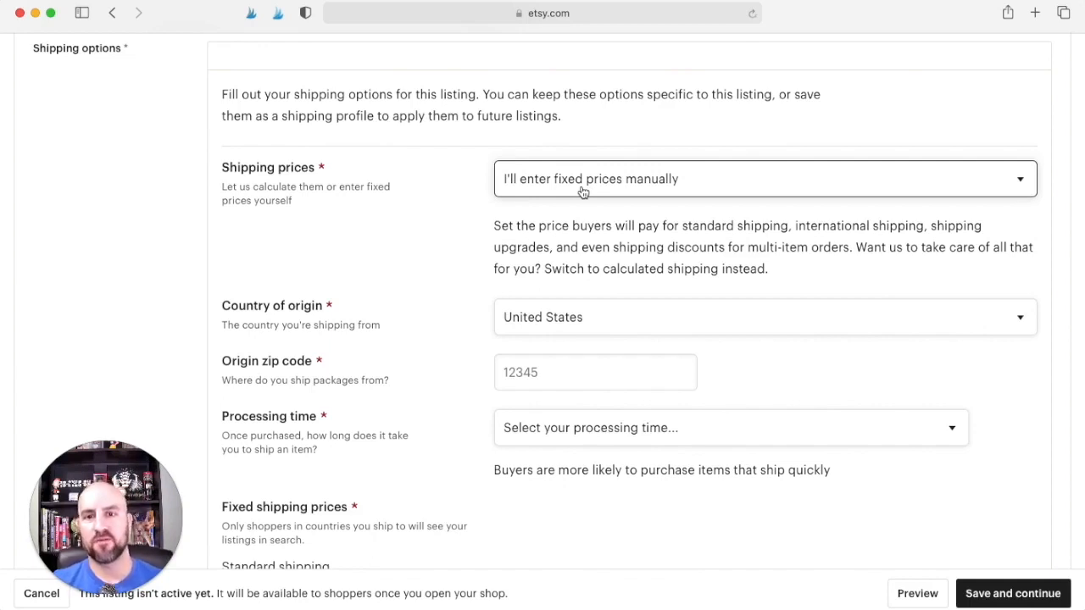
left_click(583, 193)
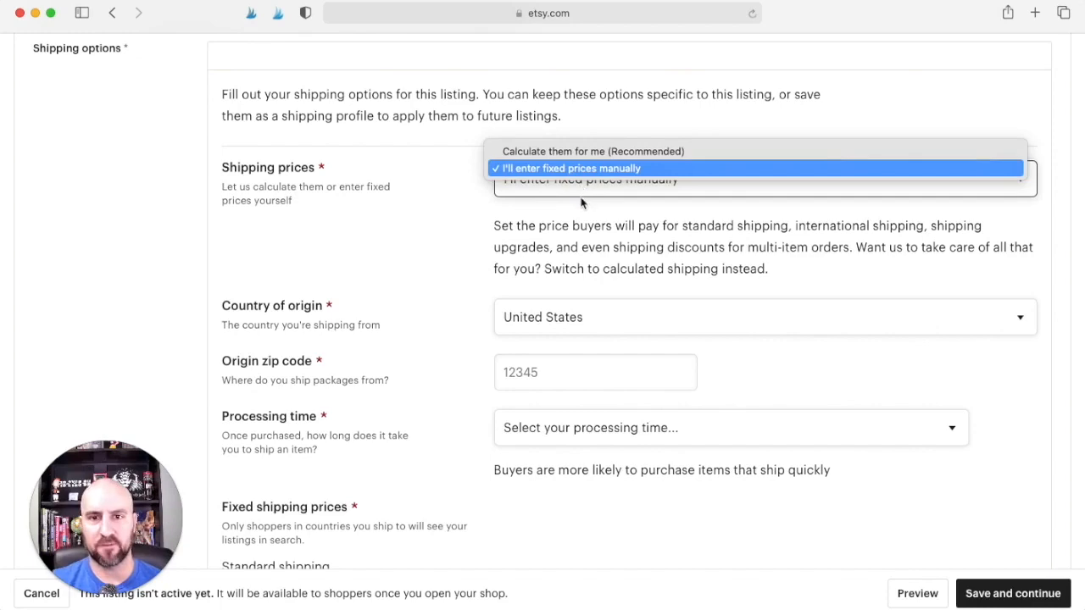
left_click(576, 151)
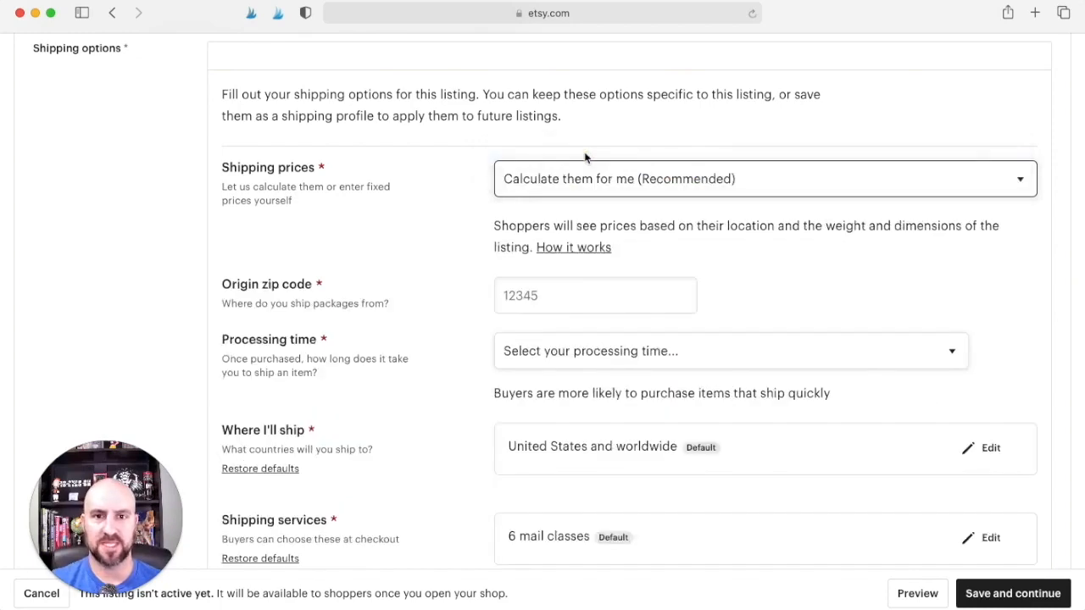
- Set the listing's processing time to 3-5 business days
scroll(565, 194, "down", 2)
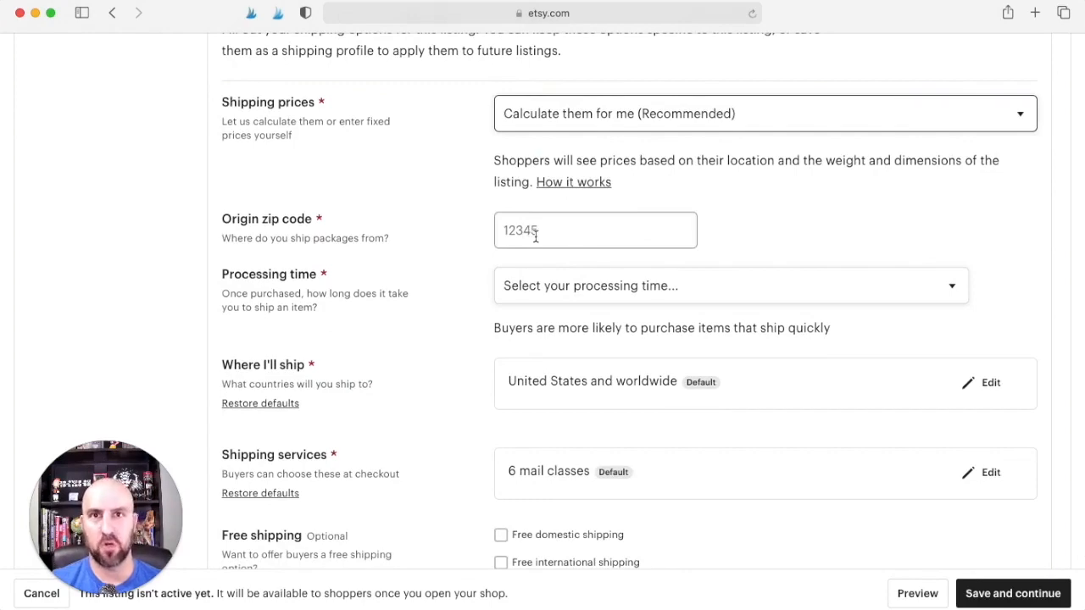
scroll(645, 186, "down", 3)
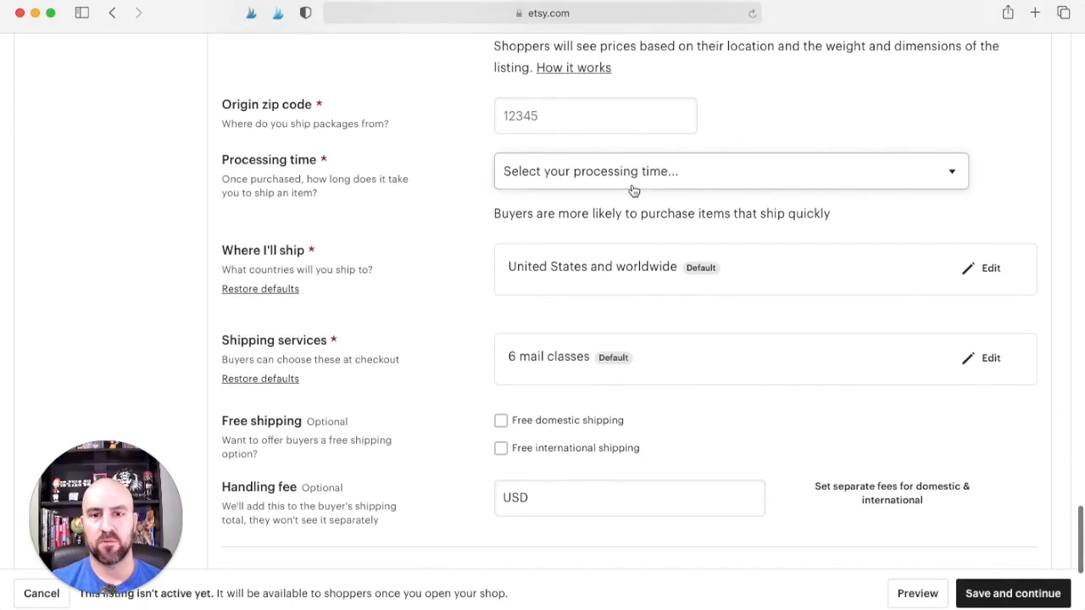
left_click(635, 176)
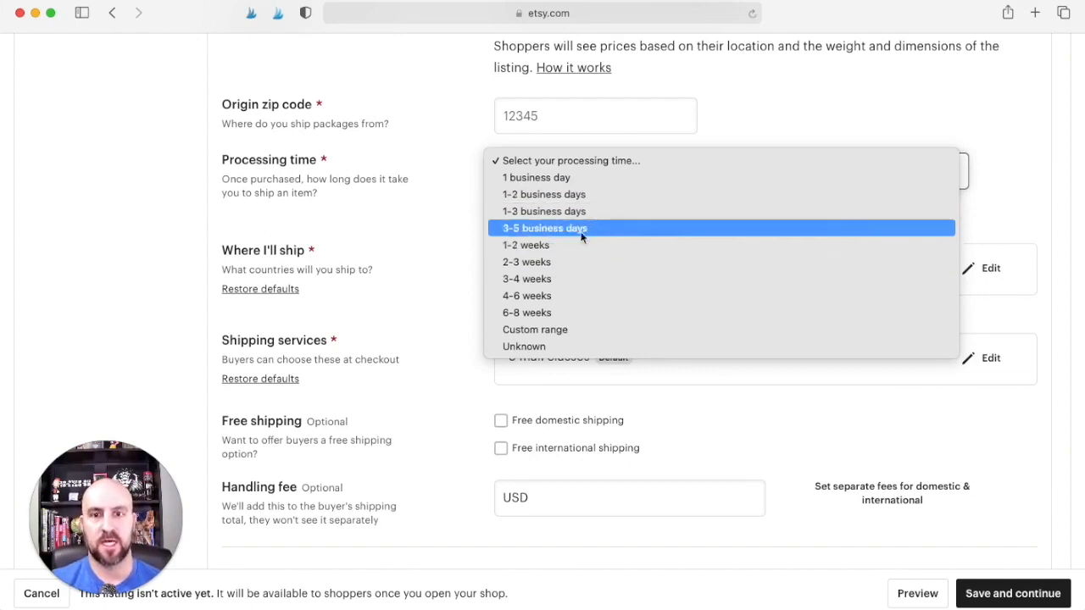
key("Escape")
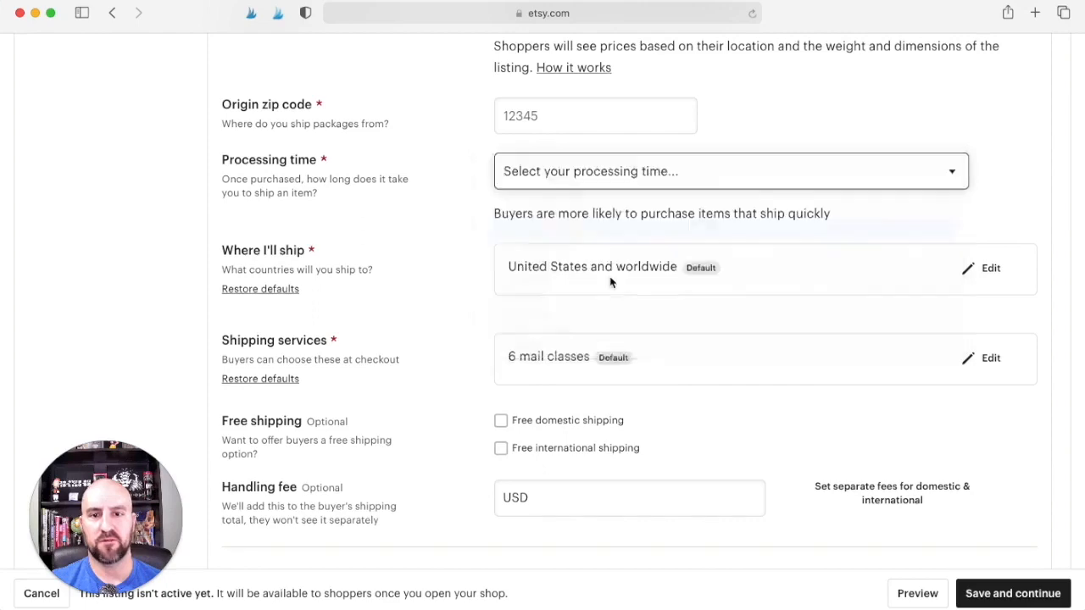
scroll(468, 182, "down", 2)
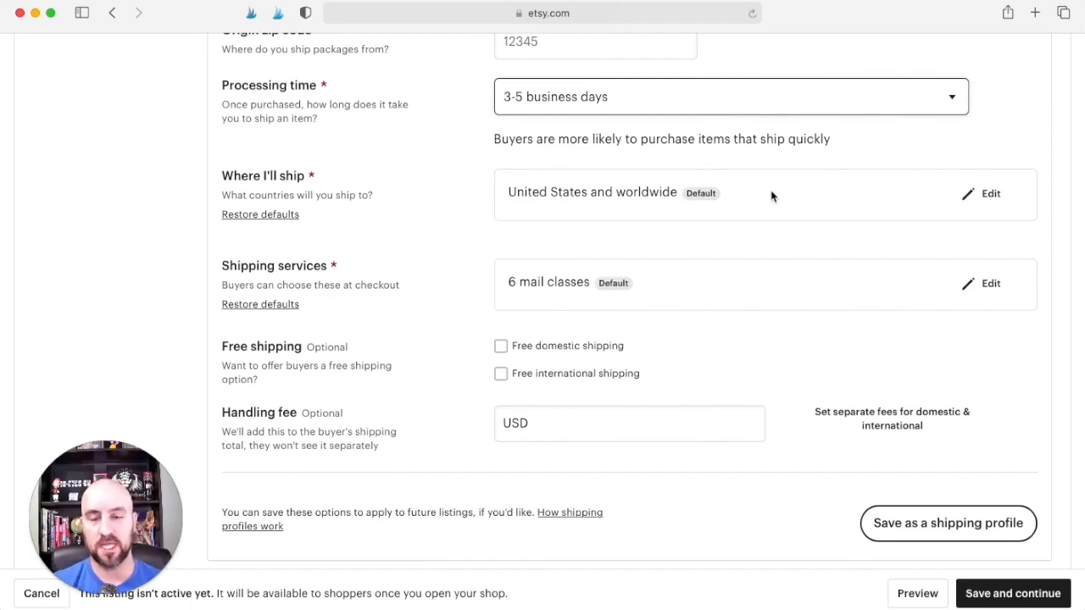
- Open the shipping services for editing and review the domestic and international mail classes offered to buyers
scroll(773, 195, "down", 3)
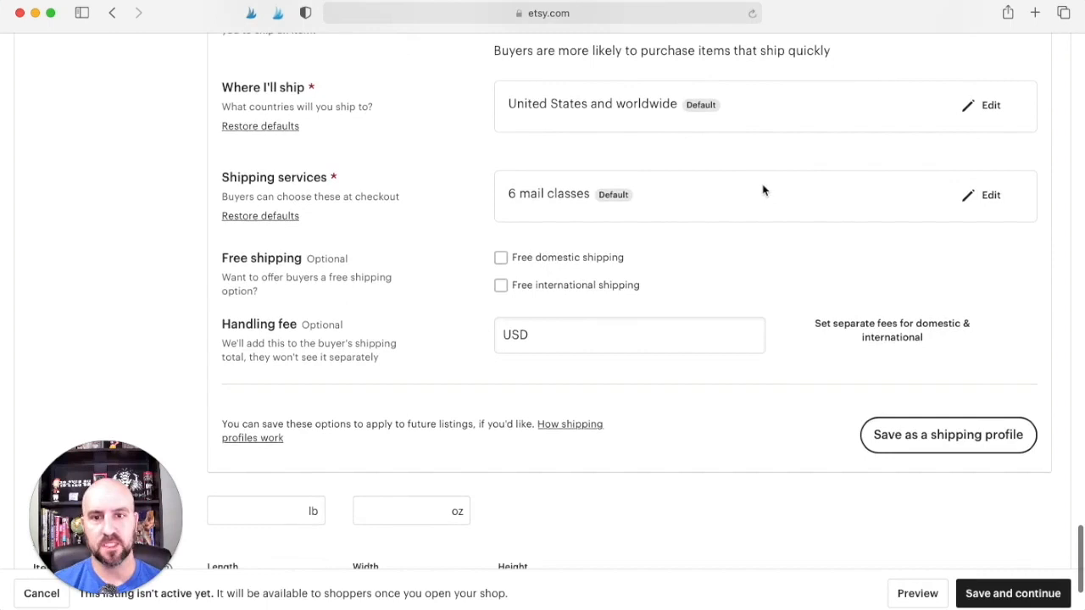
left_click(992, 196)
scroll(585, 269, "down", 1)
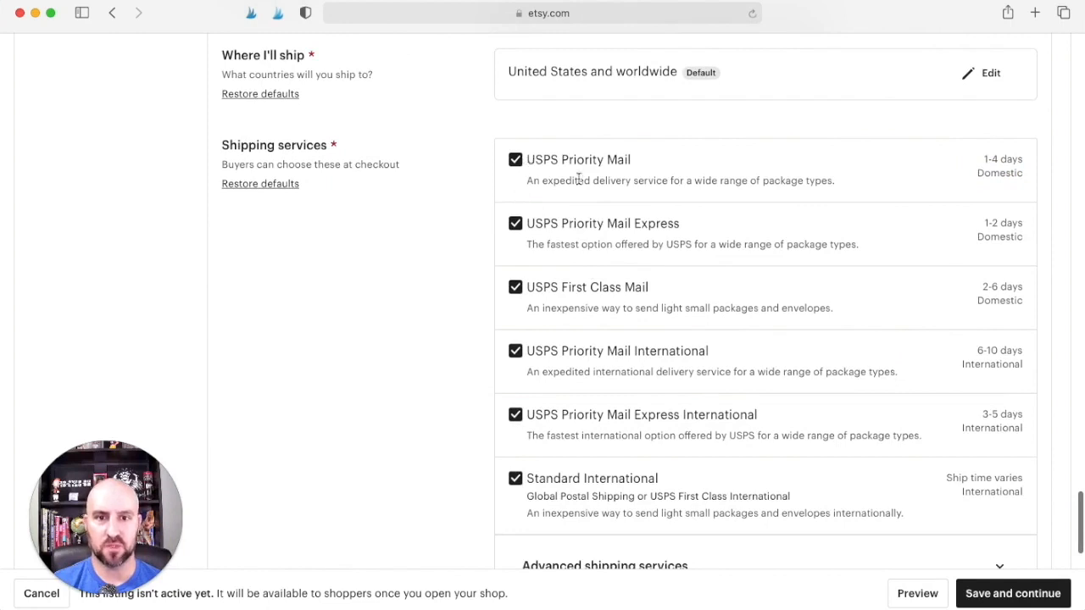
scroll(579, 179, "down", 1)
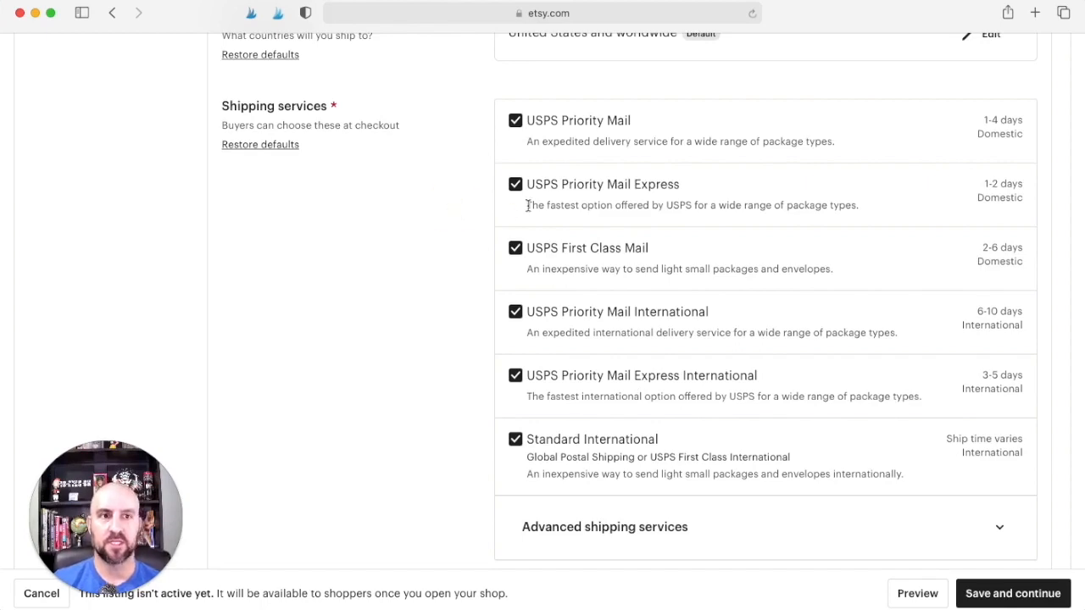
scroll(530, 205, "down", 3)
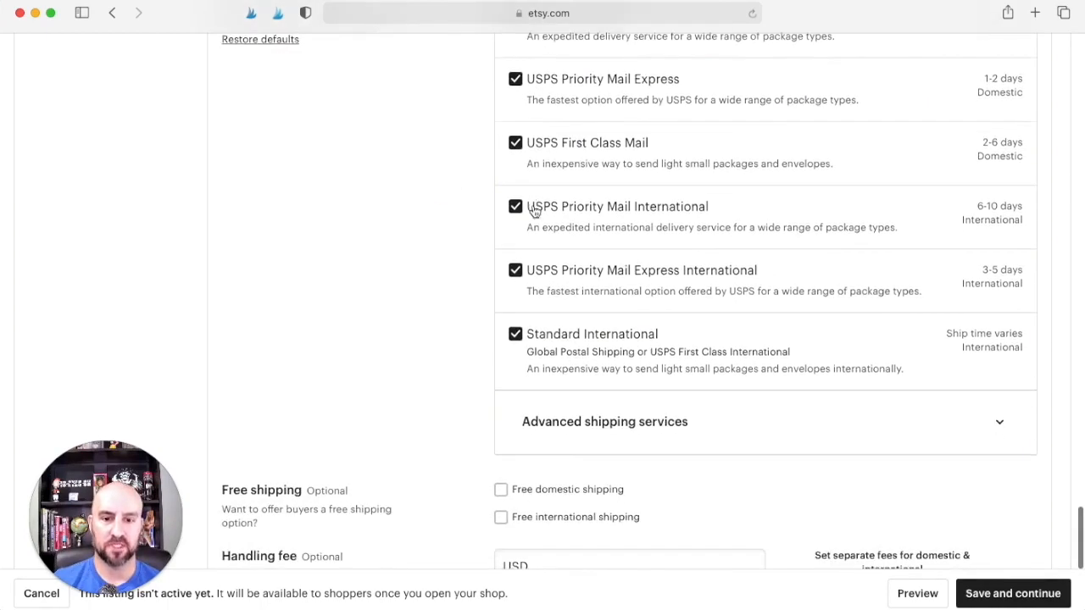
- Look over the free domestic and international shipping options and open the handling fee for editing
scroll(533, 210, "down", 5)
scroll(533, 211, "down", 2)
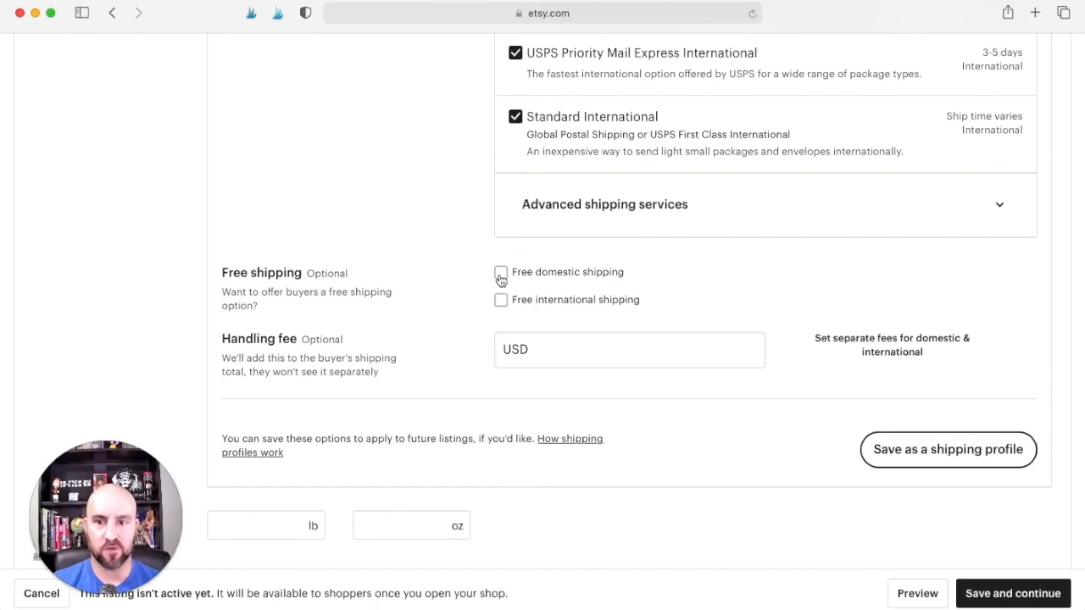
scroll(501, 279, "down", 2)
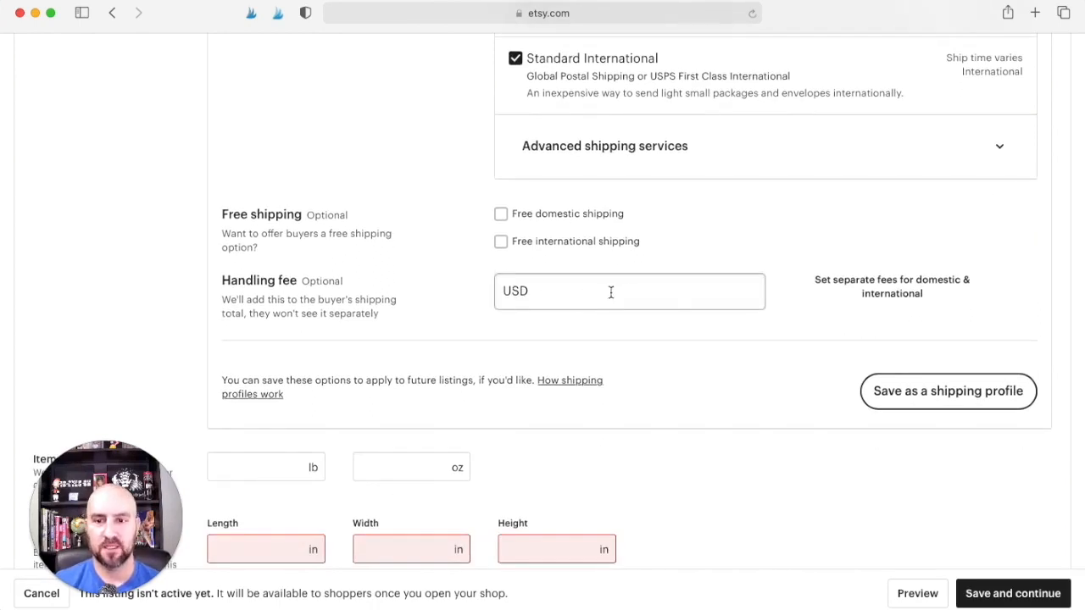
left_click(682, 299)
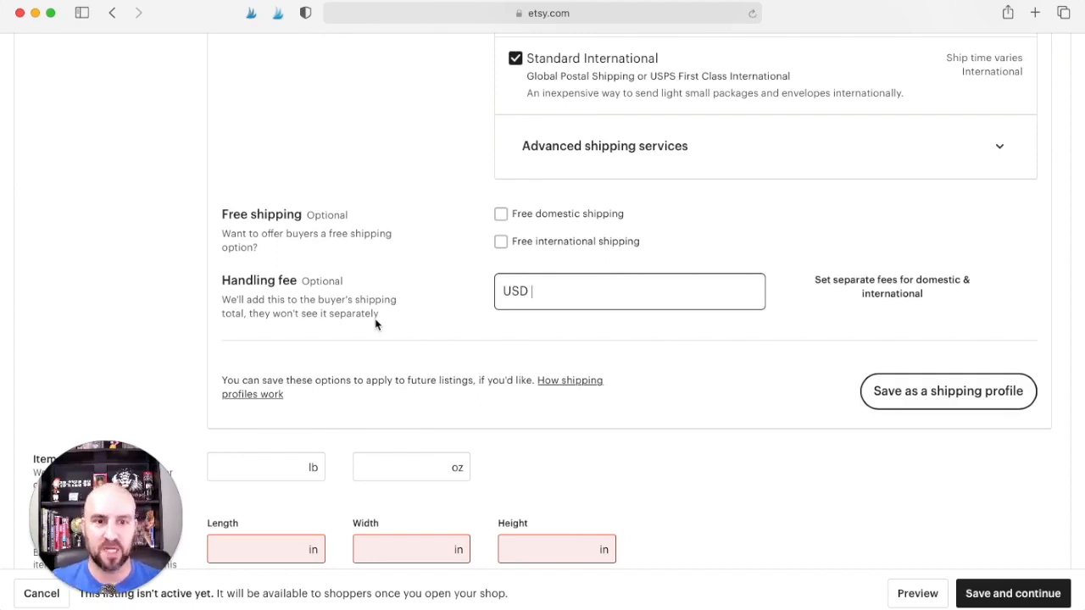
scroll(491, 362, "down", 4)
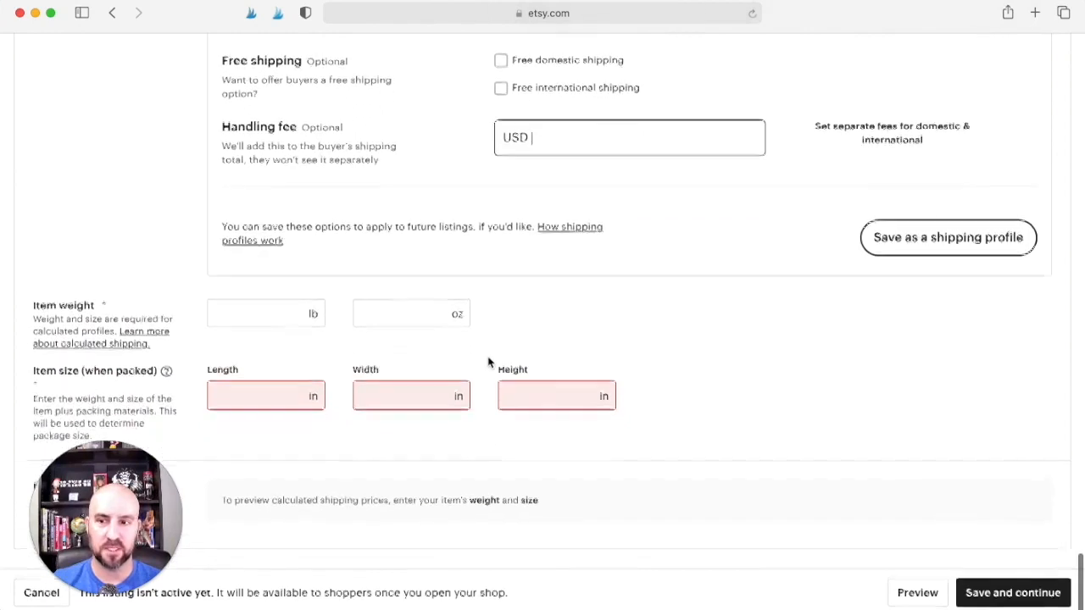
- Set the packed item size to 12 in length, 9 in width and 1 in height
mouse_move(263, 398)
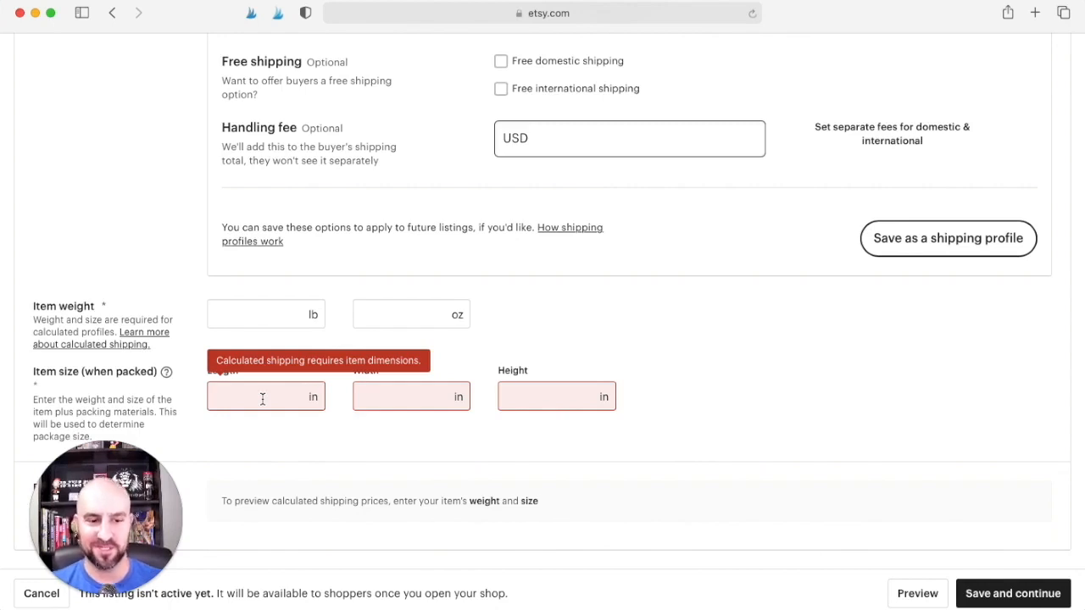
left_click(259, 396)
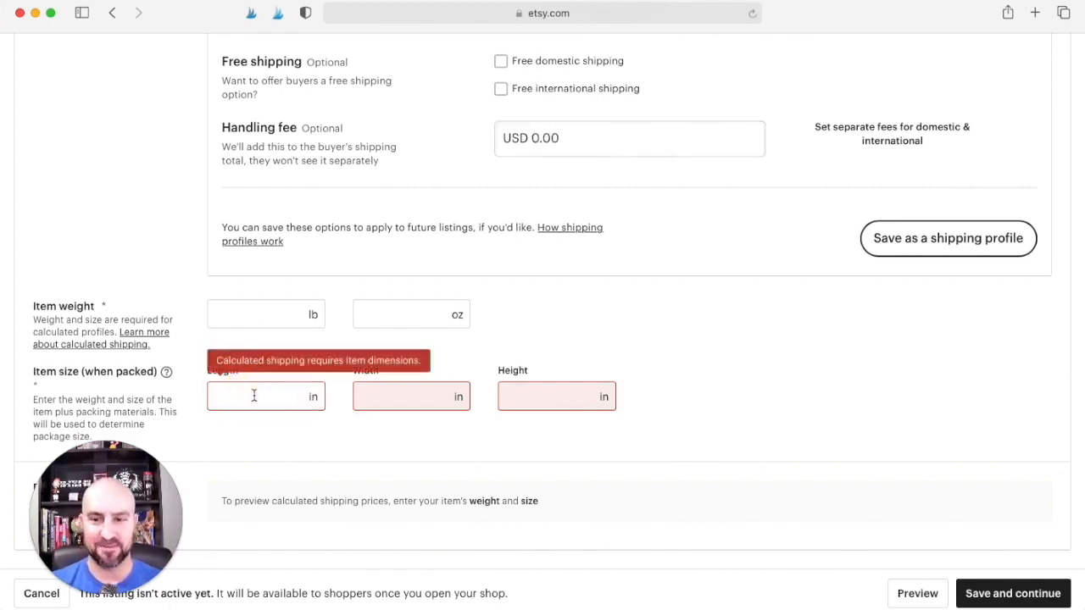
type("12")
left_click(366, 403)
type("9")
left_click(516, 400)
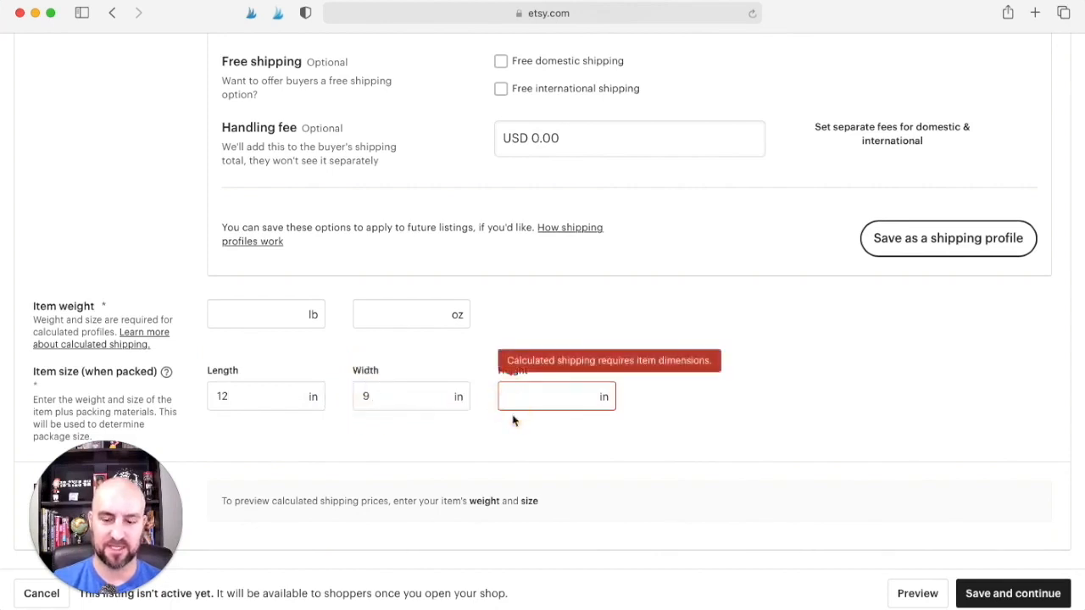
type("1")
- Set the item weight to 10 oz and check the shipping price preview for a buyer in Chicago
left_click(407, 315)
type("1")
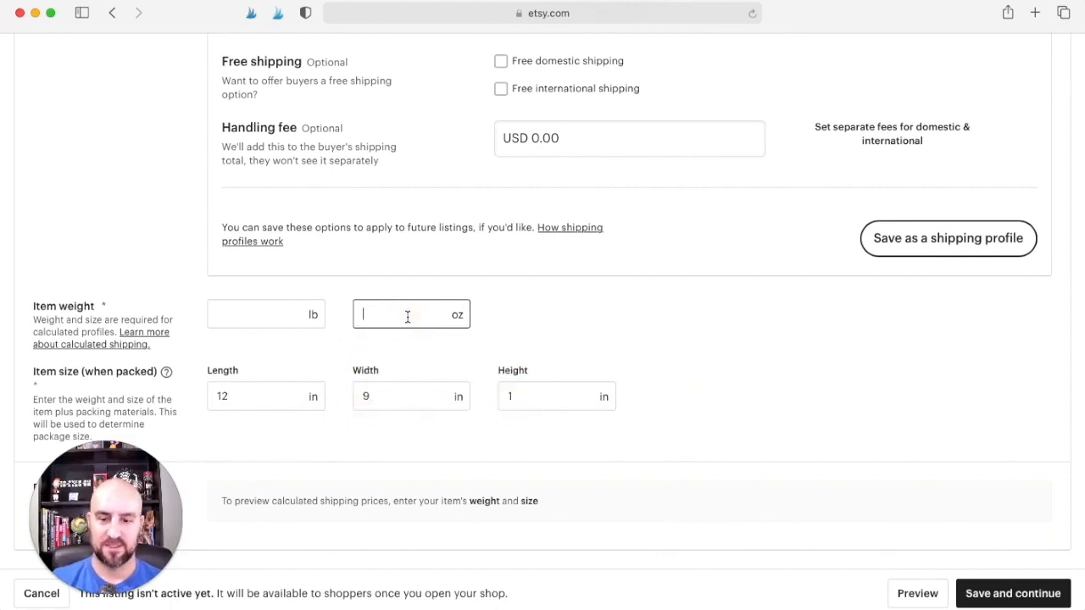
type("0")
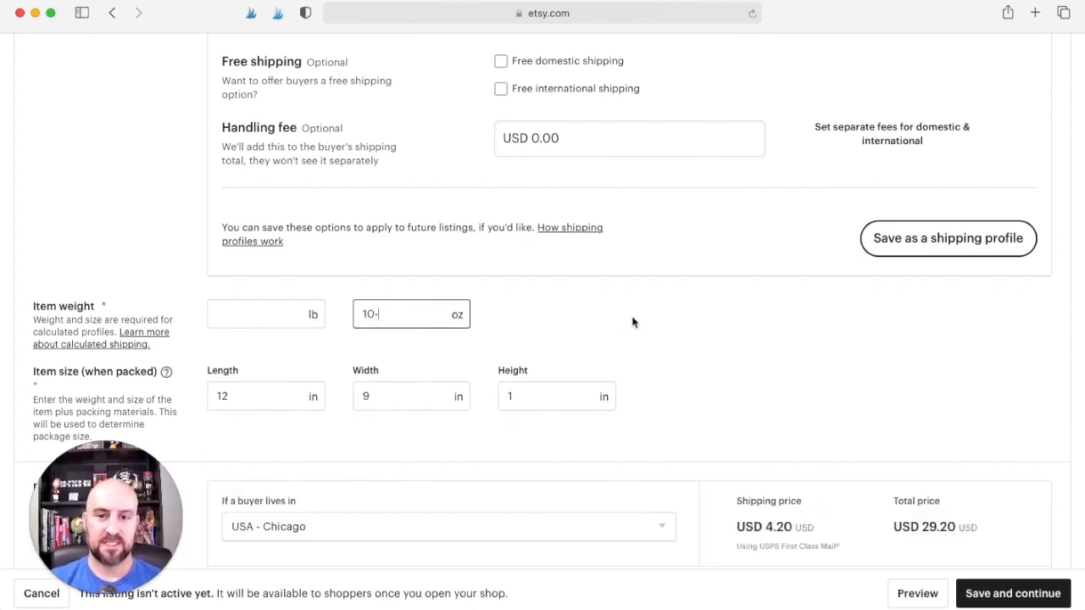
left_click(633, 317)
scroll(669, 337, "down", 1)
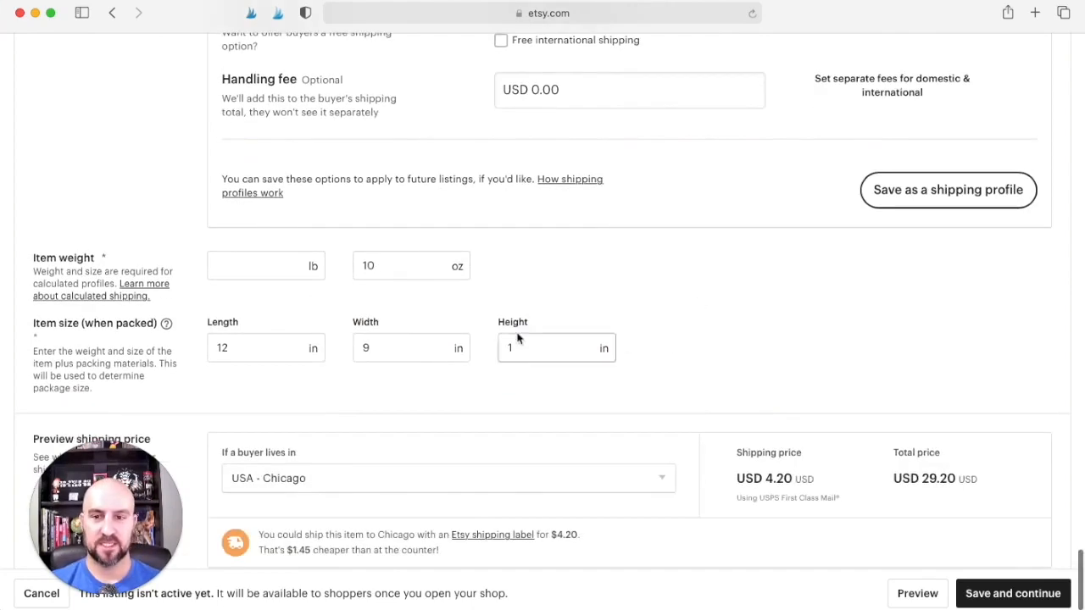
scroll(560, 379, "down", 1)
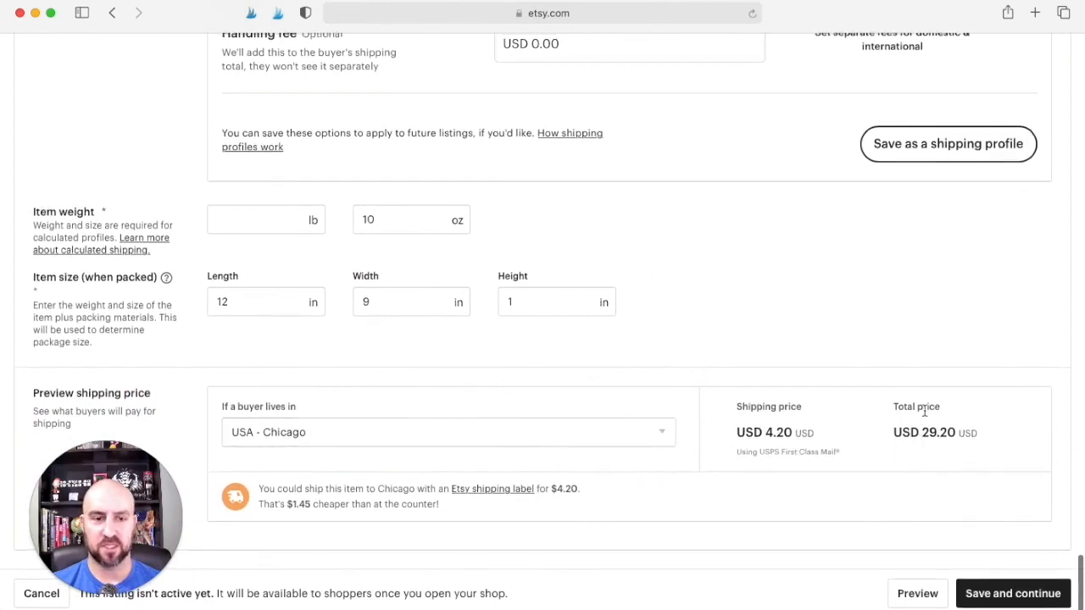
- Preview the shipping price for a buyer who lives in Australia
scroll(925, 420, "up", 1)
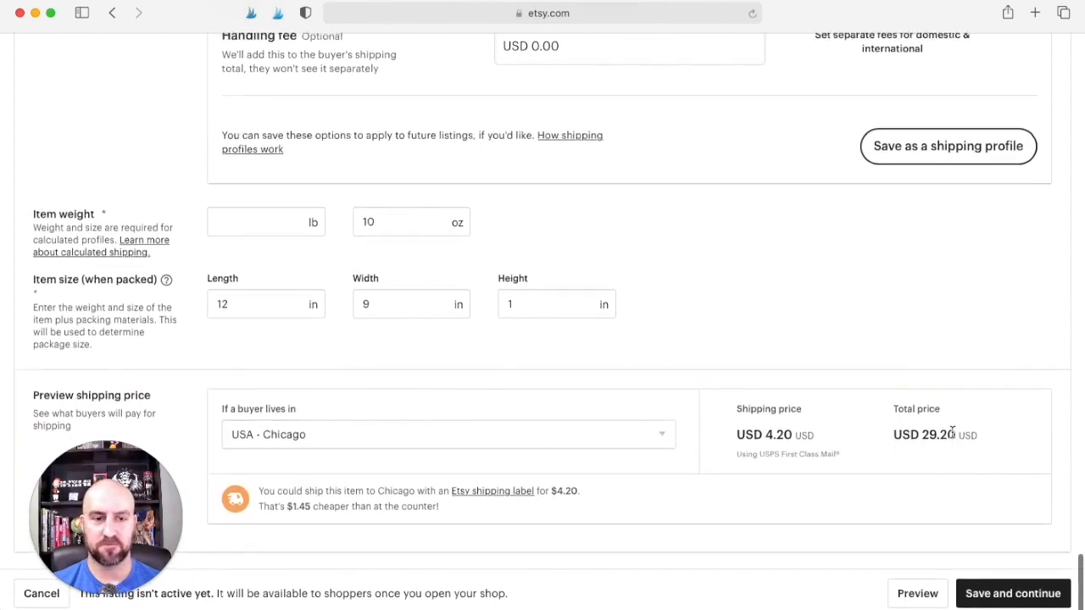
left_click(418, 441)
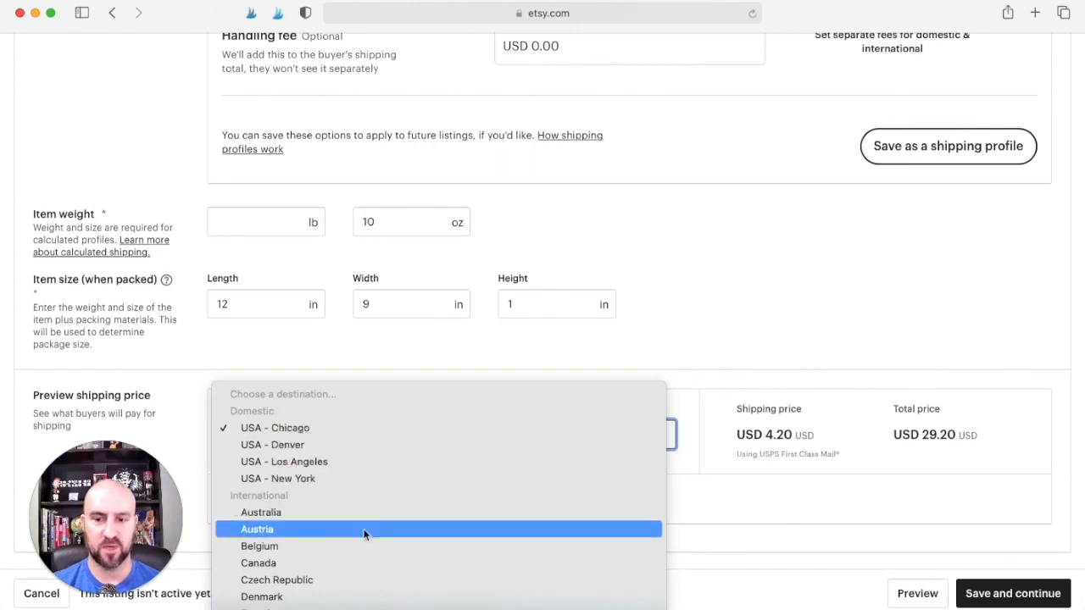
left_click(440, 519)
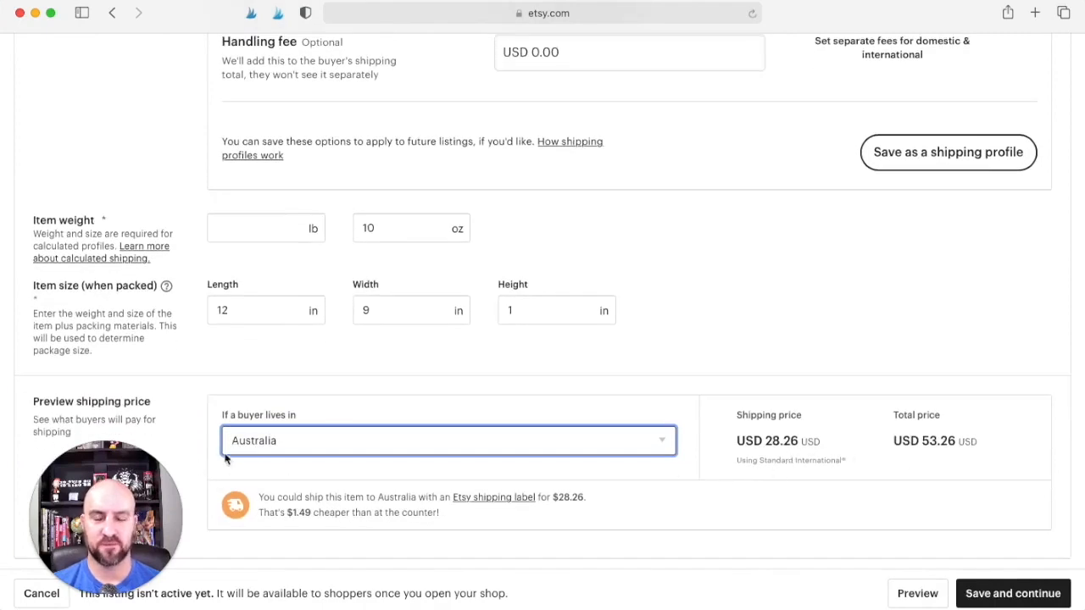
scroll(347, 418, "down", 1)
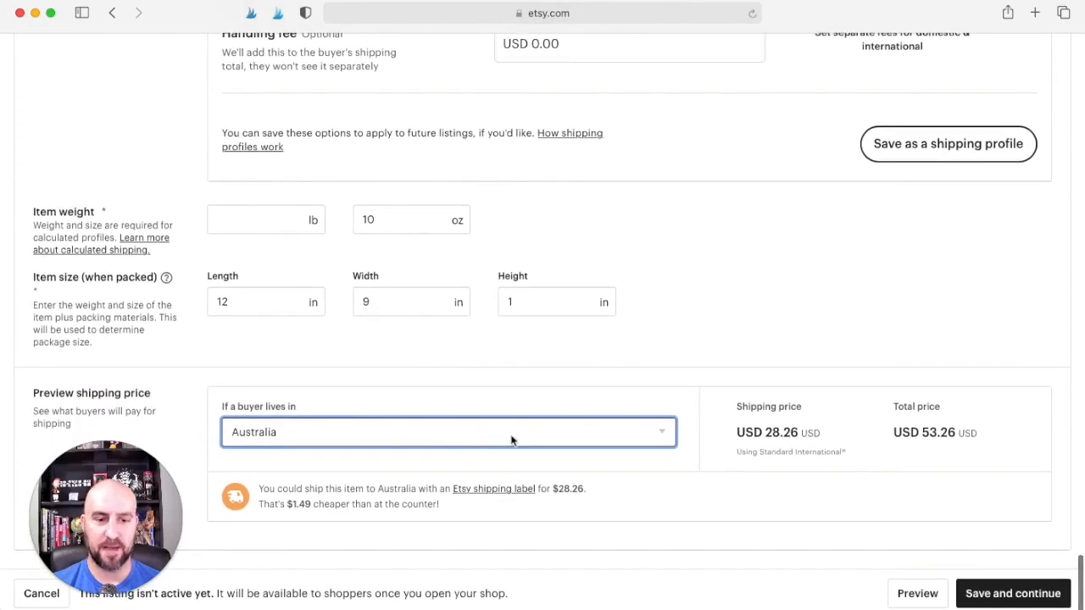
- Fill in the required origin zip code in the shipping options and open the listing preview
left_click(921, 596)
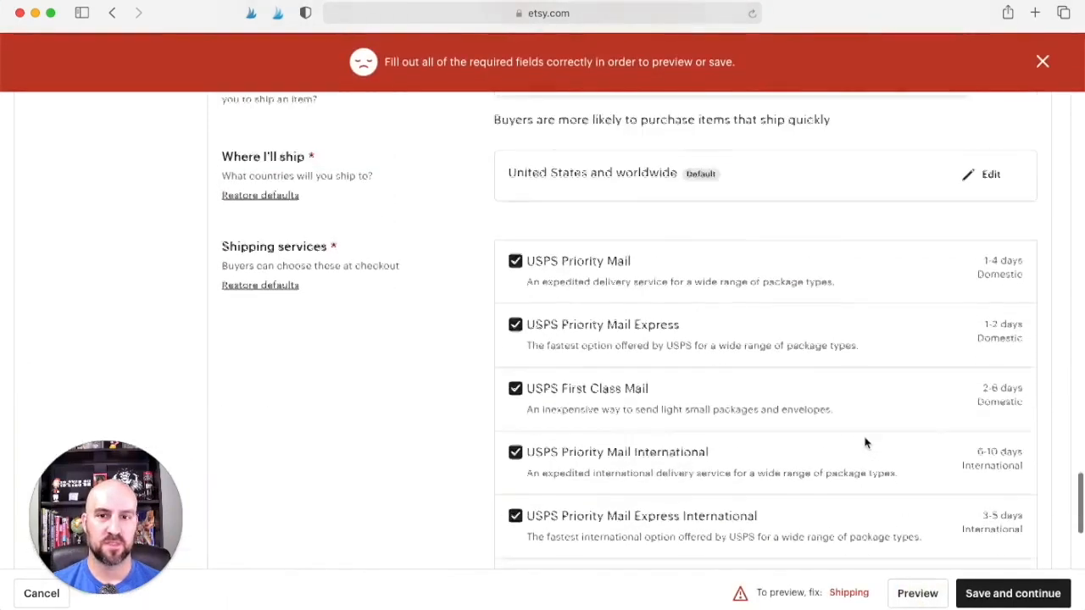
left_click(601, 469)
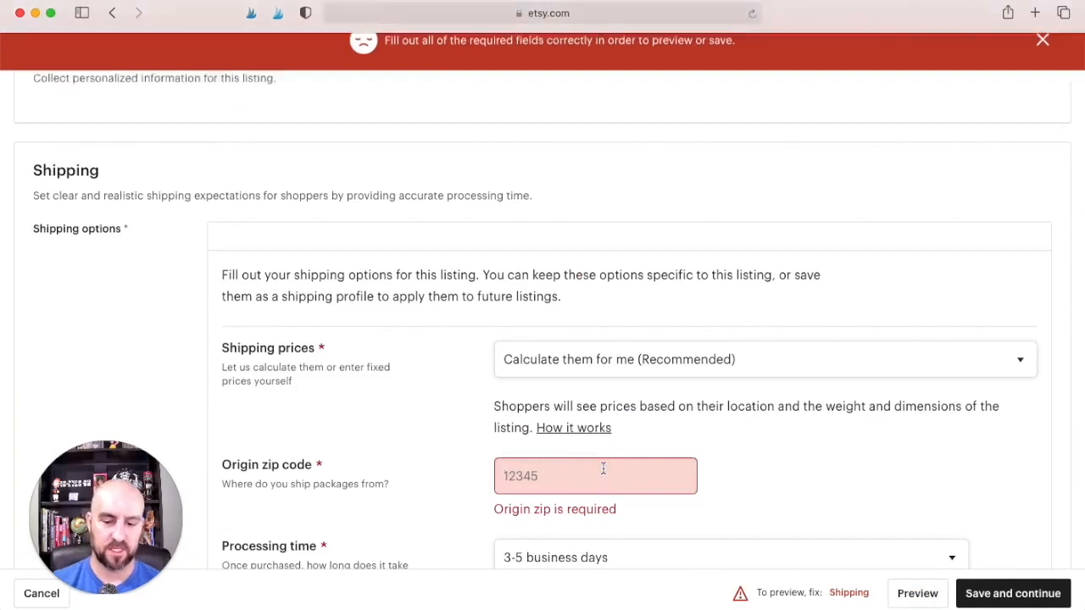
type("17024")
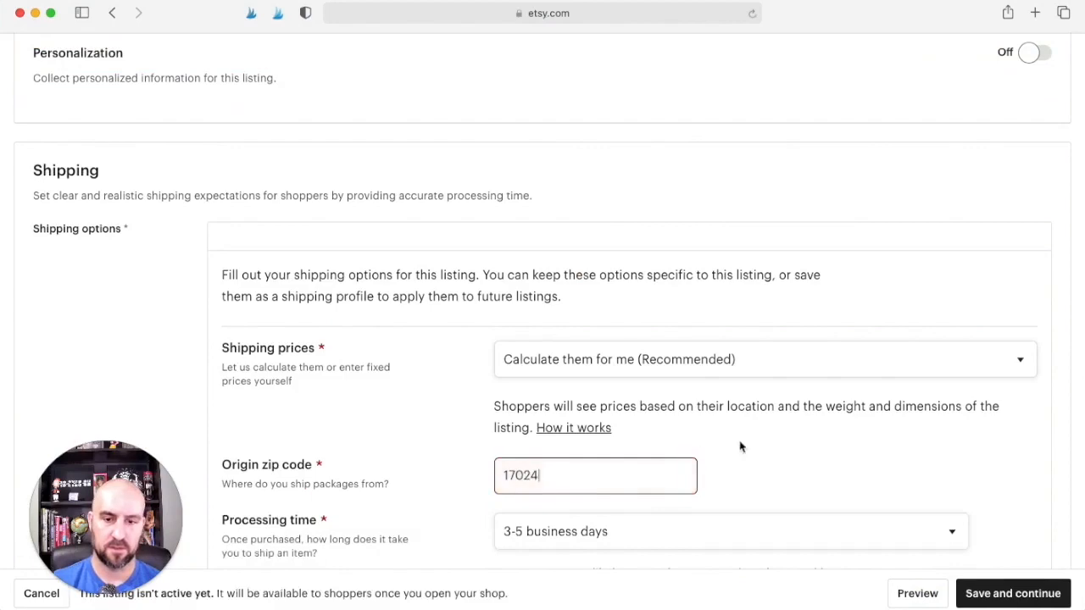
scroll(746, 449, "down", 12)
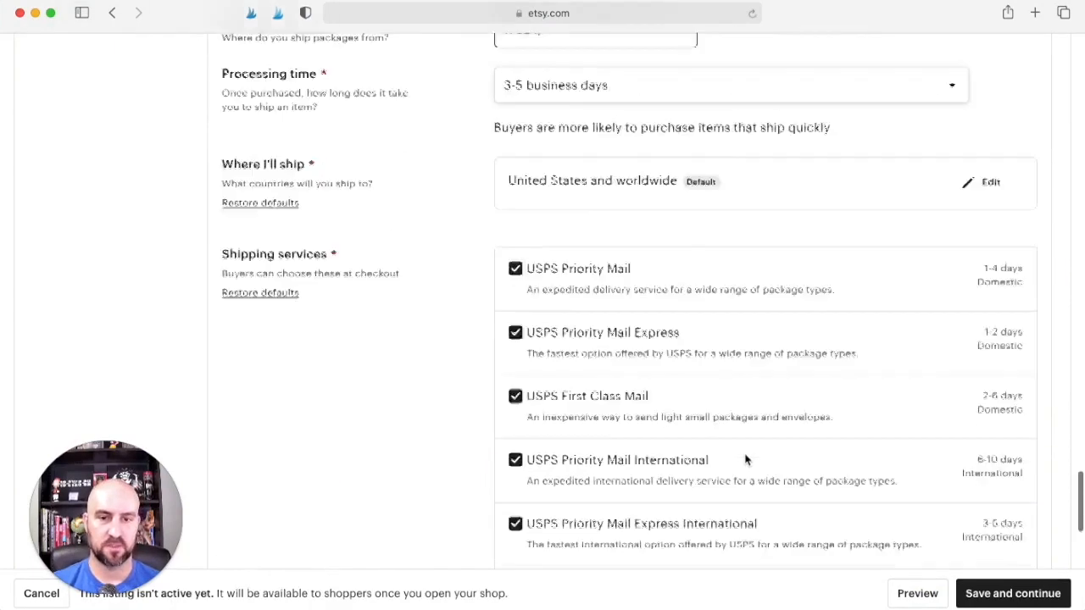
left_click(918, 595)
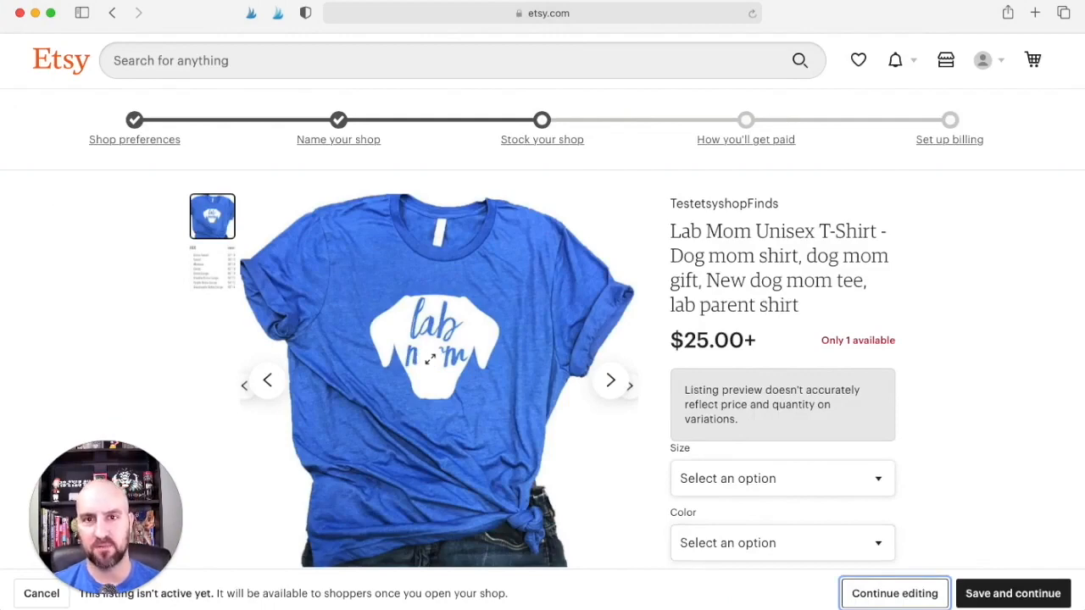
- Look over the listing preview, check the size options and choose Red as the color
scroll(426, 347, "down", 2)
scroll(880, 239, "down", 3)
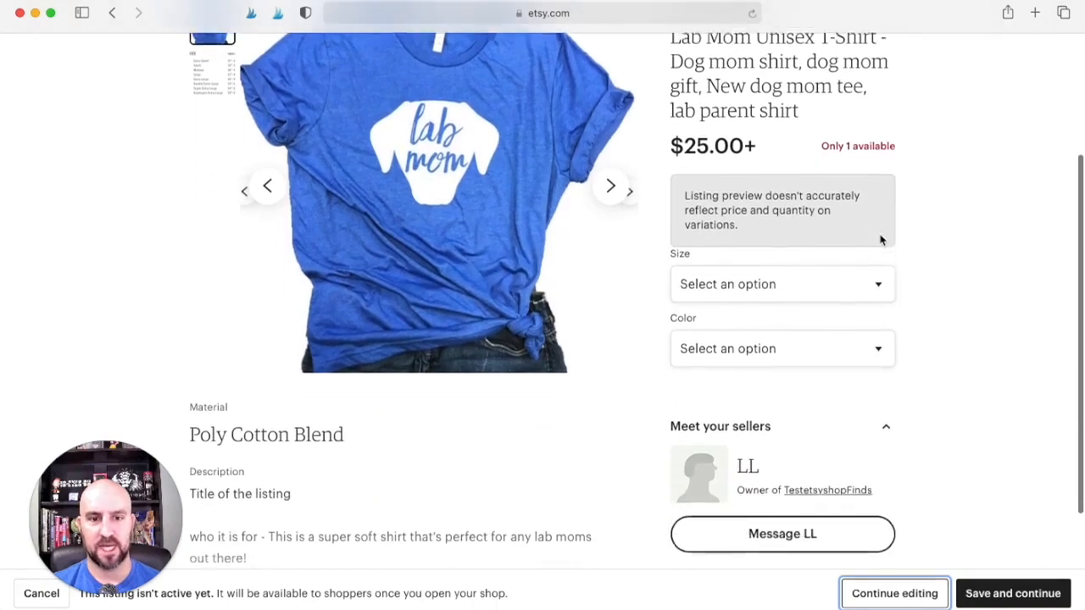
scroll(763, 241, "down", 2)
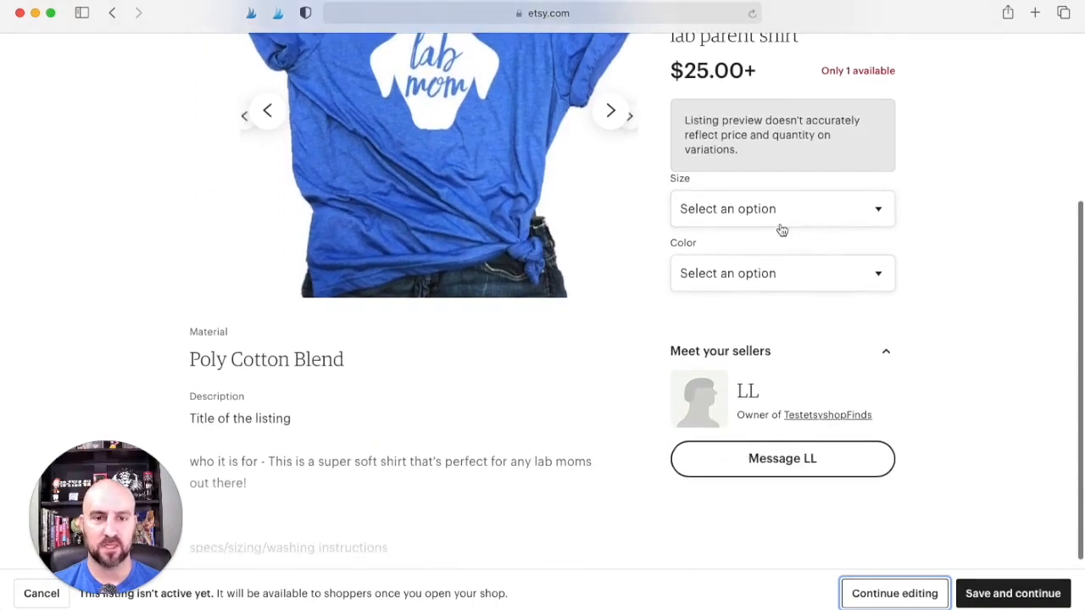
left_click(793, 210)
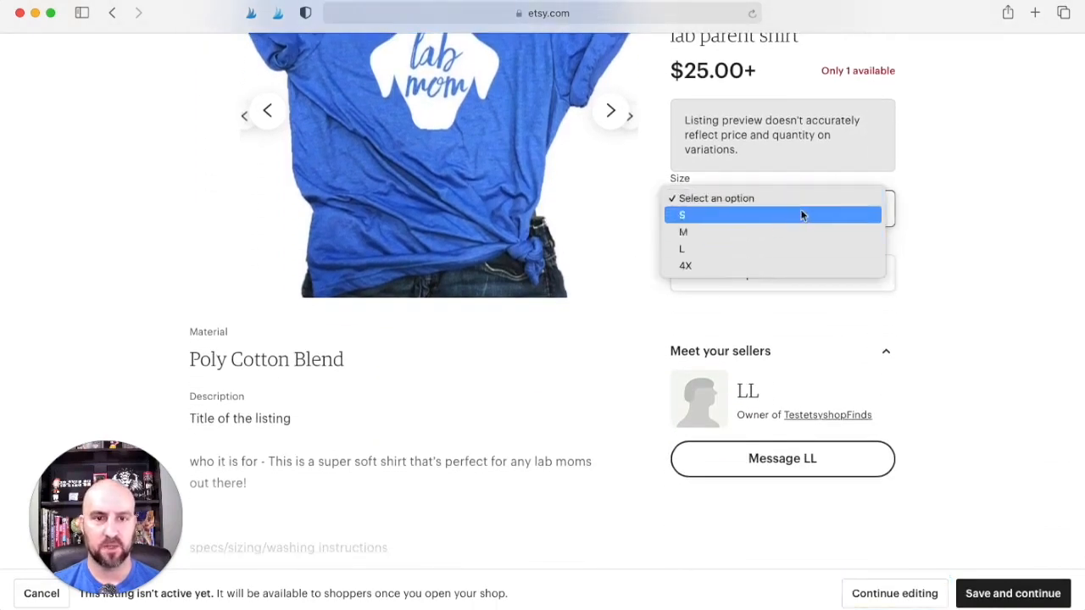
left_click(969, 194)
left_click(852, 274)
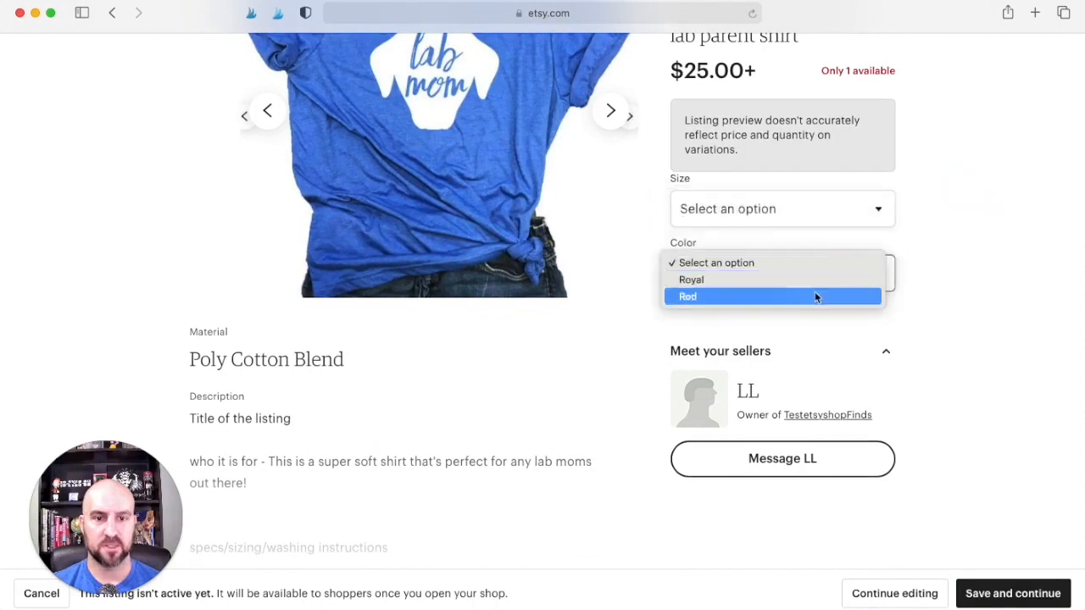
left_click(812, 297)
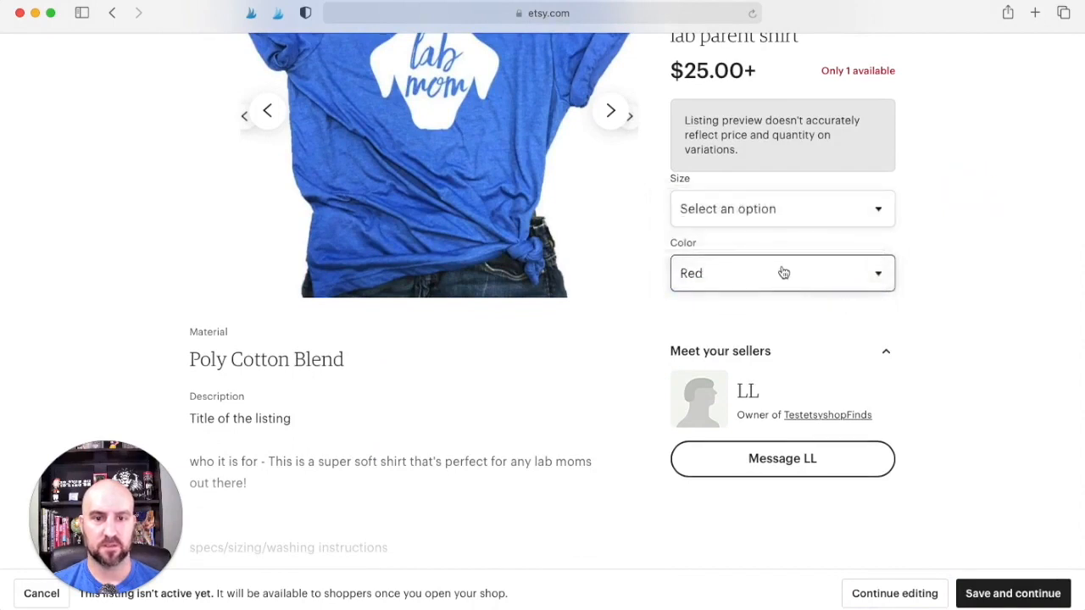
- Try sizes S and 4X in the listing preview to check the displayed price
left_click(782, 218)
left_click(767, 219)
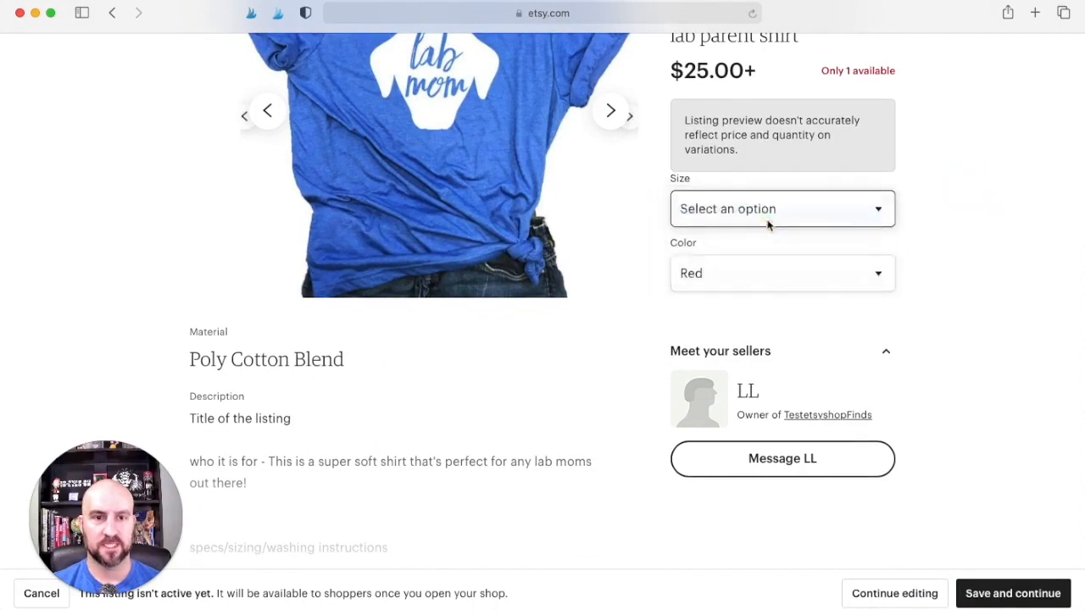
scroll(615, 206, "up", 2)
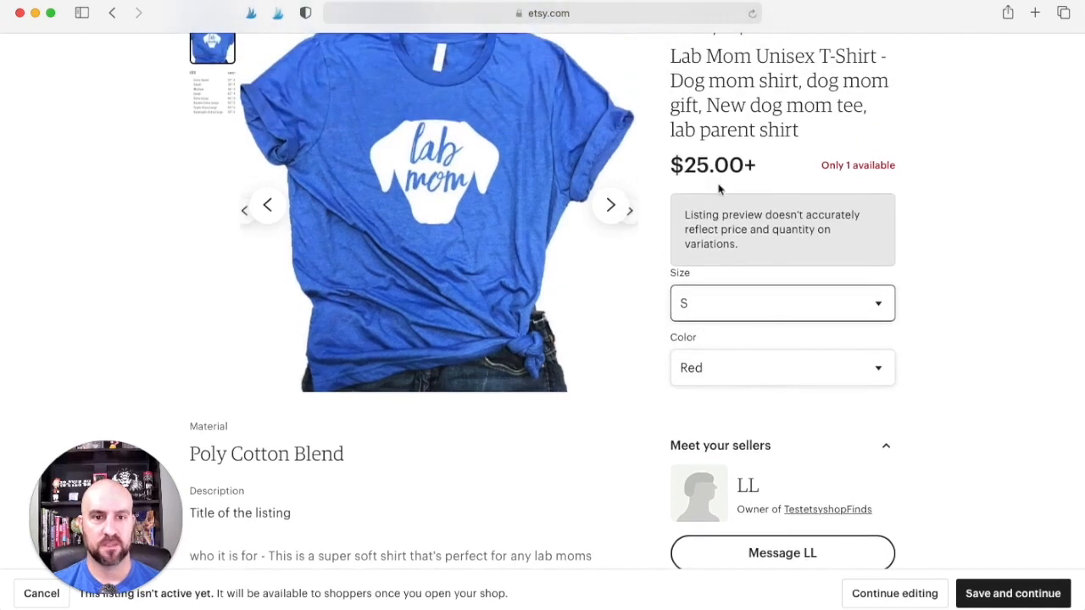
left_click(765, 312)
left_click(754, 338)
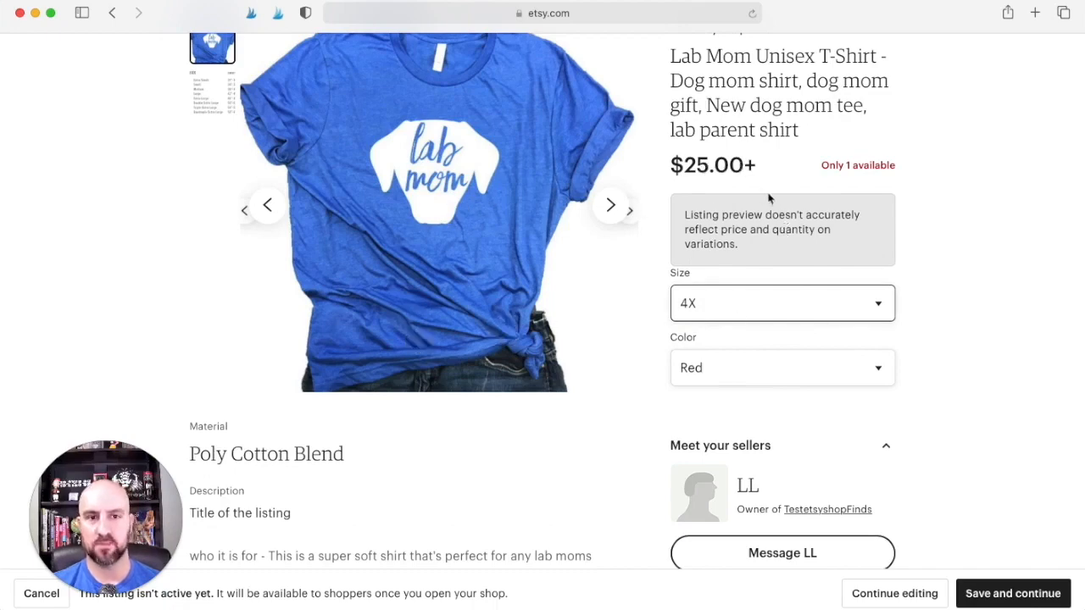
- Review the material in the listing preview and expand the description to read its full text
scroll(707, 227, "down", 1)
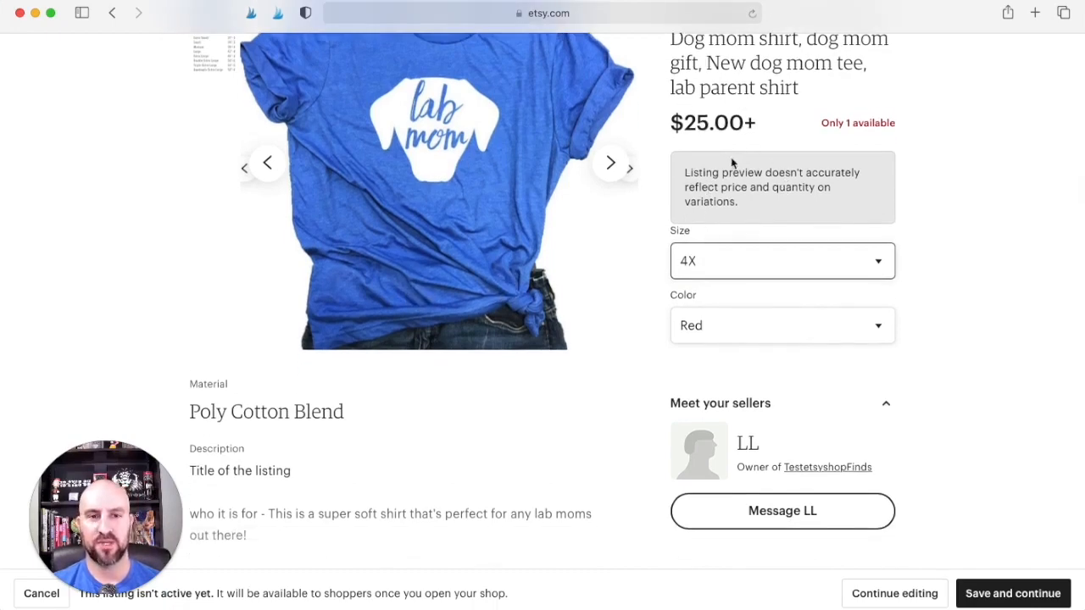
scroll(732, 162, "down", 3)
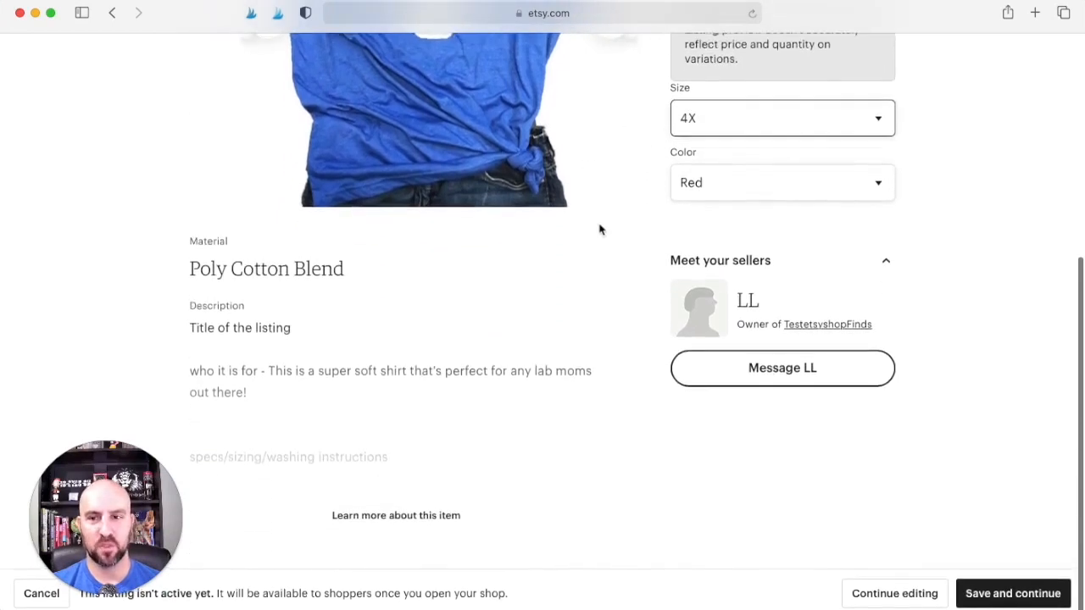
left_click_drag(348, 267, 218, 267)
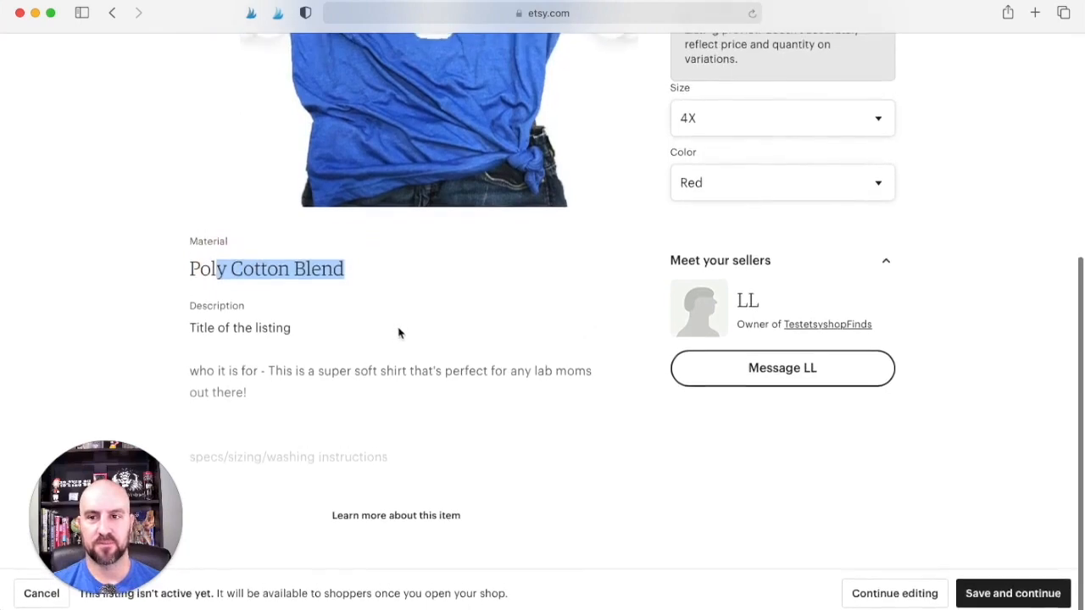
left_click(356, 513)
scroll(322, 423, "down", 2)
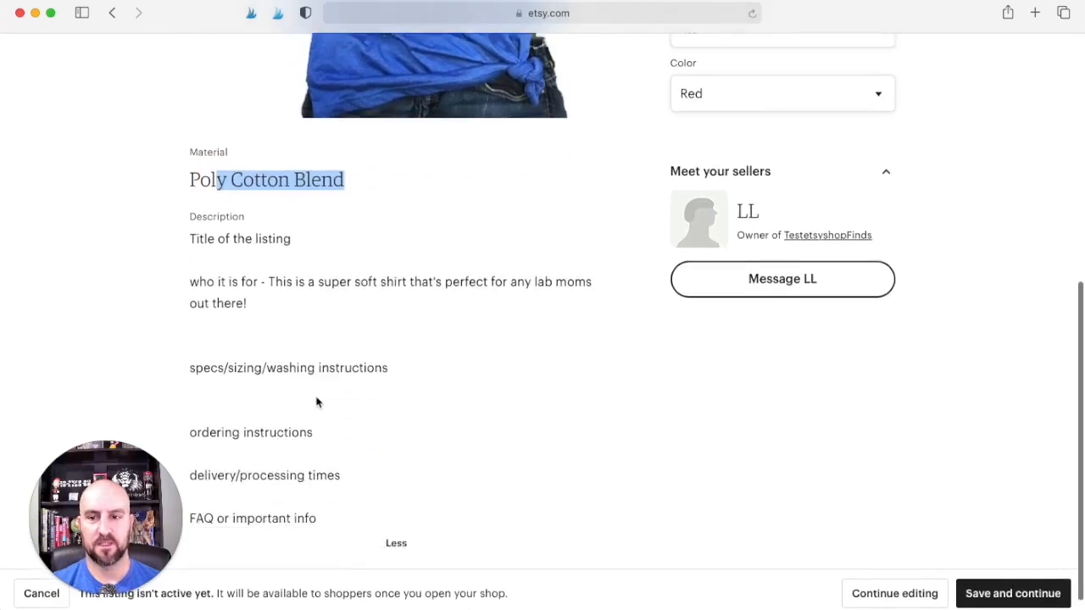
scroll(663, 259, "down", 1)
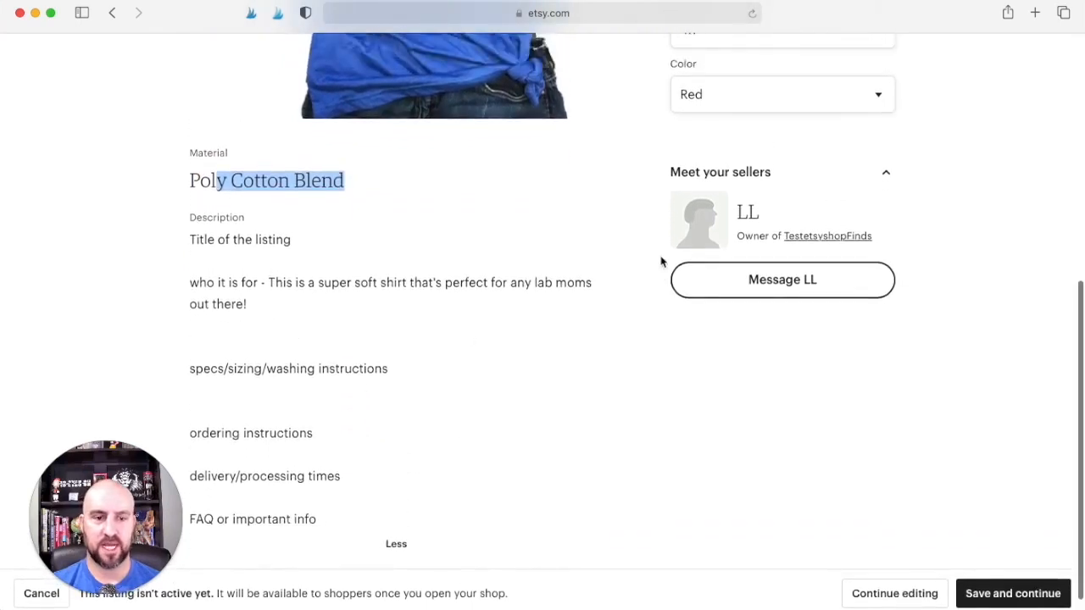
scroll(666, 254, "up", 6)
scroll(668, 274, "down", 2)
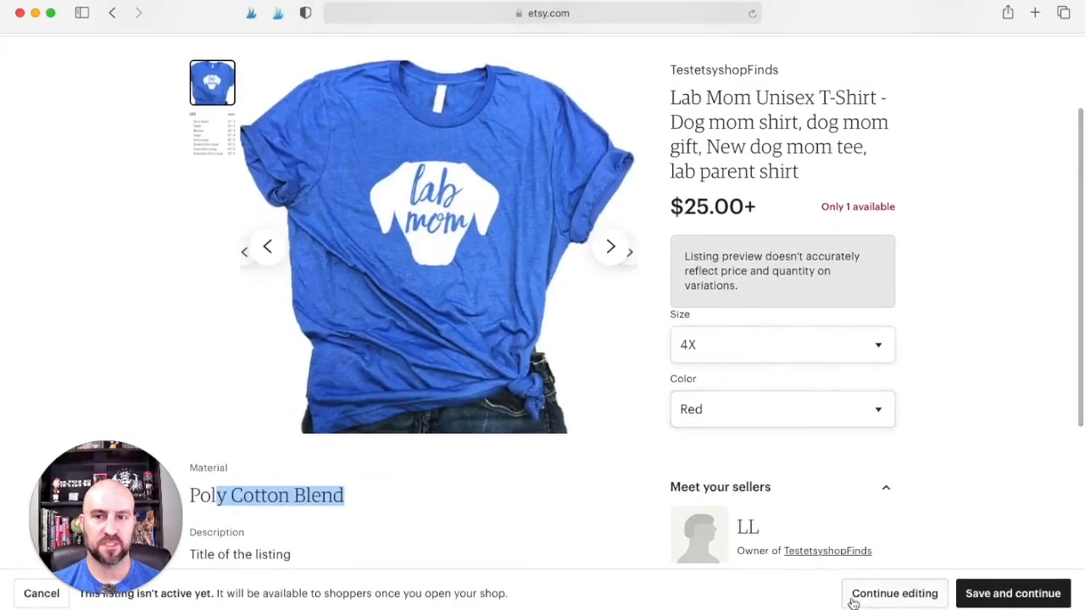
- Return to editing the listing and look over its photos, video section and listing details
left_click(887, 591)
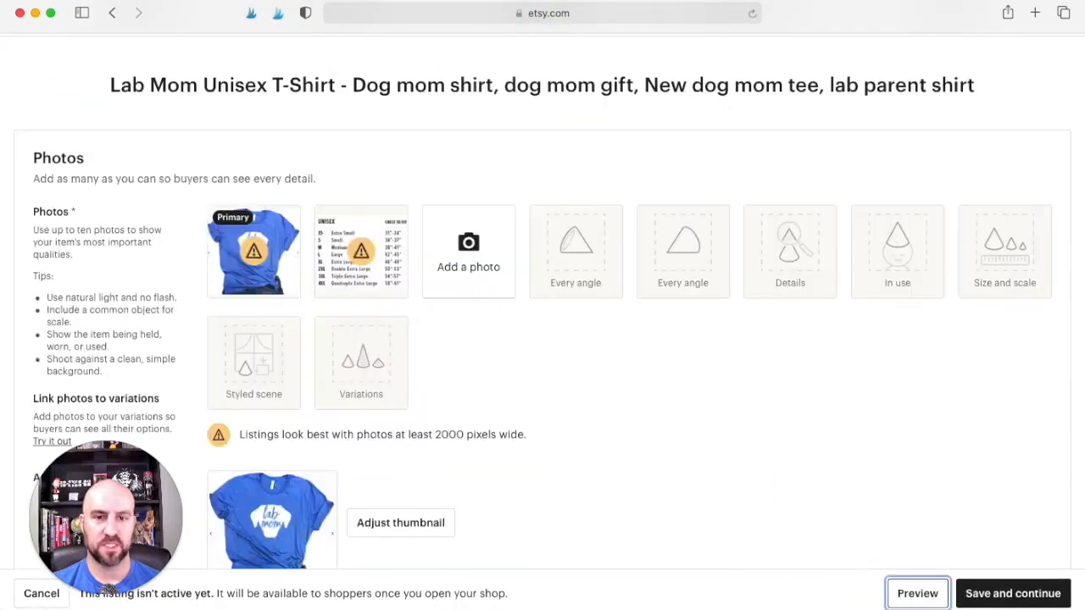
scroll(436, 257, "down", 5)
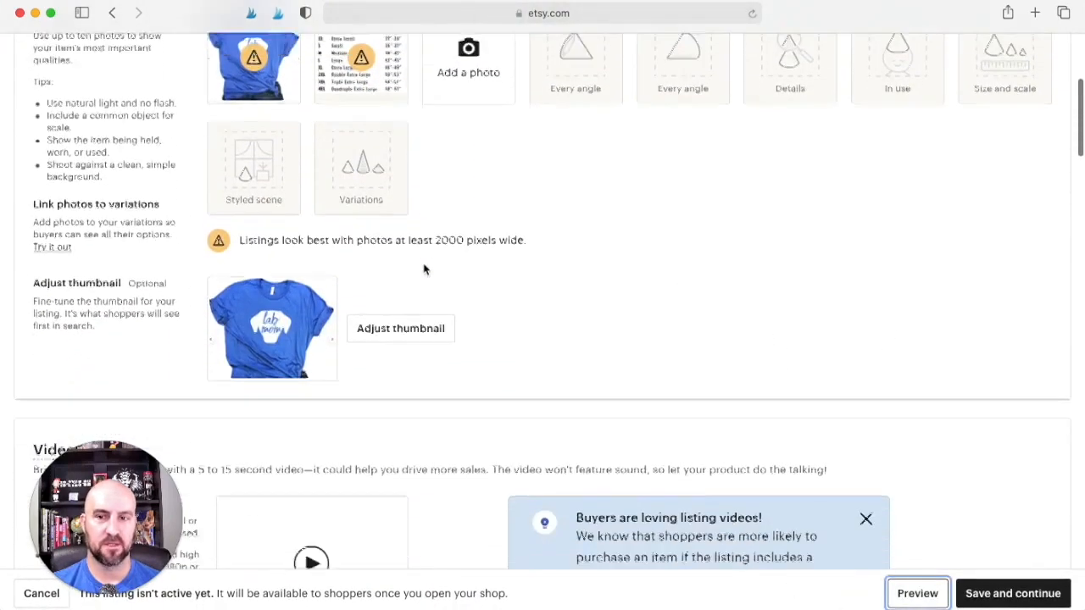
scroll(441, 286, "down", 6)
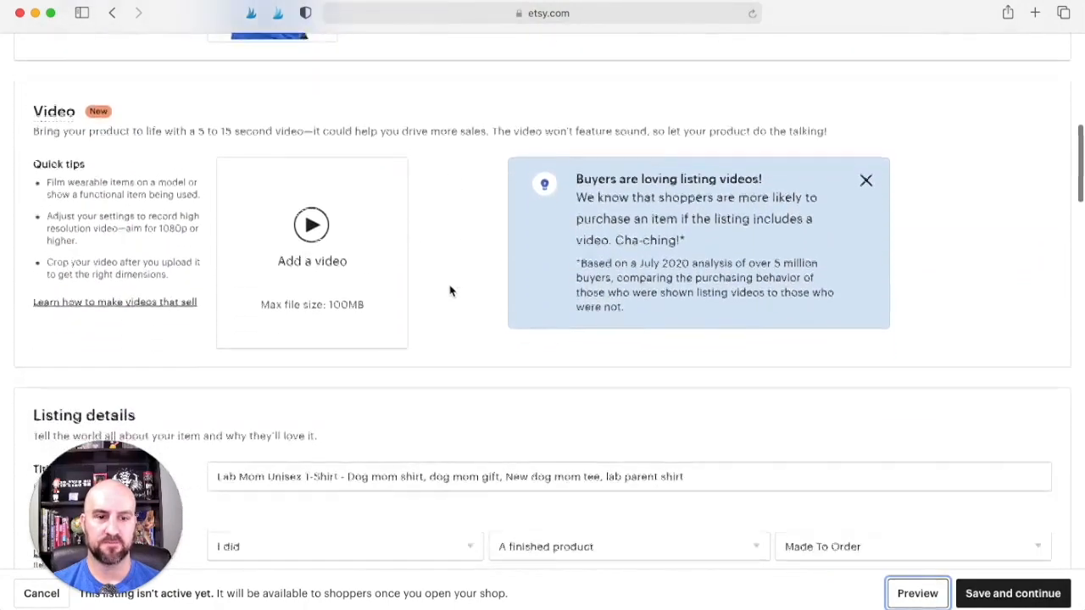
scroll(450, 291, "down", 4)
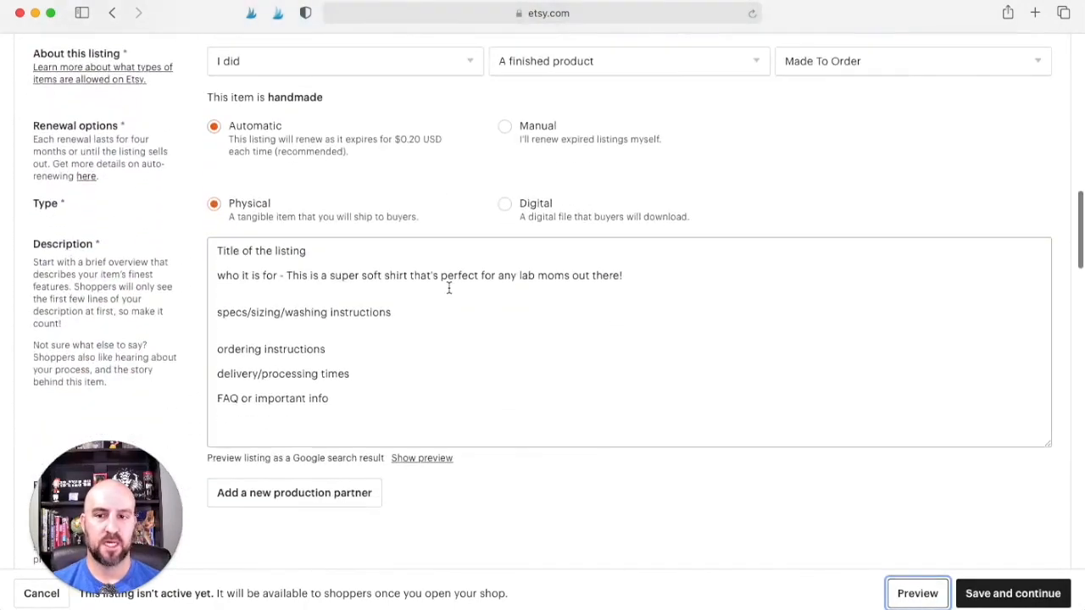
scroll(474, 314, "up", 5)
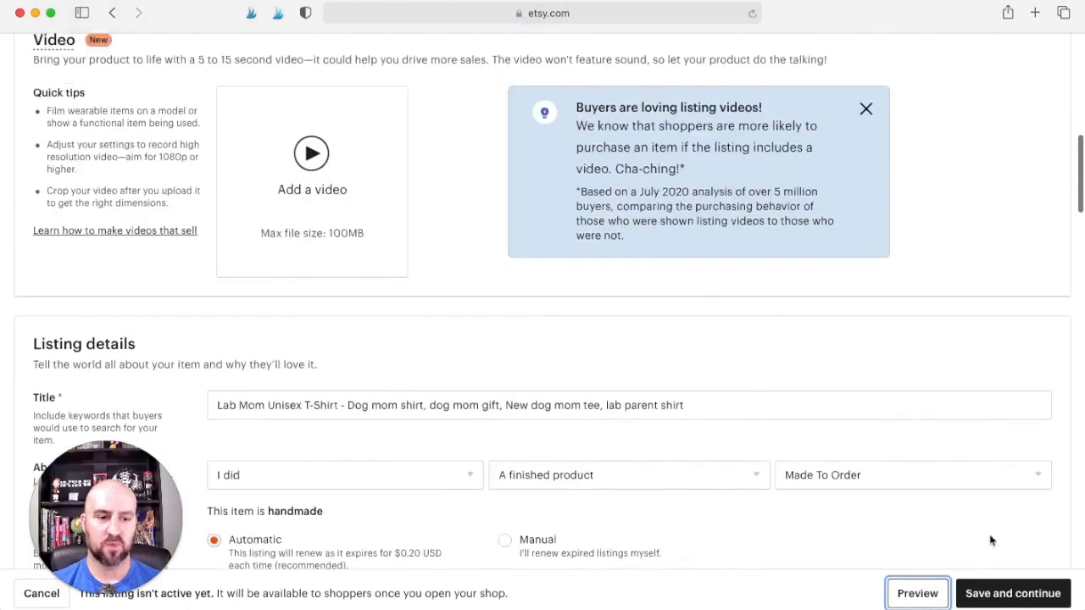
- Try to save the listing and find the shipping fields flagged for correction
left_click(1007, 597)
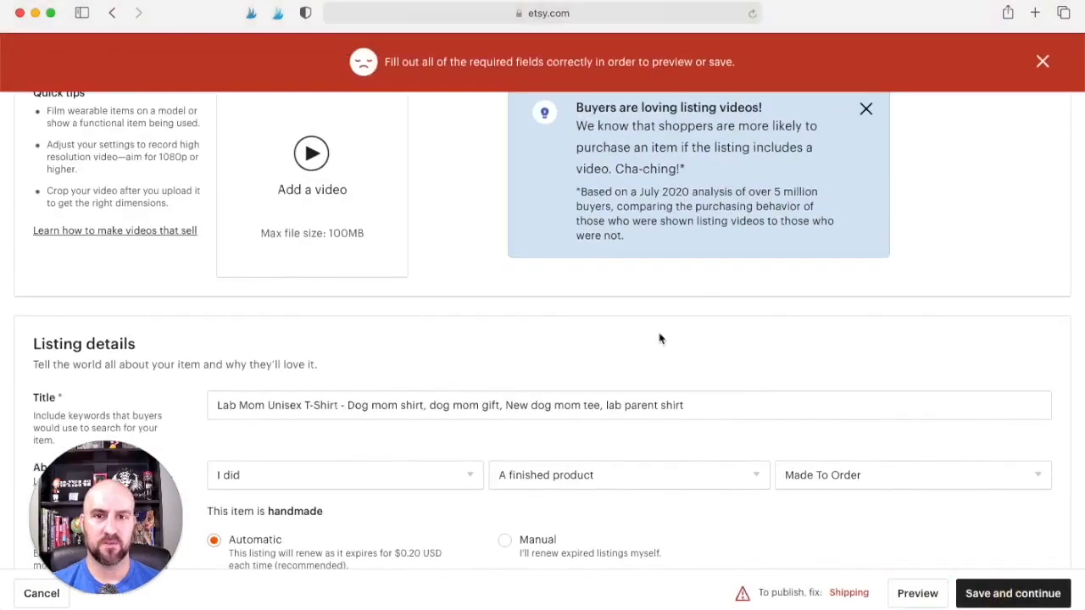
scroll(660, 340, "down", 10)
scroll(659, 340, "up", 8)
scroll(508, 334, "down", 10)
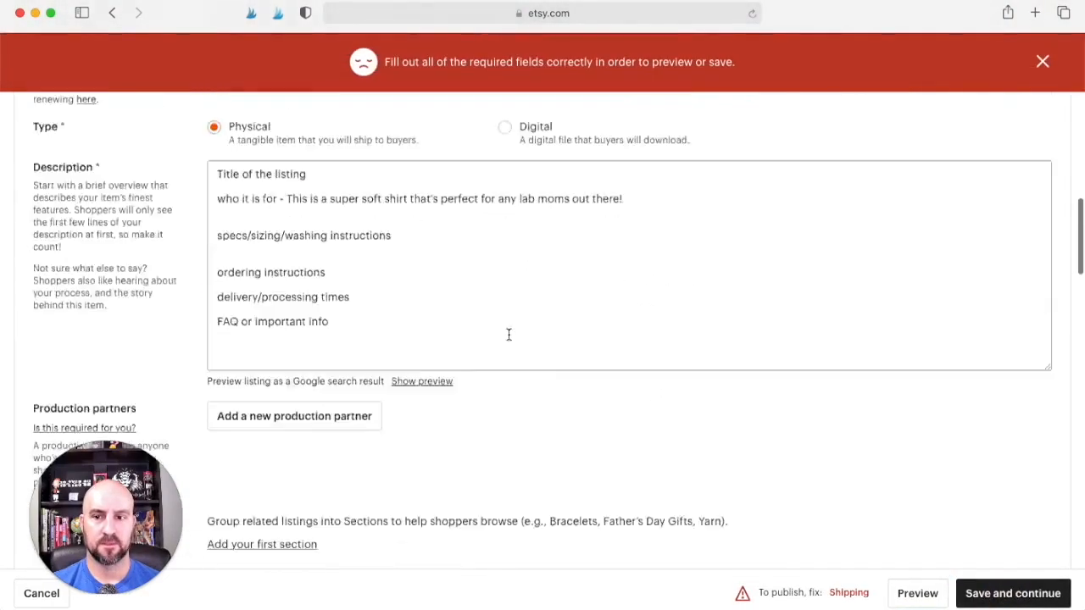
scroll(509, 334, "down", 20)
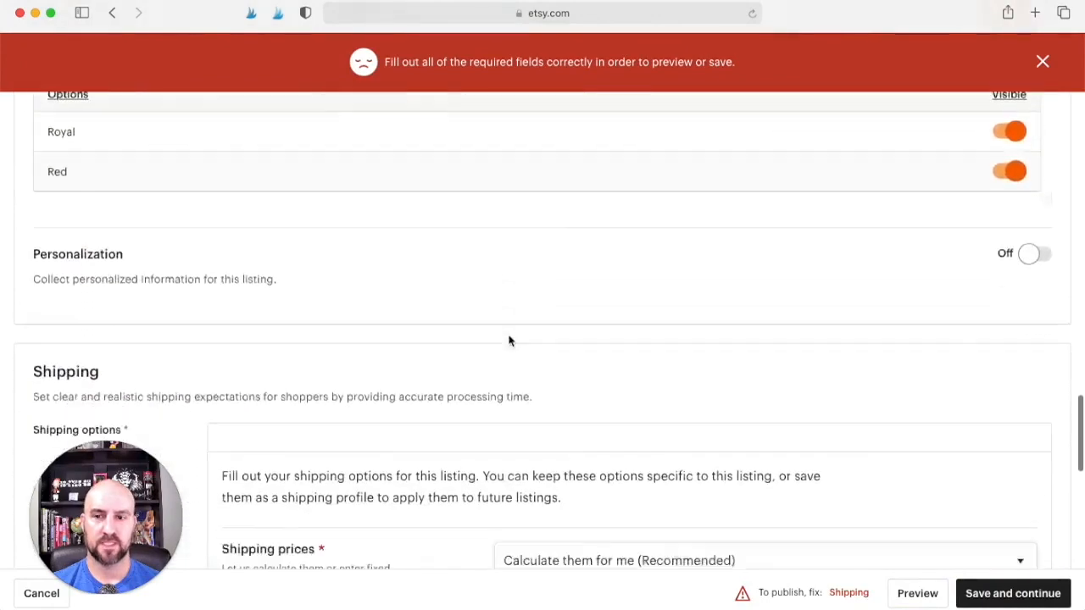
scroll(461, 324, "down", 3)
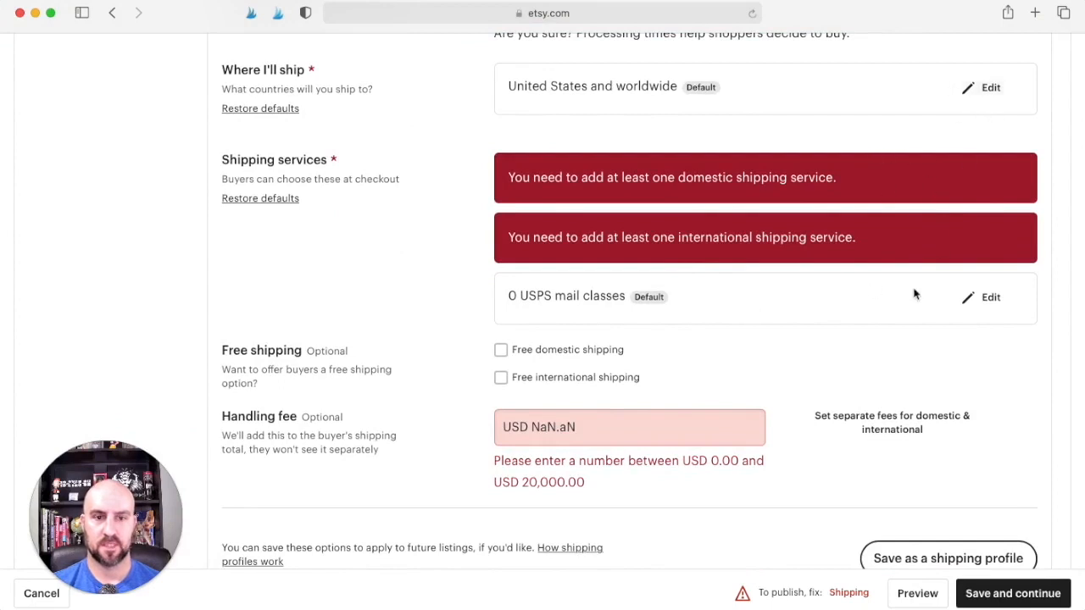
- Edit the shipping services to select the missing USPS mail classes and save the listing to the shop
left_click(986, 299)
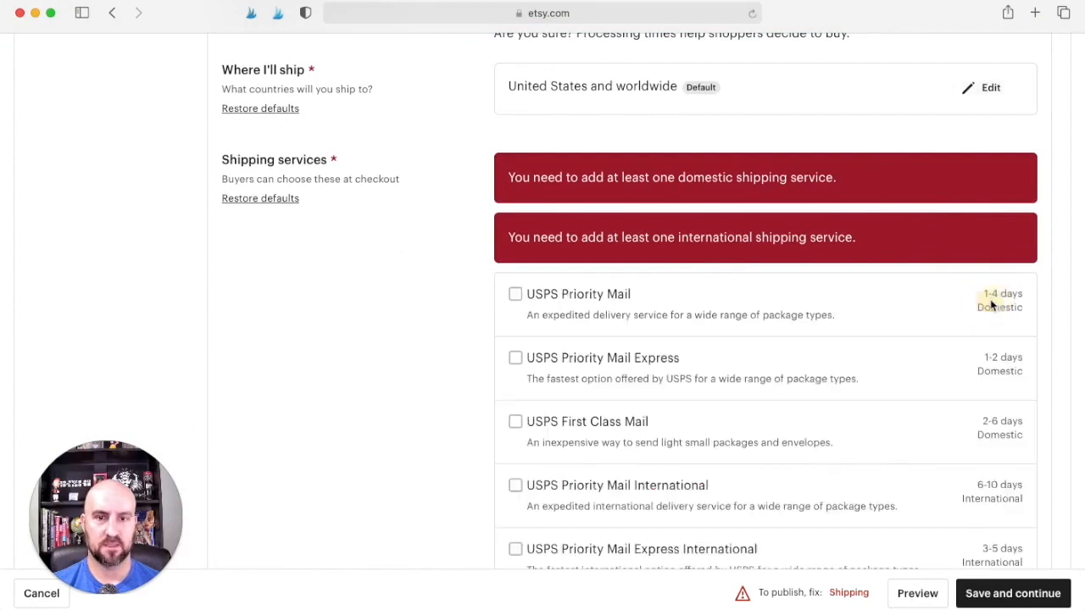
scroll(762, 322, "down", 2)
left_click(515, 333)
left_click(1007, 593)
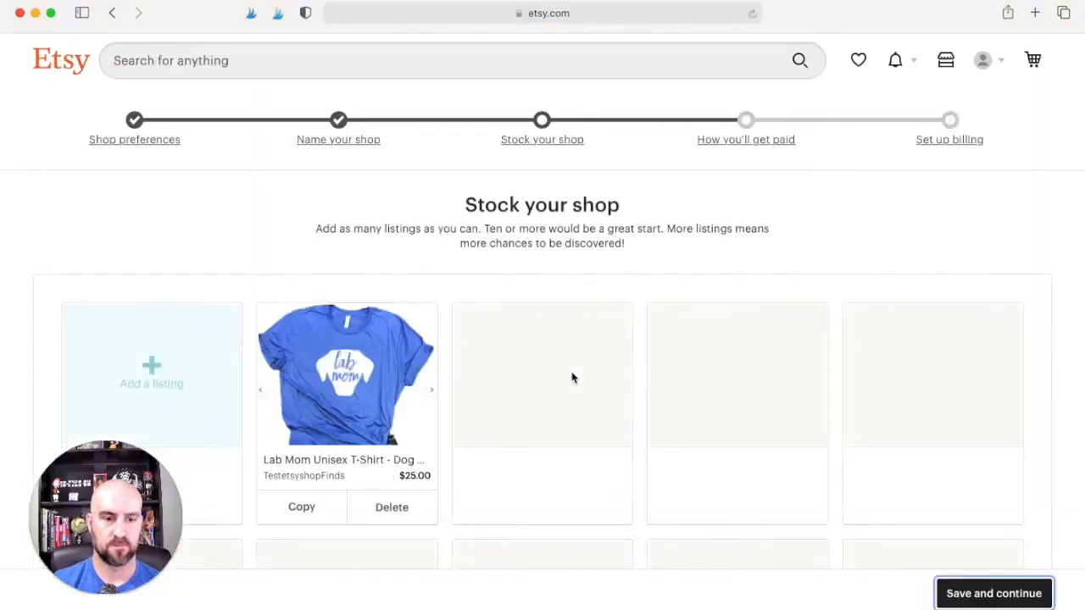
scroll(848, 366, "down", 2)
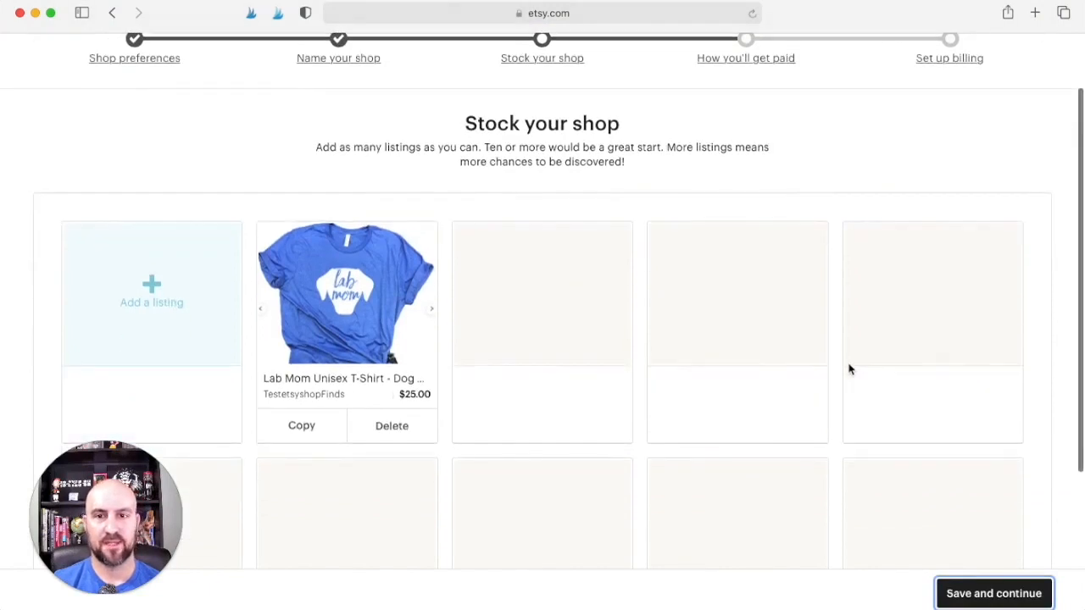
- Look over the shop's stocked listings, then save and continue to the stage on how to get paid
scroll(763, 362, "down", 2)
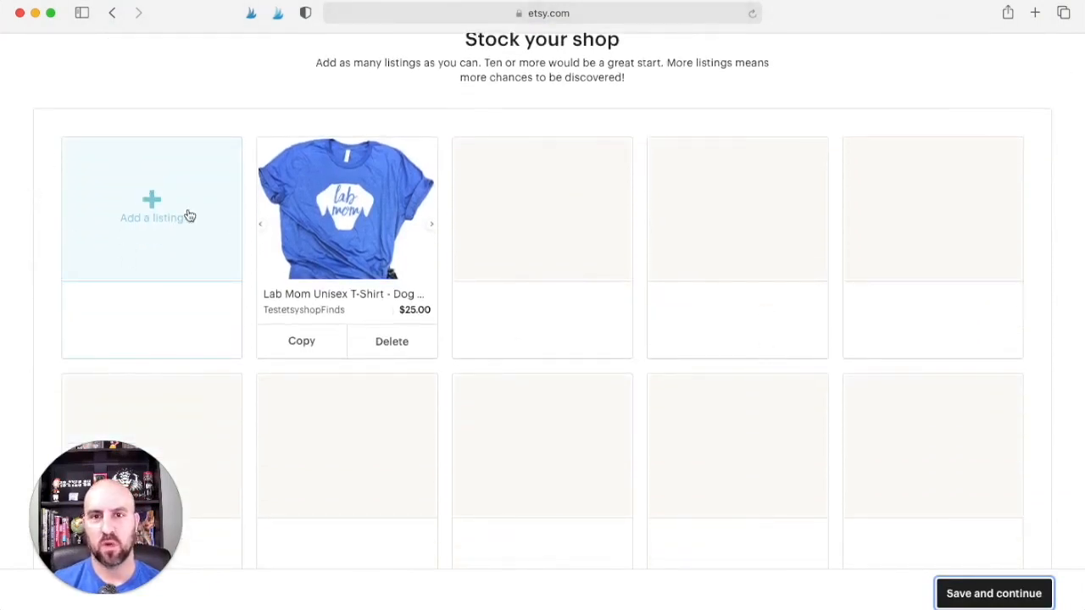
scroll(246, 230, "up", 3)
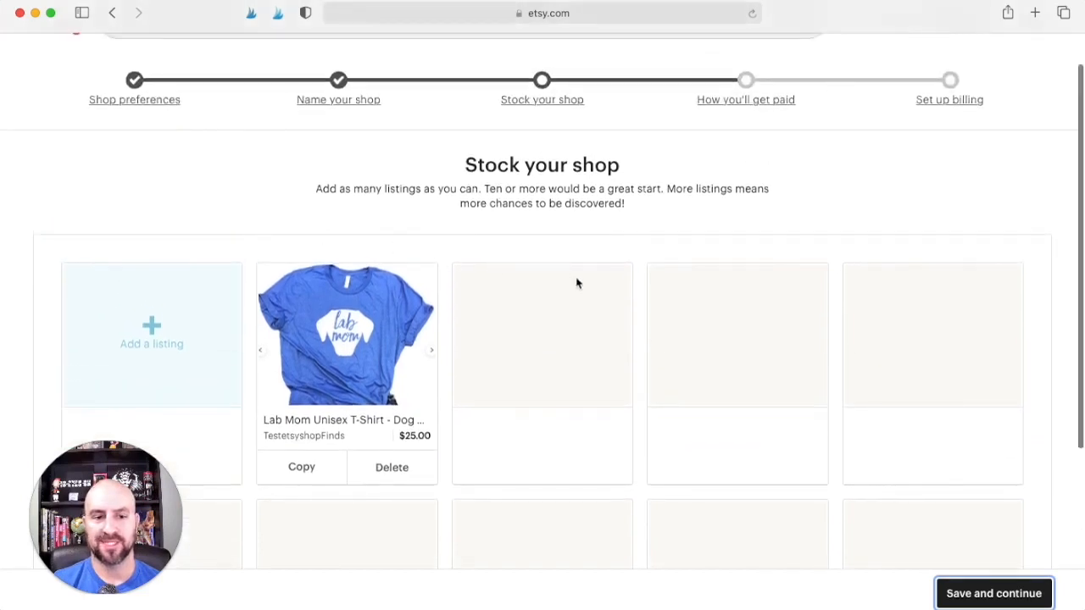
scroll(721, 380, "down", 2)
scroll(723, 383, "up", 2)
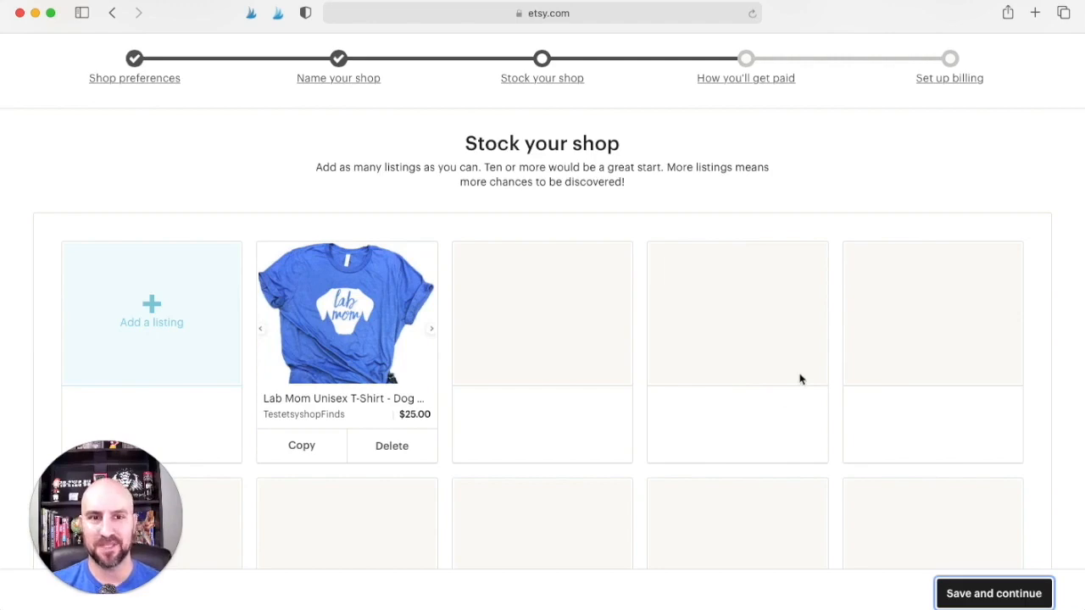
left_click(974, 597)
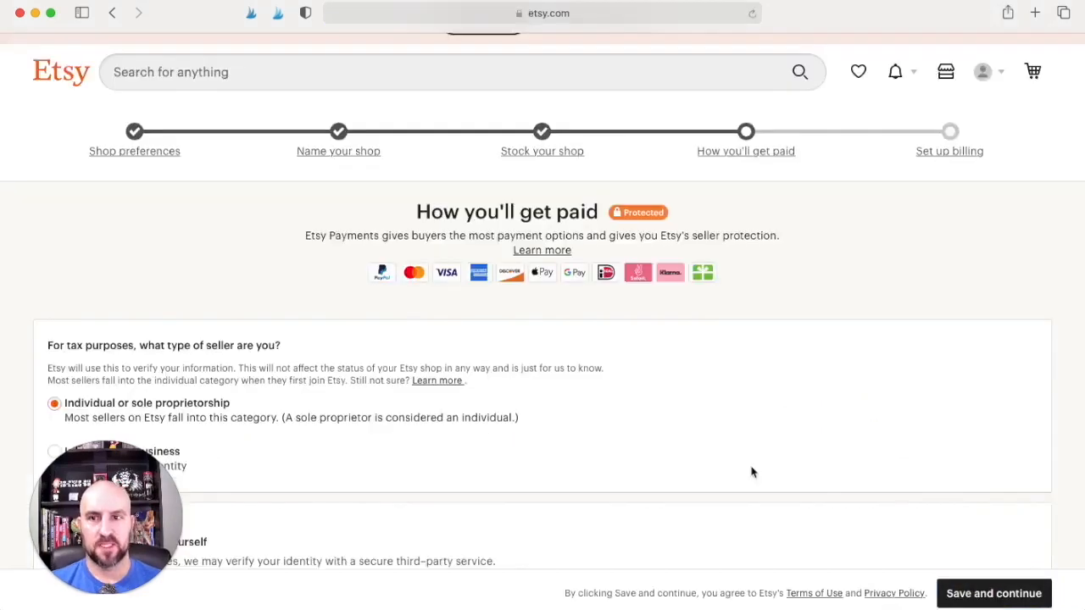
- Examine the payment form's seller type options and its personal details, home address and bank location fields
scroll(710, 422, "down", 1)
scroll(710, 422, "down", 2)
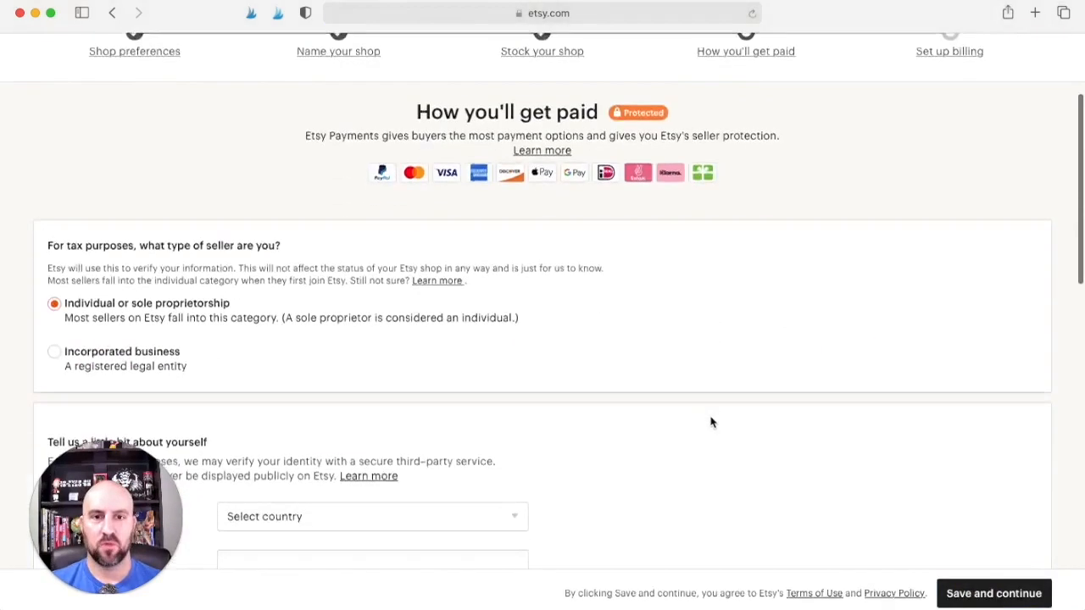
scroll(710, 422, "down", 1)
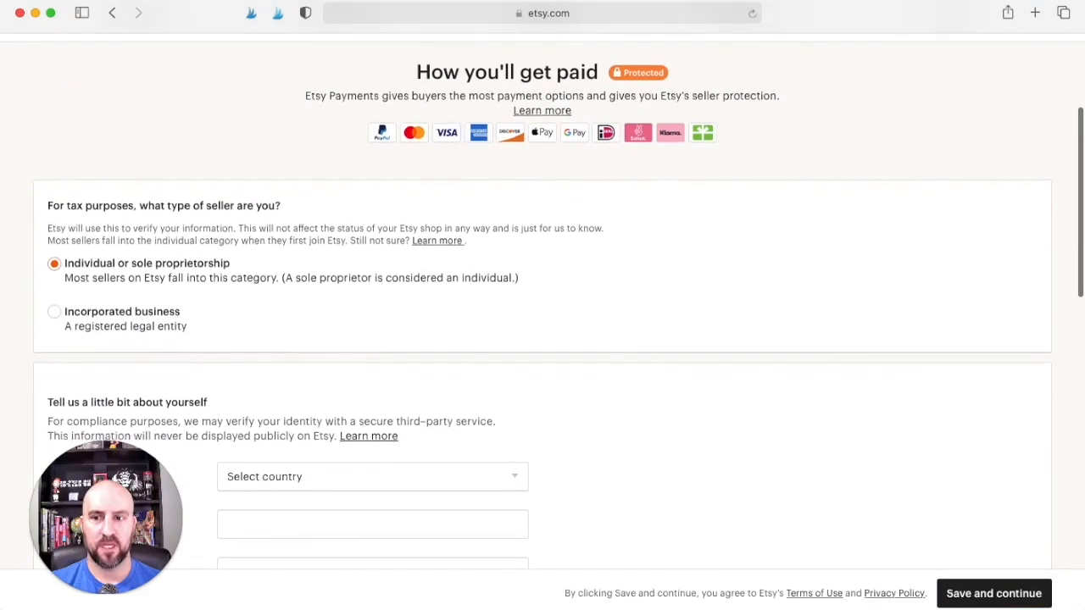
scroll(195, 277, "down", 2)
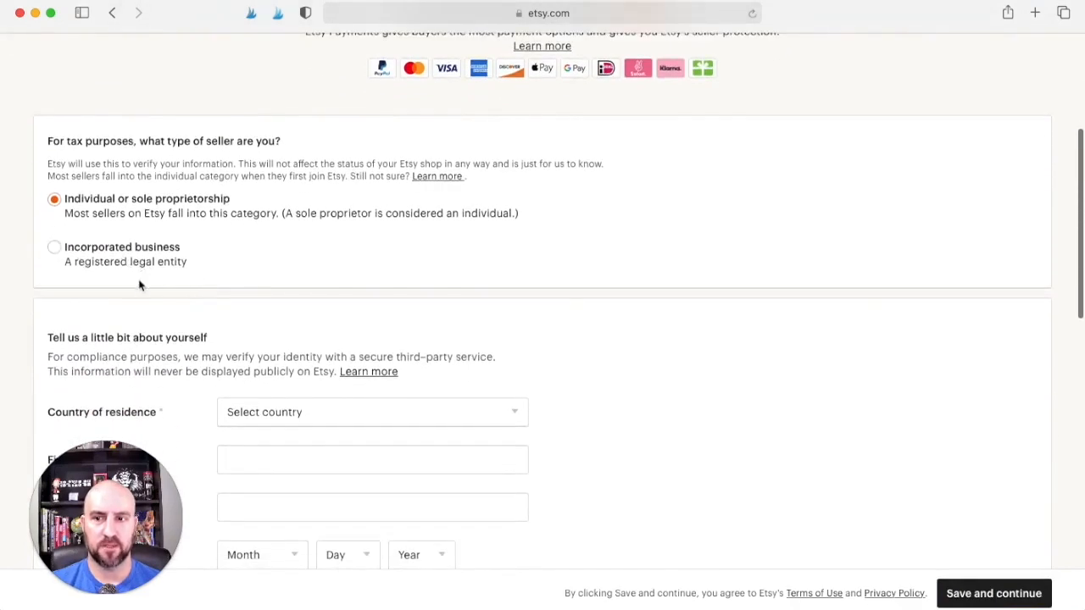
scroll(153, 277, "down", 1)
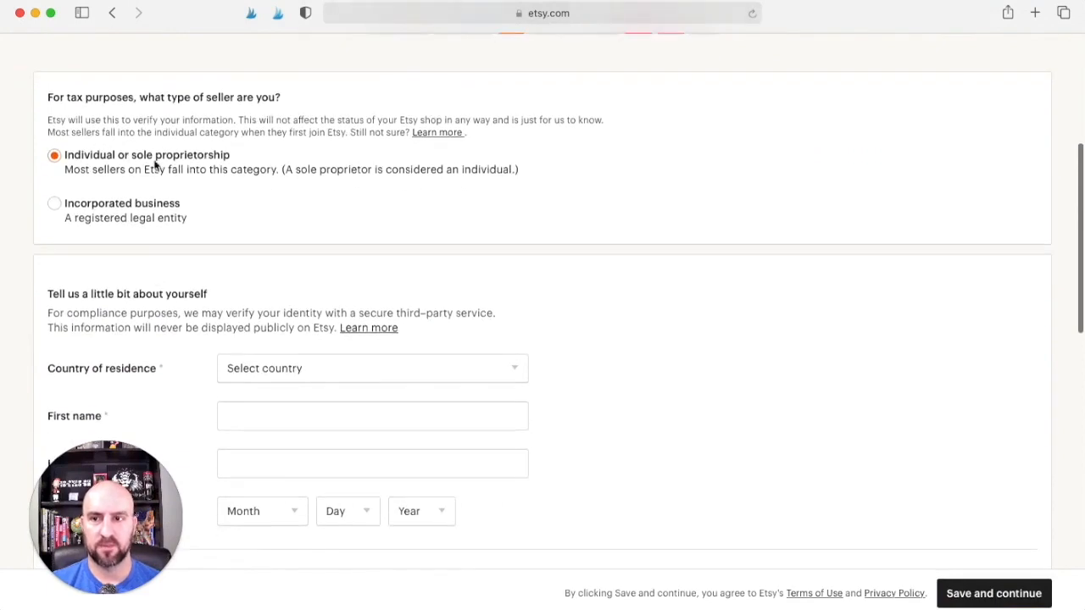
scroll(175, 169, "down", 5)
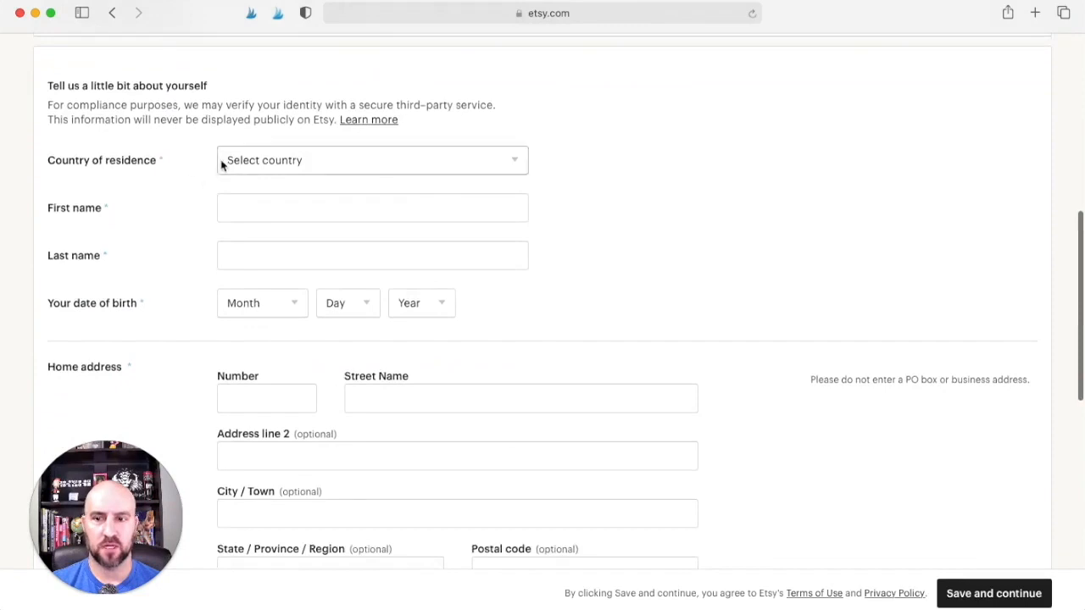
scroll(433, 279, "down", 2)
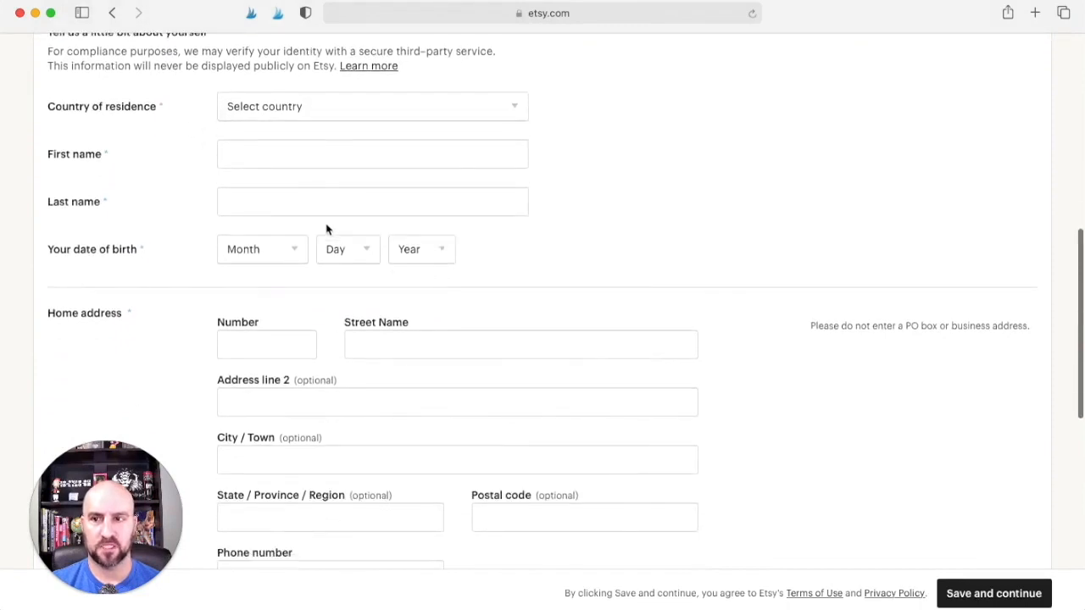
scroll(212, 214, "down", 2)
scroll(236, 219, "down", 6)
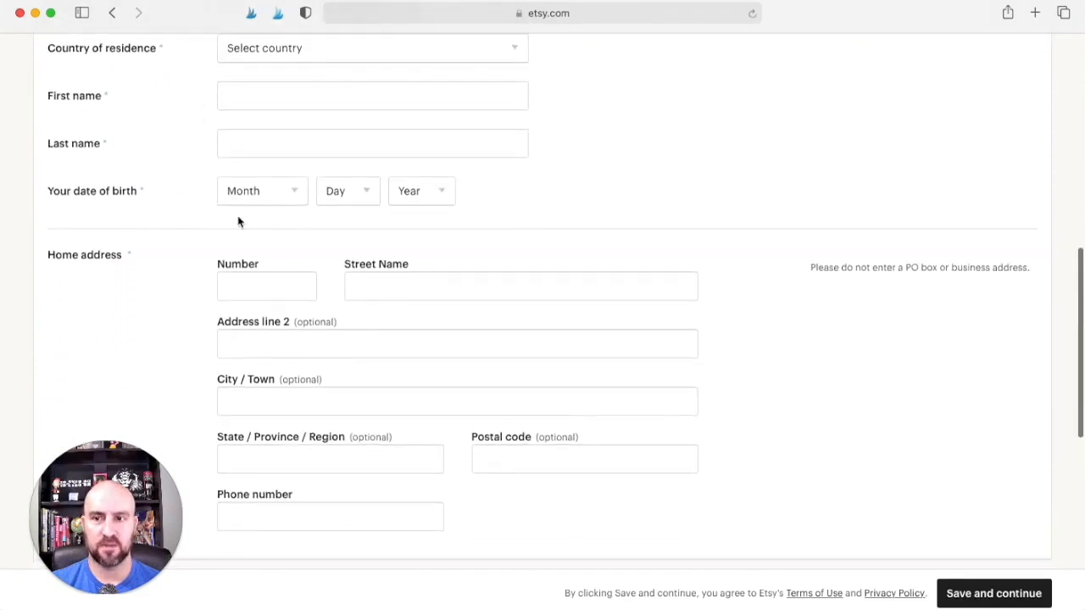
scroll(236, 219, "down", 3)
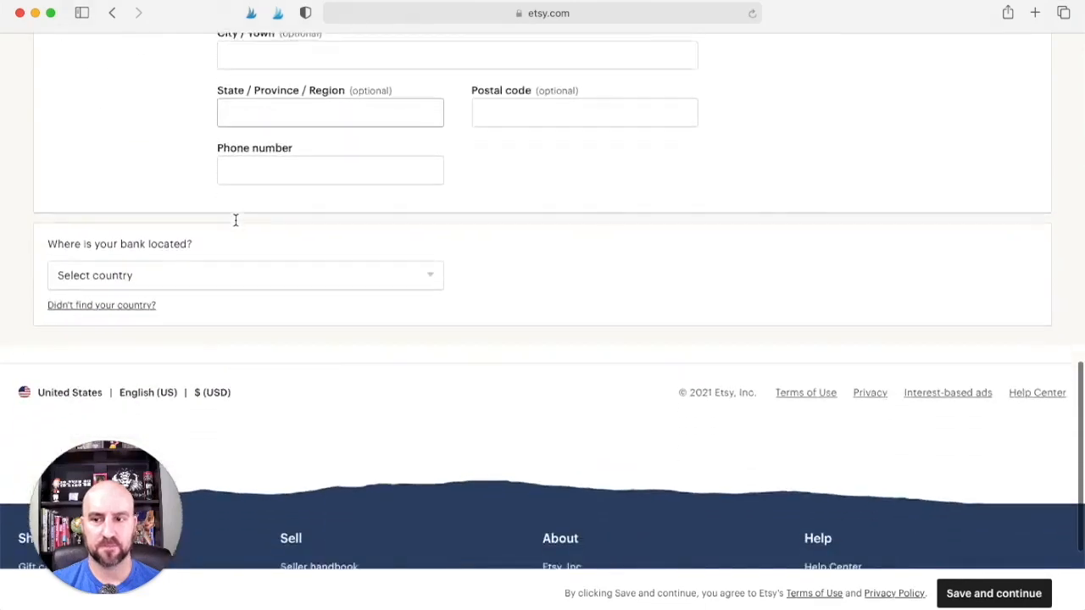
scroll(325, 271, "up", 13)
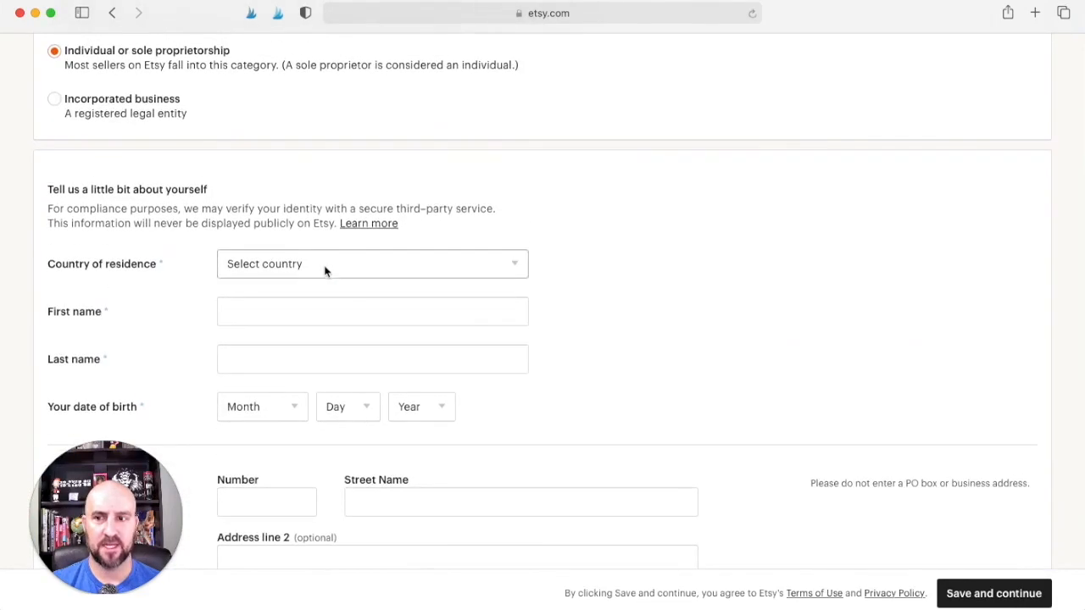
scroll(321, 271, "up", 6)
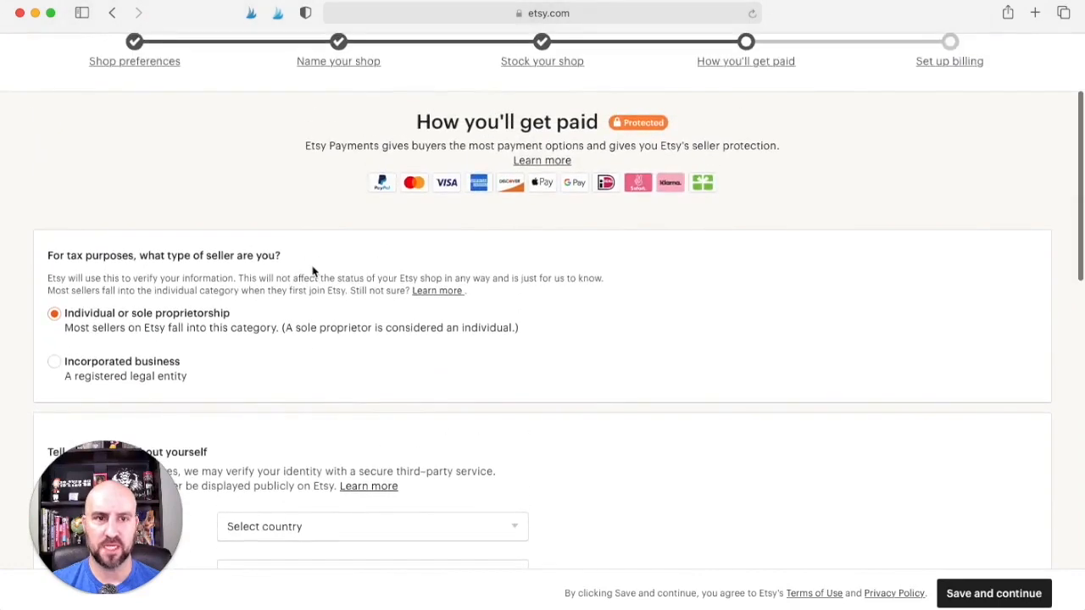
scroll(312, 271, "down", 3)
scroll(312, 271, "down", 1)
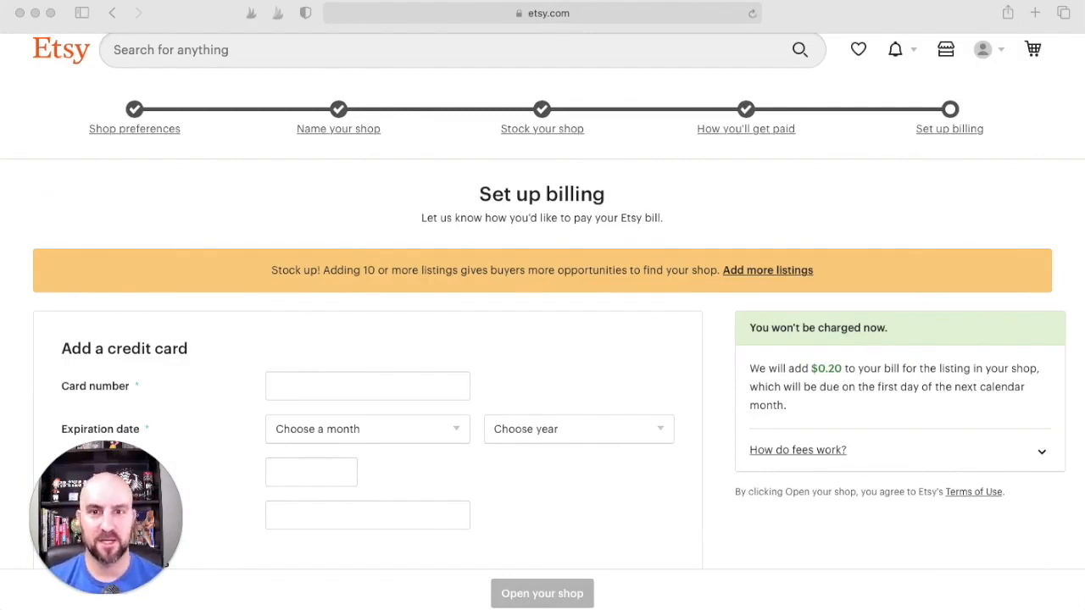
- Examine the billing form's credit card and billing address fields together with the listing fee notice
scroll(182, 297, "down", 1)
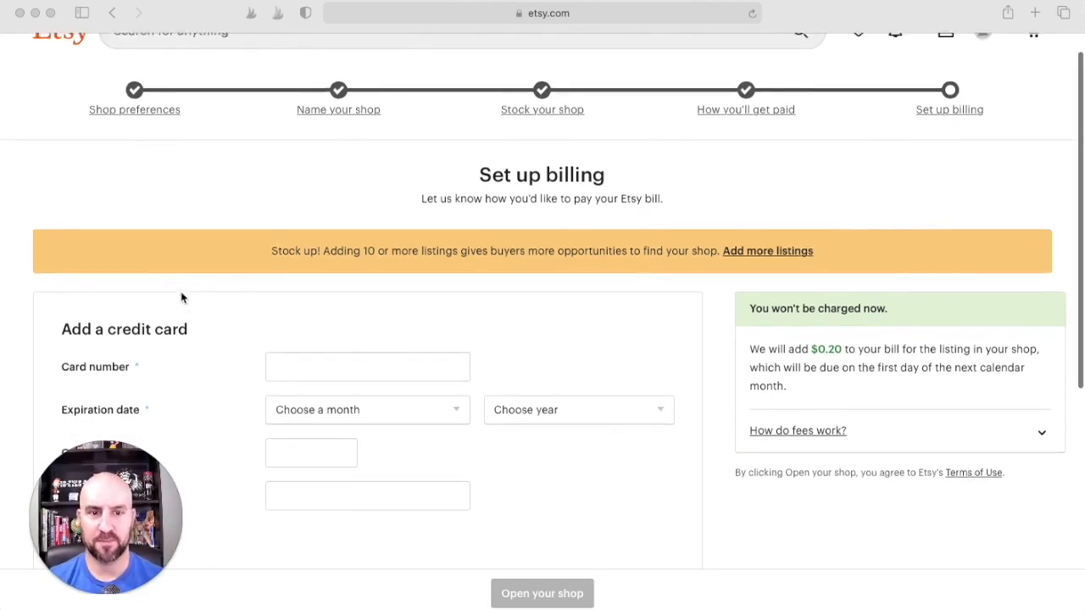
scroll(181, 297, "down", 2)
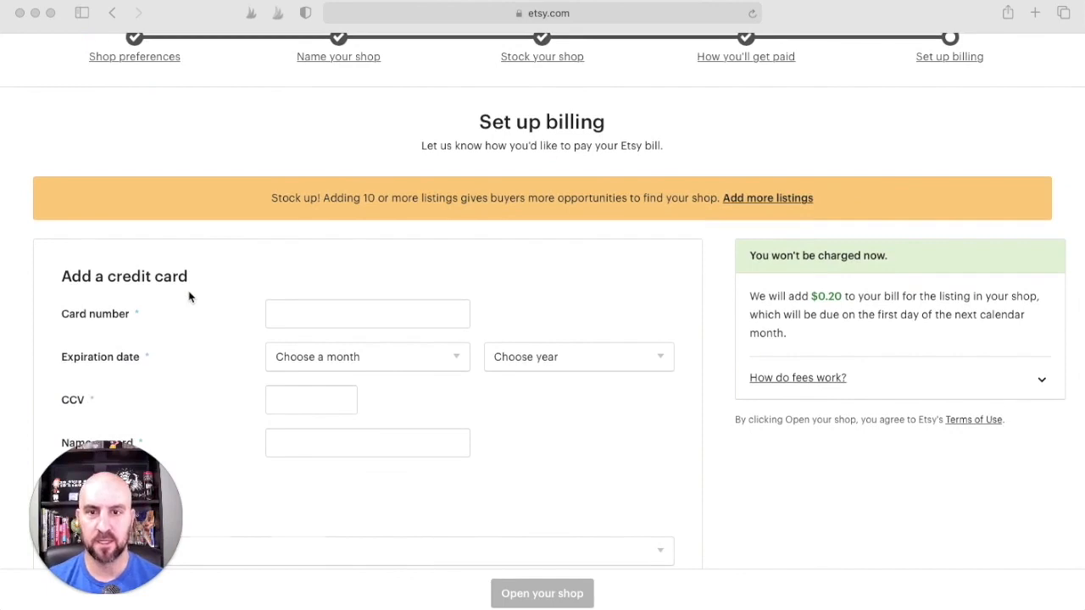
scroll(189, 297, "down", 1)
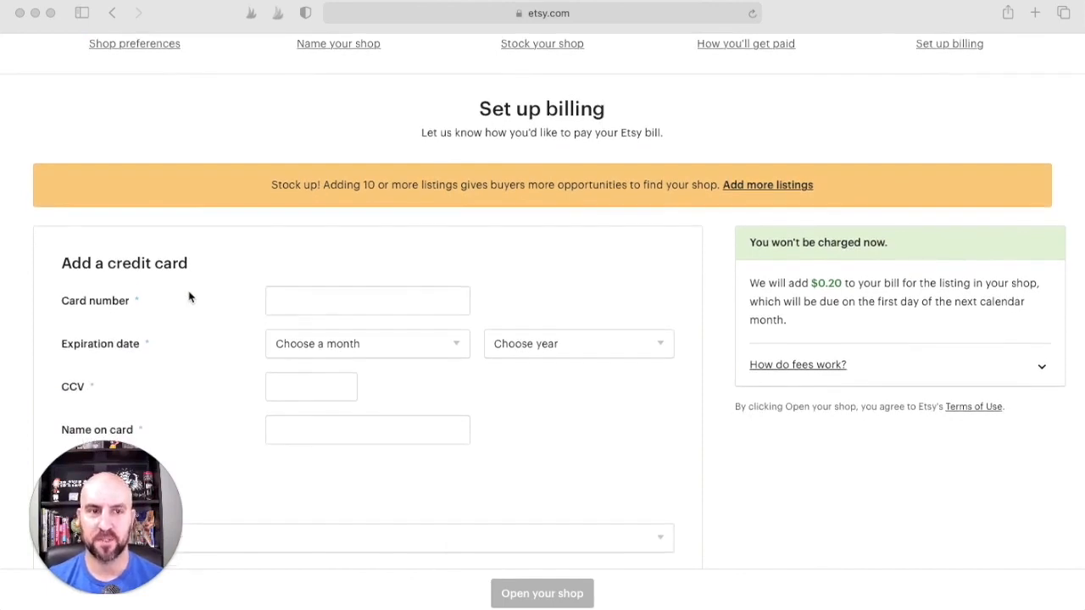
scroll(190, 296, "down", 3)
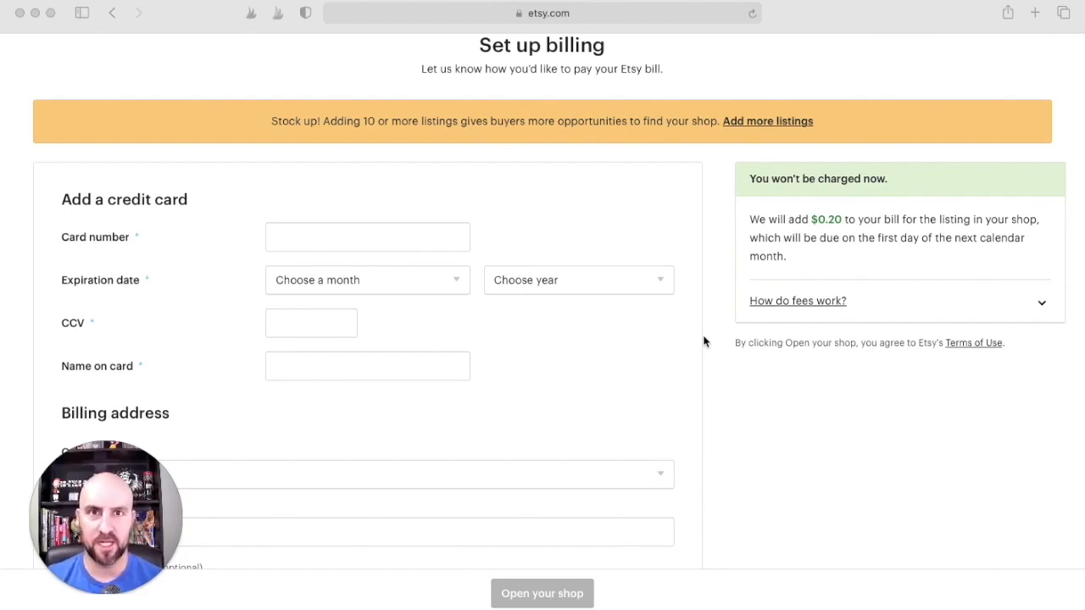
scroll(714, 345, "down", 1)
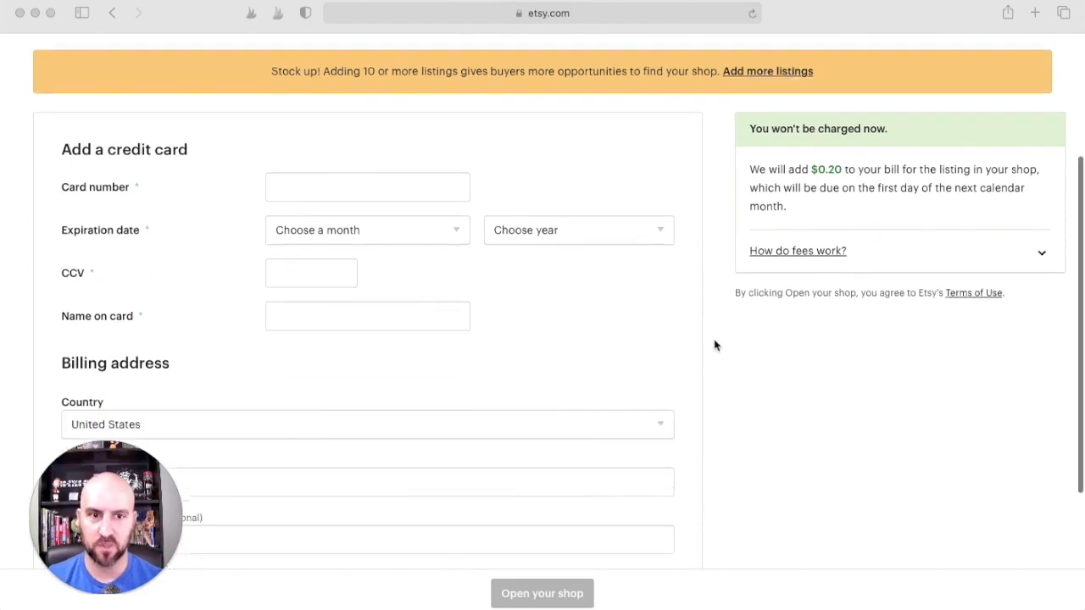
scroll(715, 345, "down", 1)
scroll(707, 341, "down", 2)
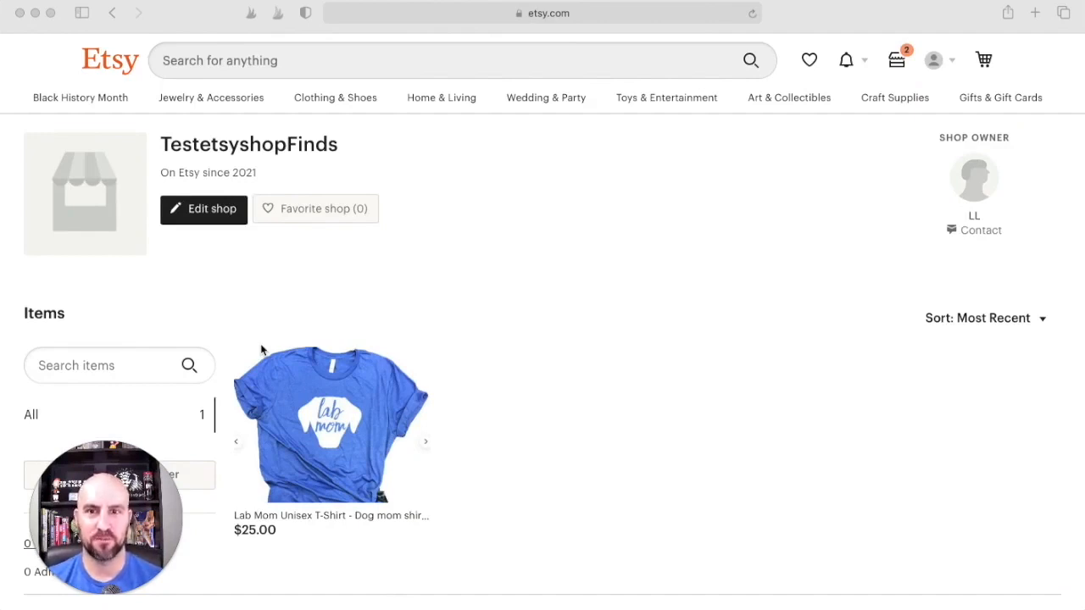
- Look over the public page of the opened shop and open the shop for editing
scroll(446, 300, "down", 10)
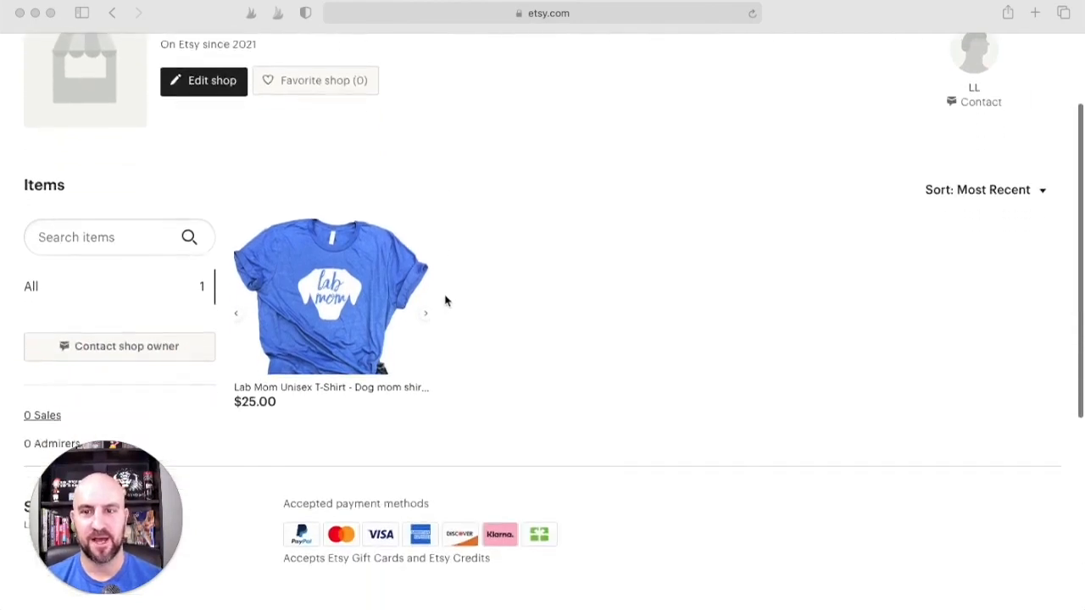
scroll(442, 300, "up", 10)
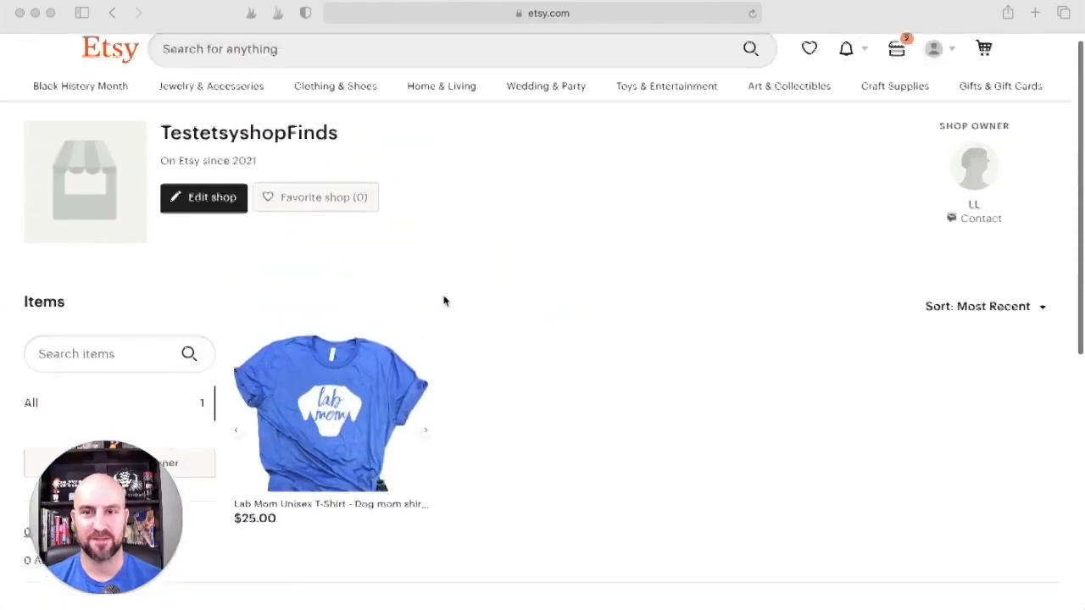
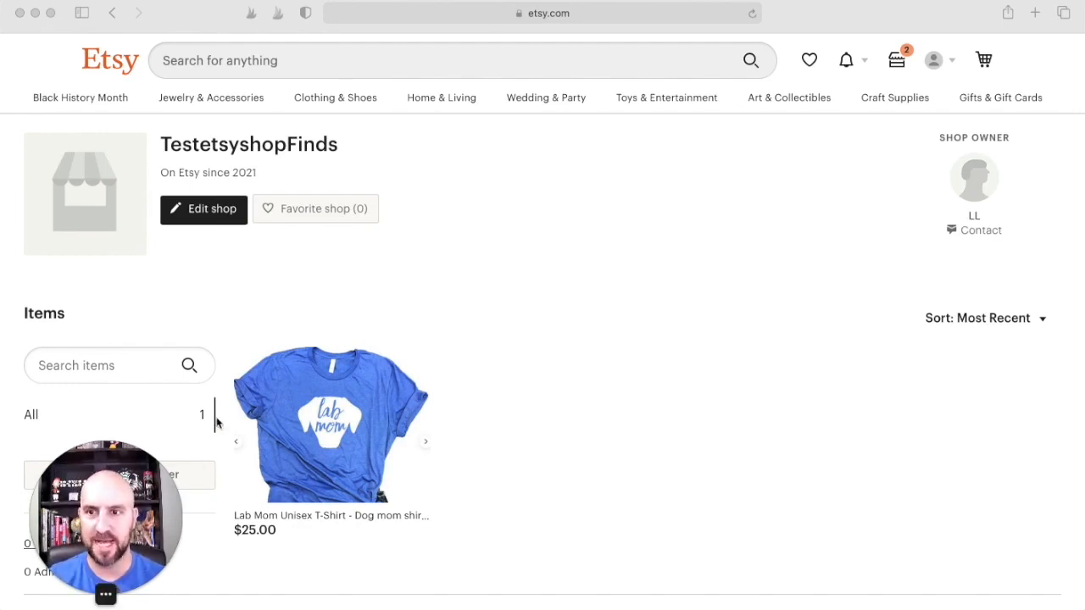
scroll(548, 427, "down", 4)
scroll(543, 434, "down", 4)
scroll(540, 437, "up", 8)
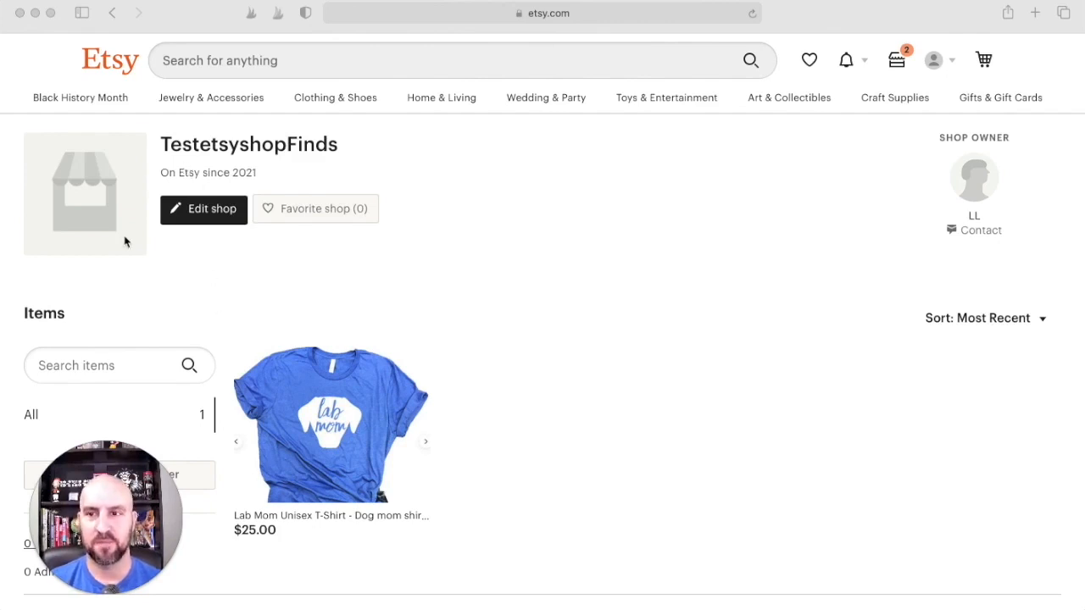
left_click(201, 217)
left_click(201, 216)
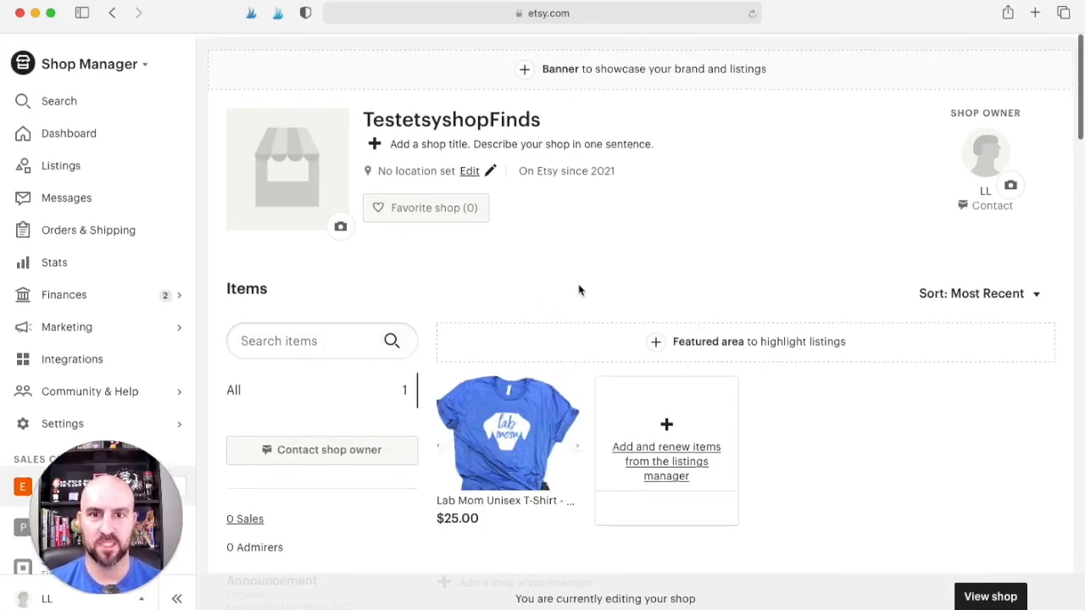
- Compare the Big Banner and Mini Banner styles and apply Big Banner to the shop
left_click(524, 67)
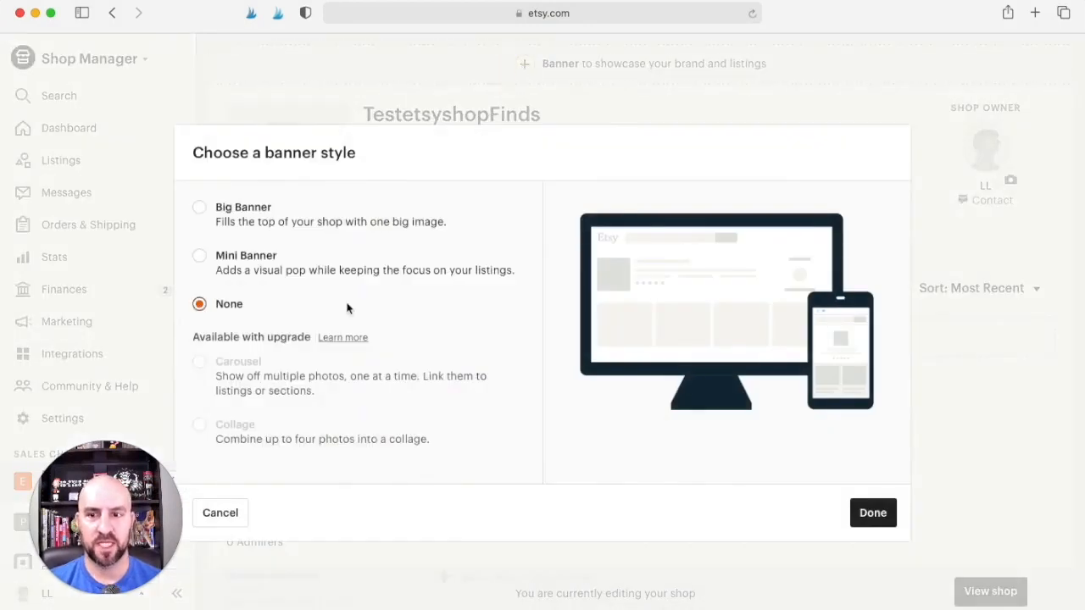
left_click(201, 211)
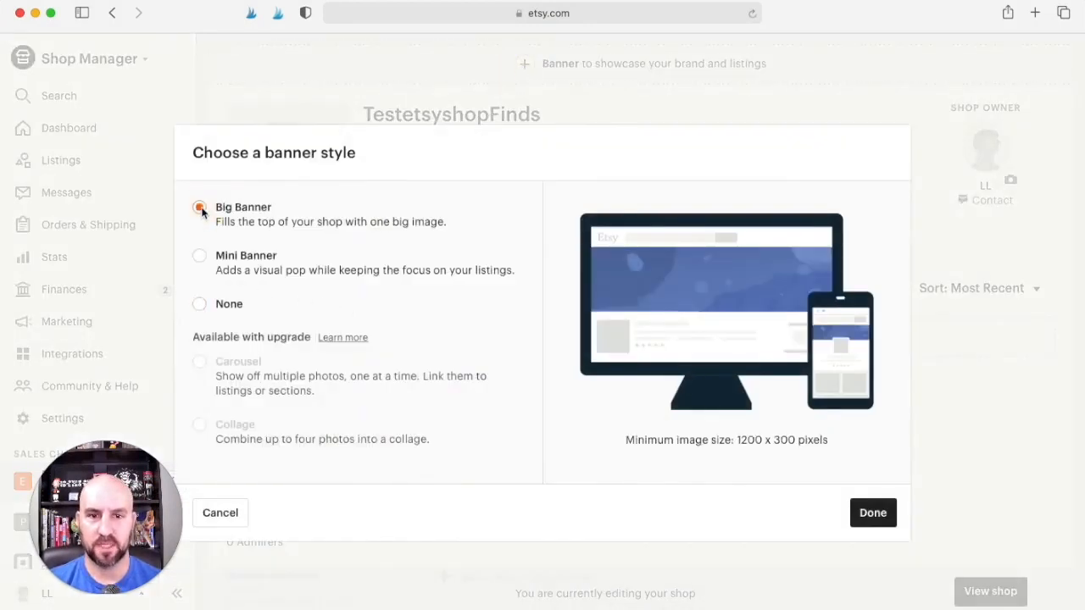
left_click(201, 258)
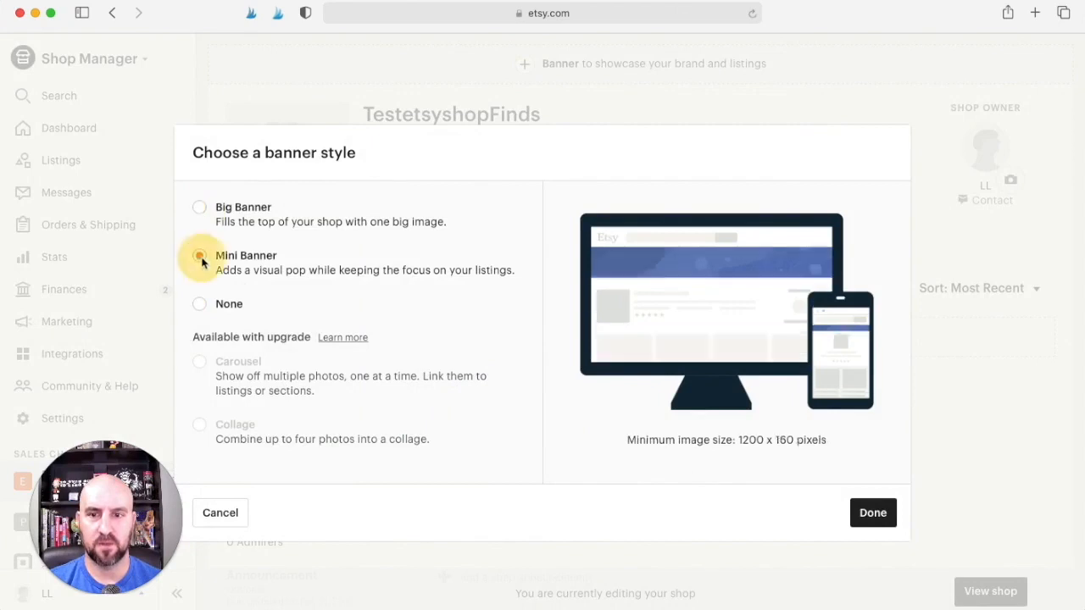
left_click(200, 208)
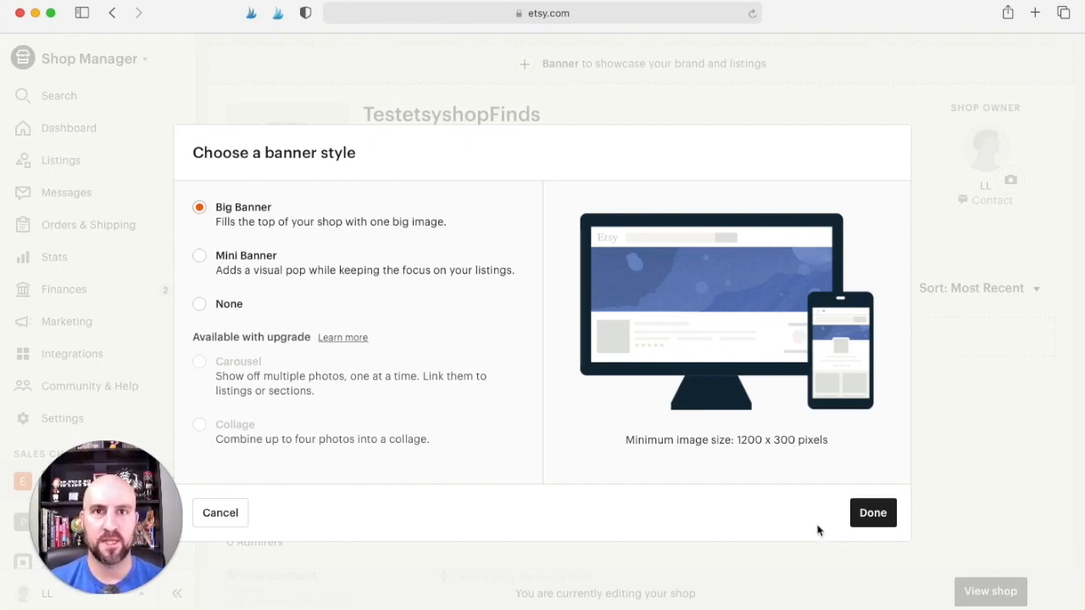
left_click(873, 525)
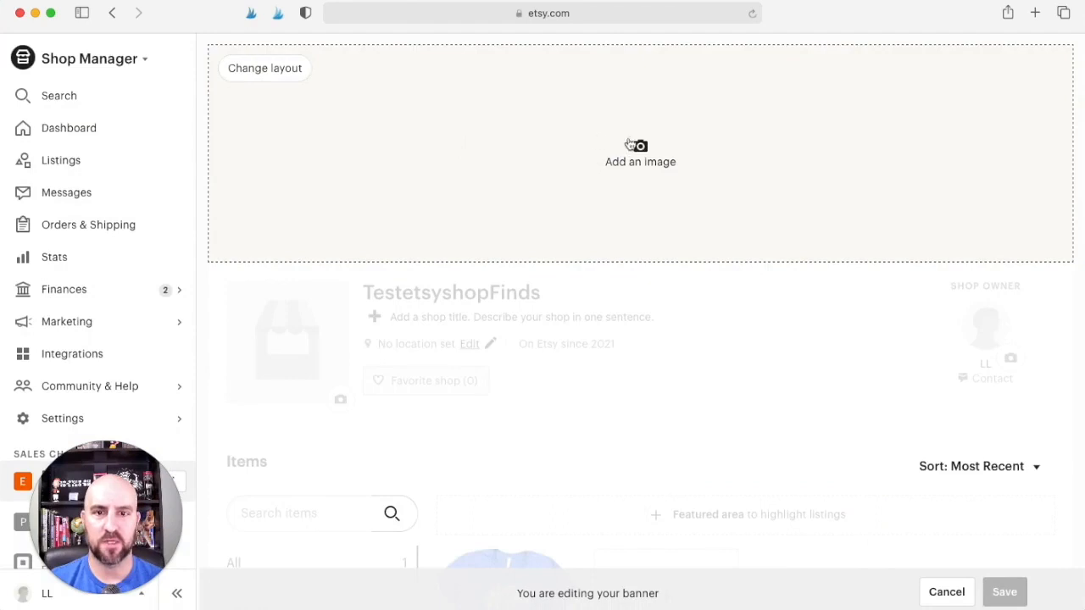
- Return the banner layout to no banner and save the banner settings
scroll(666, 192, "down", 1)
scroll(647, 251, "down", 1)
left_click(649, 251)
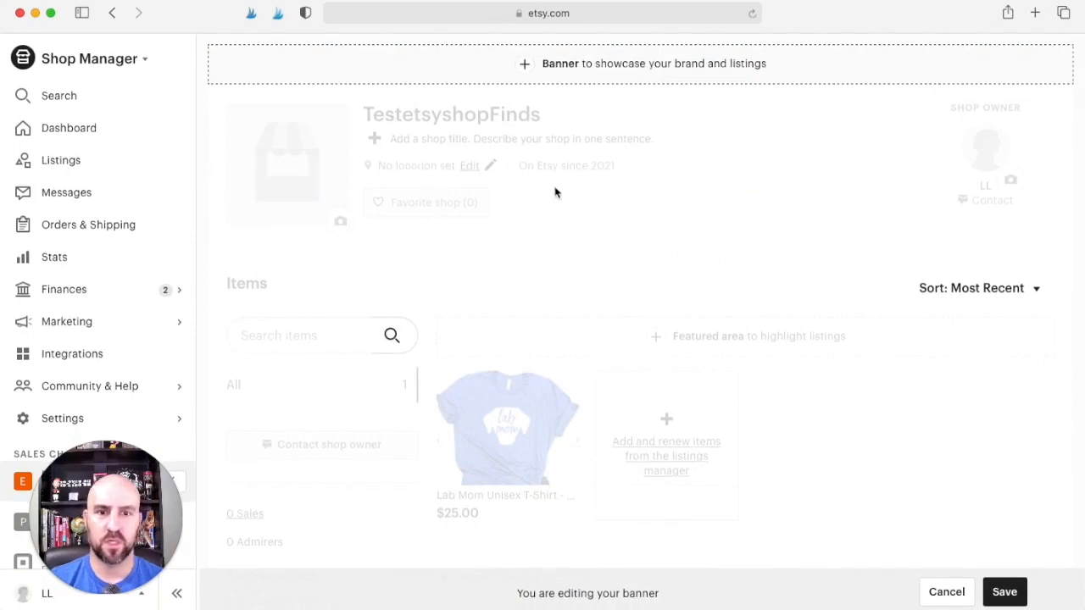
left_click(1005, 593)
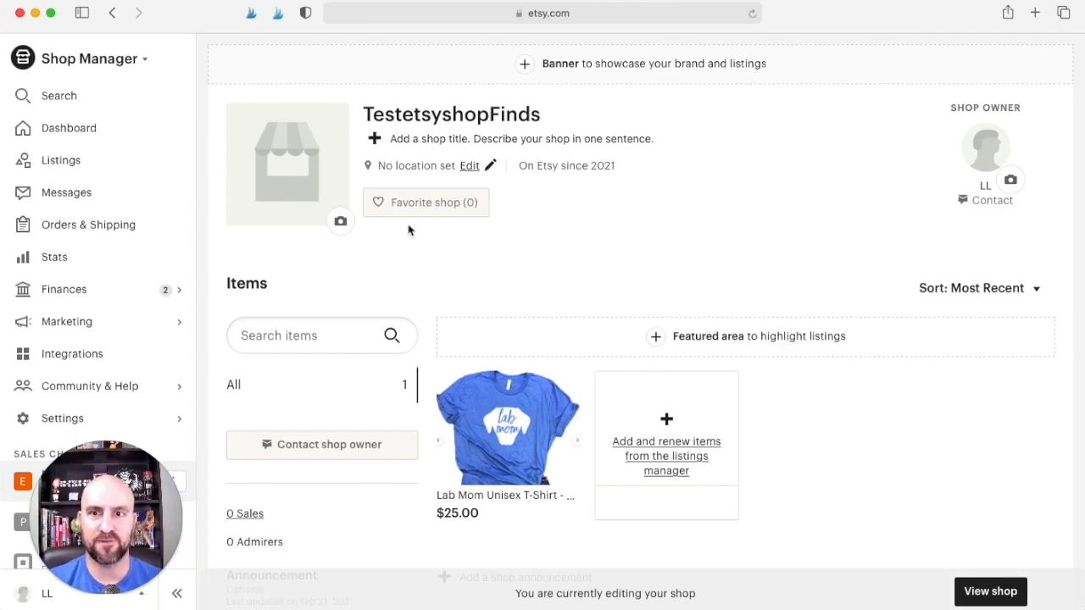
- Upload the Handmade & Beyond logo with a white background as the shop icon and accept the cropped preview
left_click(342, 223)
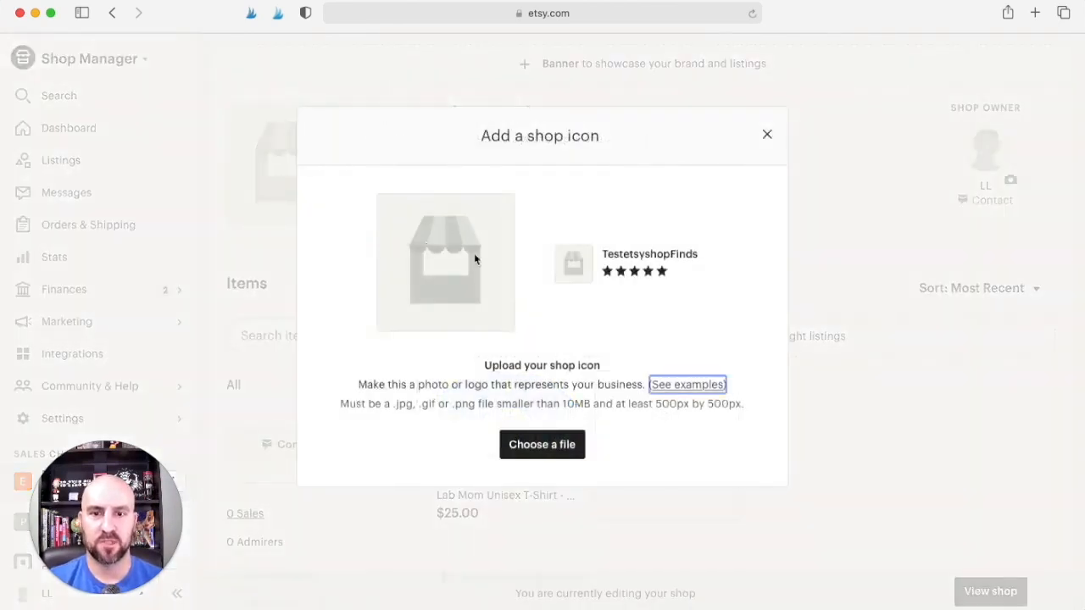
left_click(534, 444)
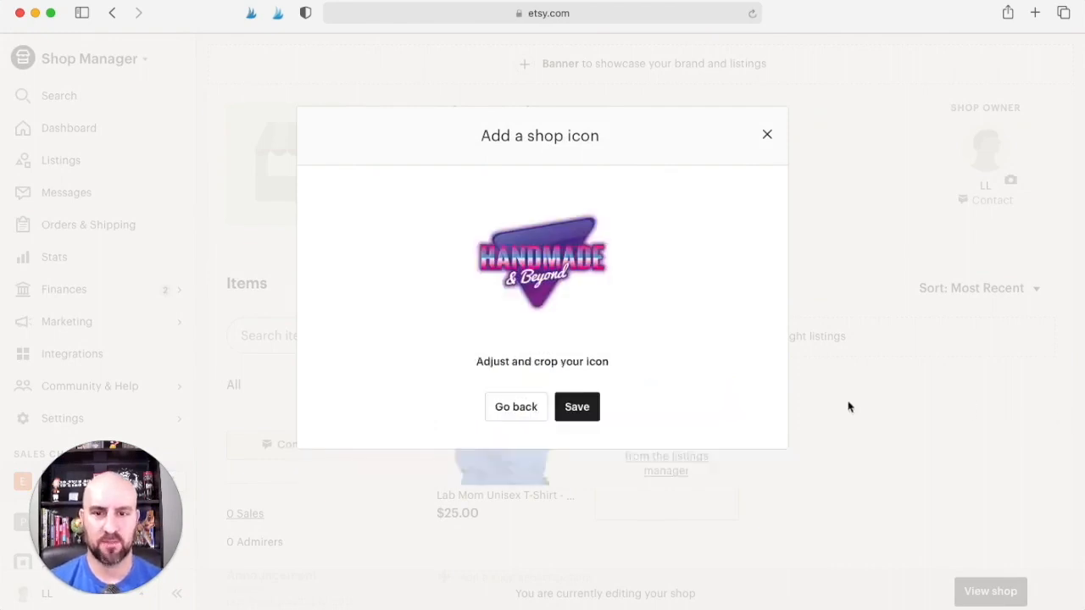
left_click(589, 414)
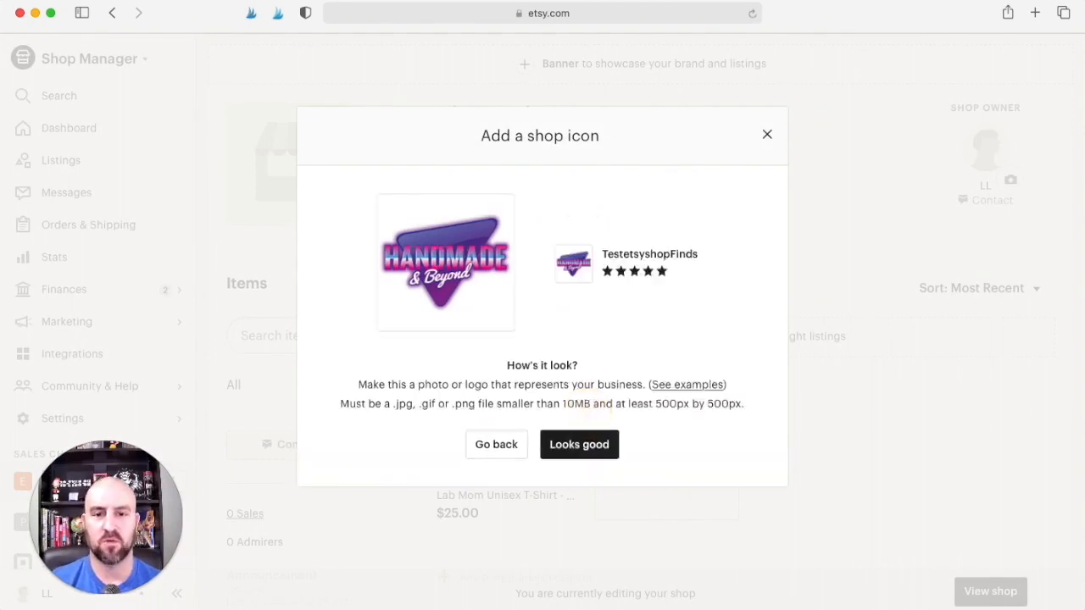
left_click(579, 445)
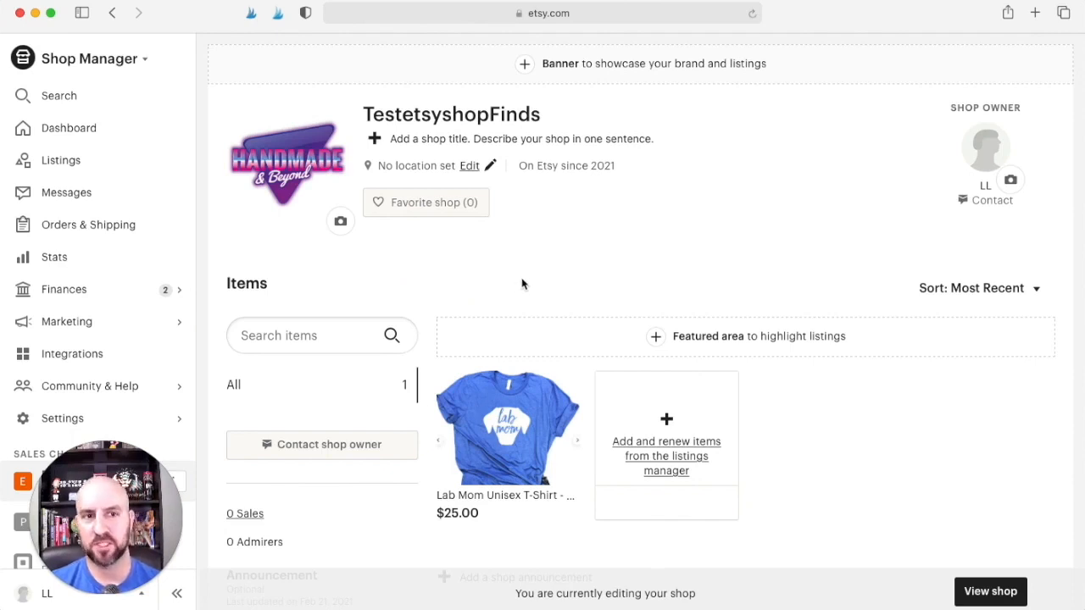
- Review the upload requirements for the shop owner's profile photo and close the dialog without adding one
scroll(538, 267, "down", 1)
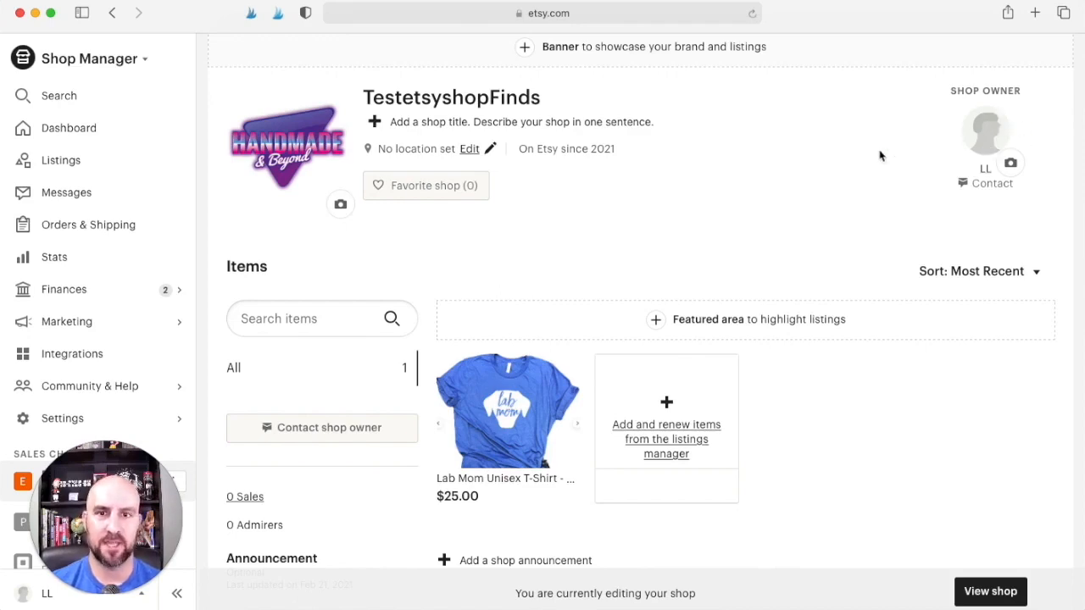
scroll(1010, 145, "down", 1)
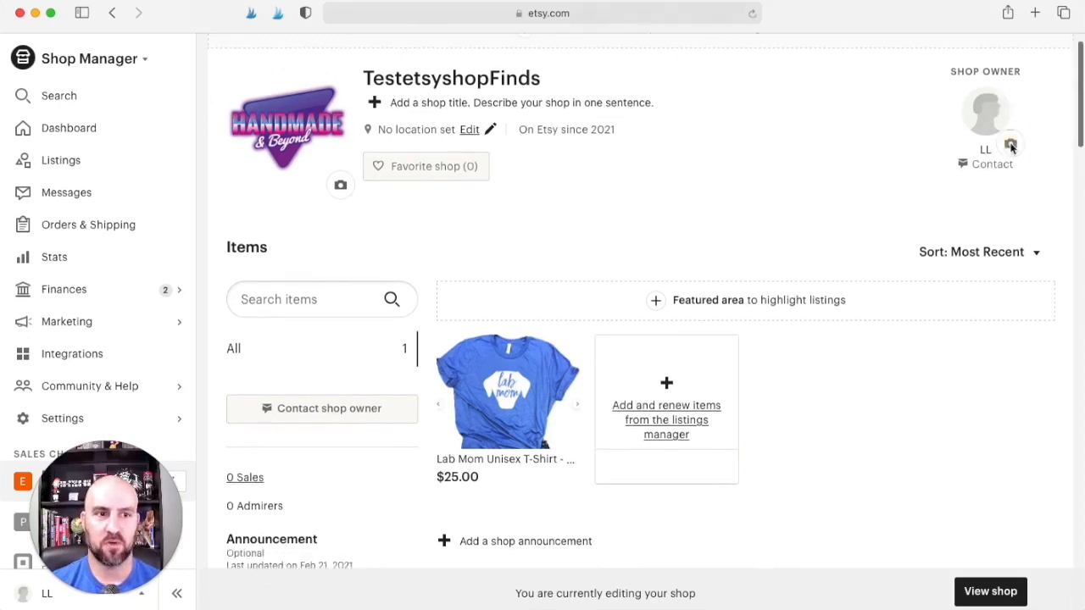
left_click(1010, 146)
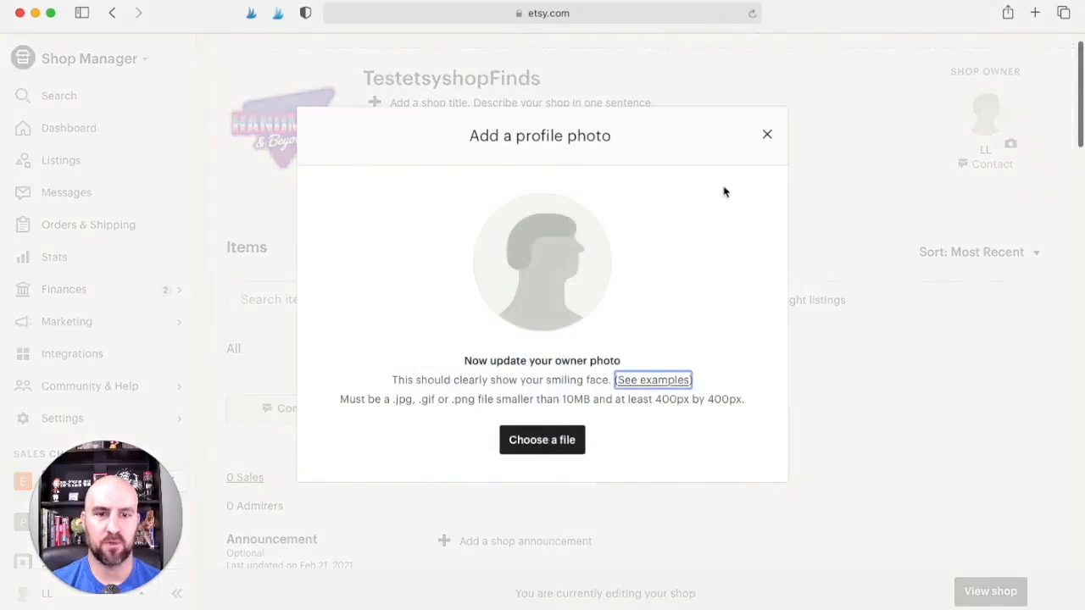
left_click(766, 136)
- Try the Standard grid layout for the shop's featured area and cancel the featured products edit
scroll(808, 211, "down", 2)
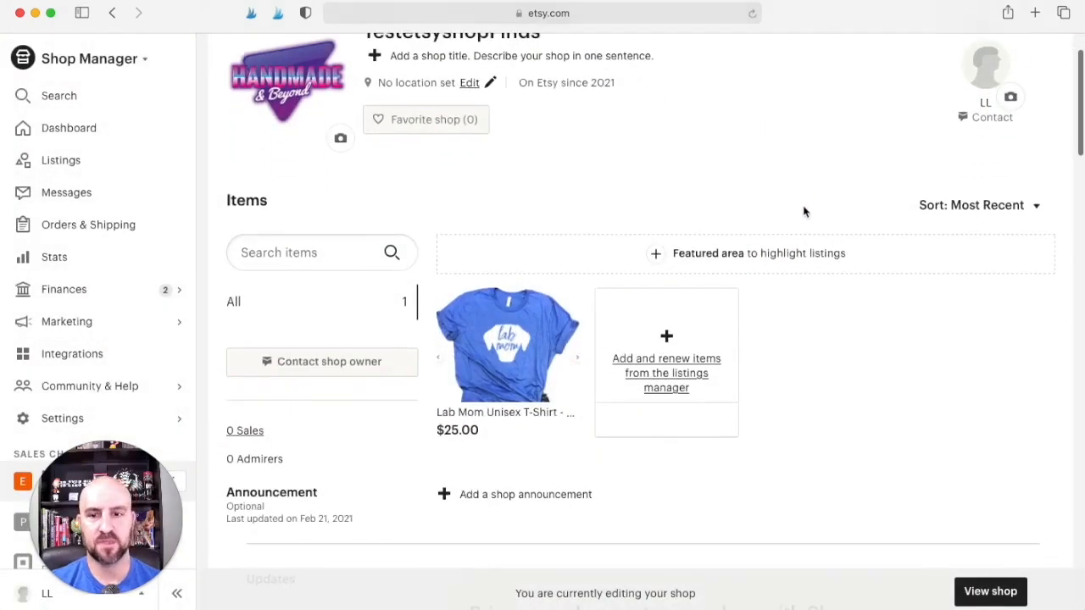
scroll(806, 211, "down", 4)
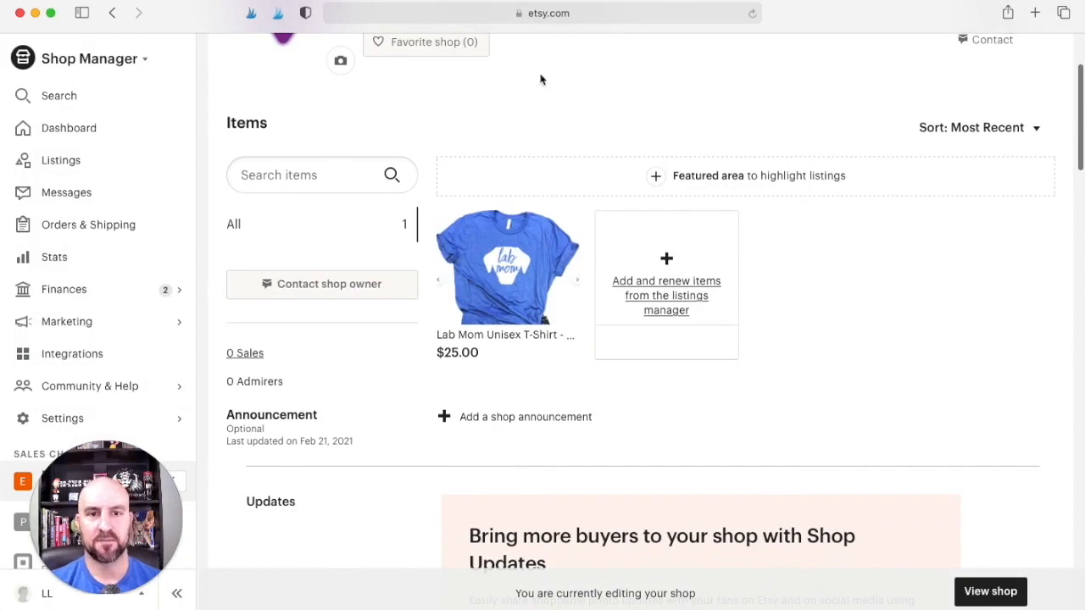
left_click(659, 178)
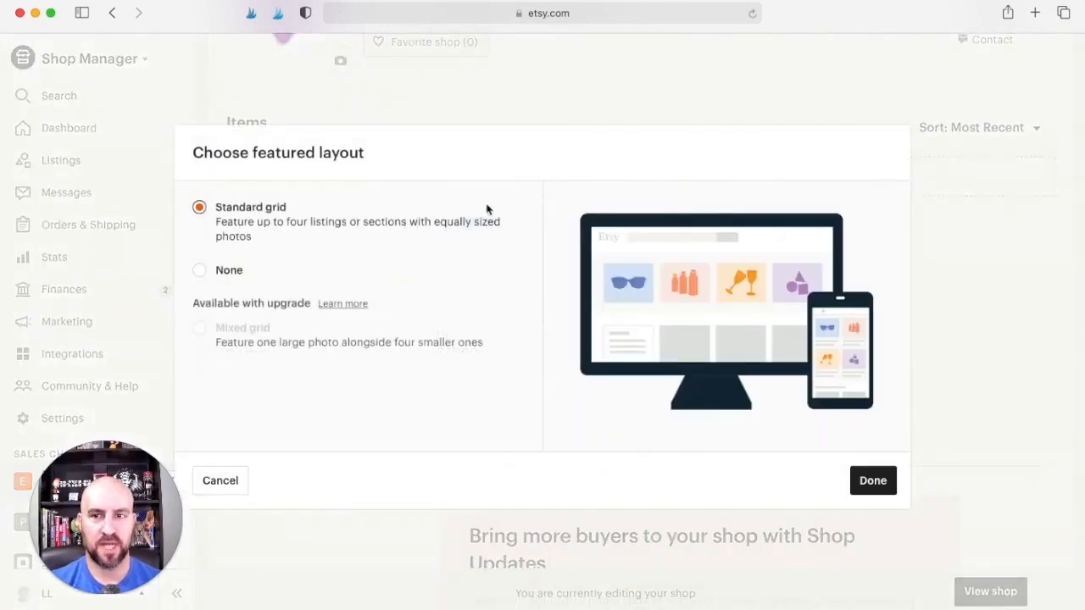
left_click(873, 482)
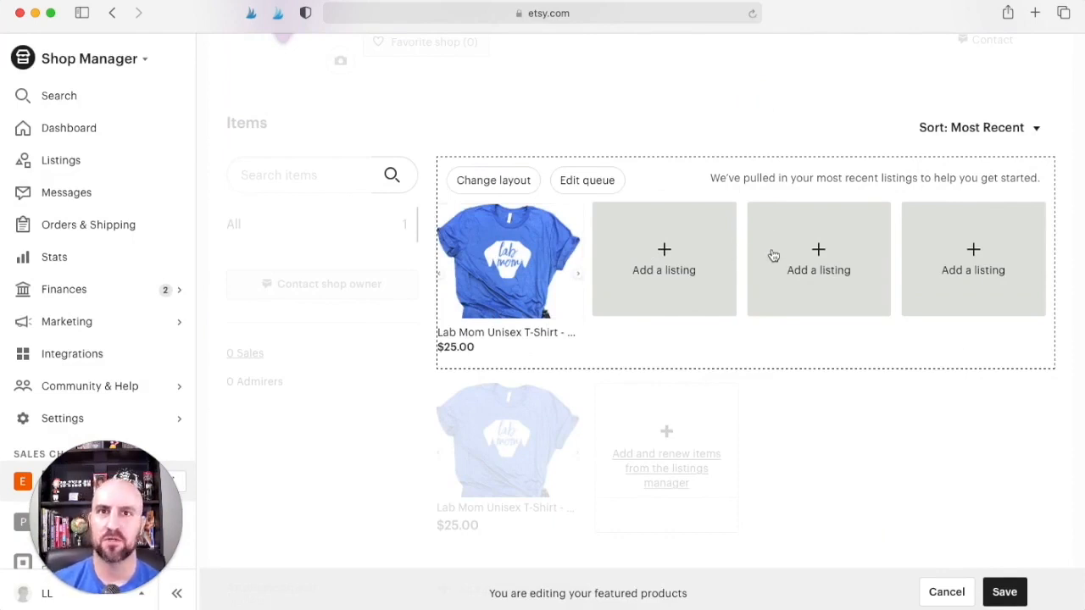
left_click(943, 594)
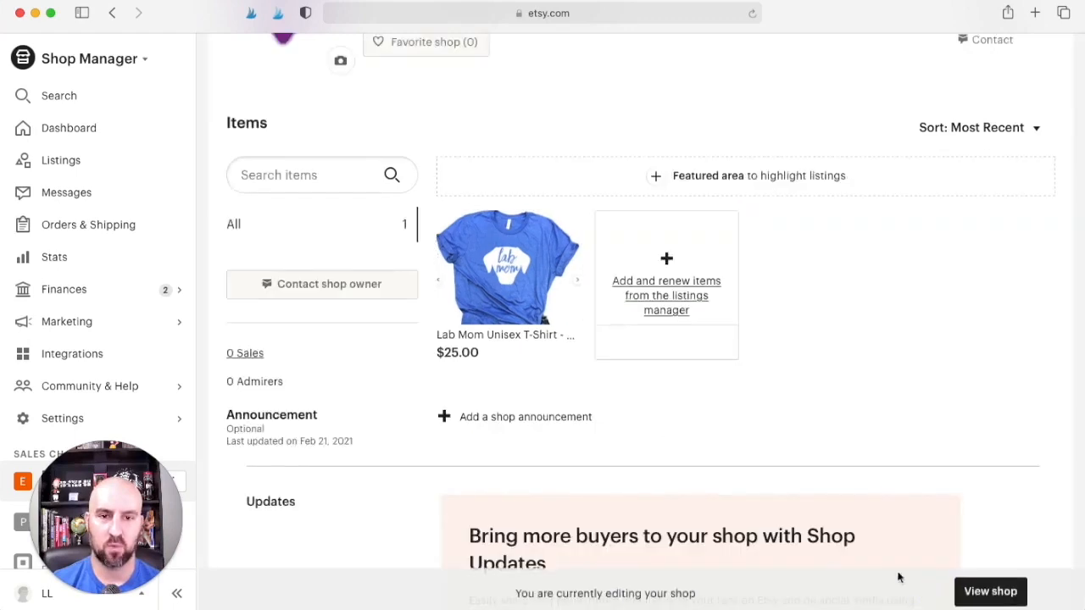
- Add the shop announcement "Welcome to my shop!" and save it
scroll(749, 310, "down", 1)
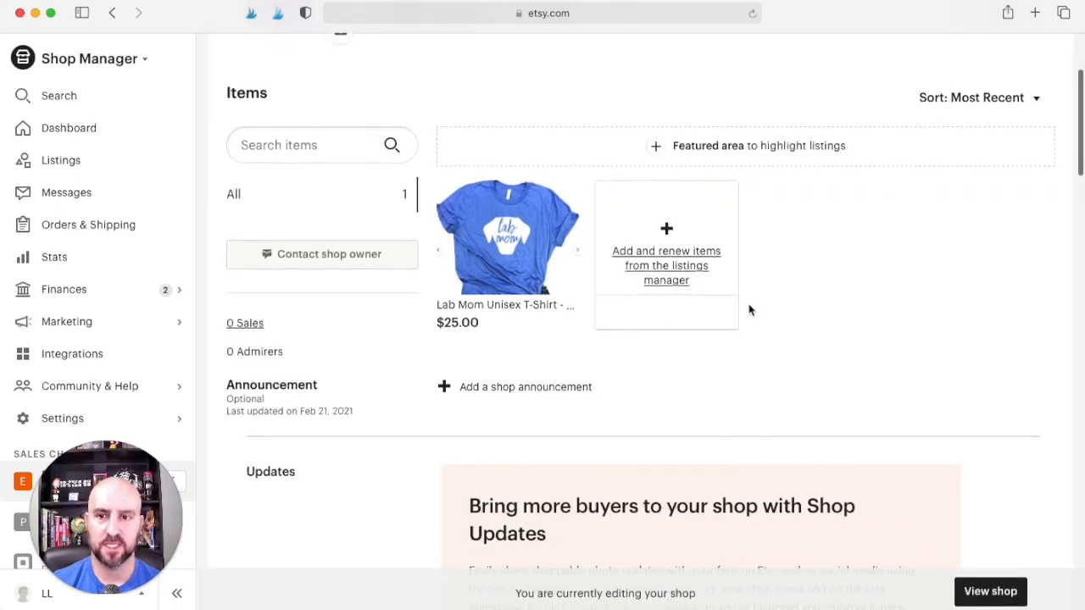
scroll(512, 244, "down", 5)
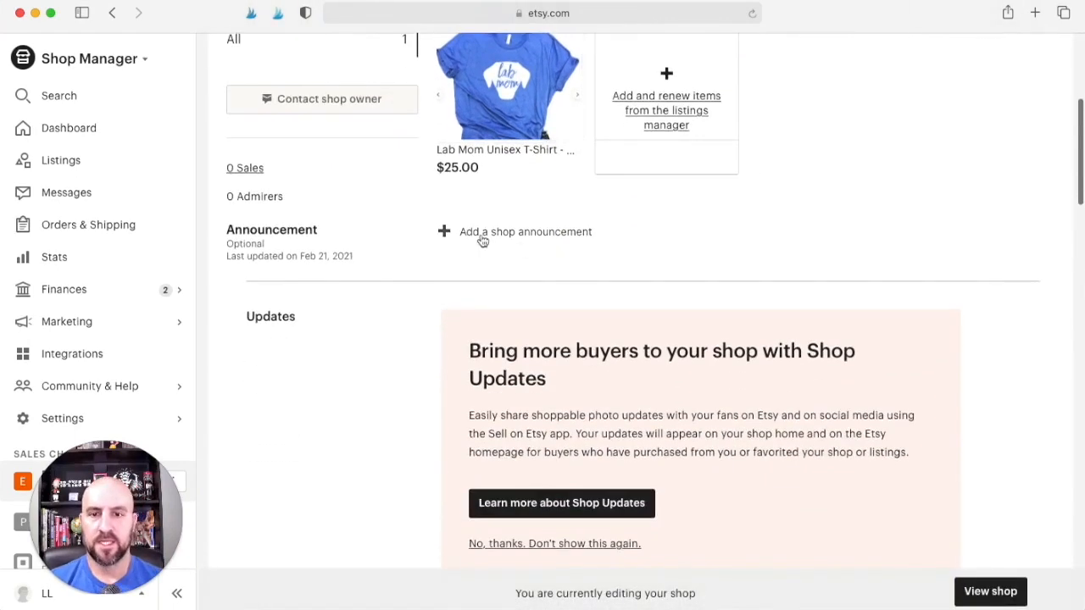
left_click(444, 231)
left_click(516, 246)
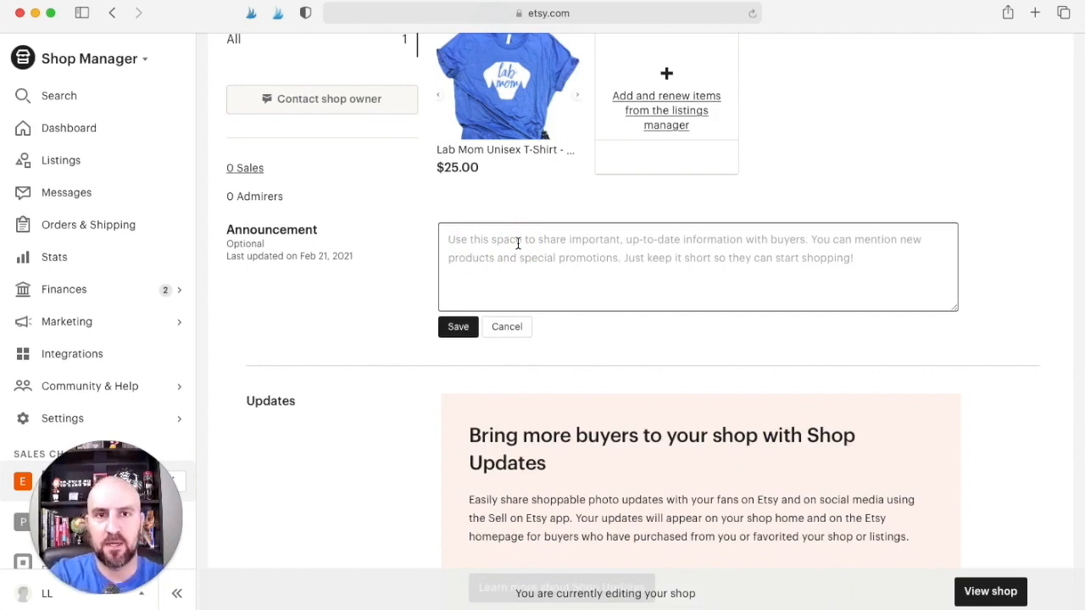
type("We")
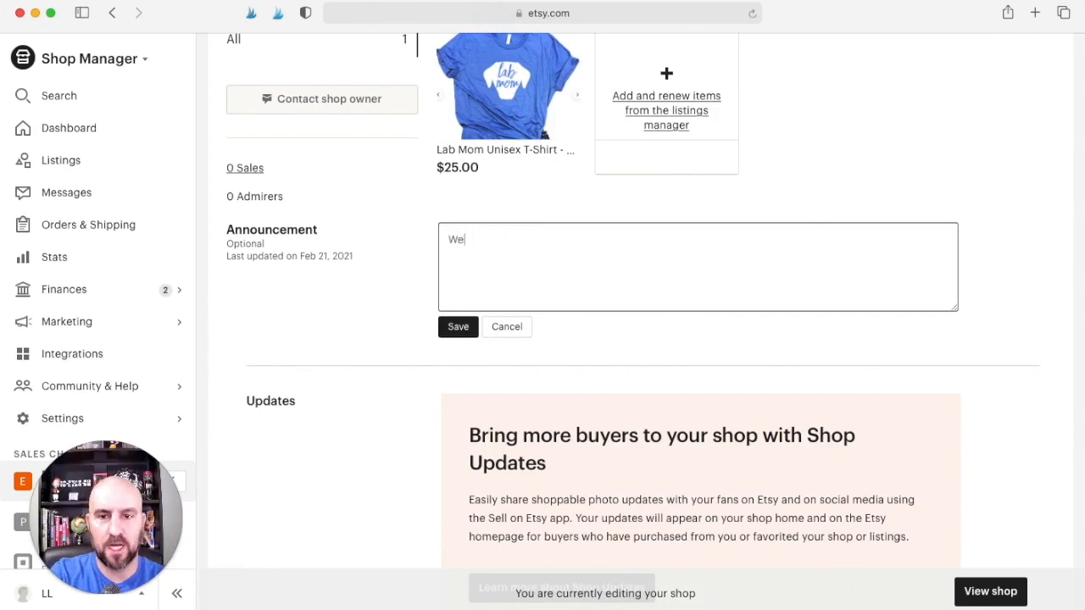
type("lcome to")
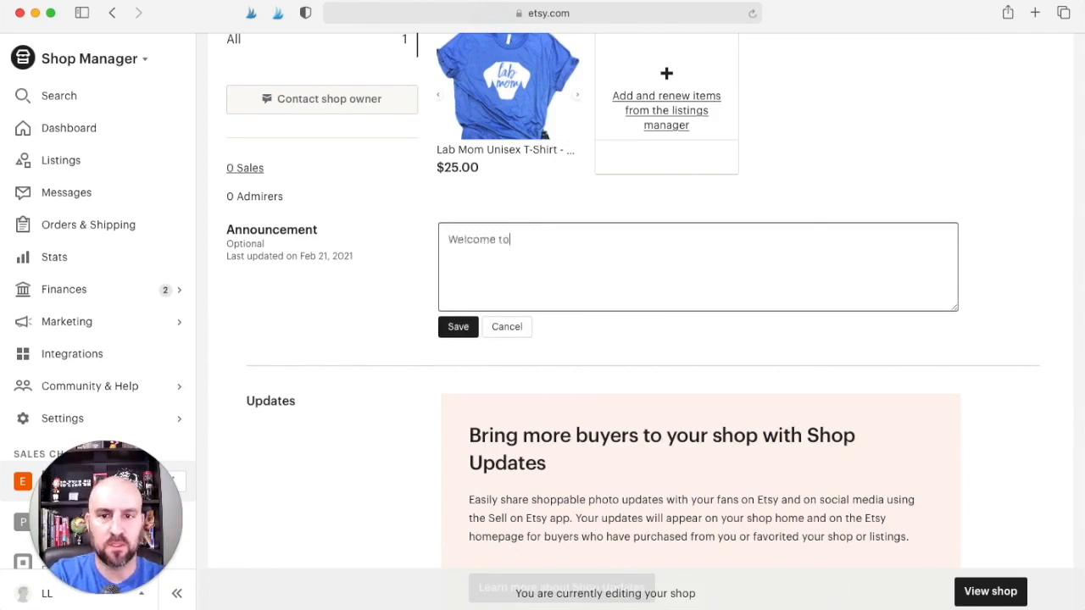
type(" my shop!")
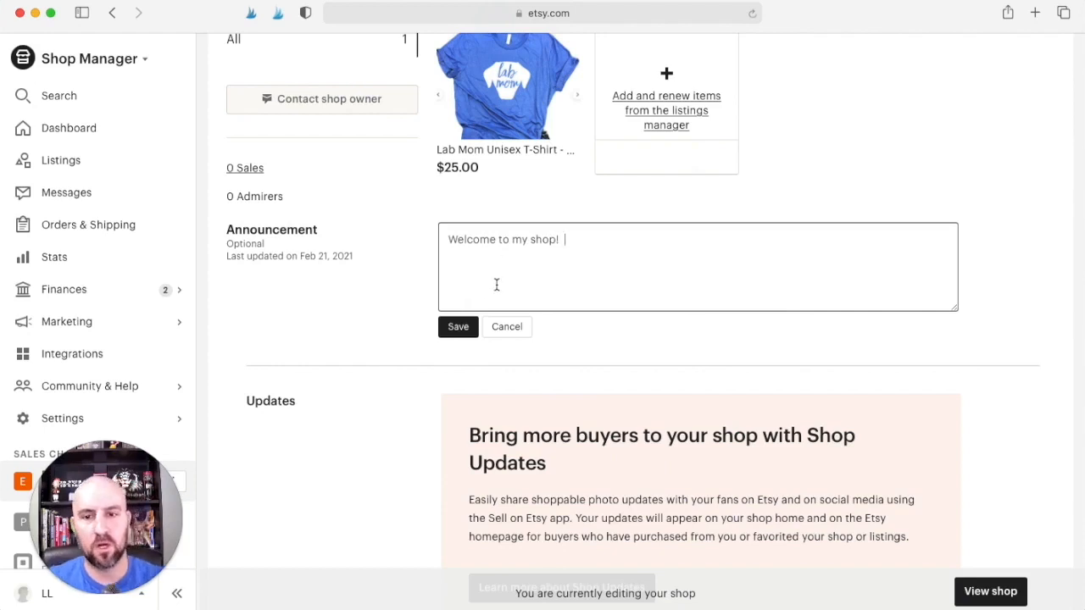
left_click(459, 326)
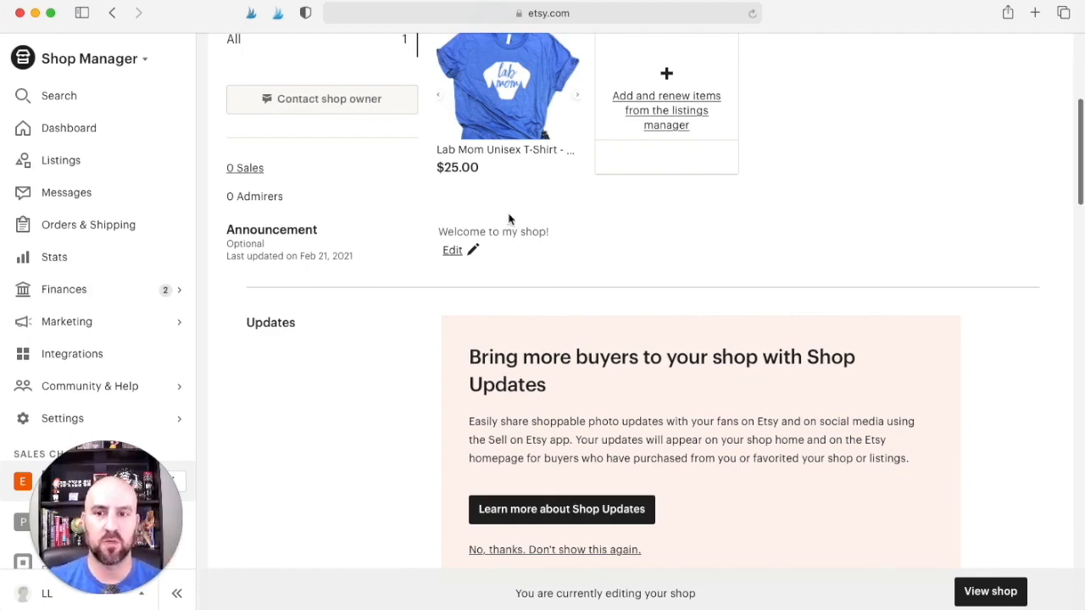
- Examine the Shop Updates notice and the About section's options for video, photos, story, web links and shop members
scroll(508, 218, "down", 3)
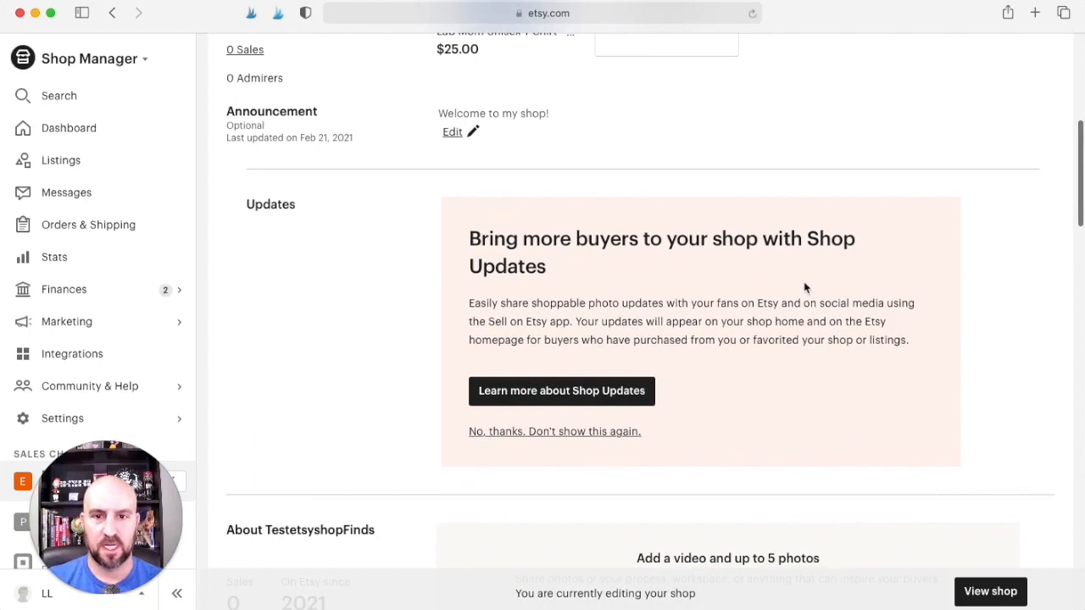
scroll(805, 288, "down", 3)
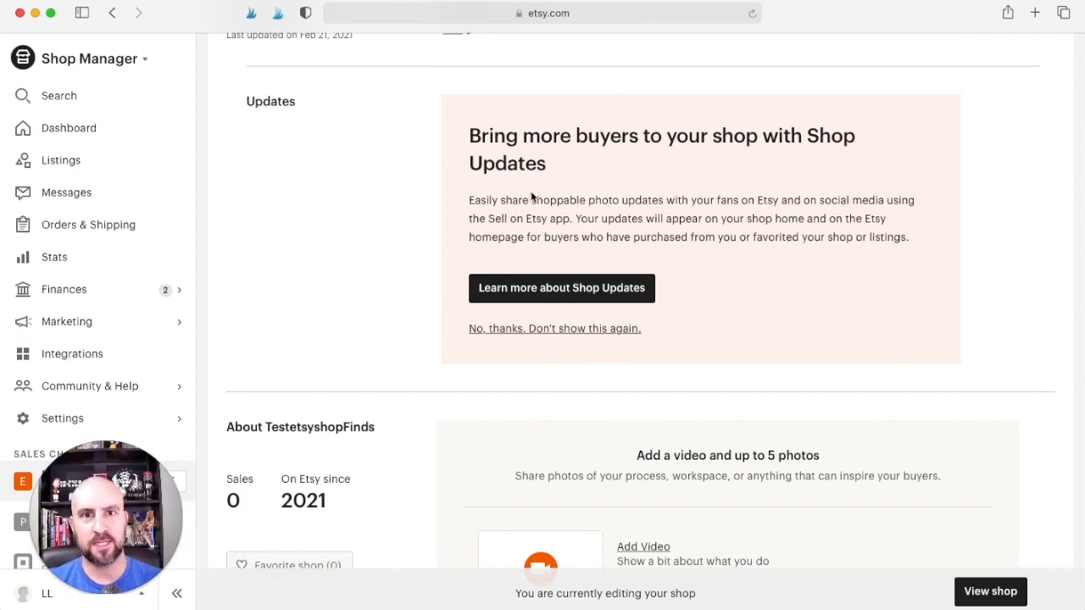
scroll(539, 197, "down", 1)
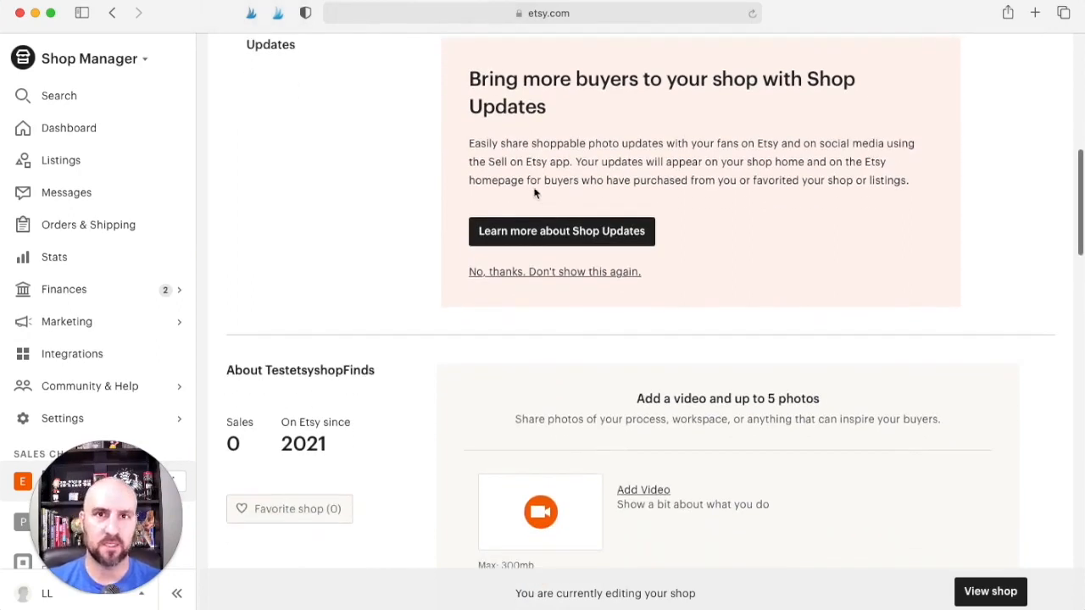
scroll(537, 194, "down", 1)
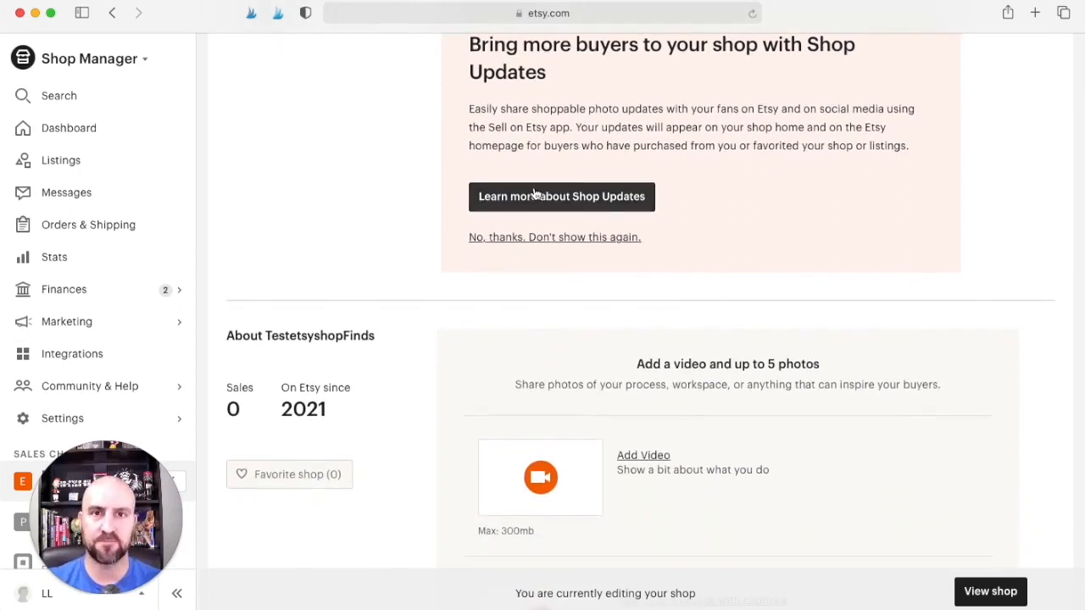
scroll(534, 194, "down", 1)
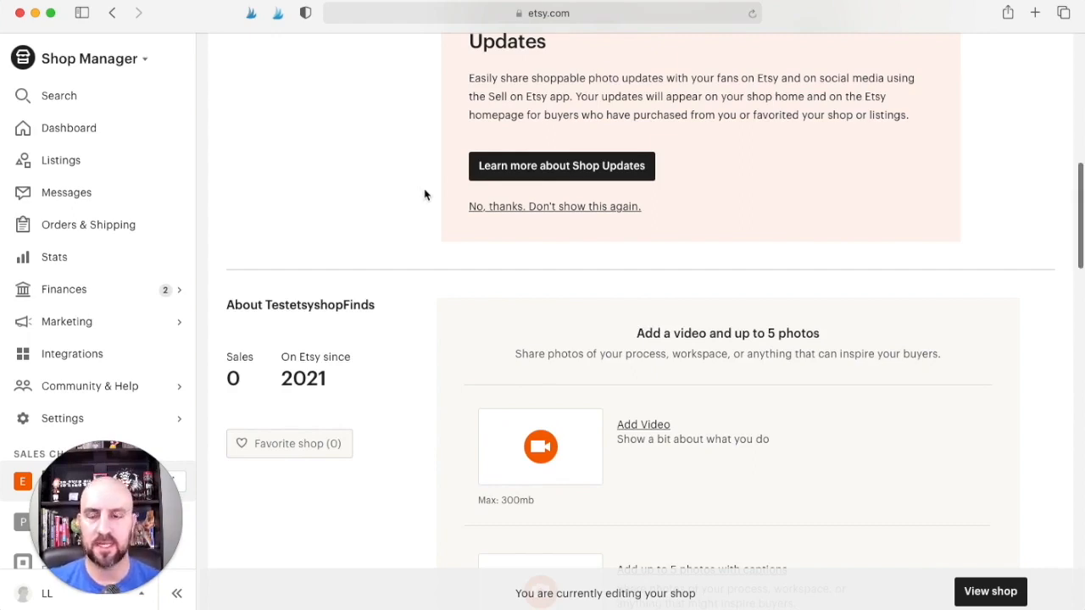
scroll(424, 194, "down", 3)
scroll(425, 194, "down", 3)
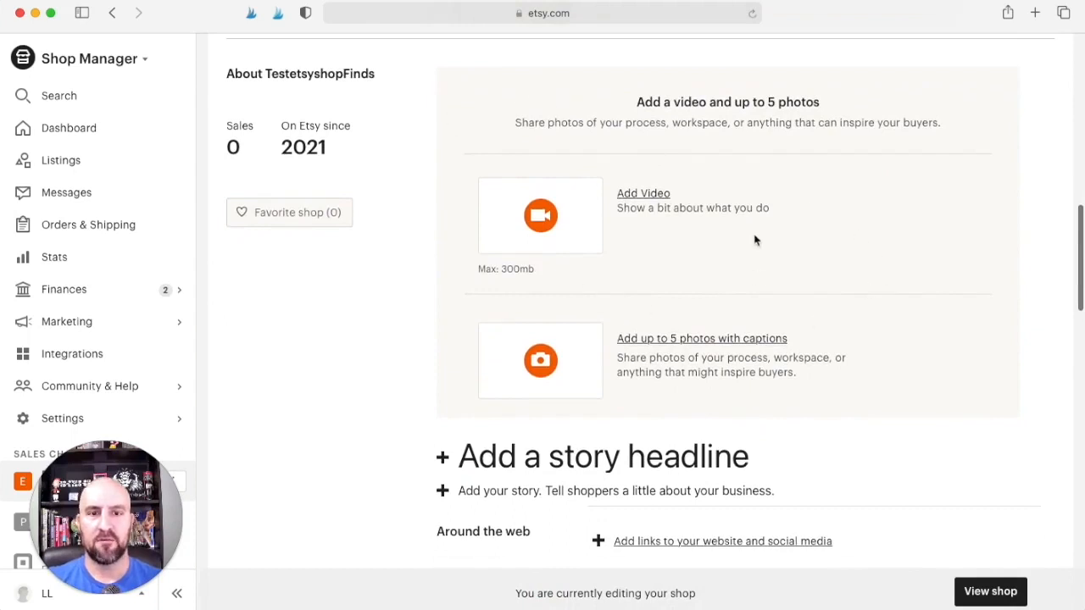
scroll(426, 283, "down", 1)
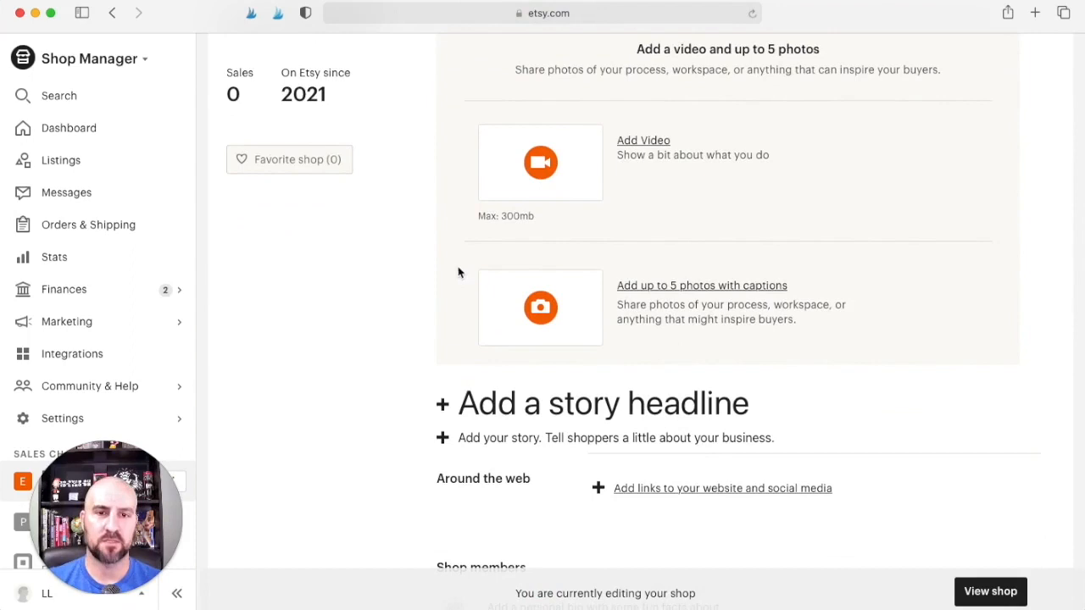
scroll(452, 262, "up", 1)
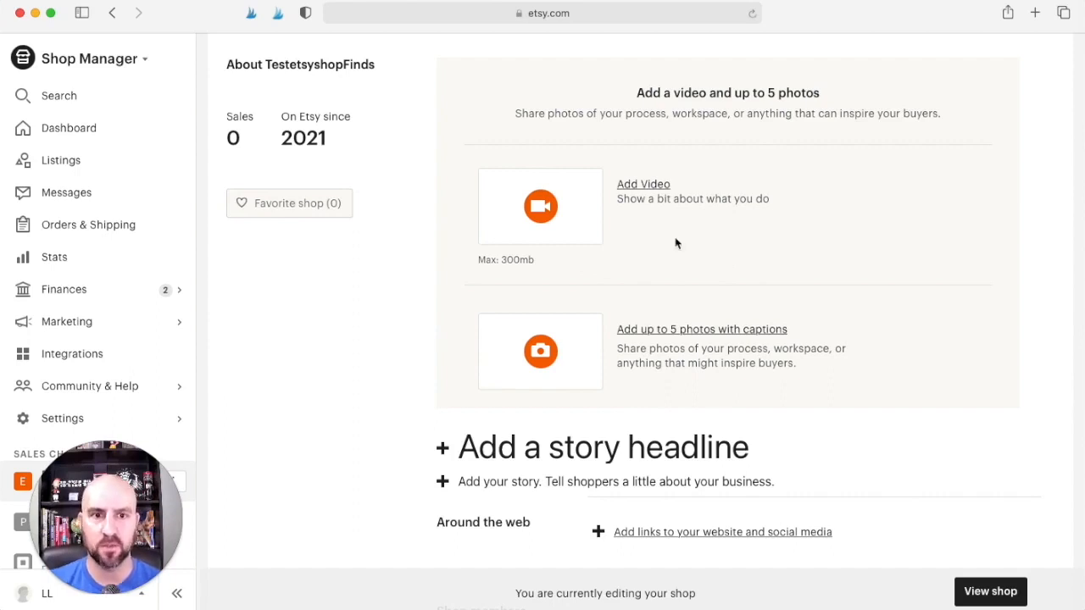
scroll(570, 261, "down", 2)
scroll(571, 260, "down", 1)
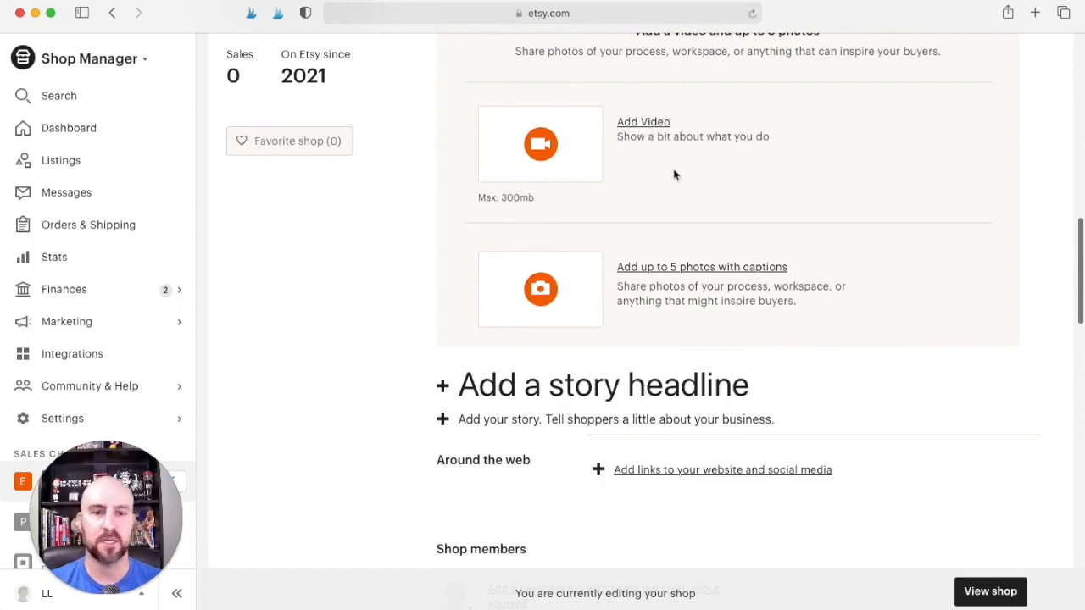
scroll(683, 206, "down", 3)
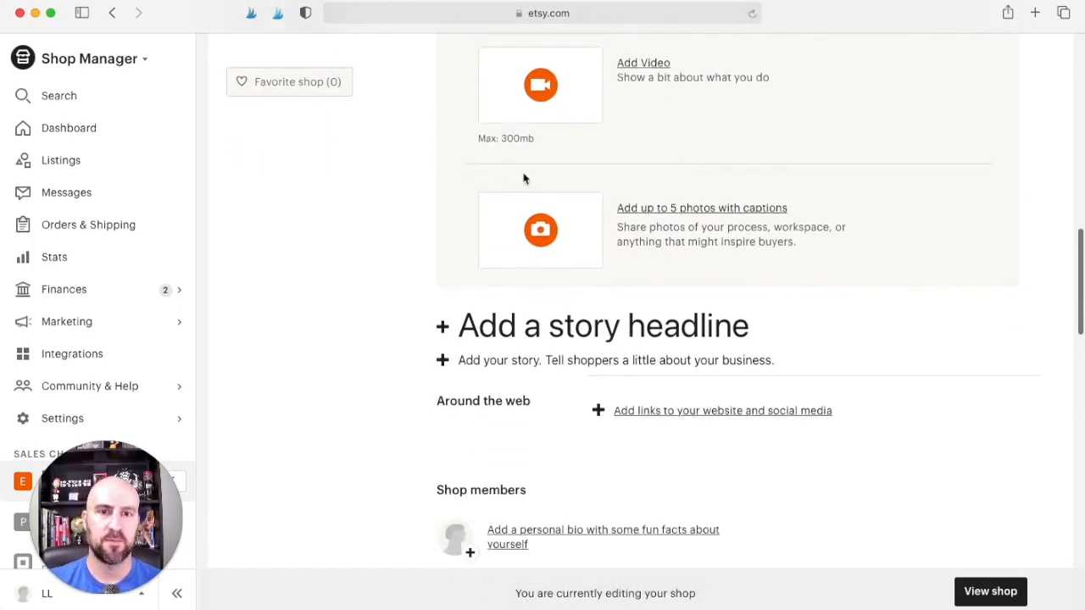
- Add the screen-printing workshop screenshot from the Desktop folder as a photo in the shop's About section
scroll(525, 178, "up", 3)
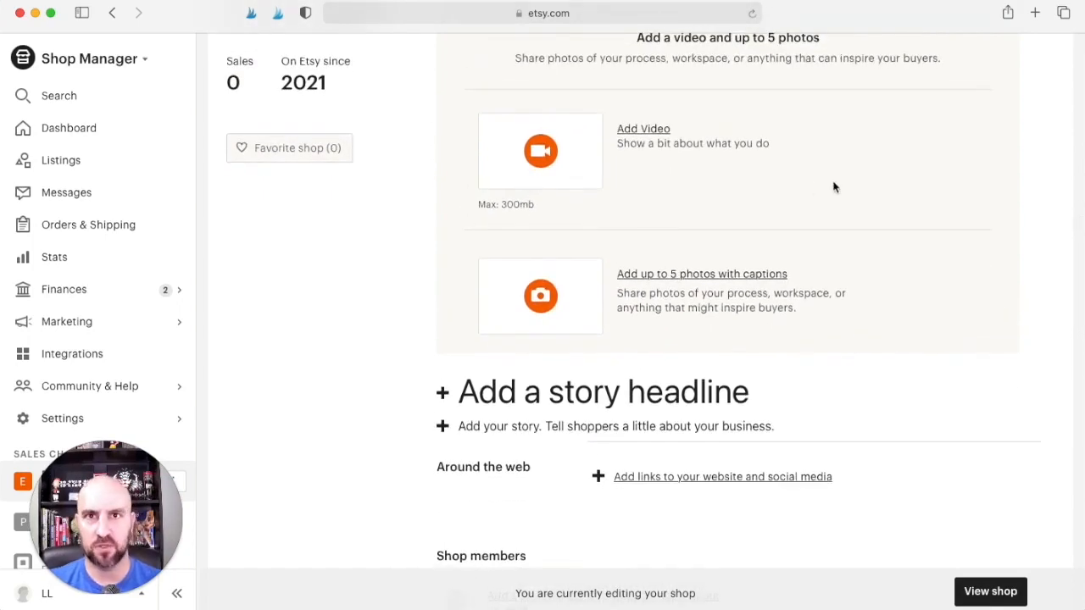
left_click(625, 277)
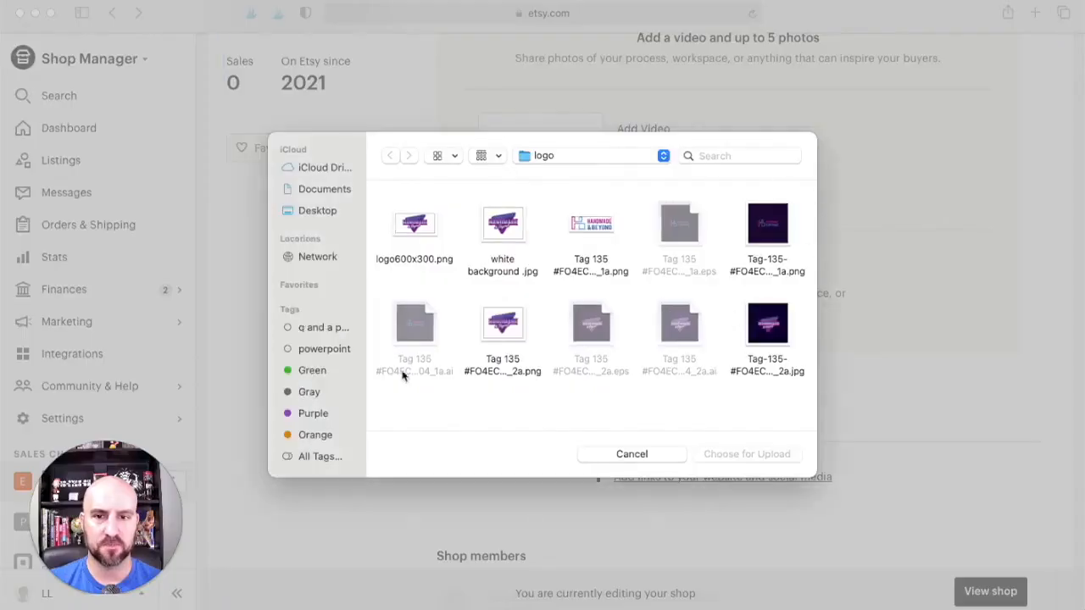
left_click(329, 212)
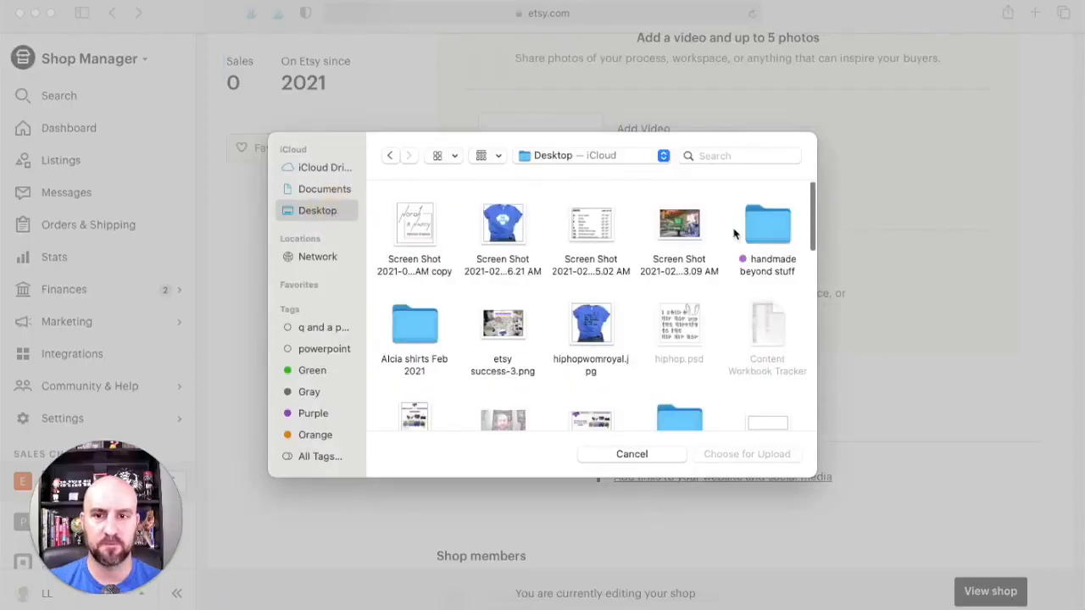
double_click(679, 222)
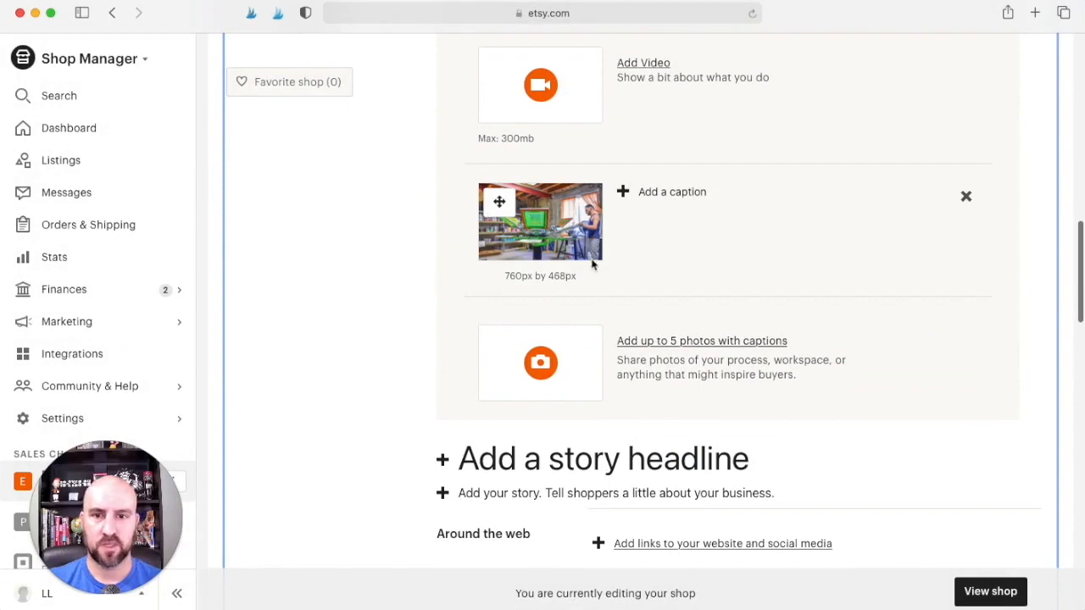
scroll(593, 262, "down", 1)
scroll(593, 213, "down", 1)
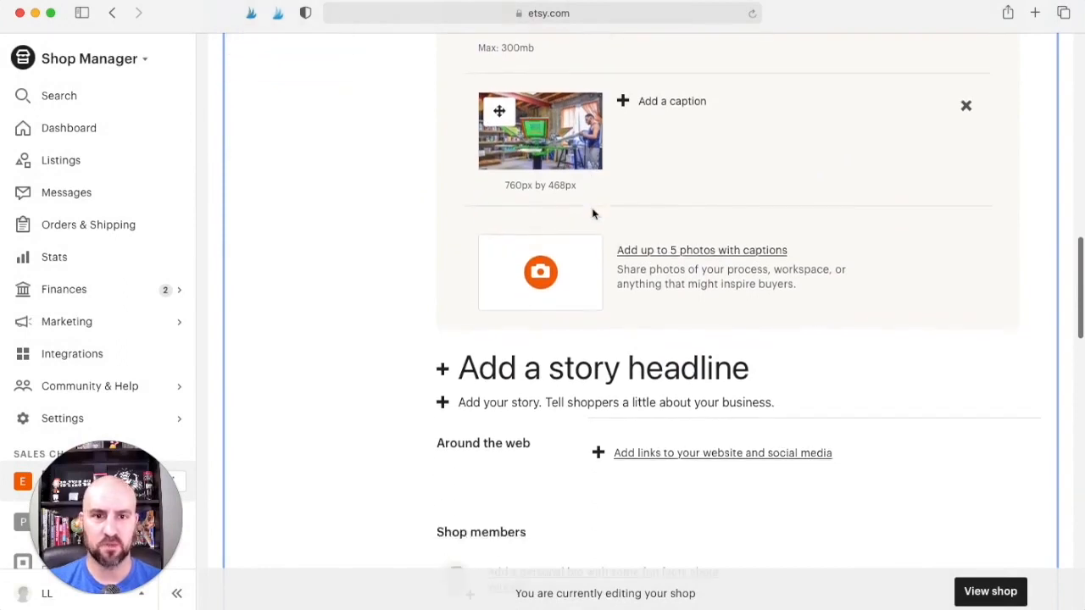
scroll(593, 220, "down", 3)
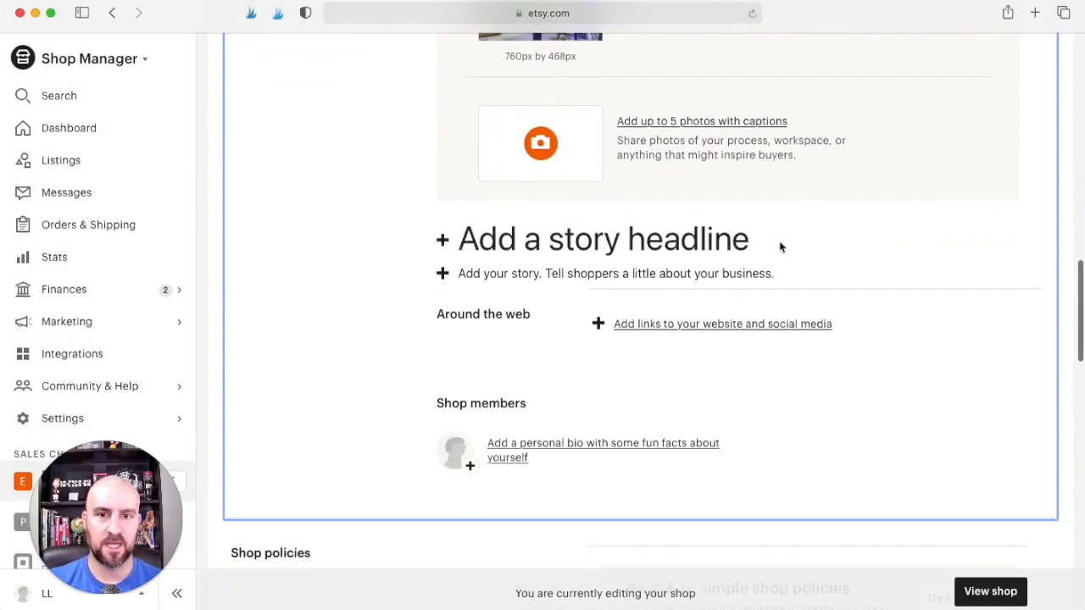
- Add the story headline "How I Got Started...." to the shop's About section and save it
left_click(461, 243)
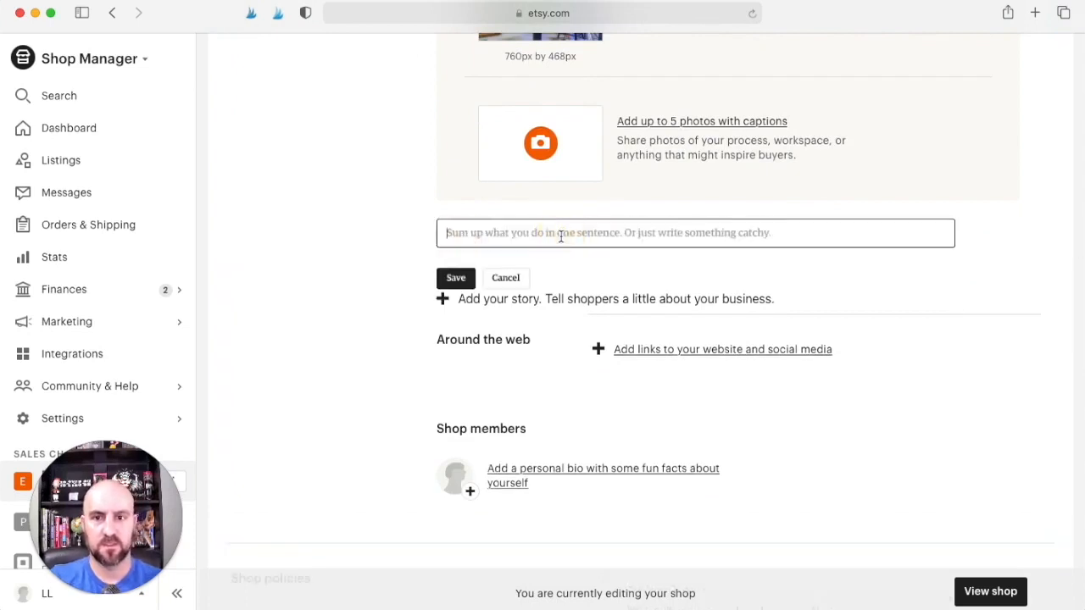
type("How ")
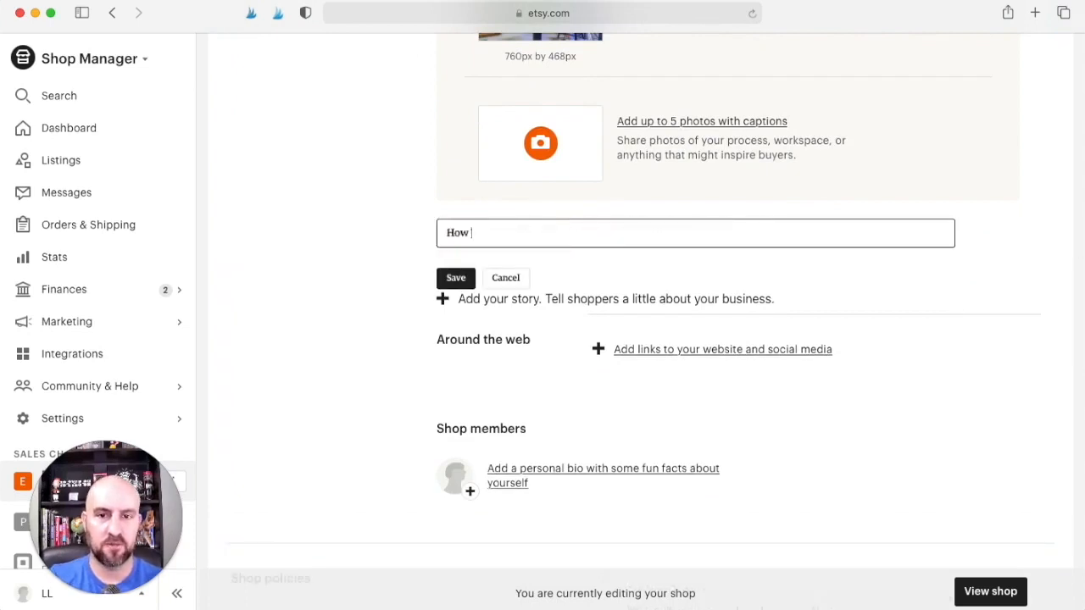
type("I Got Started....")
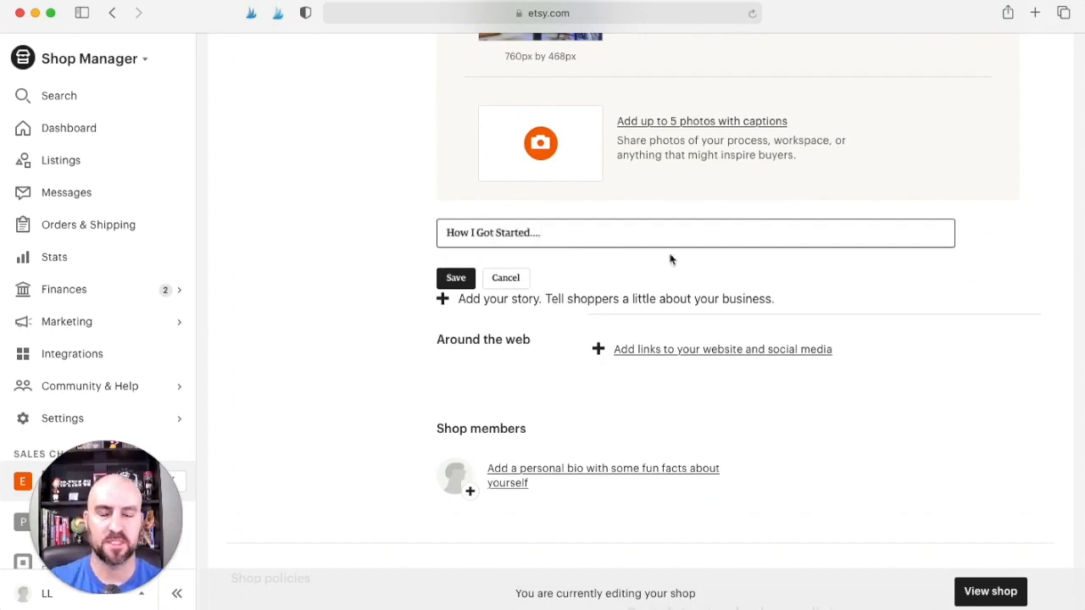
left_click(468, 280)
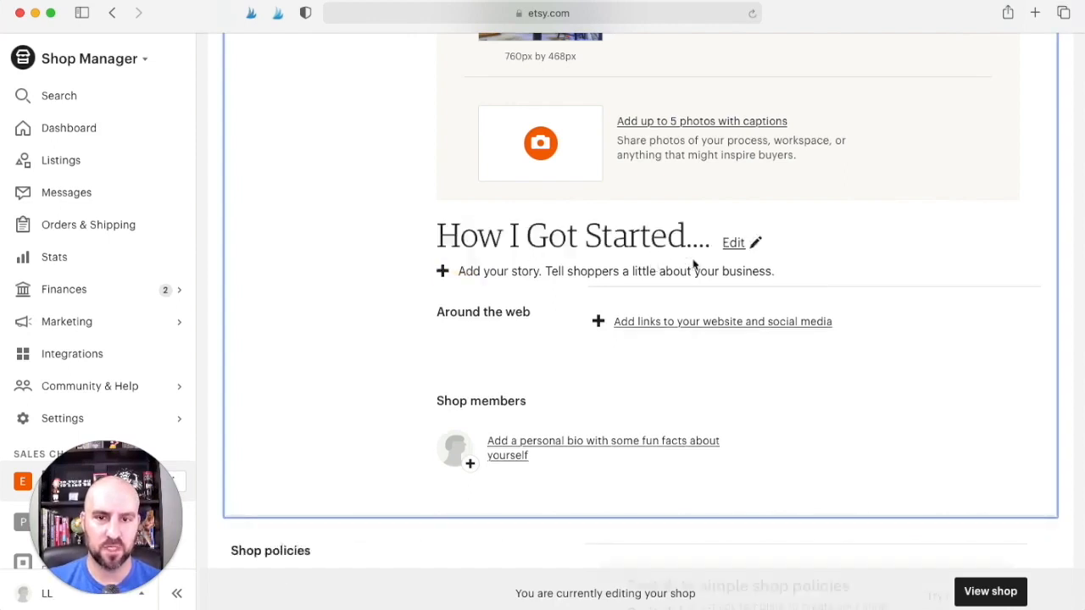
- Add the story text "This is how you got started, why you love doing what you do, etc." below the headline and save it
scroll(688, 254, "down", 2)
left_click(441, 223)
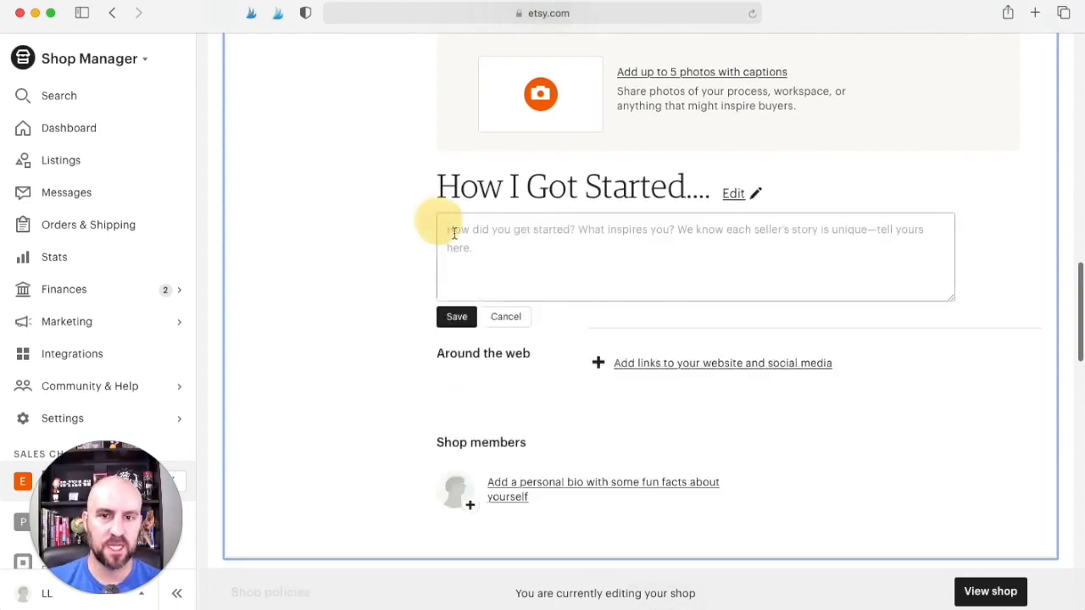
left_click(512, 230)
type("Th")
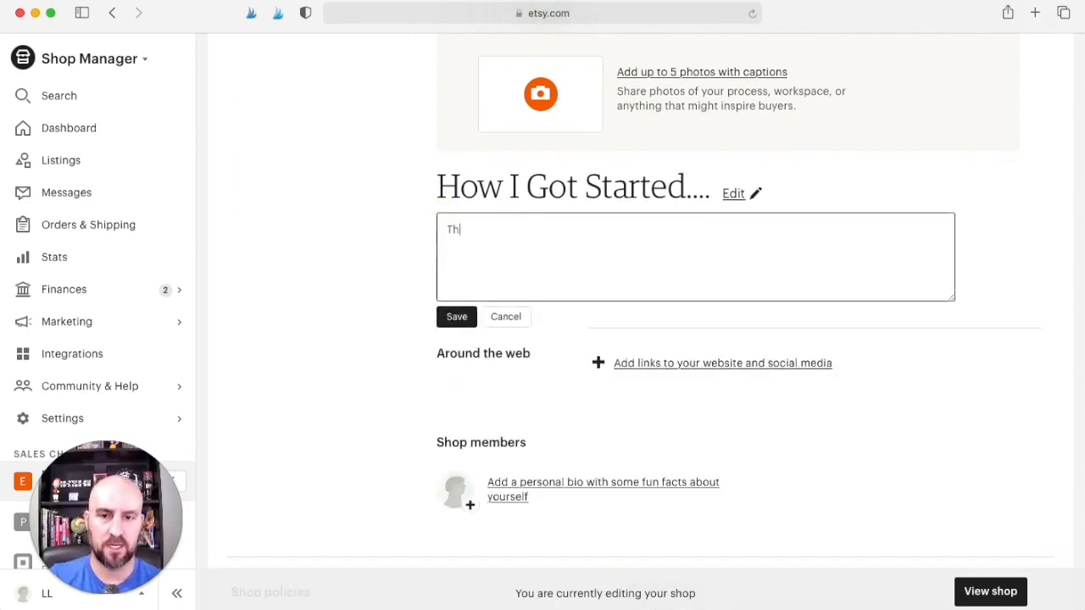
type("is is how you go")
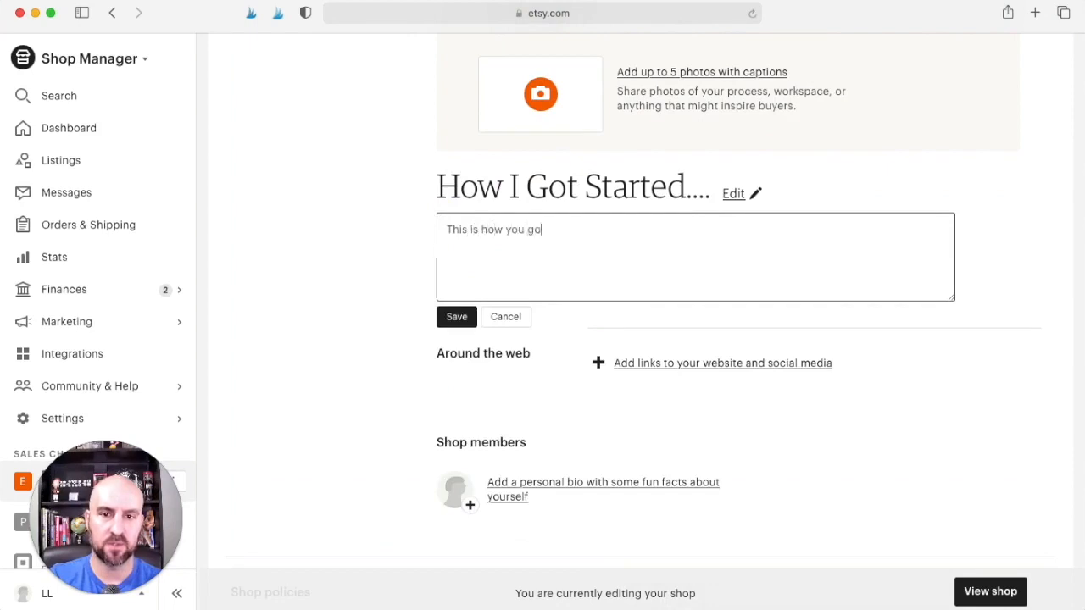
type("t started")
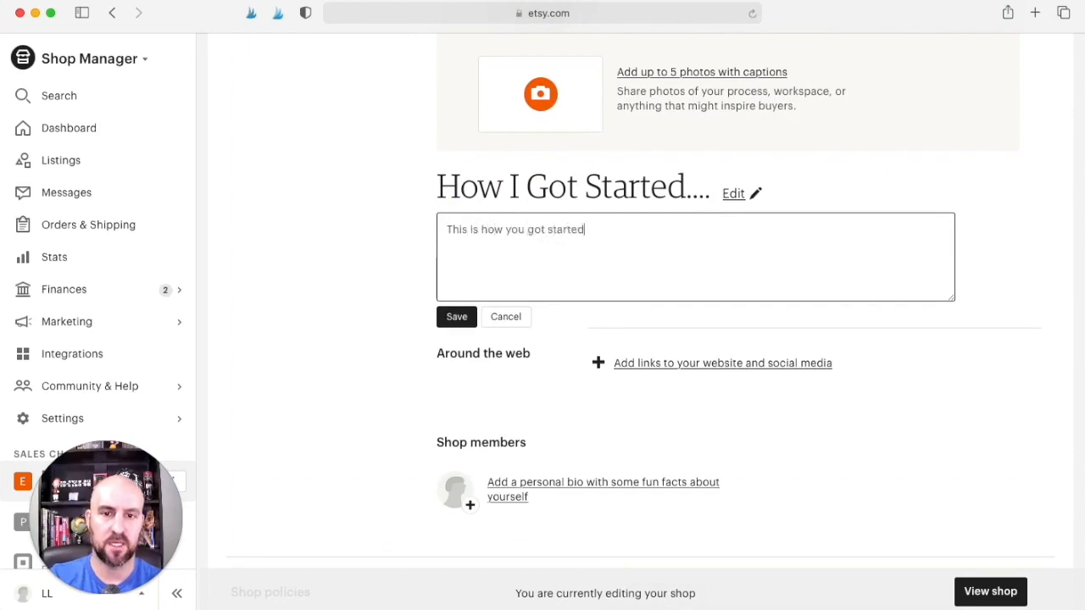
type(", why you lov")
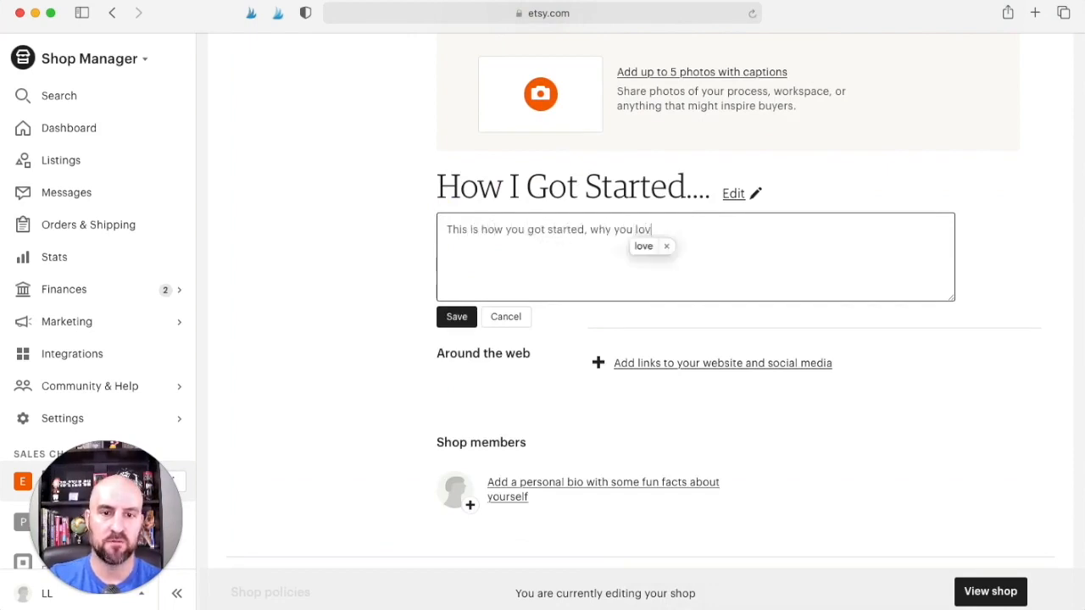
type("e doing what you do, etc.")
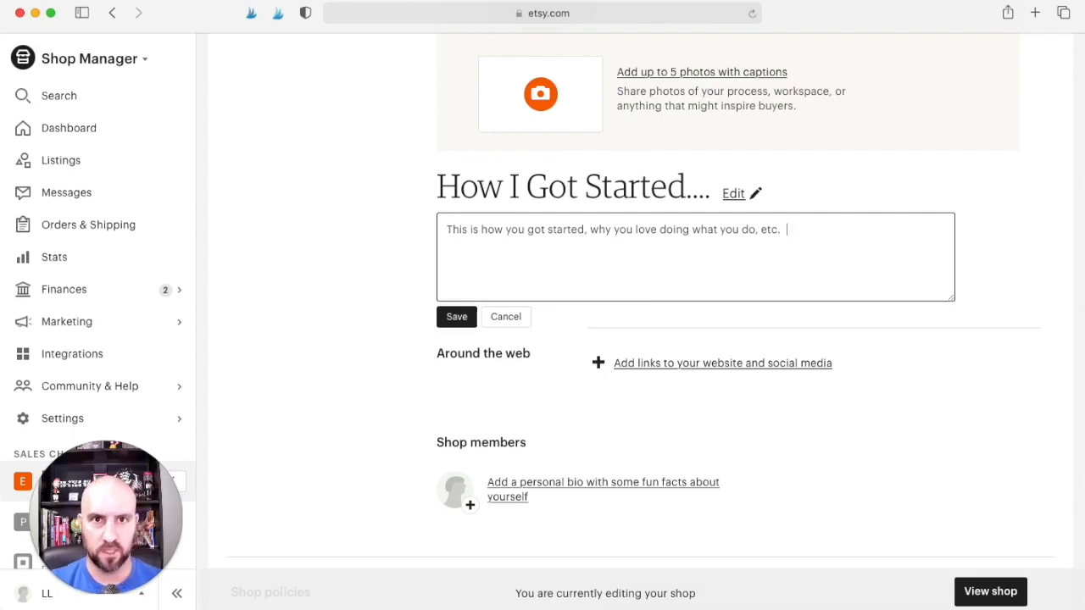
left_click(456, 317)
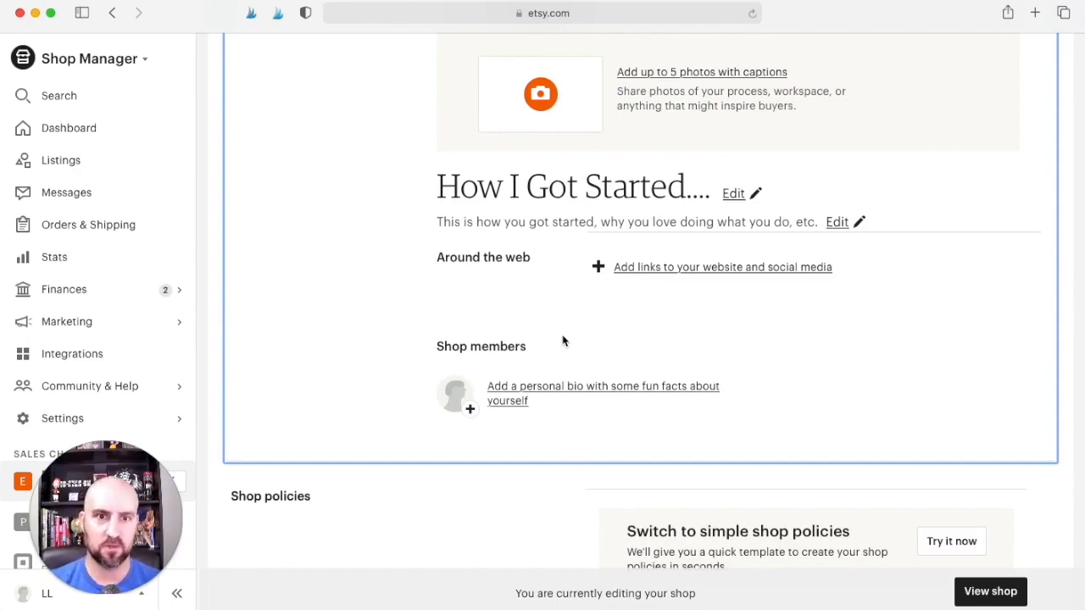
- Start adding a website or social media link under Around the web and examine the available link types
scroll(566, 312, "down", 1)
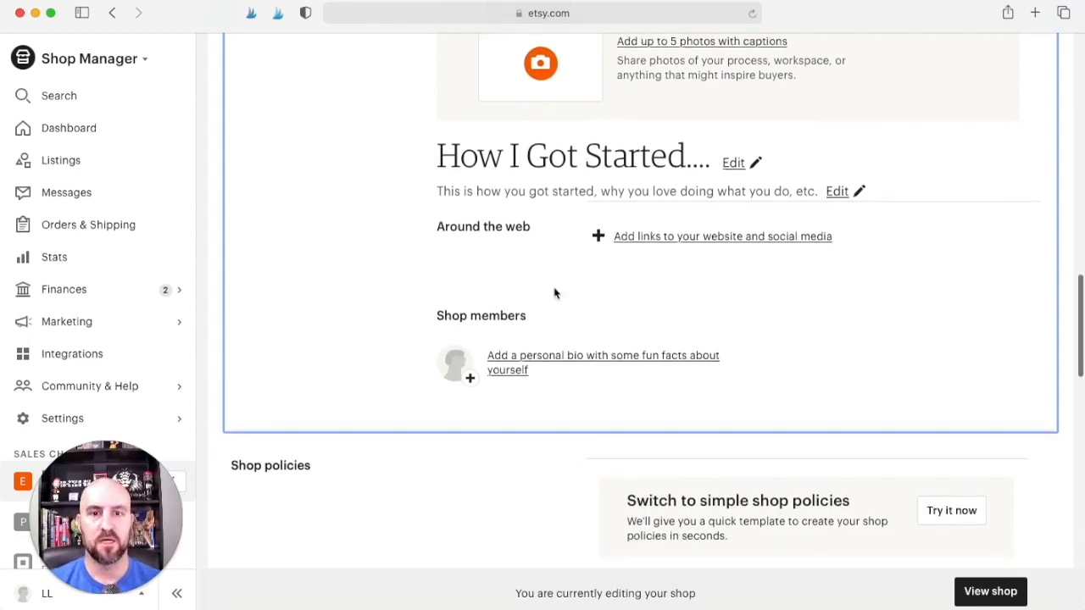
scroll(648, 241, "down", 1)
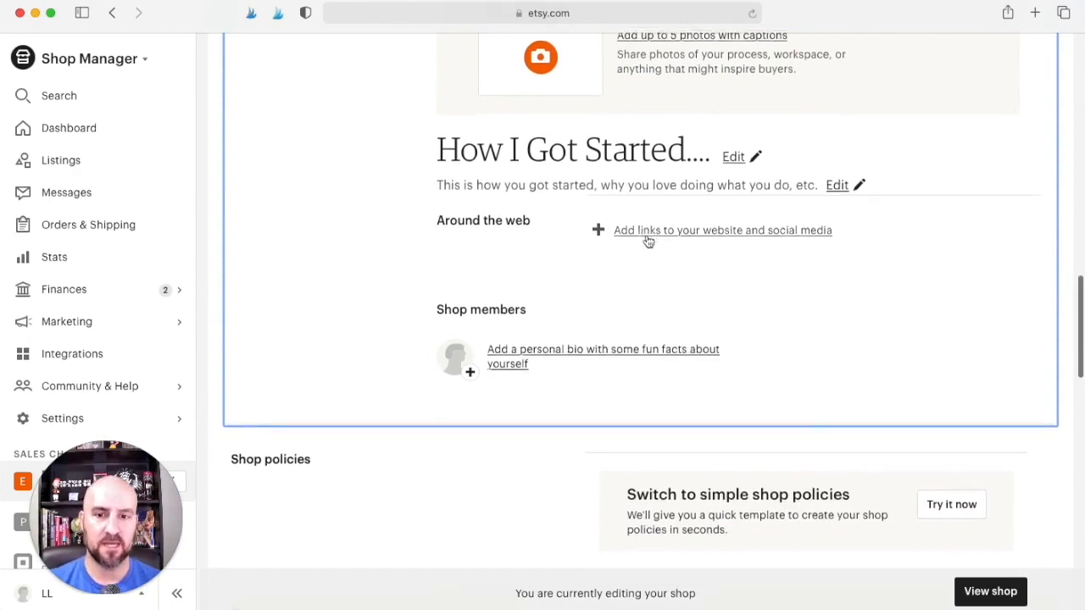
left_click(601, 231)
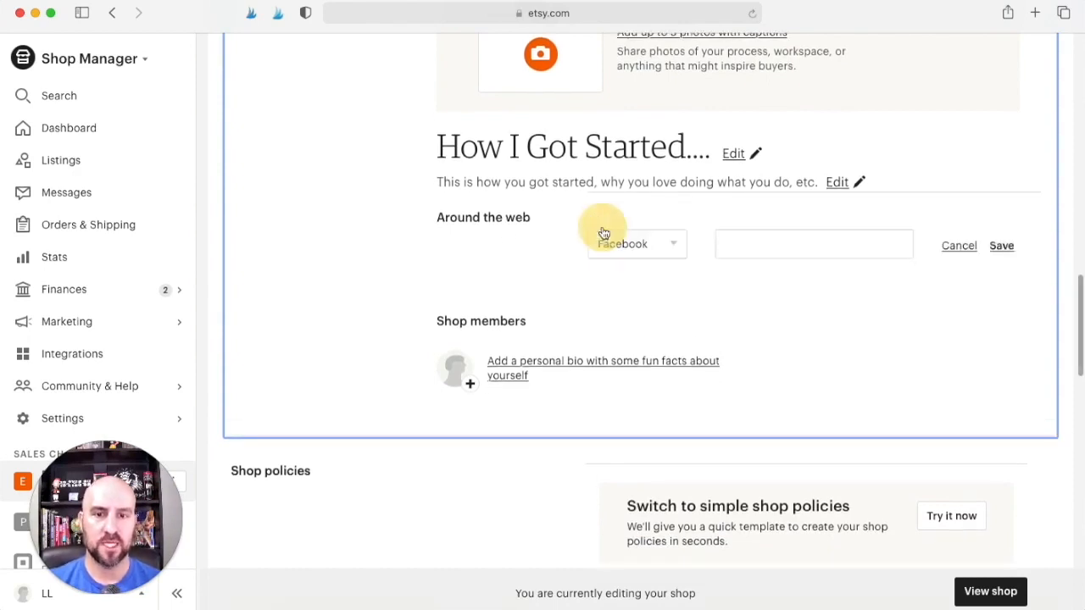
left_click(661, 241)
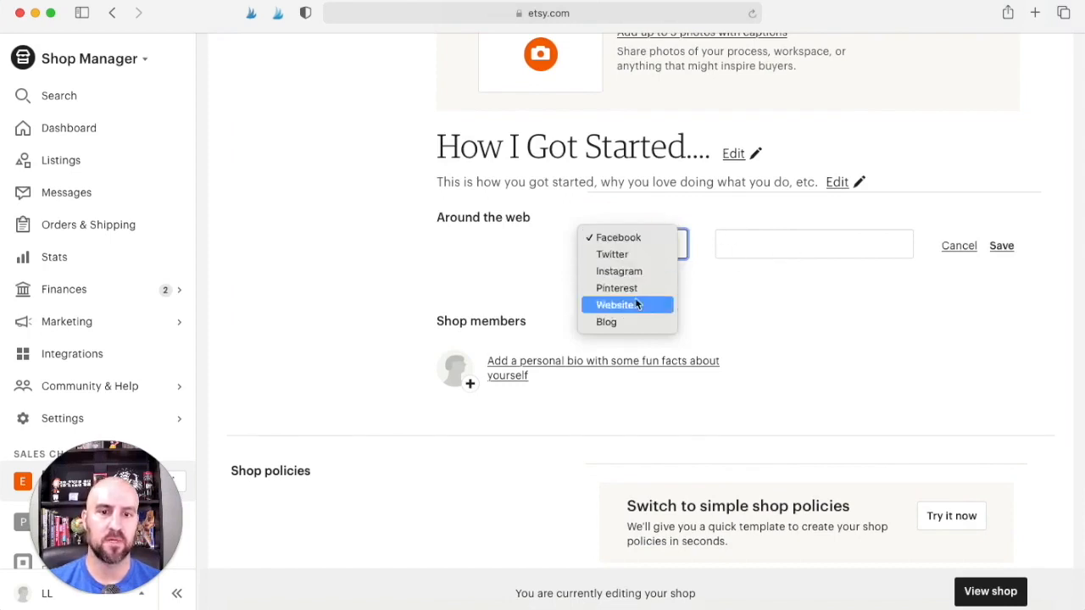
left_click(797, 320)
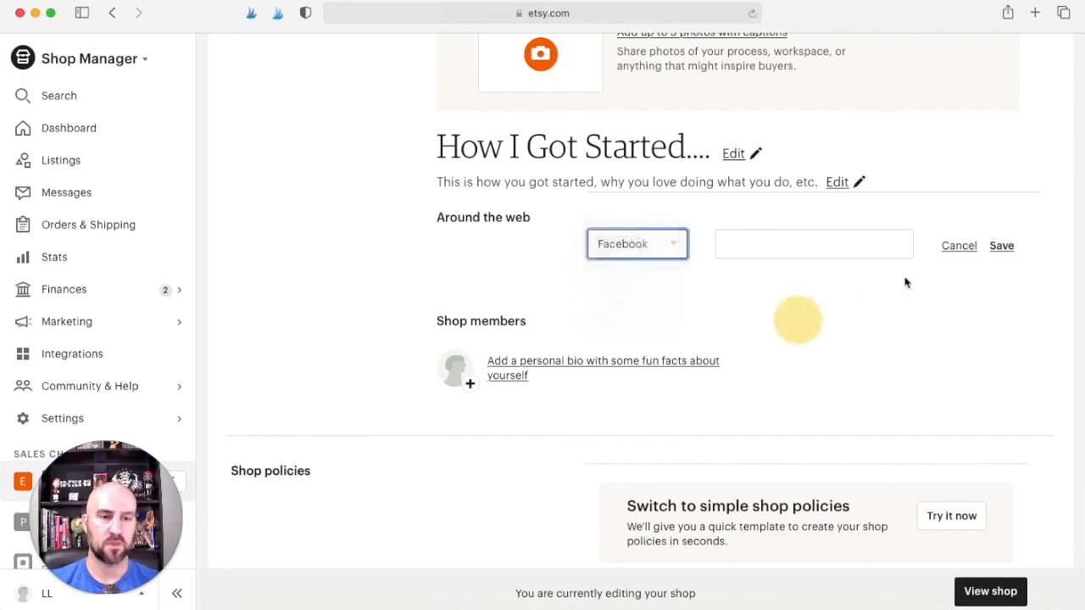
scroll(905, 280, "up", 1)
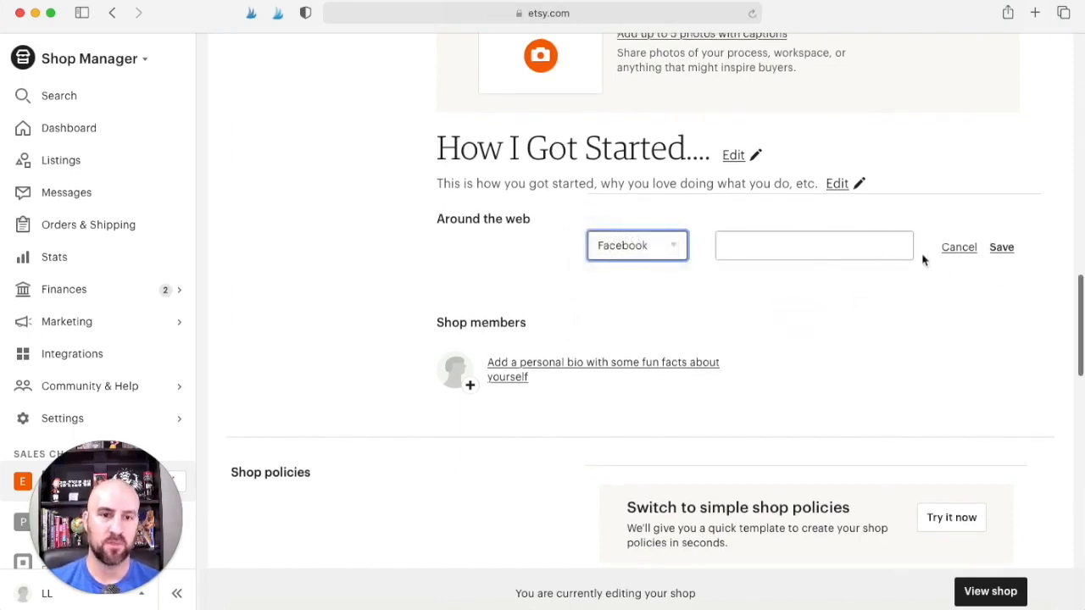
scroll(924, 260, "down", 1)
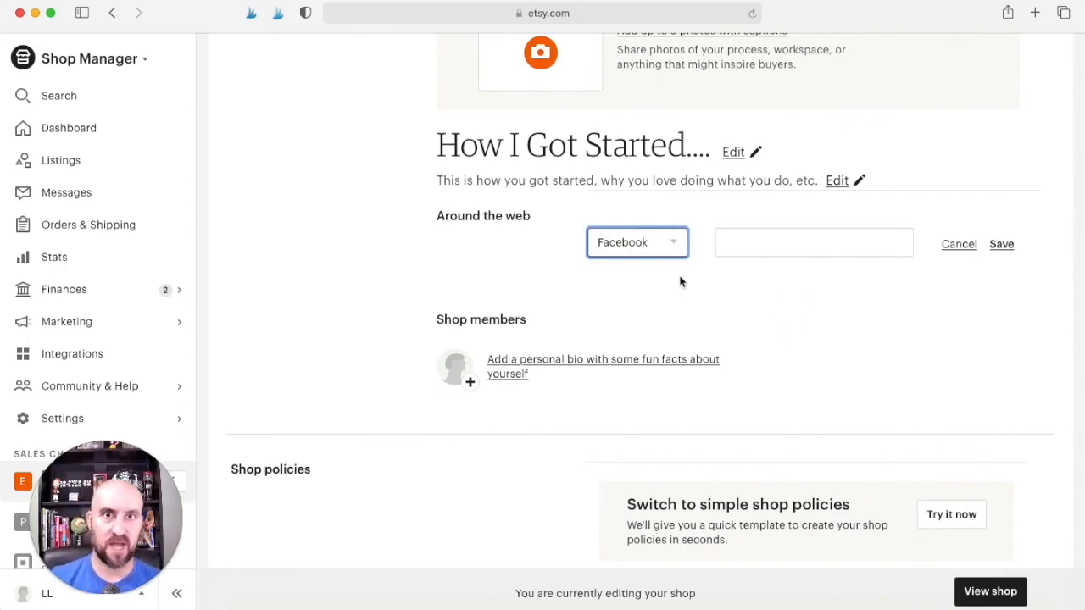
- Add a shop member named "Member Name" with the role Owner and the bio "about info", and save it
scroll(401, 122, "down", 3)
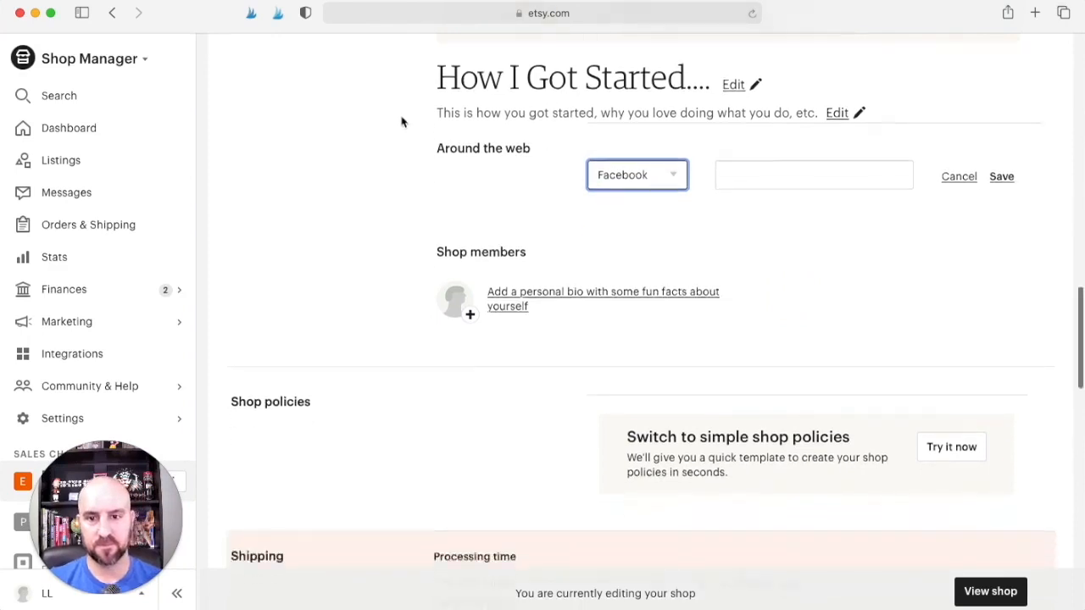
left_click(503, 276)
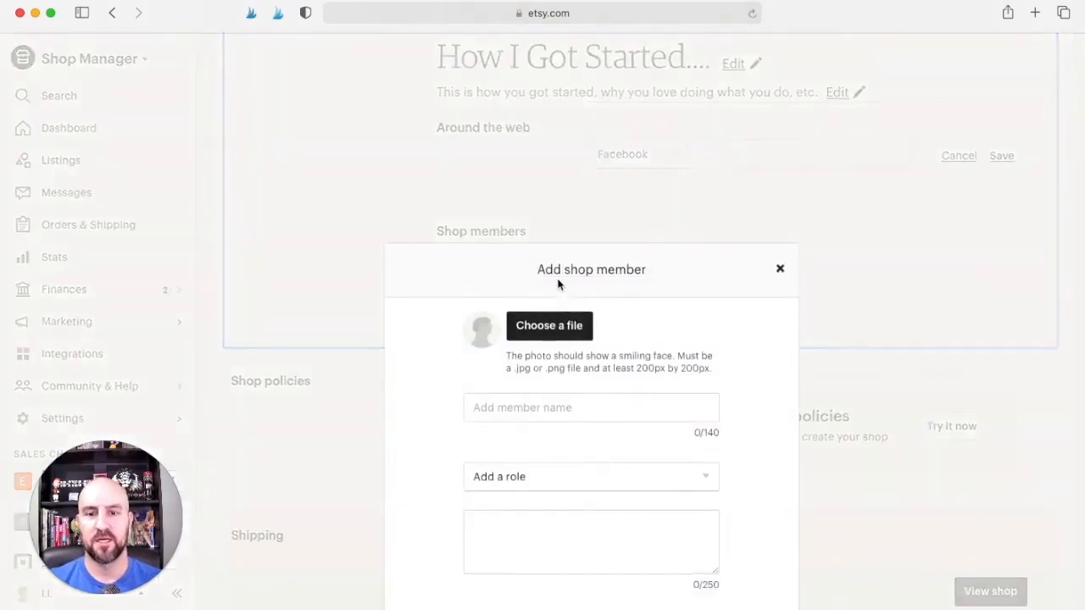
scroll(557, 284, "down", 3)
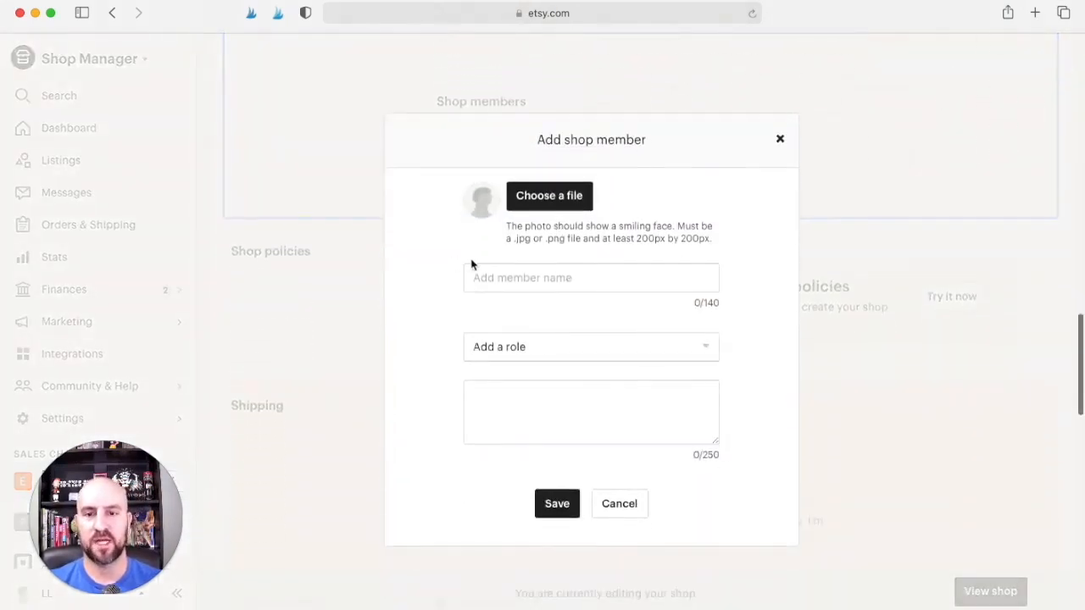
left_click(505, 278)
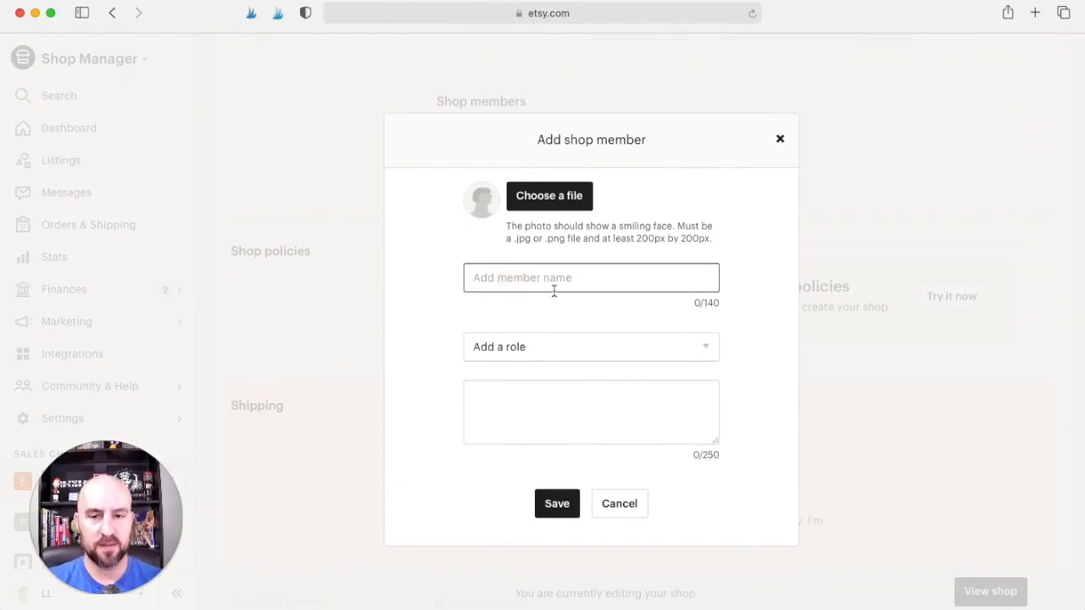
type("Member Name")
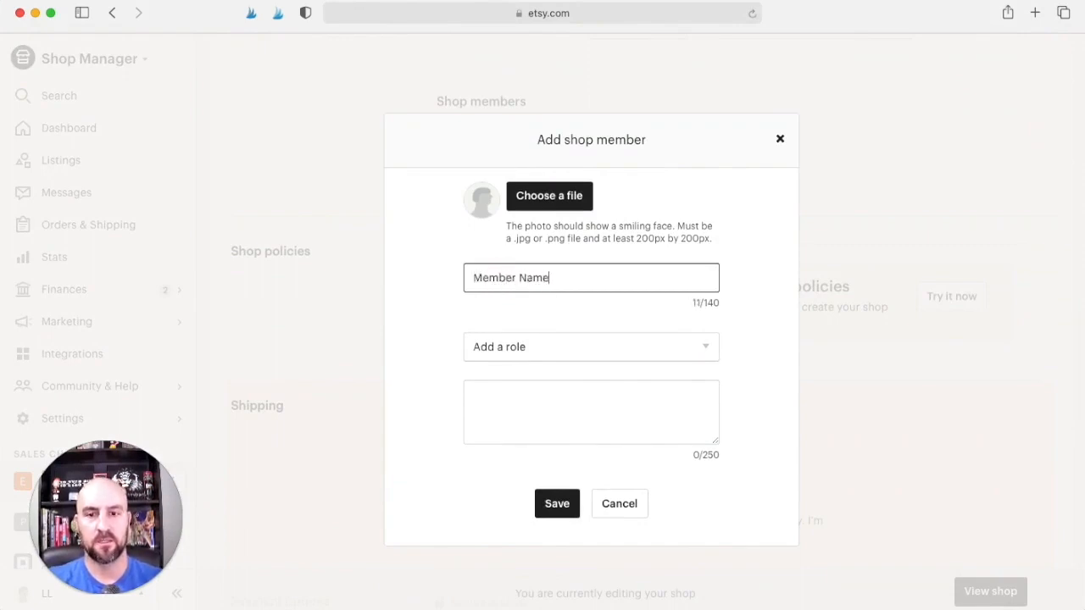
left_click(547, 347)
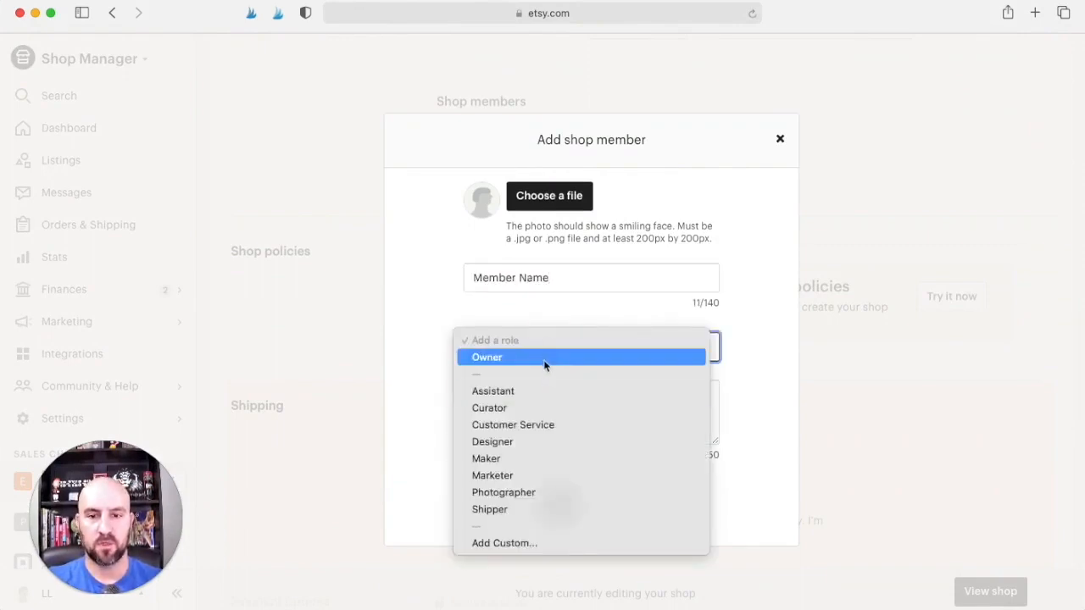
left_click(544, 362)
scroll(512, 366, "down", 2)
left_click(514, 370)
type("about info")
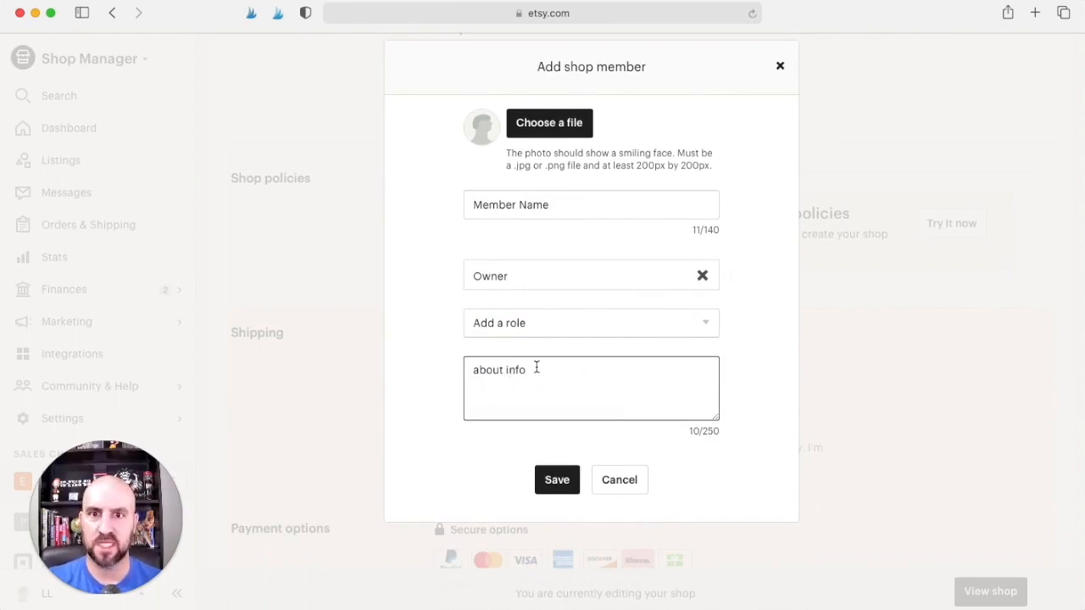
scroll(537, 356, "up", 2)
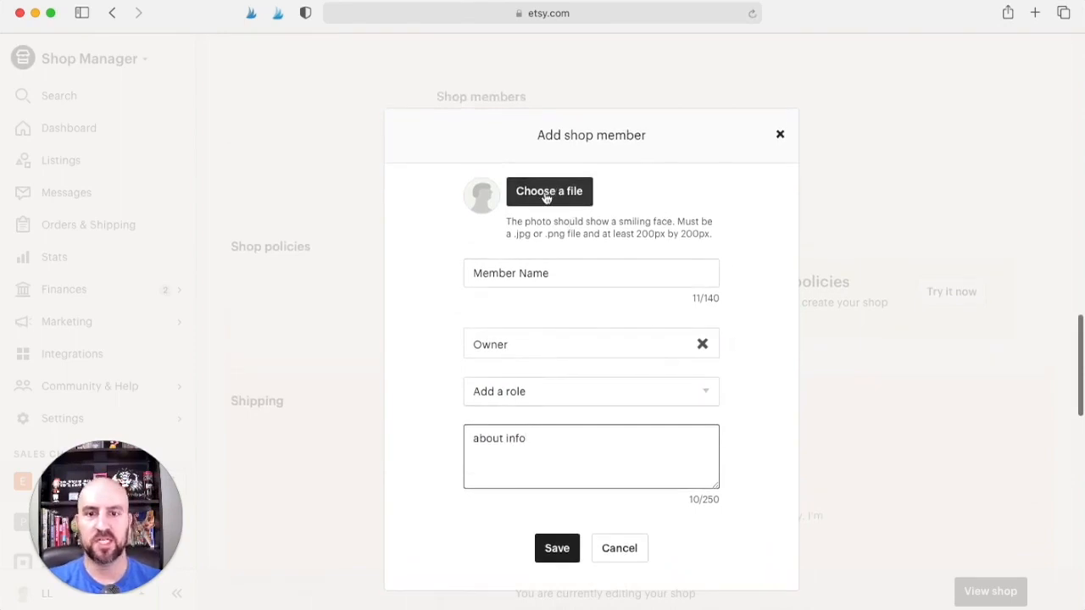
left_click(557, 549)
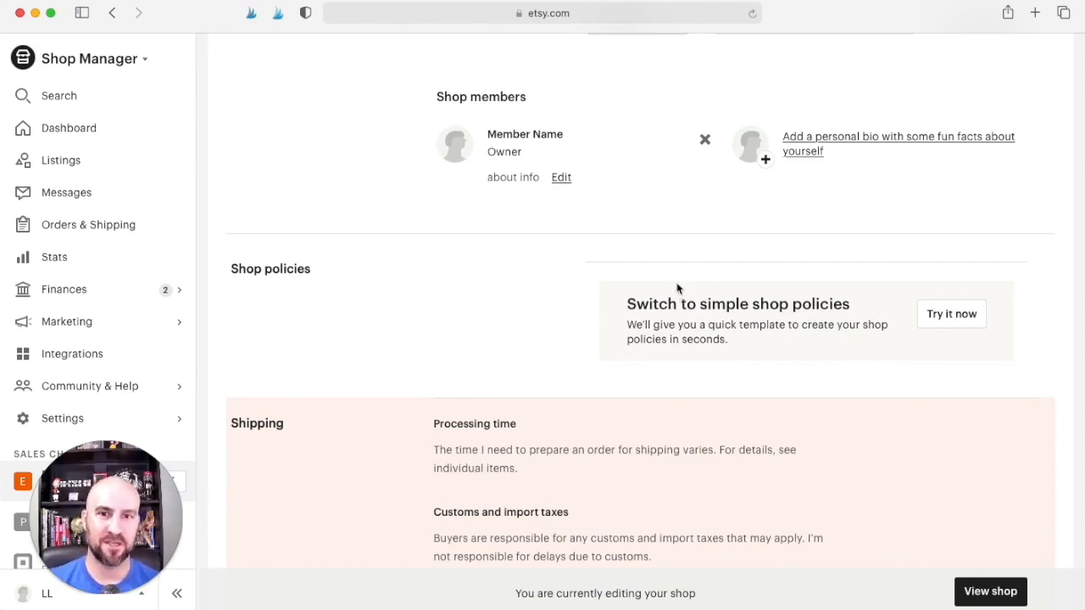
- Review the suggested shop policies for shipping, payment, returns and exchanges and open them for editing
scroll(555, 234, "down", 3)
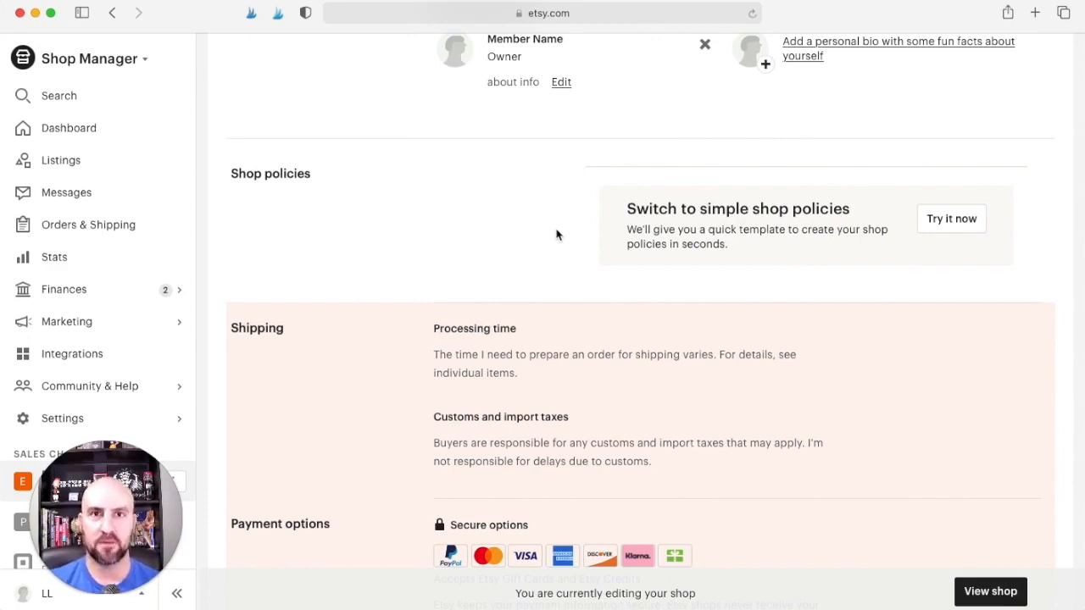
scroll(591, 245, "down", 2)
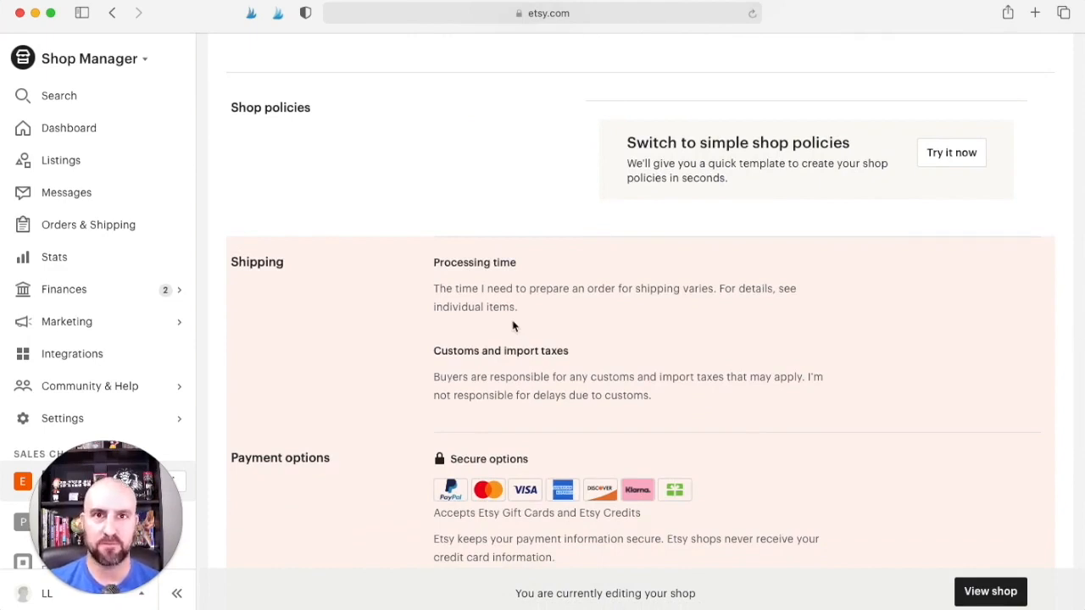
scroll(565, 333, "down", 3)
scroll(564, 333, "down", 8)
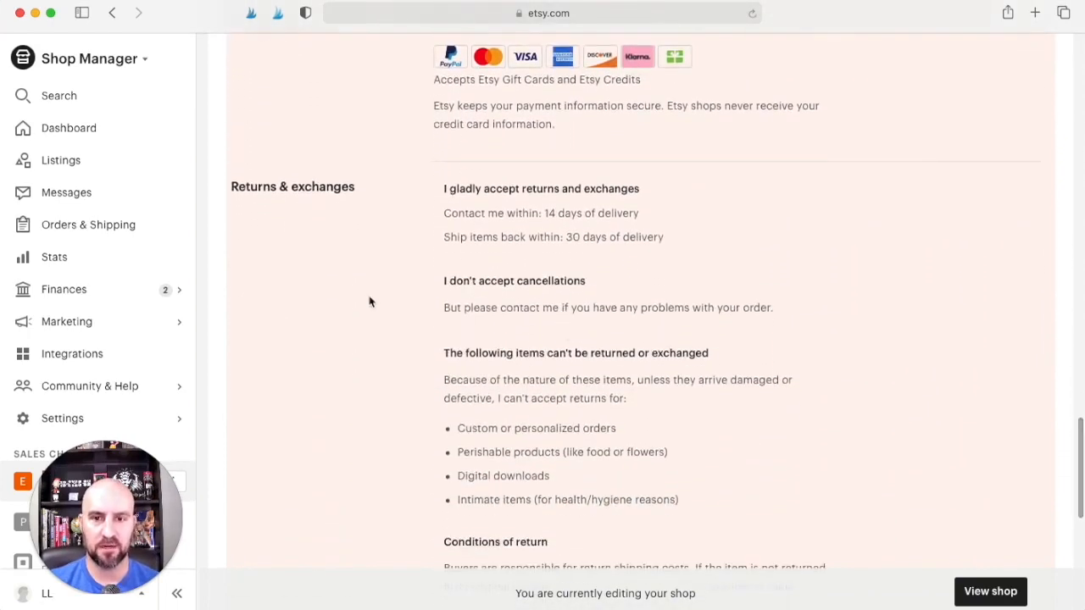
scroll(437, 246, "down", 3)
scroll(437, 246, "down", 2)
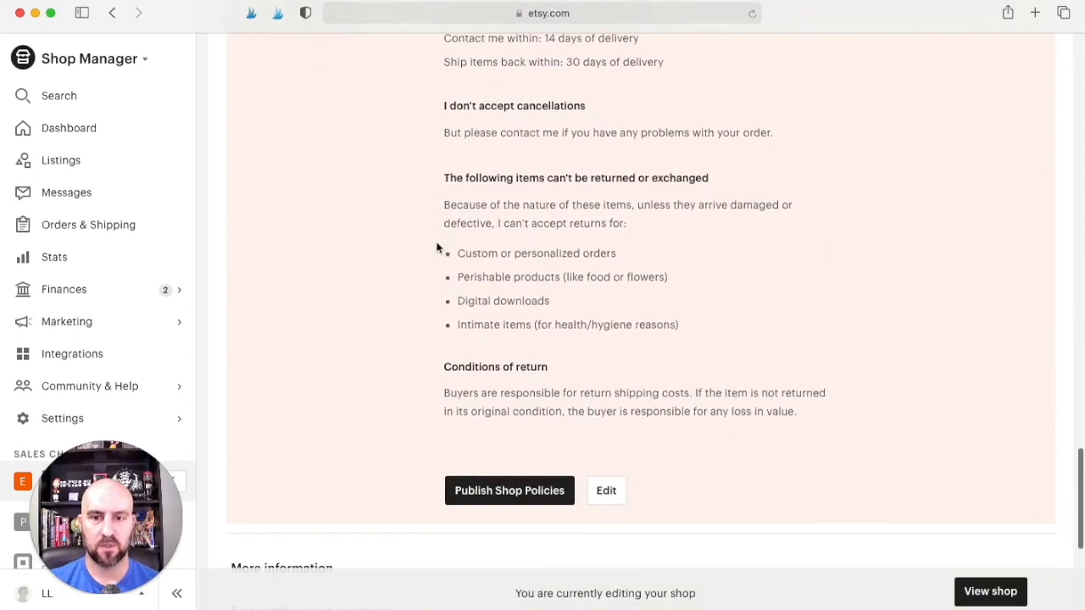
scroll(438, 247, "down", 2)
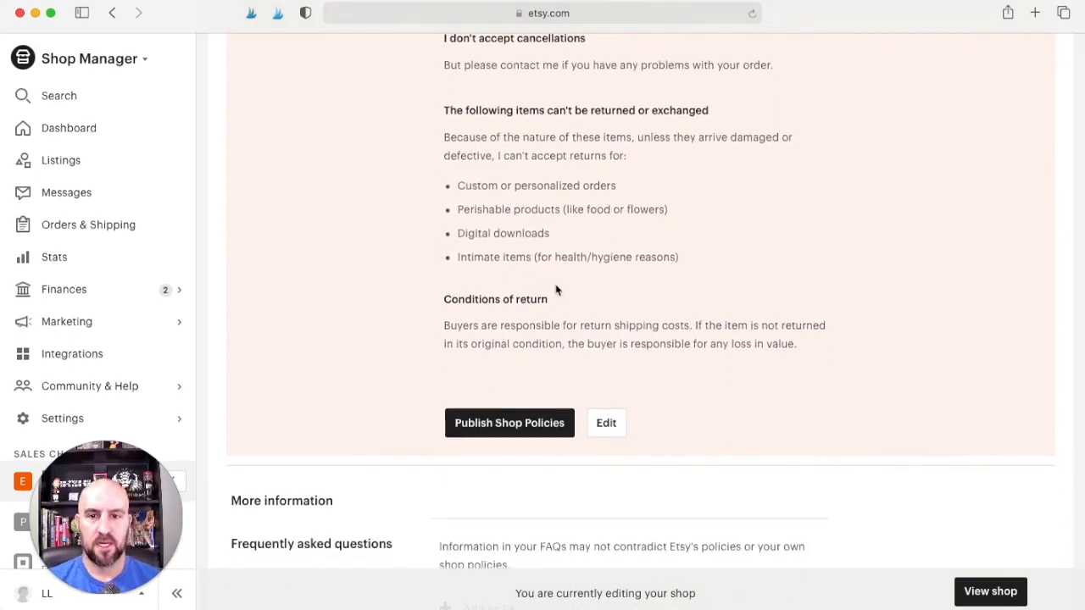
left_click(606, 423)
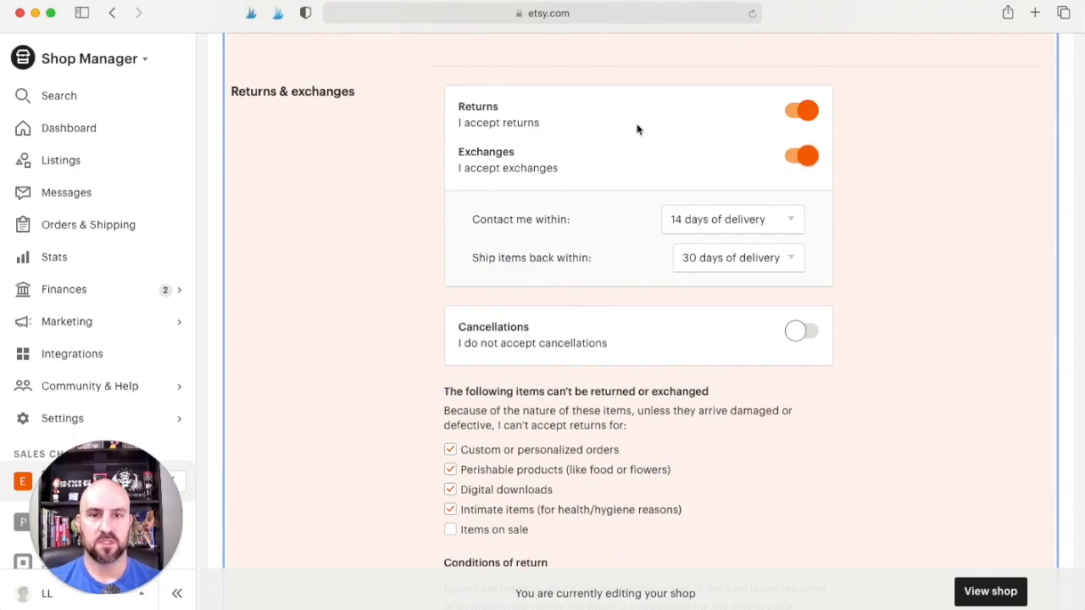
- Check the available deadlines for contacting the seller and for shipping items back, without choosing different ones
scroll(659, 168, "down", 2)
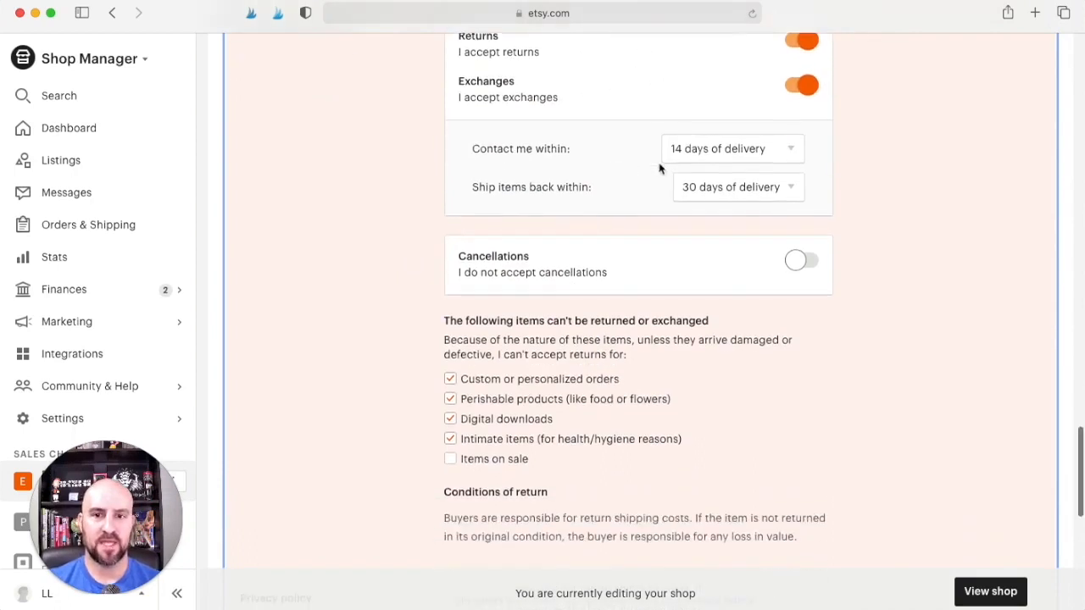
left_click(701, 157)
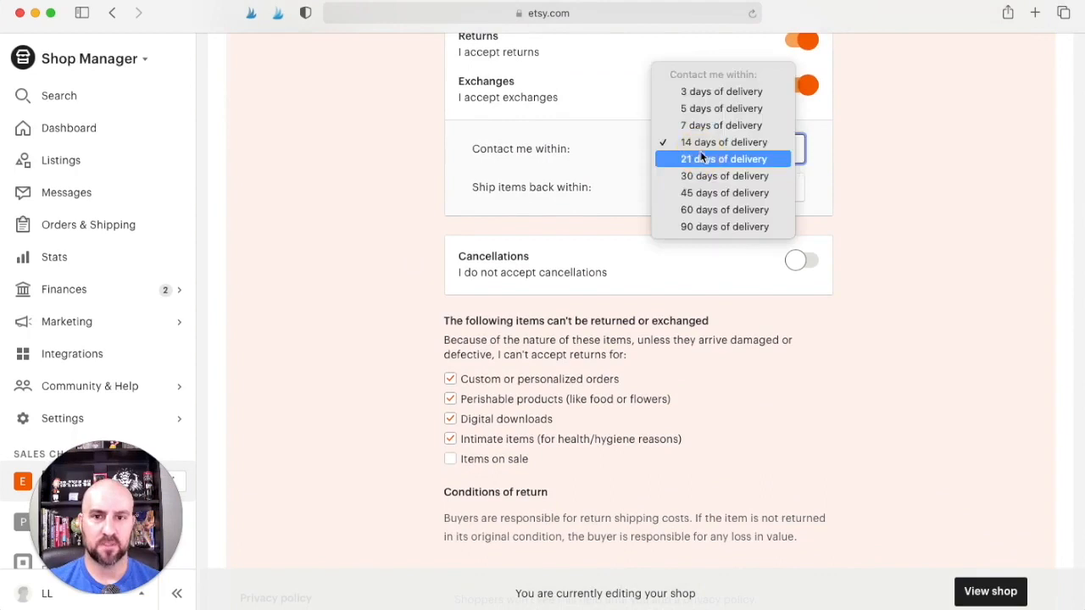
left_click(624, 153)
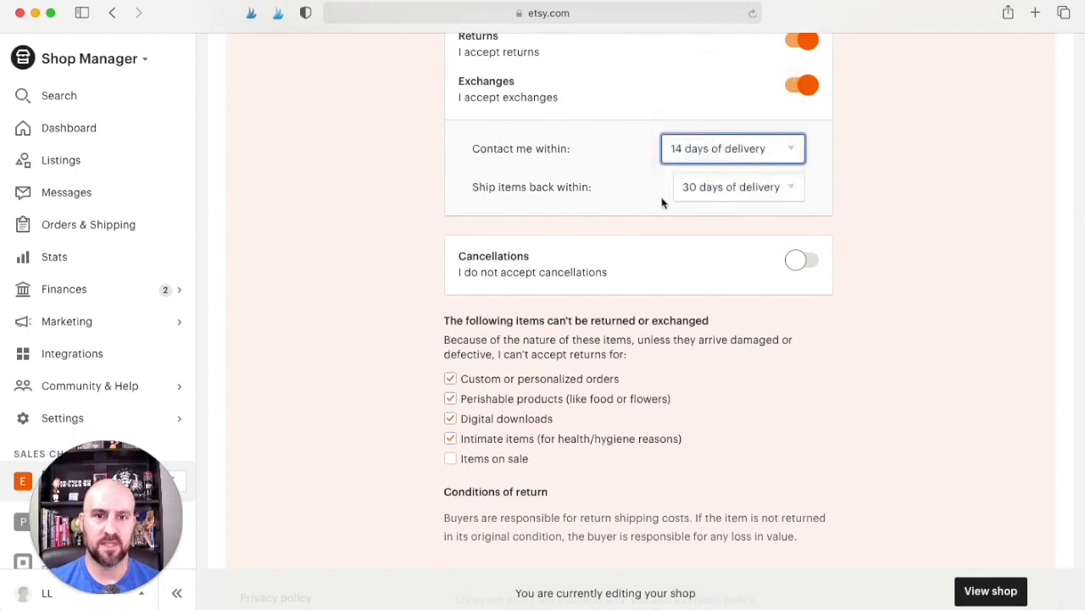
left_click(695, 195)
left_click(602, 170)
scroll(607, 170, "down", 1)
scroll(607, 171, "down", 2)
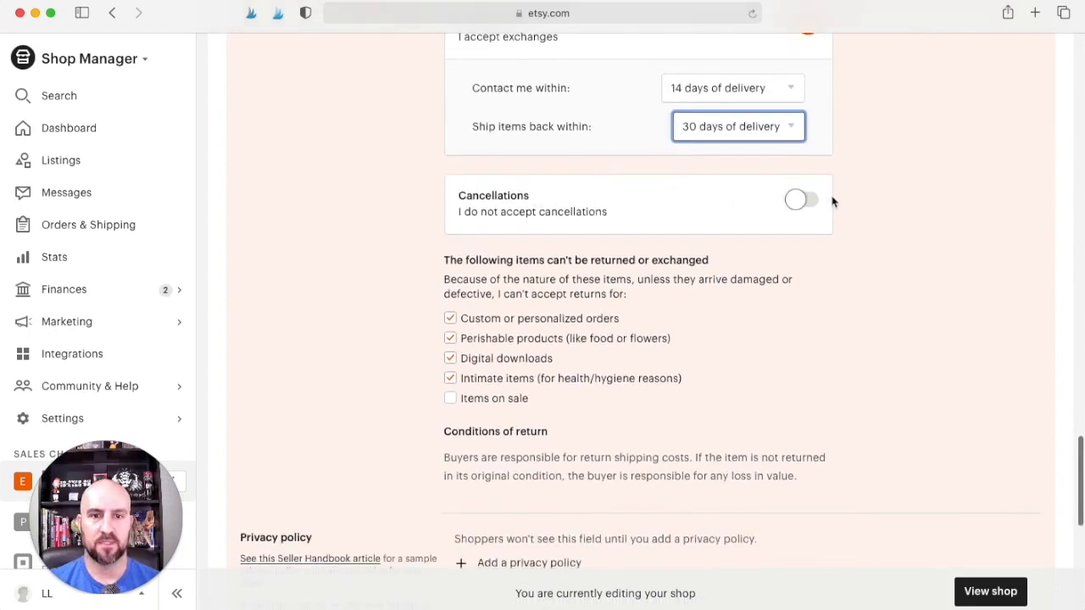
- Publish the shop policies with the suggested returns, exchanges and cancellation terms and no privacy policy
scroll(700, 203, "down", 3)
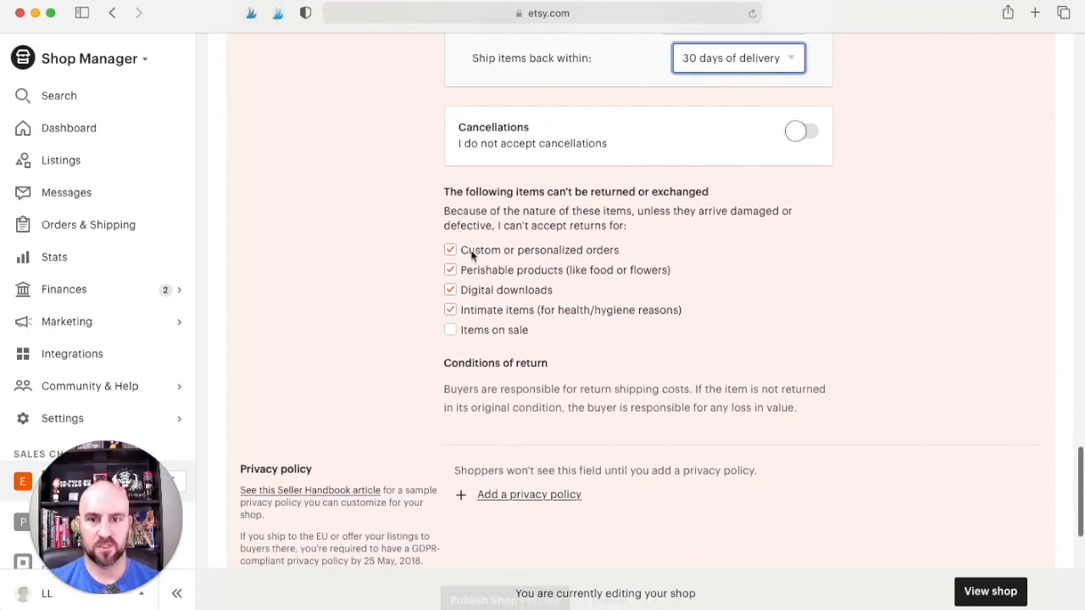
scroll(530, 336, "down", 5)
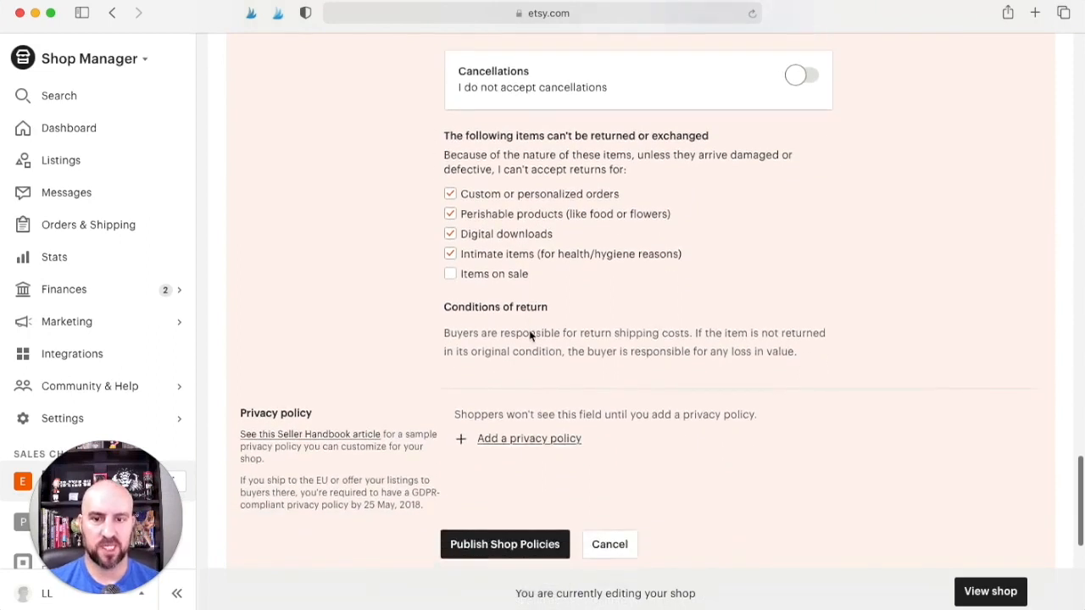
scroll(551, 300, "down", 2)
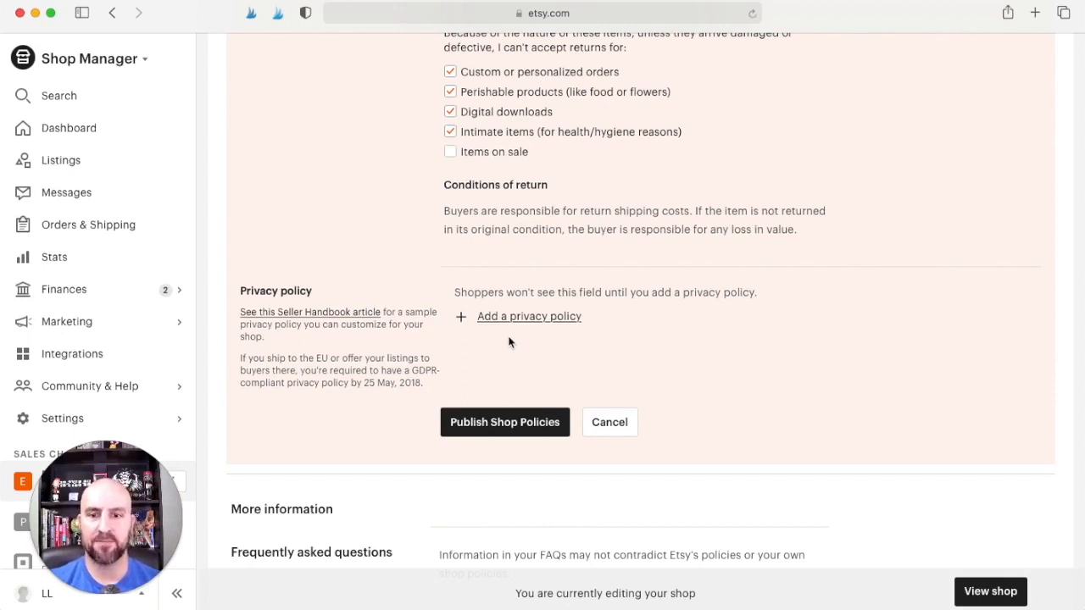
scroll(494, 332, "down", 3)
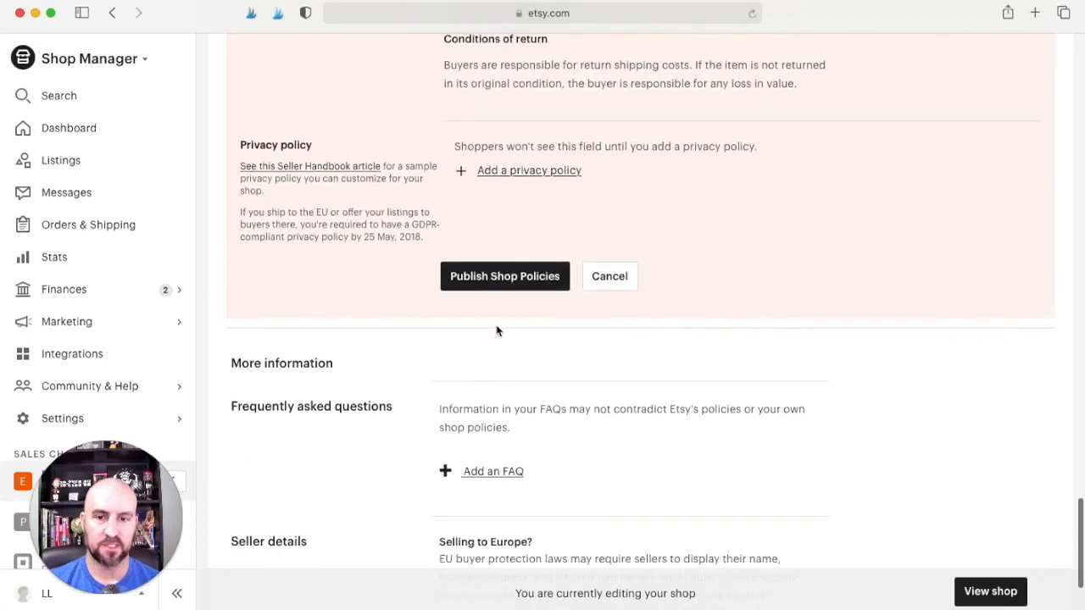
scroll(500, 331, "down", 3)
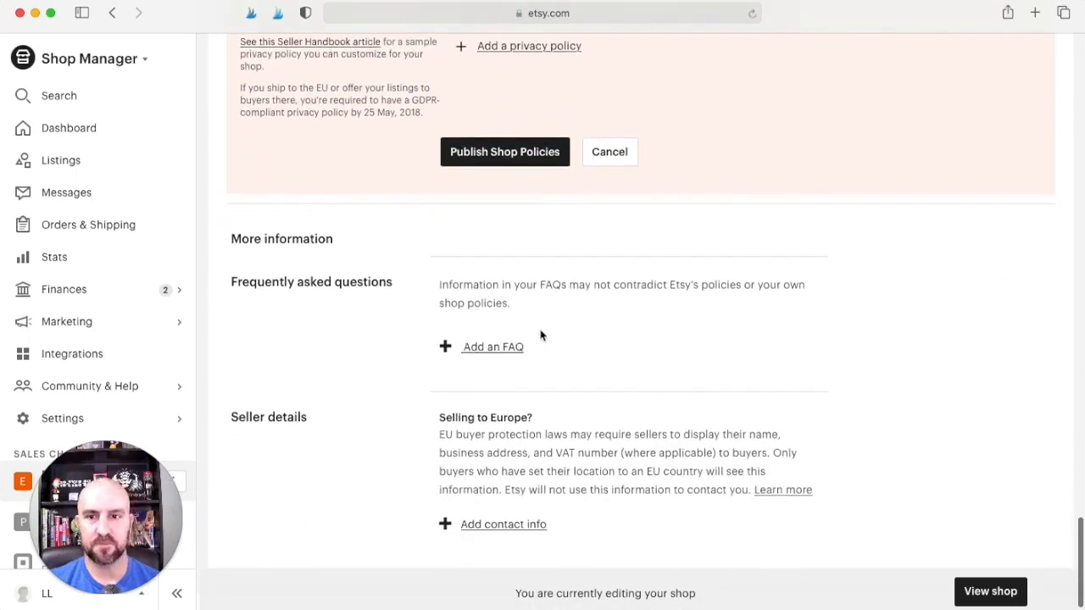
scroll(663, 167, "up", 1)
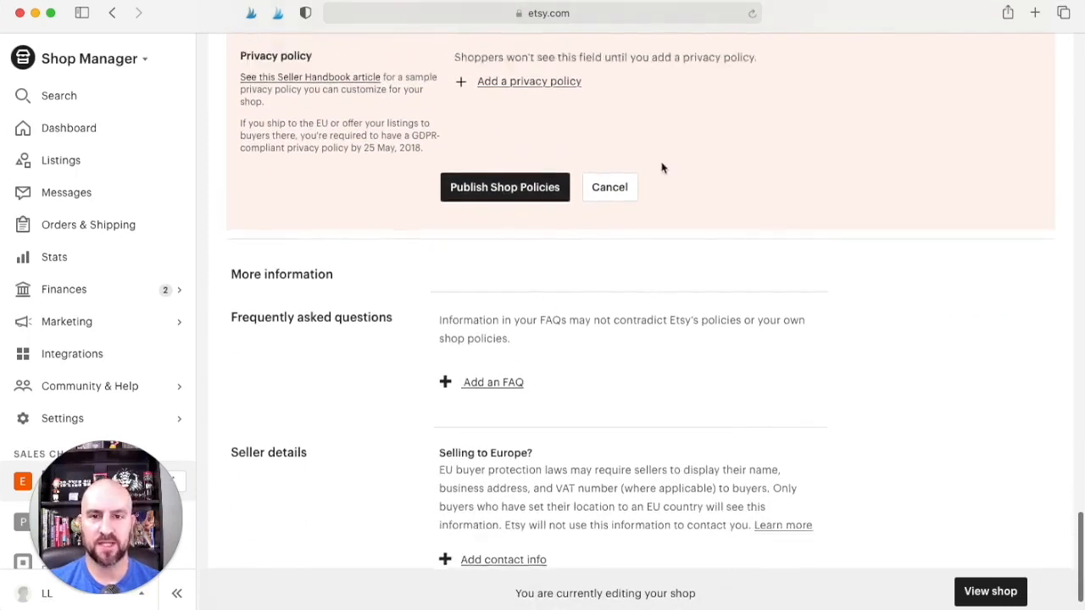
scroll(611, 173, "up", 2)
left_click(491, 264)
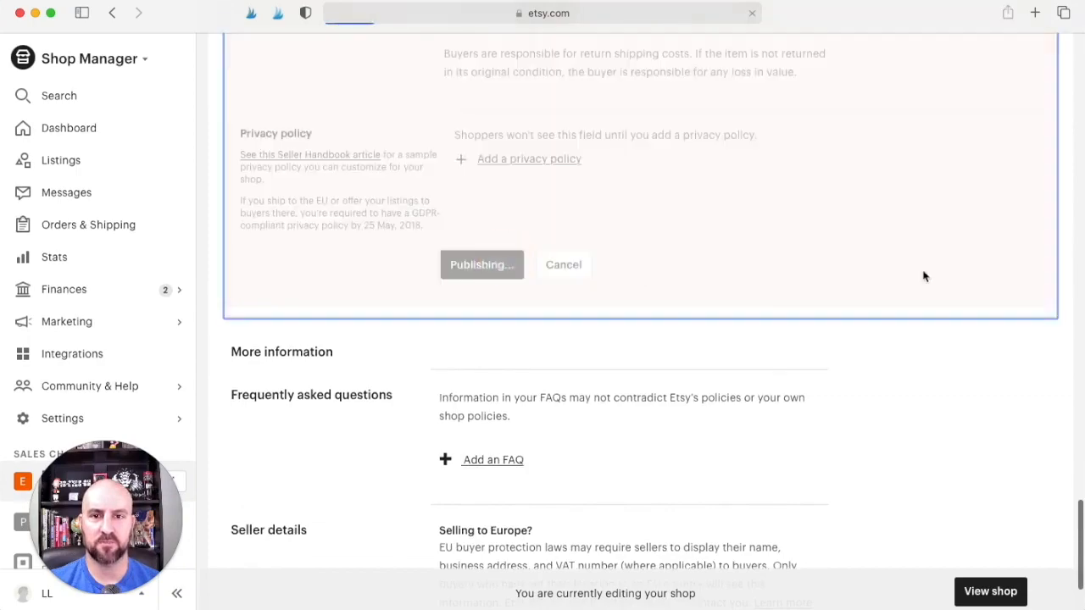
- Examine the published shop policies and the Frequently asked questions and Seller details sections below them
scroll(754, 221, "down", 7)
scroll(753, 220, "down", 10)
scroll(754, 220, "up", 5)
scroll(753, 221, "down", 20)
scroll(751, 226, "down", 15)
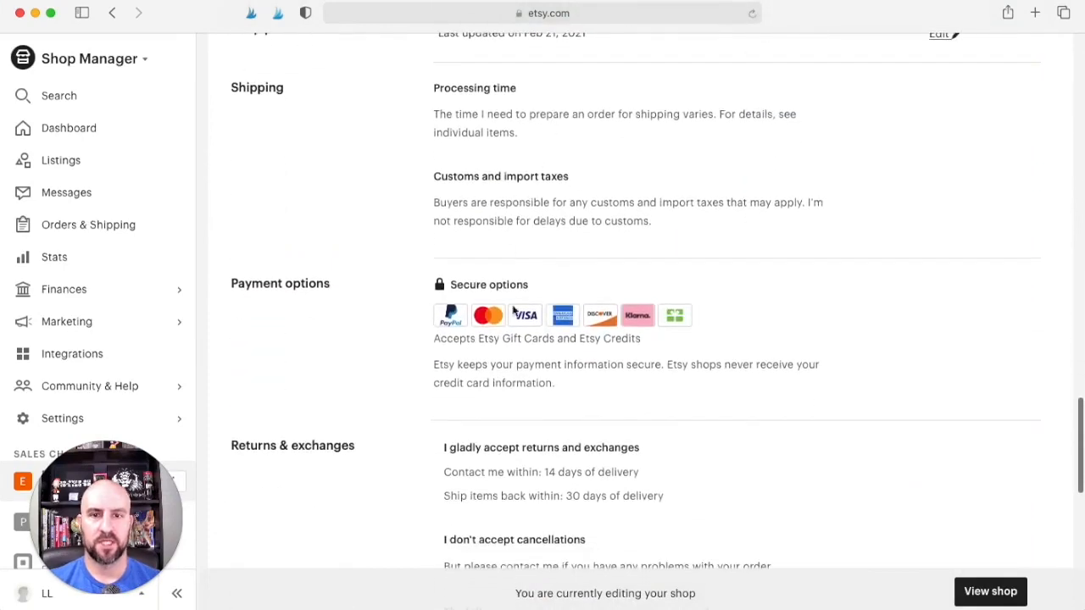
scroll(512, 309, "down", 2)
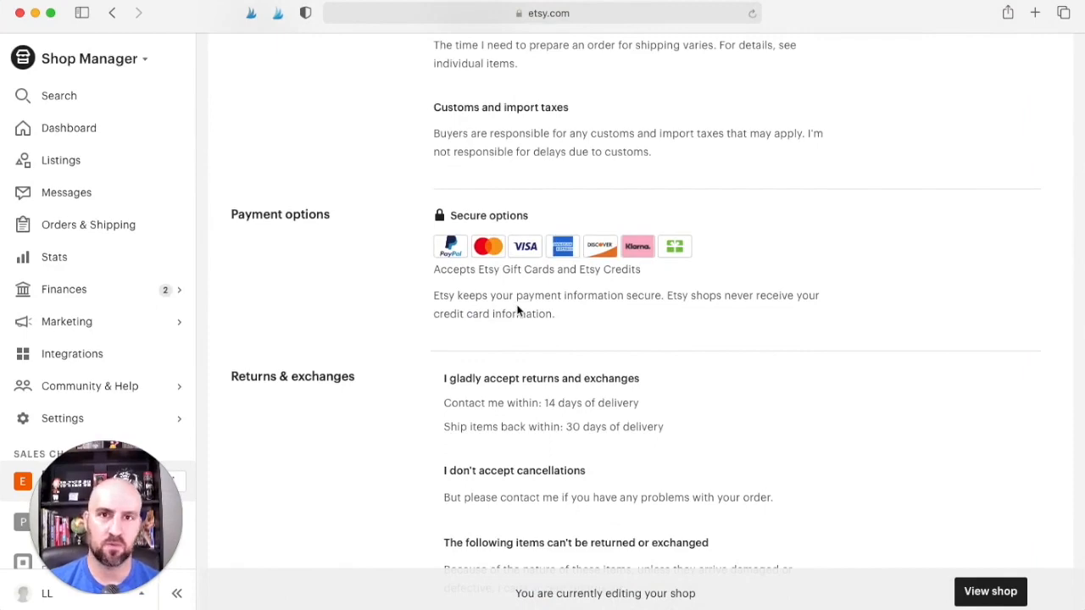
scroll(519, 311, "down", 15)
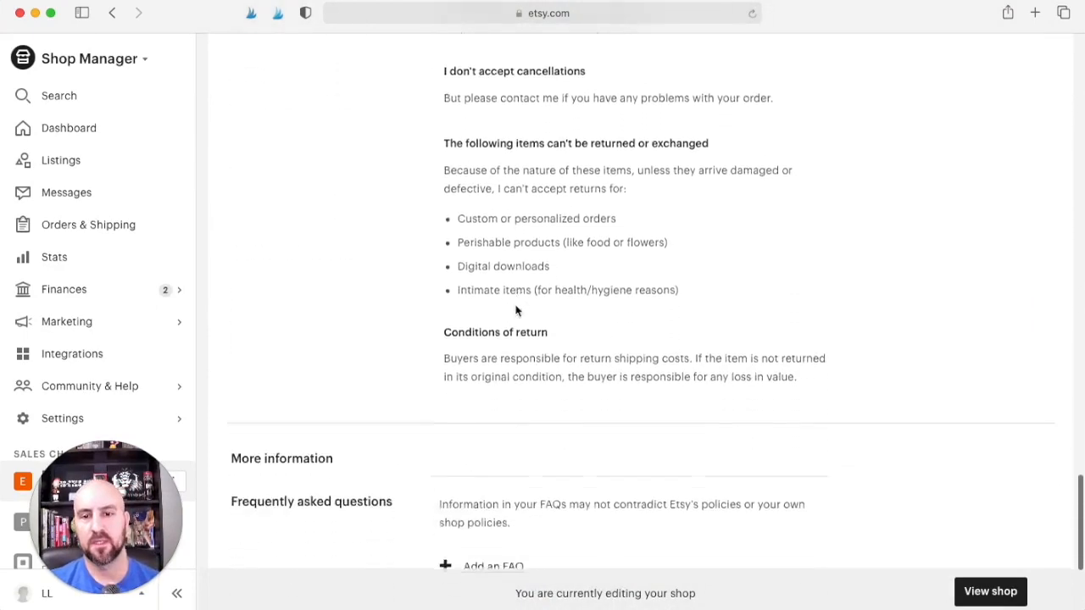
scroll(508, 312, "down", 2)
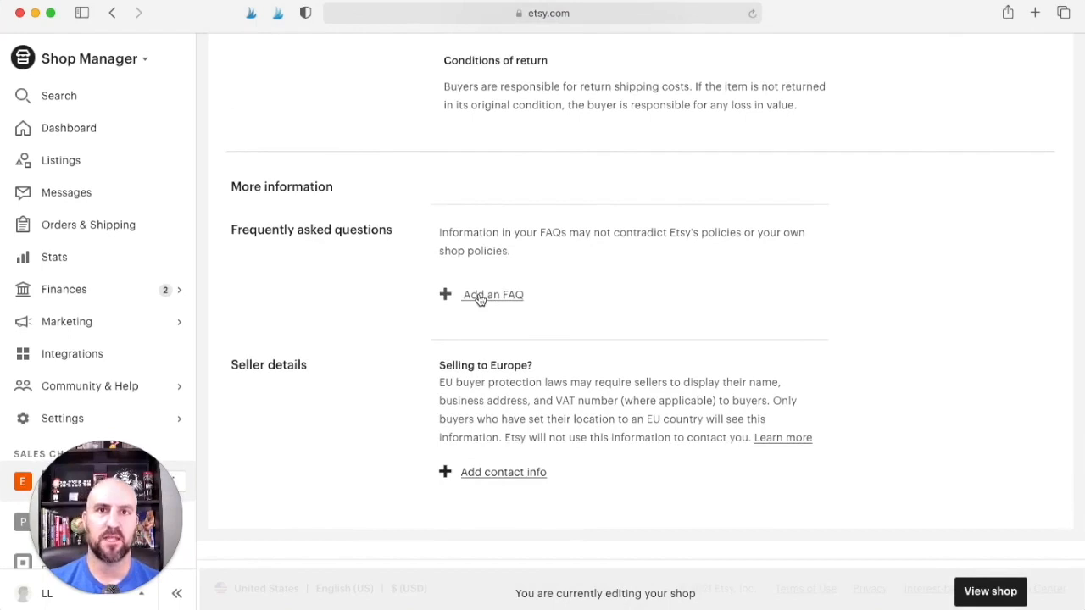
scroll(498, 295, "down", 1)
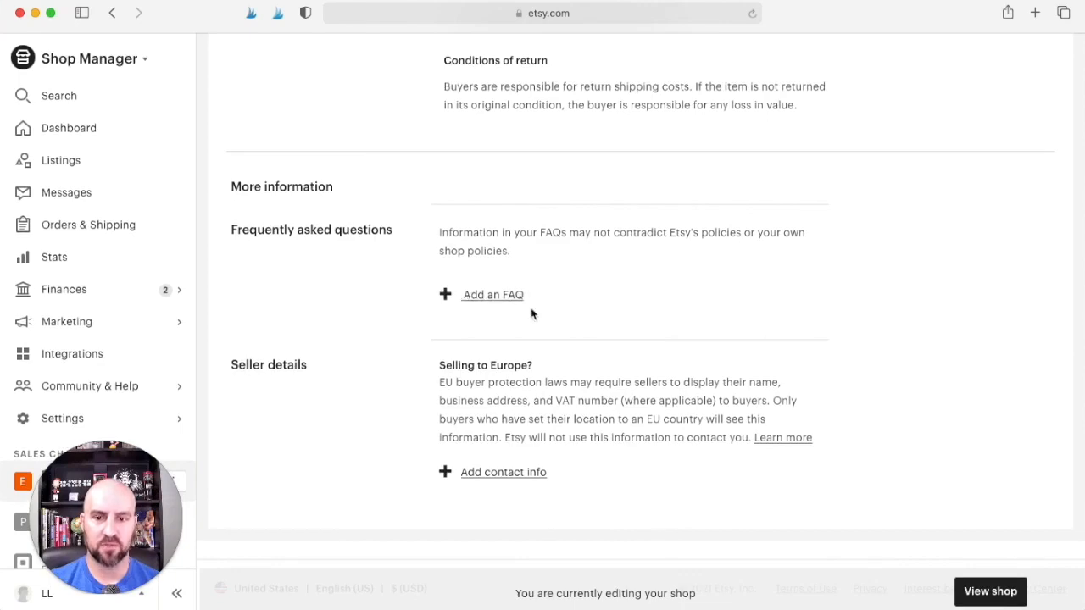
scroll(552, 324, "up", 5)
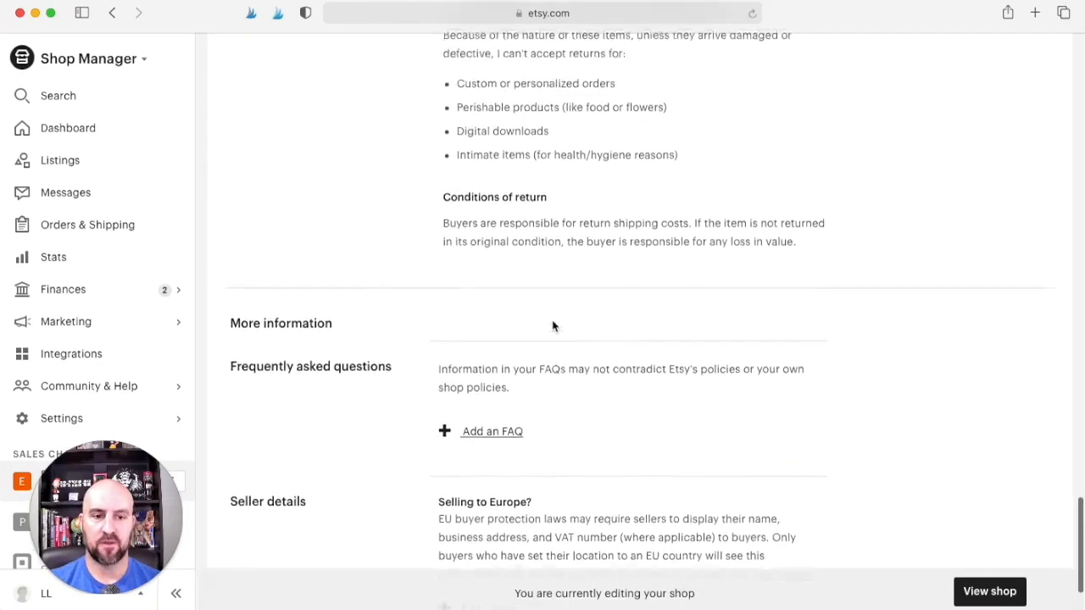
scroll(580, 345, "up", 5)
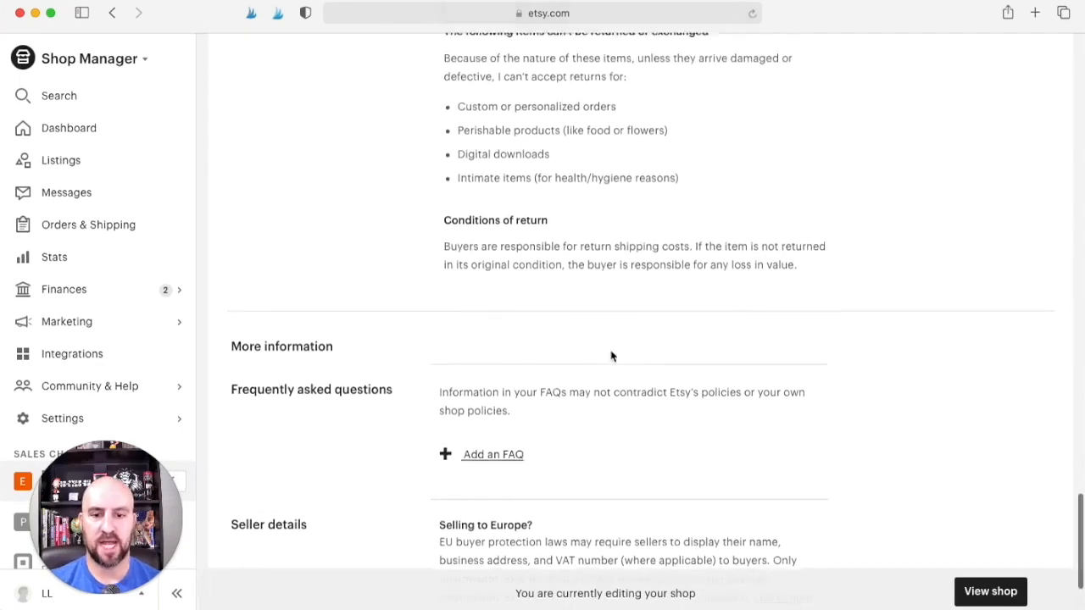
scroll(621, 348, "up", 3)
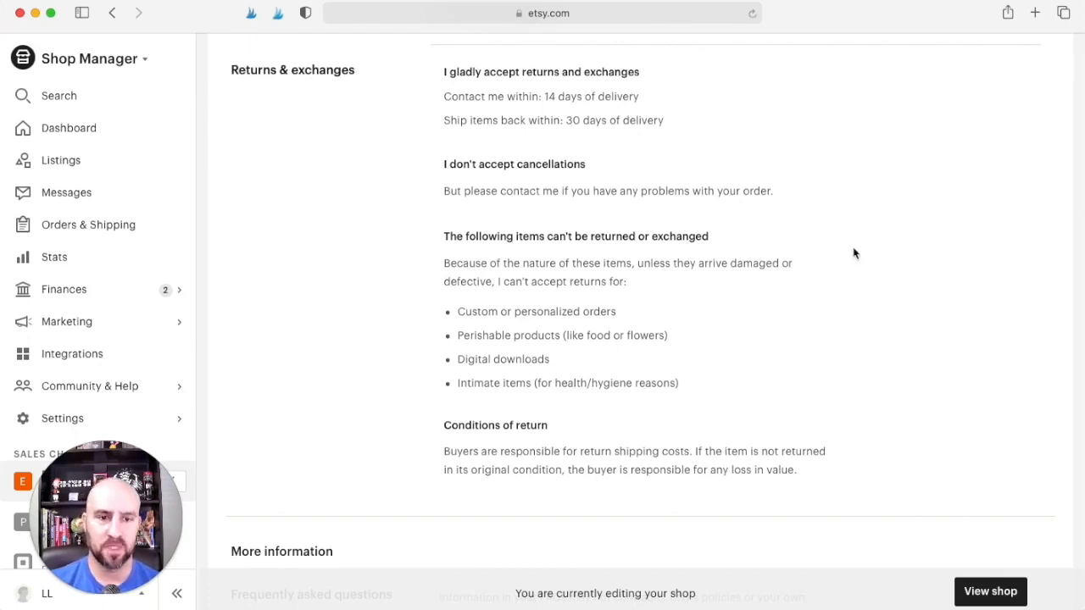
- View the public shop page and examine its icon, announcement, listing, About section, shop members and policies
left_click(988, 595)
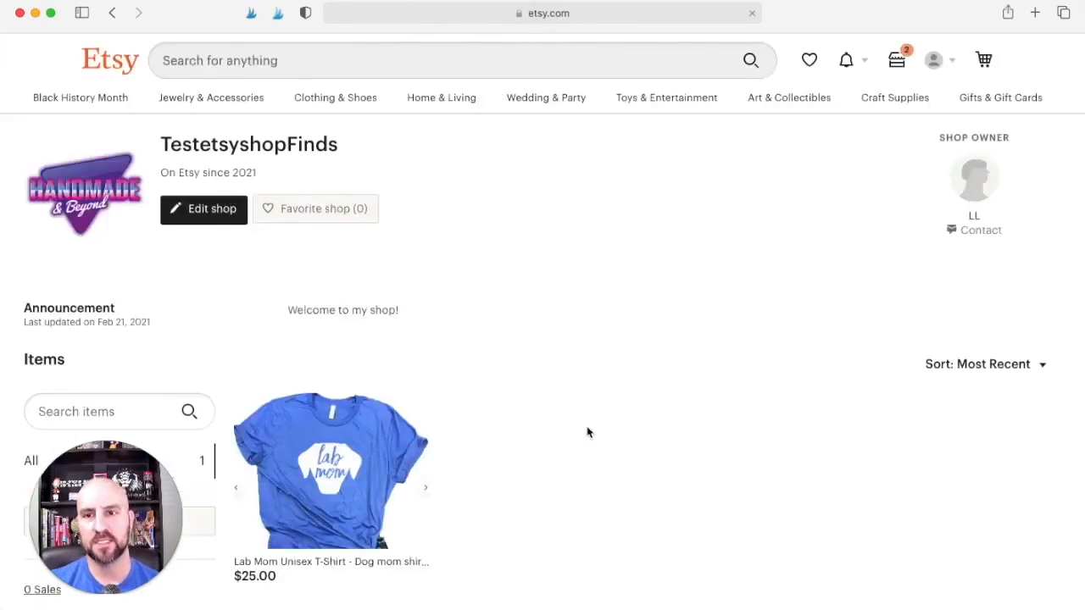
scroll(622, 383, "down", 1)
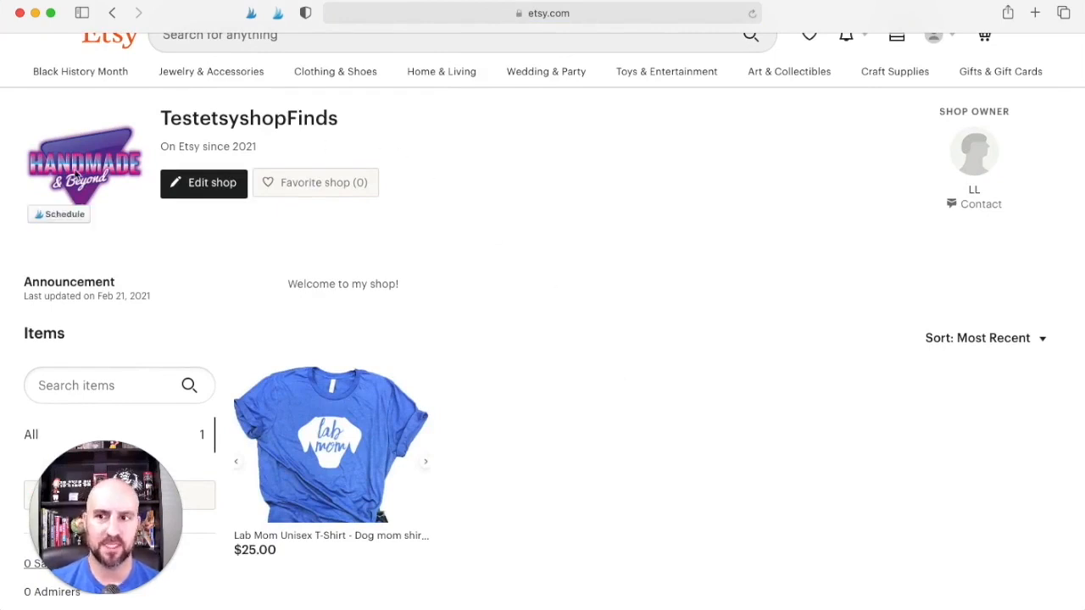
scroll(325, 231, "up", 1)
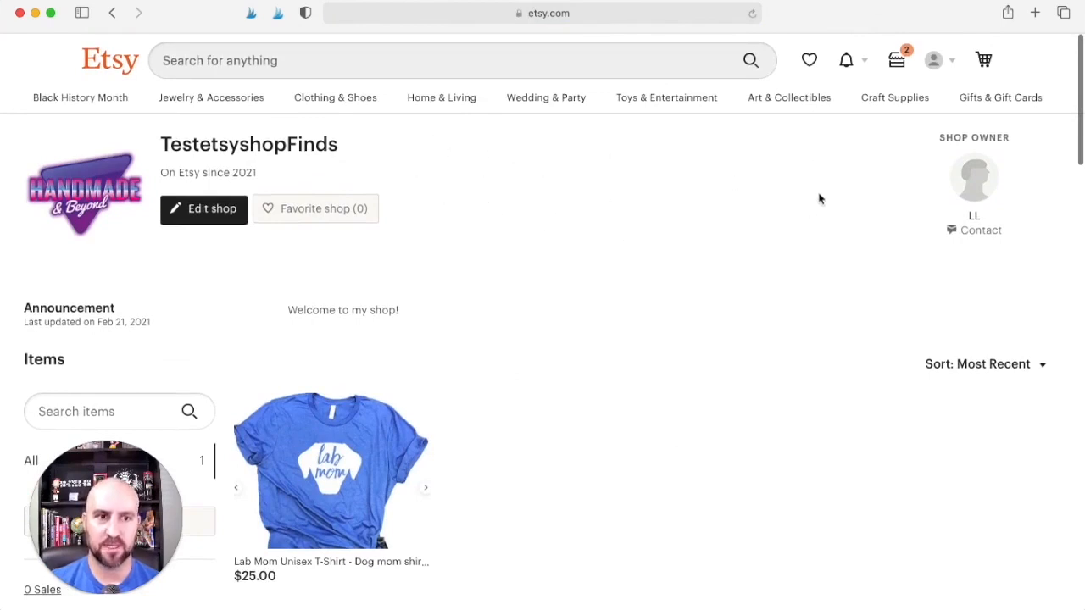
scroll(966, 173, "down", 10)
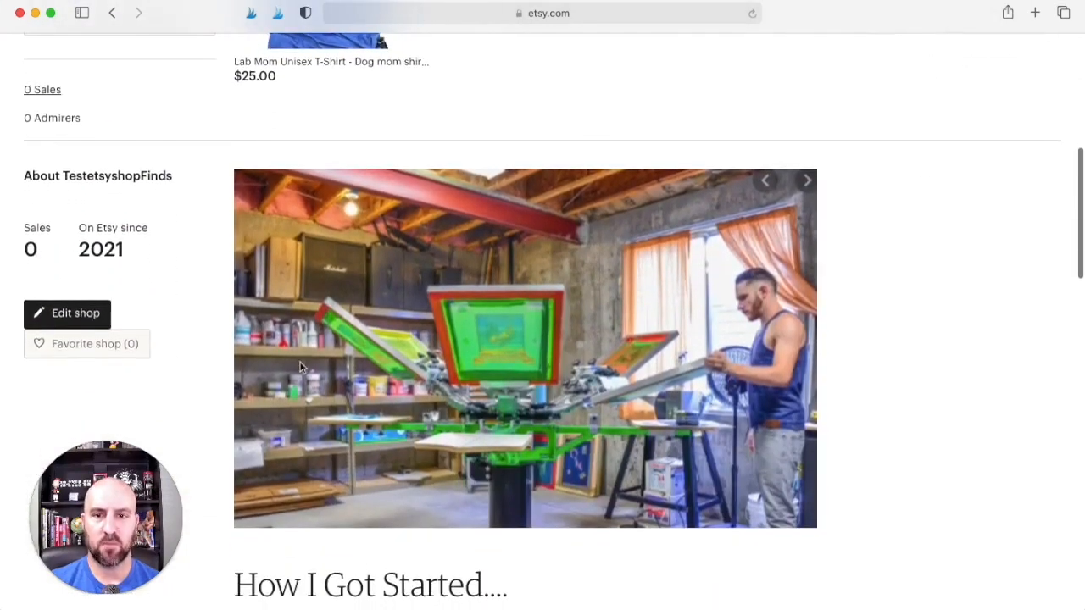
scroll(590, 353, "down", 3)
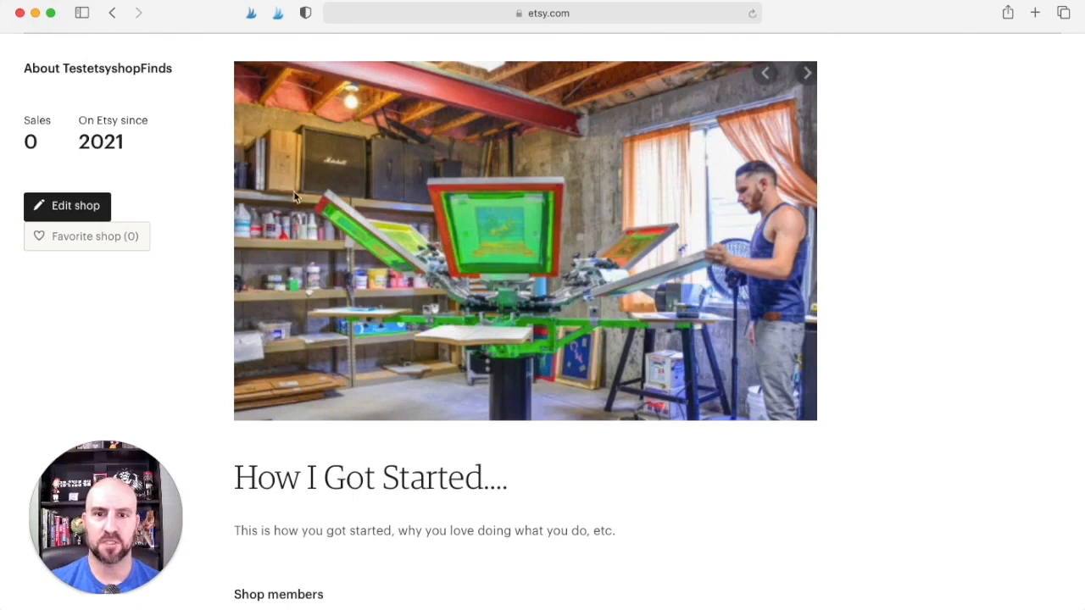
scroll(406, 179, "down", 1)
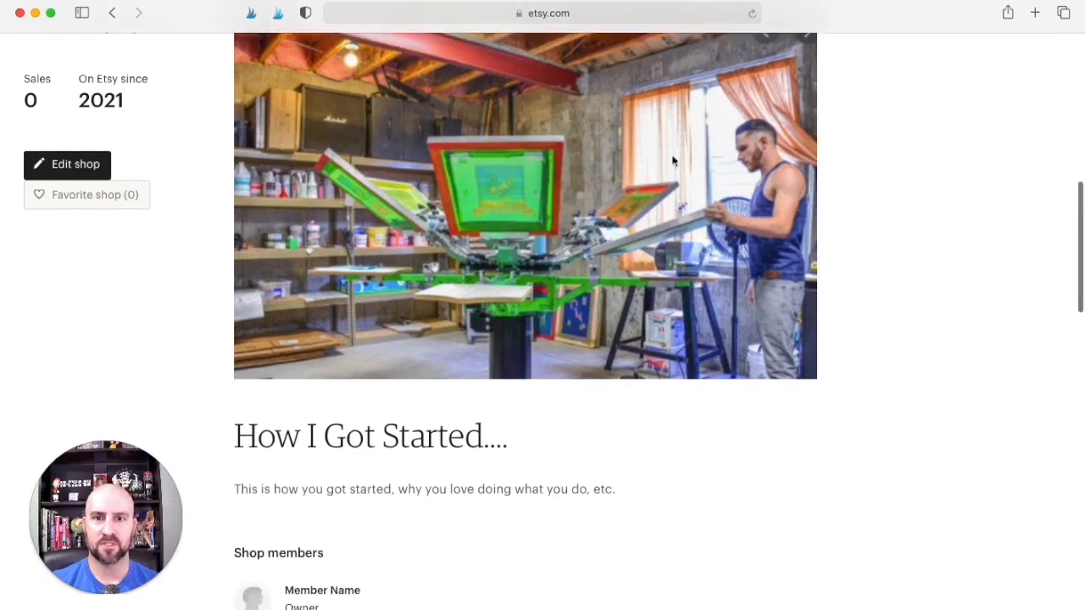
scroll(764, 144, "up", 2)
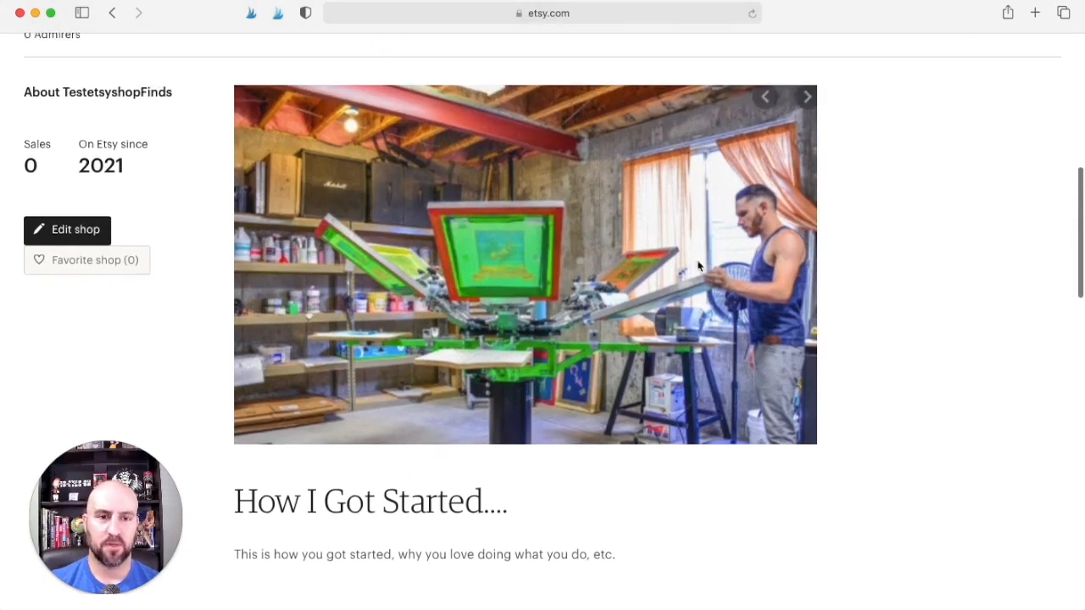
scroll(564, 250, "down", 4)
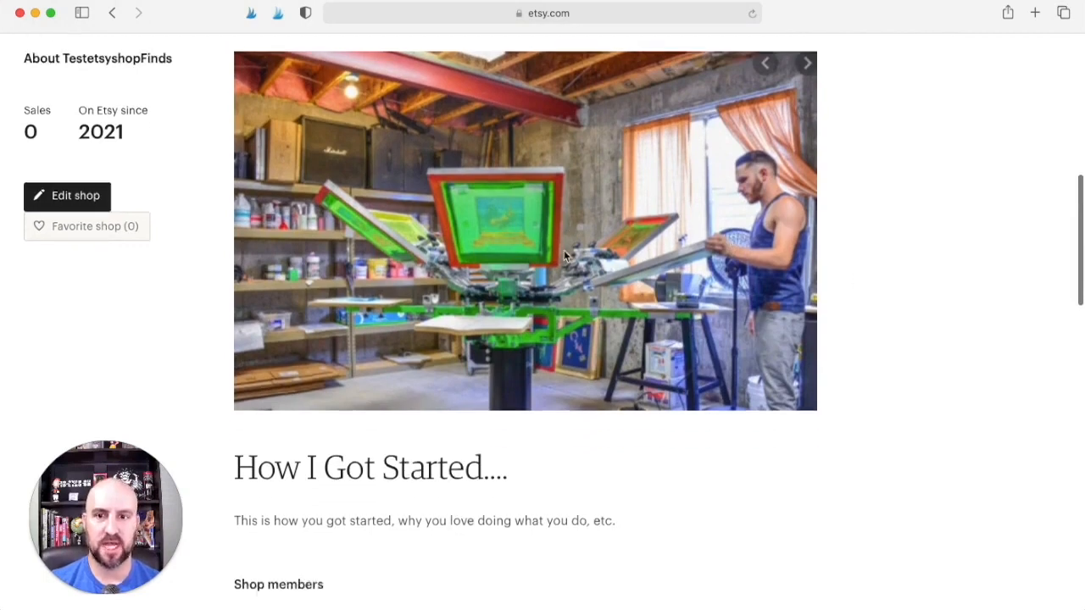
scroll(568, 254, "down", 2)
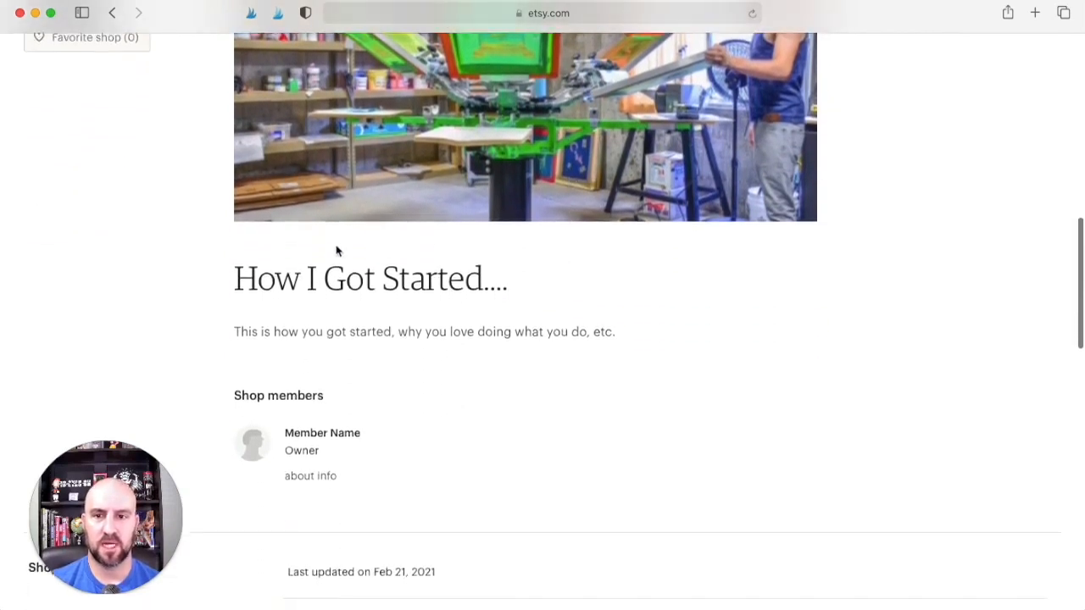
scroll(639, 293, "down", 6)
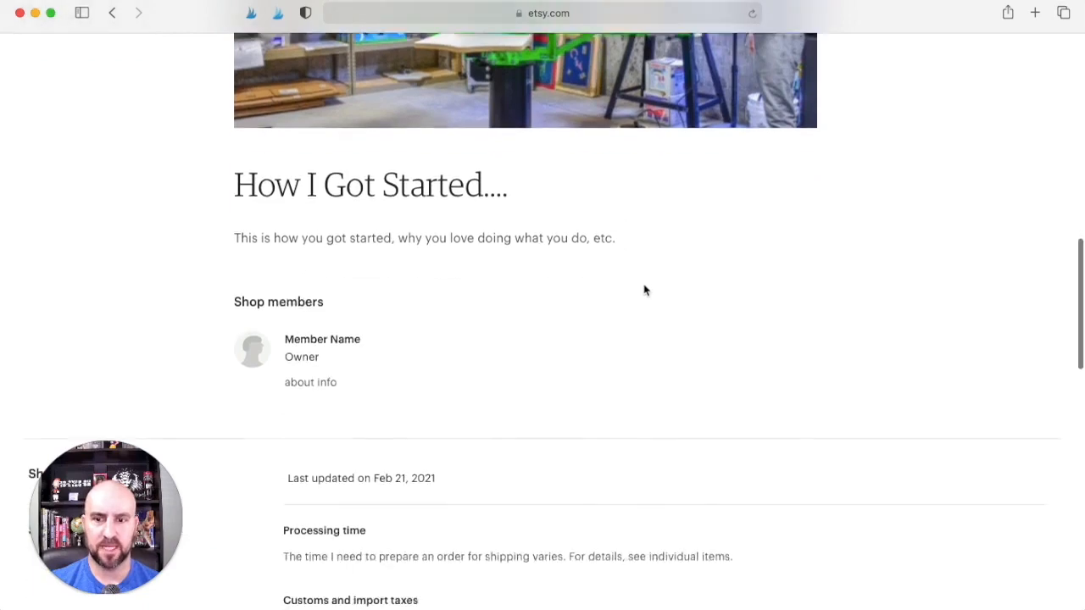
scroll(653, 282, "down", 4)
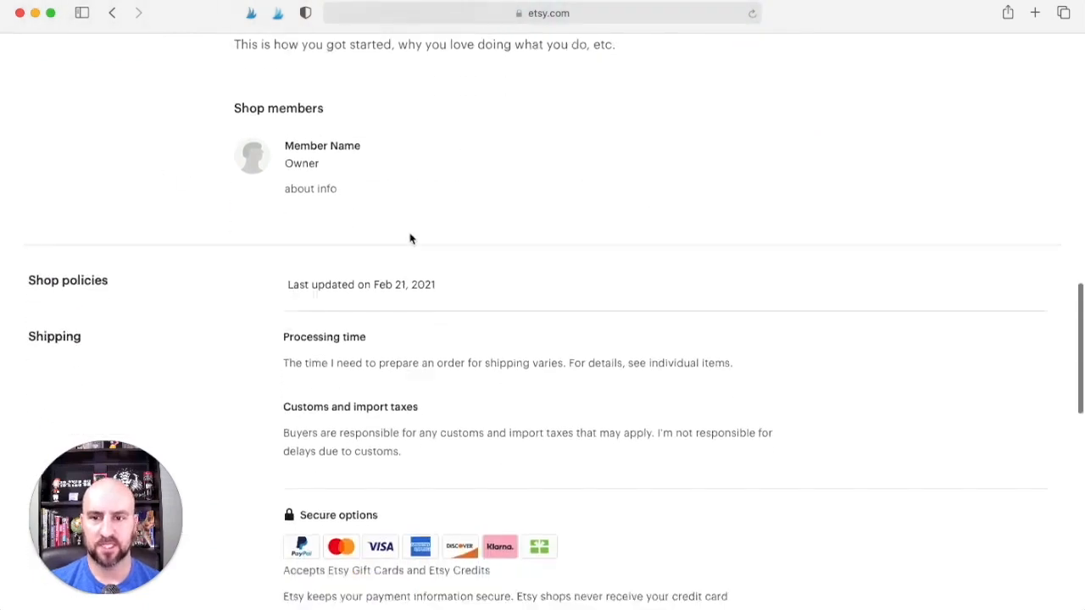
scroll(564, 329, "down", 12)
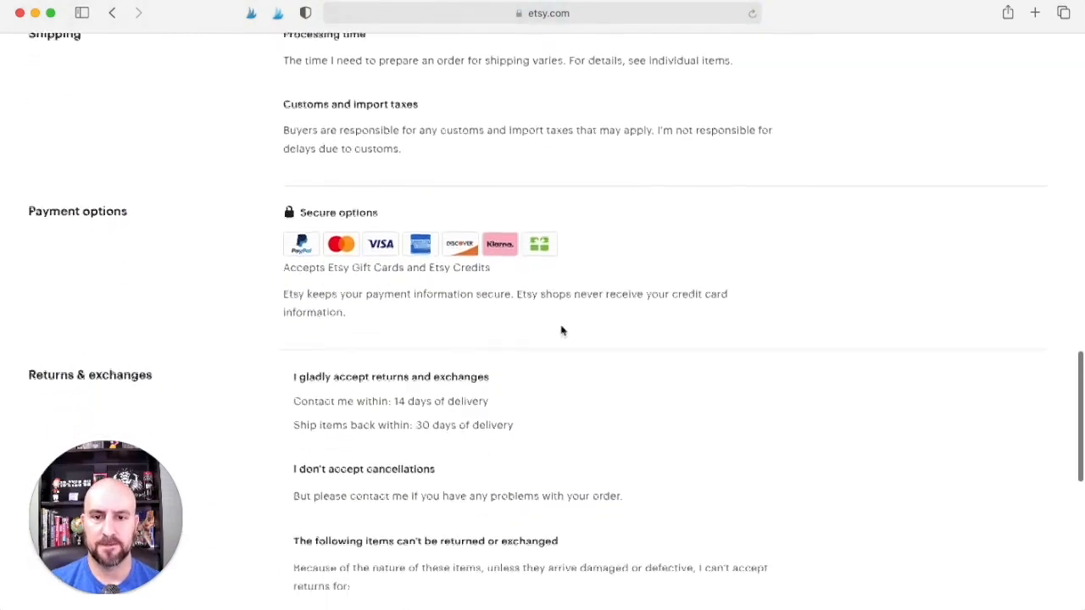
scroll(550, 328, "up", 20)
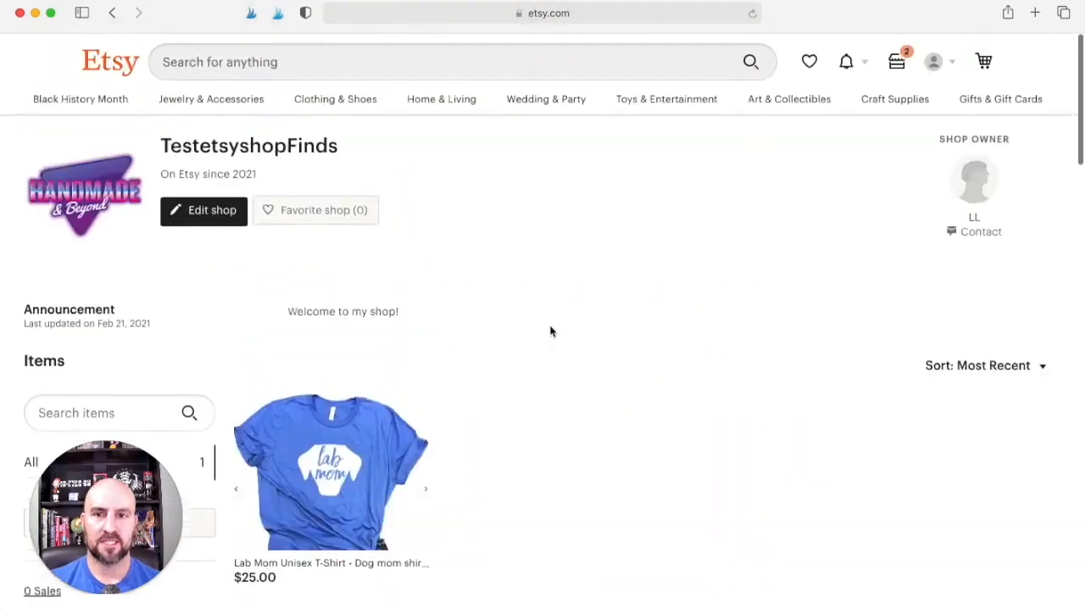